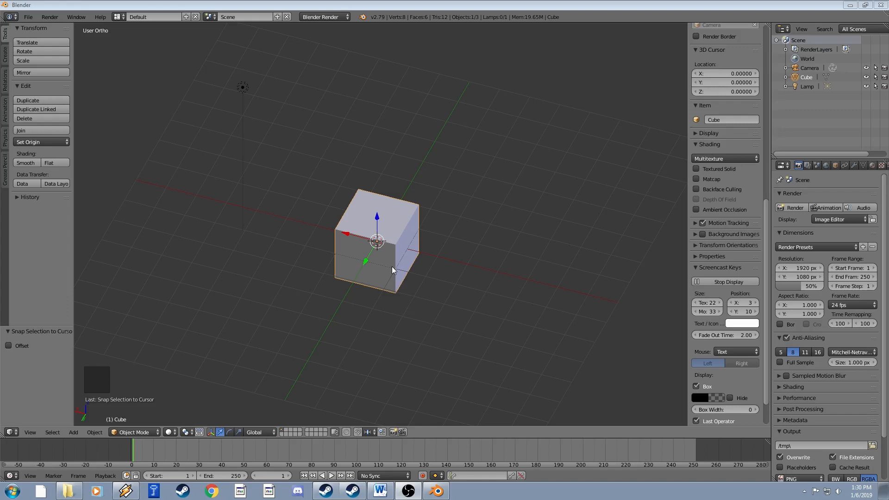
Orbit the 3D view a little around the default cube in three short drags.
middle_click_drag(374, 250, 416, 228)
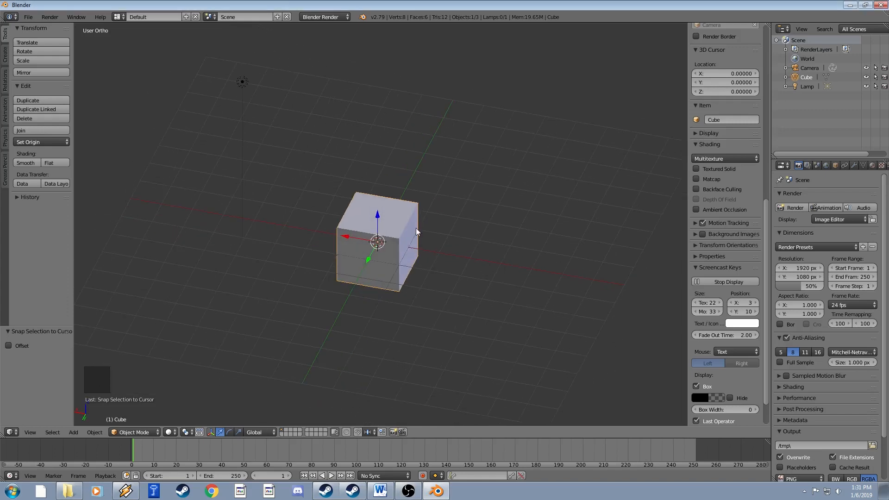
middle_click_drag(452, 206, 431, 212)
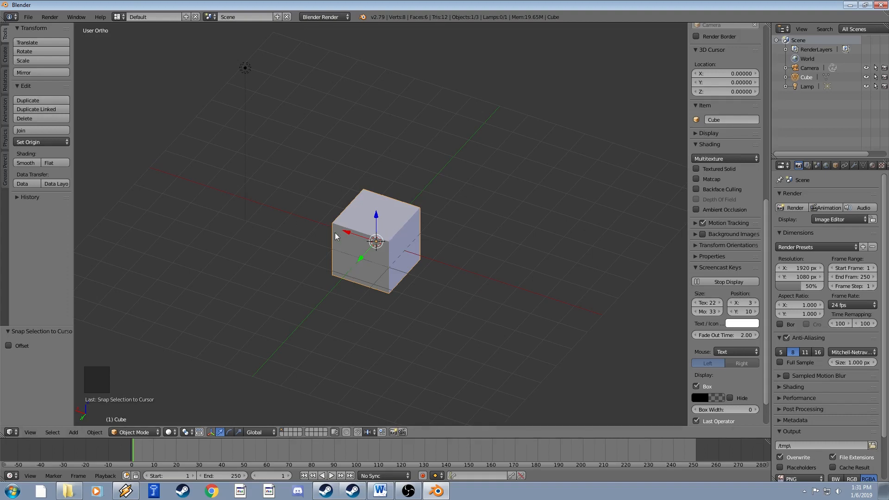
mouse_move(335, 233)
middle_mouse_down()
mouse_move(359, 246)
mouse_move(327, 222)
mouse_move(335, 222)
middle_mouse_up()
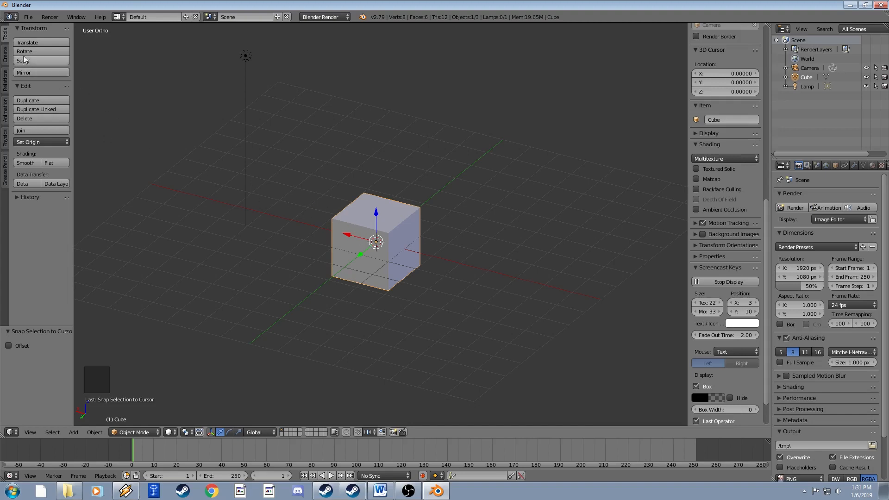
Add a test plane from the mesh primitives, enlarge it, then undo the scaling.
left_click(4, 59)
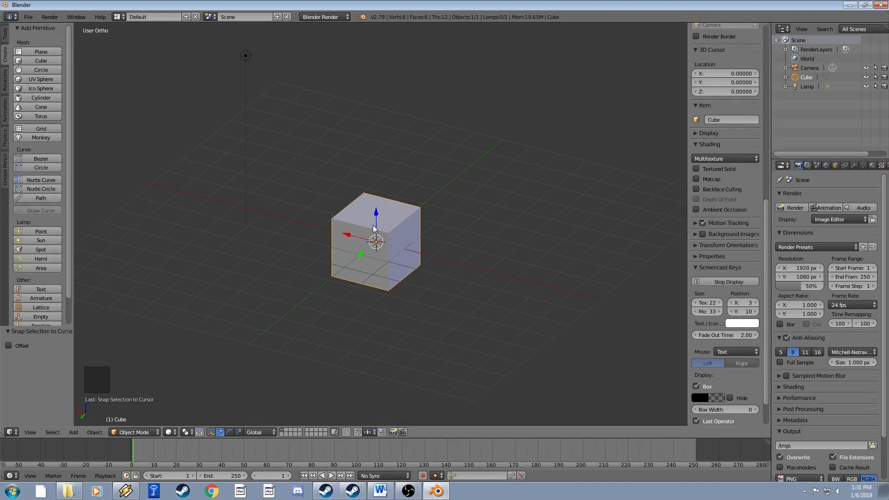
left_click(40, 51)
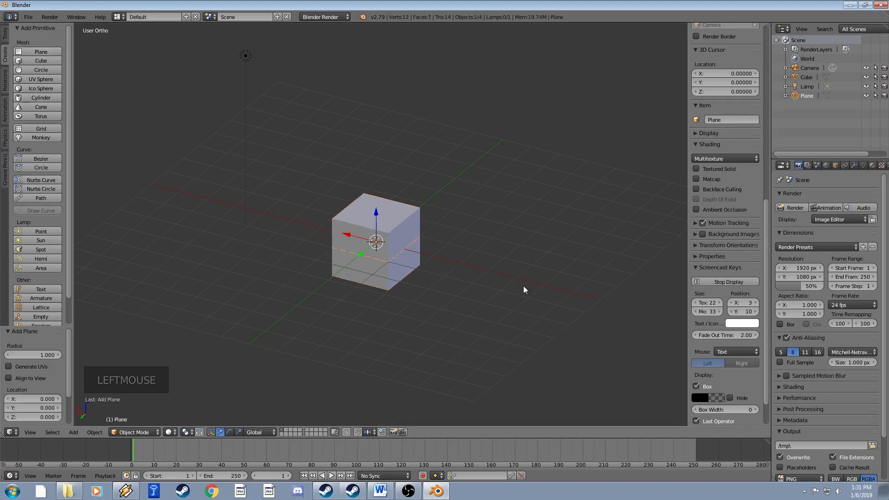
key("s")
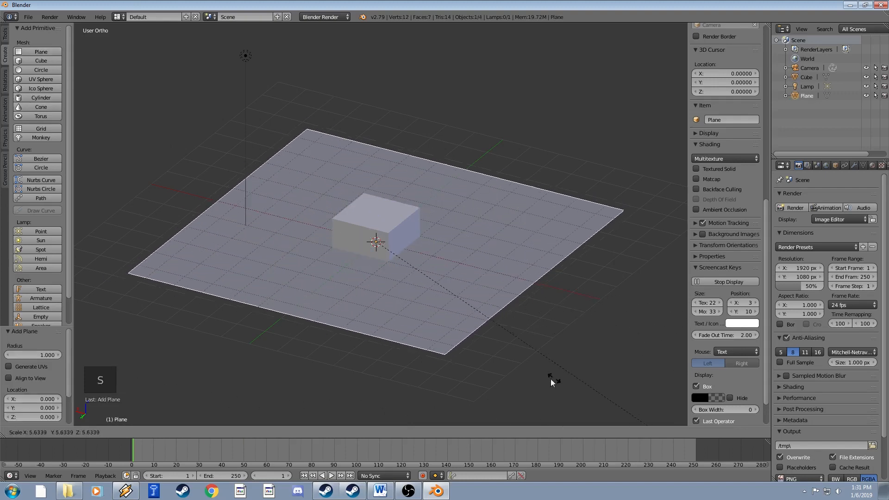
left_click(501, 348)
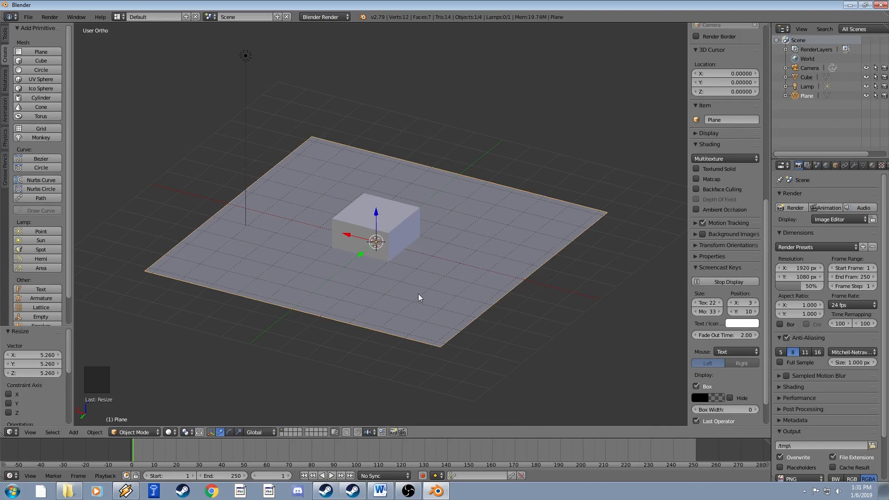
key("ctrl+z")
Add a test circle, hide the cube and plane, scale the circle, then undo back to the cube.
left_click(41, 69)
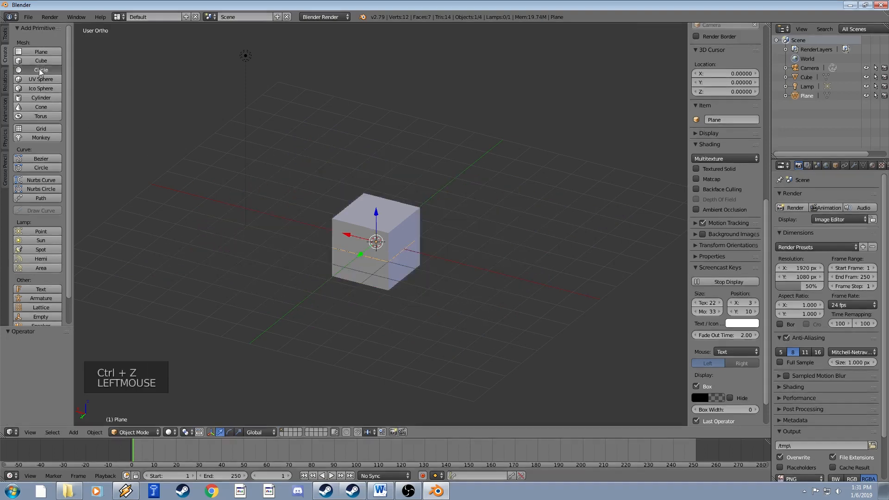
right_click(390, 245)
left_click(866, 86)
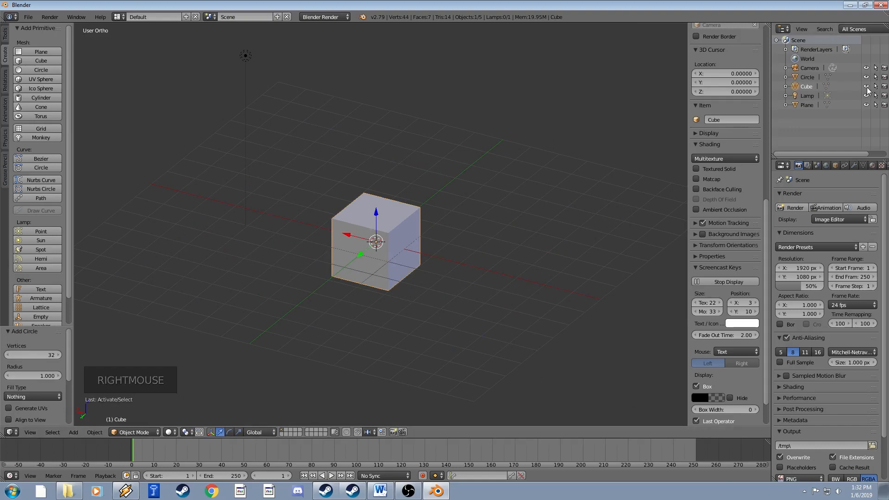
right_click(398, 250)
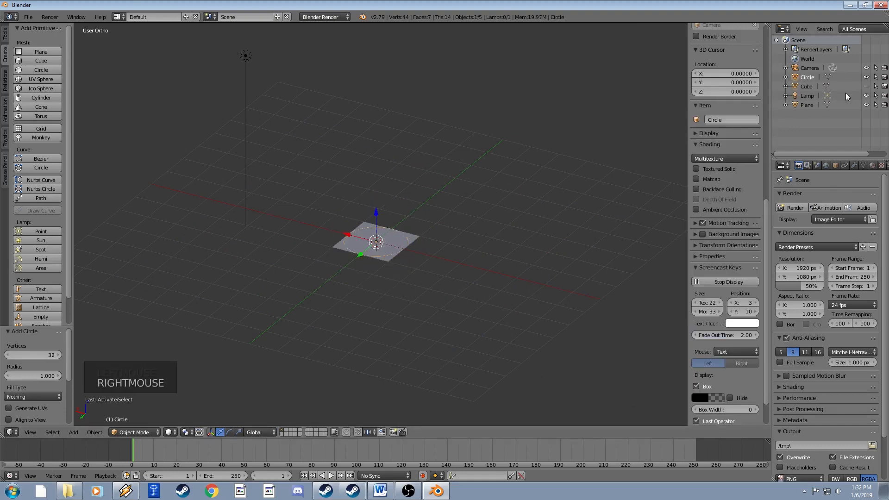
left_click(866, 105)
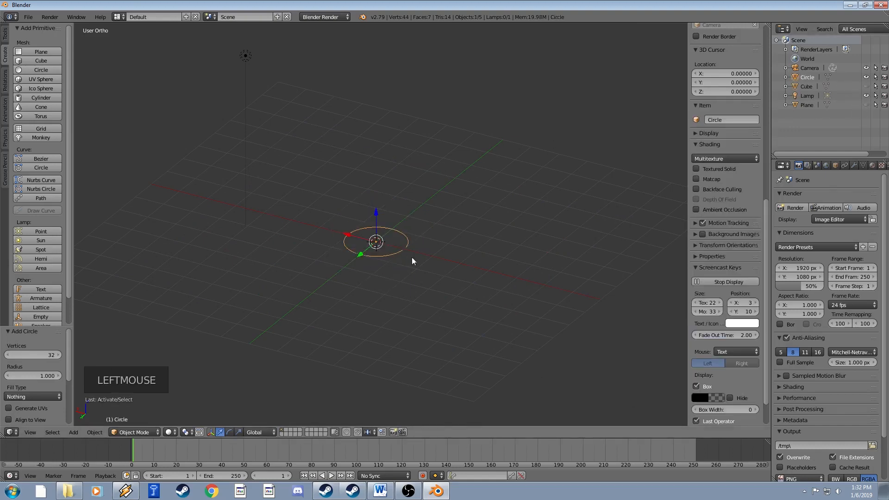
key("s")
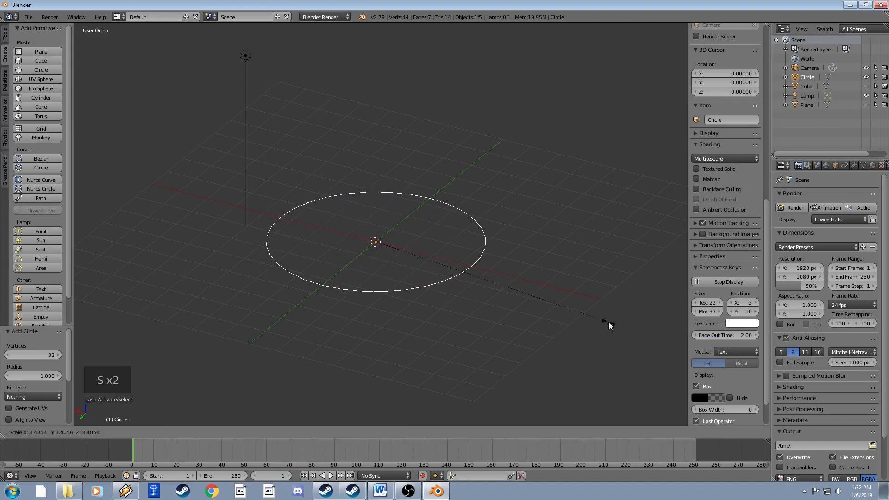
left_click(516, 297)
key("ctrl+z")
key("ctrl+z")
key("ctrl+z")
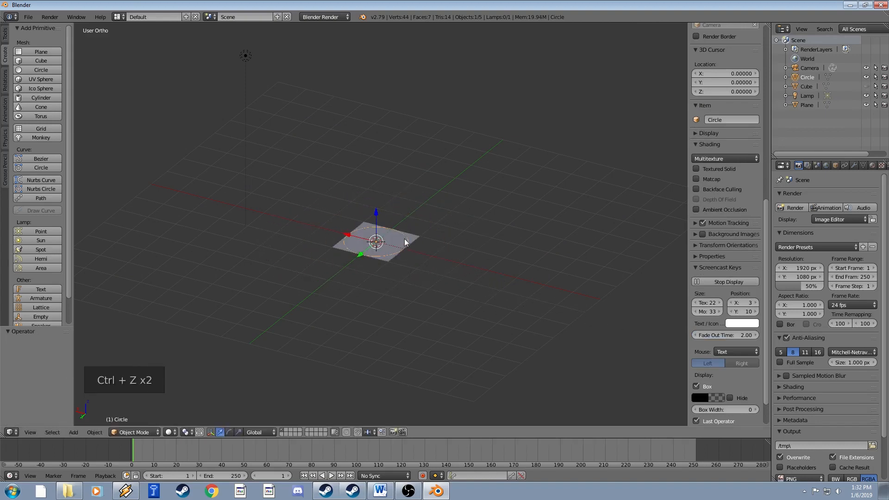
key("ctrl+z")
key("ctrl+z")
key("ctrl+z")
key("ctrl+z")
key("ctrl+z")
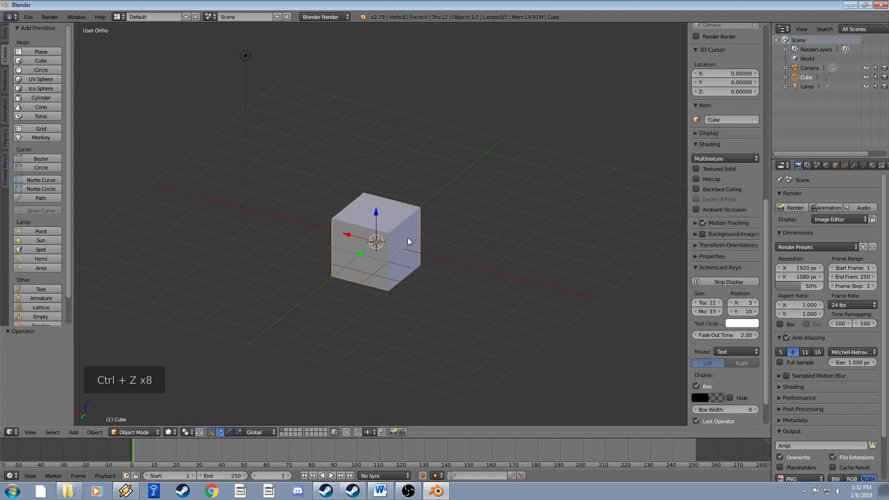
Add a cylinder, scale it about 3.6x, then undo the resize and addition.
left_click(42, 97)
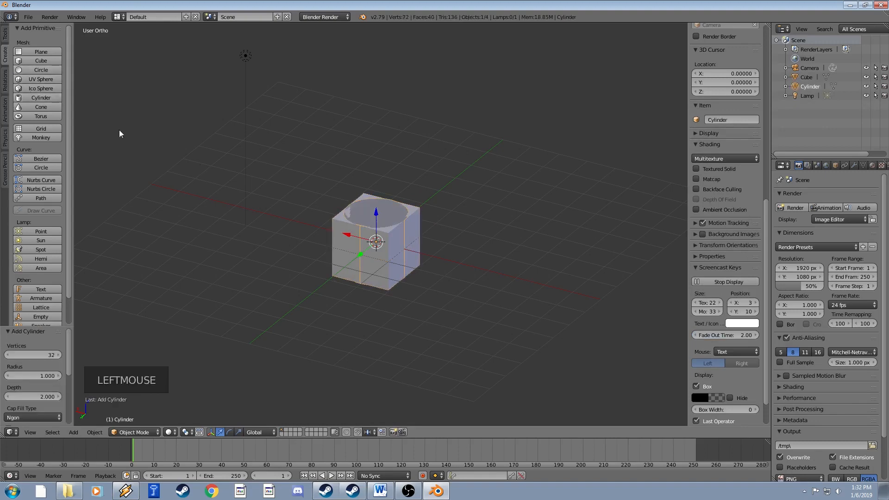
key("s")
key("s")
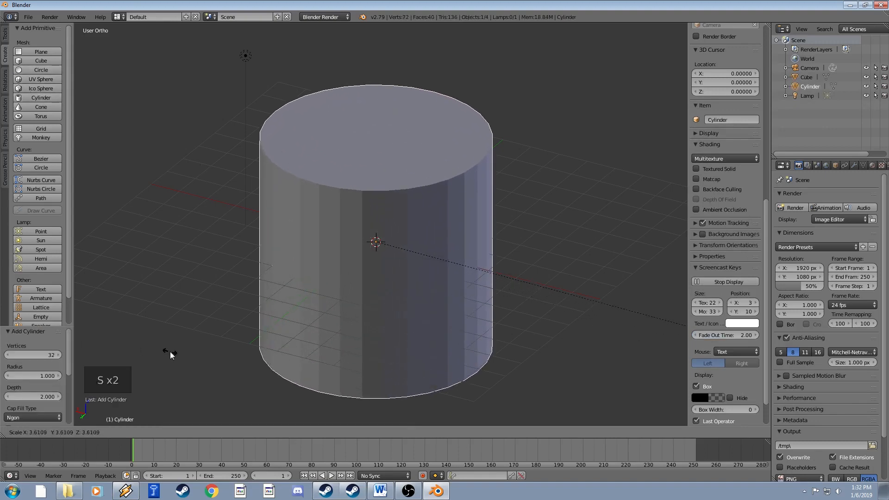
left_click(171, 351)
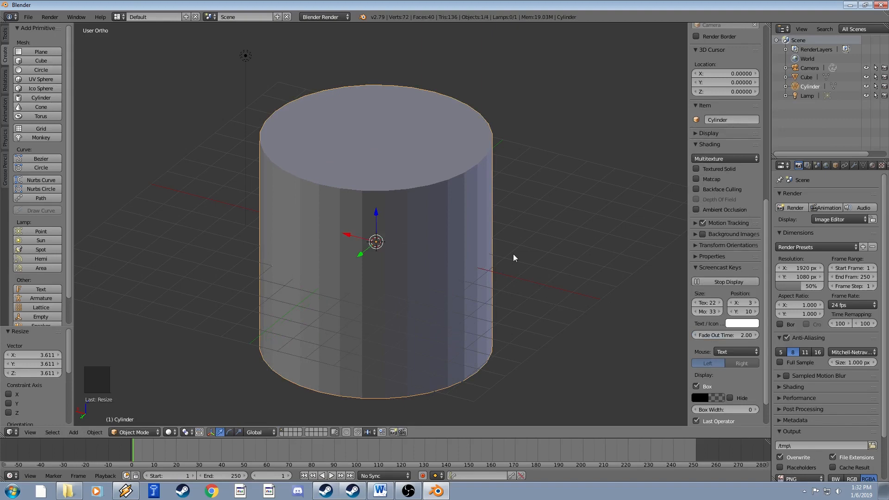
key("ctrl+z")
key("ctrl+z")
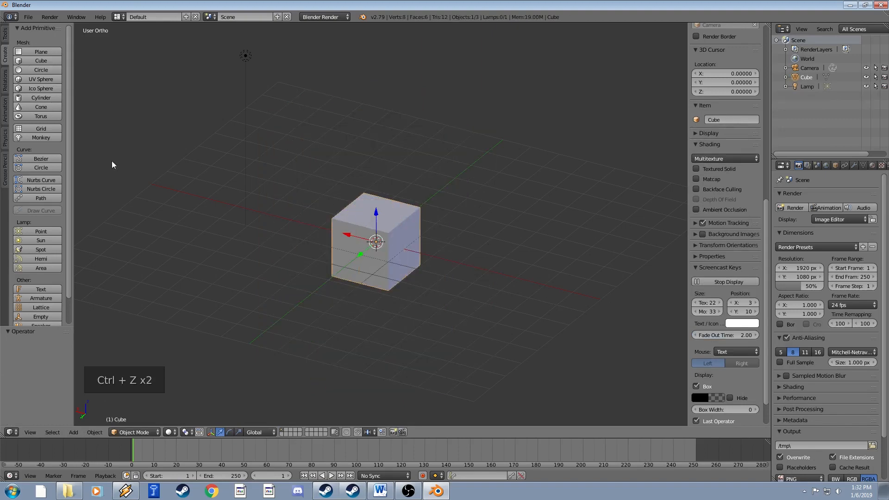
Add a torus around the cube, scale it to 4.155, then delete it.
left_click(38, 116)
key("s")
key("s")
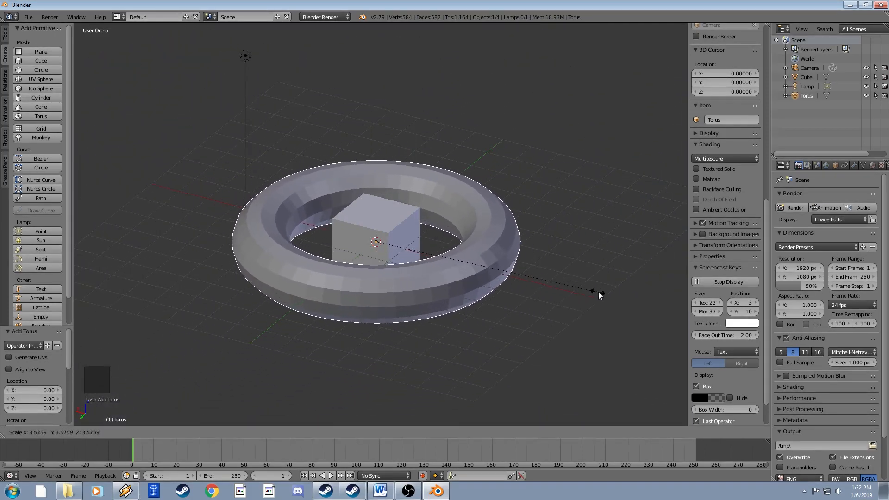
left_click(637, 295)
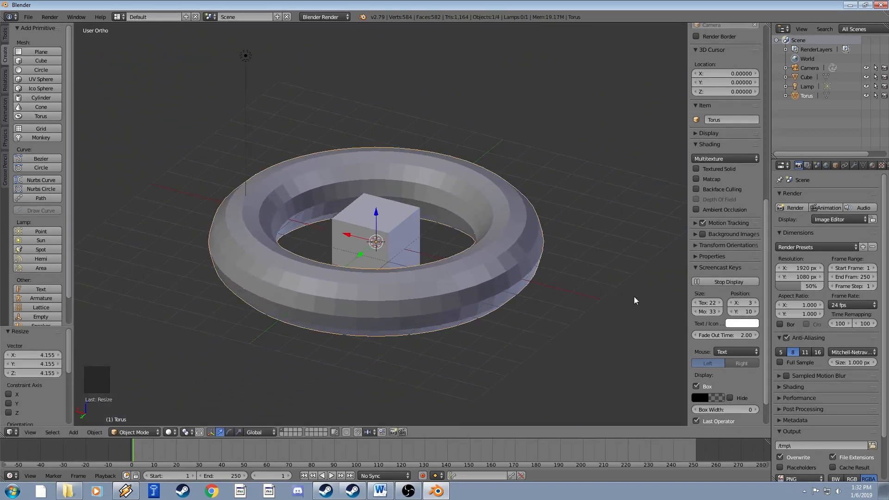
key("x")
left_click(503, 288)
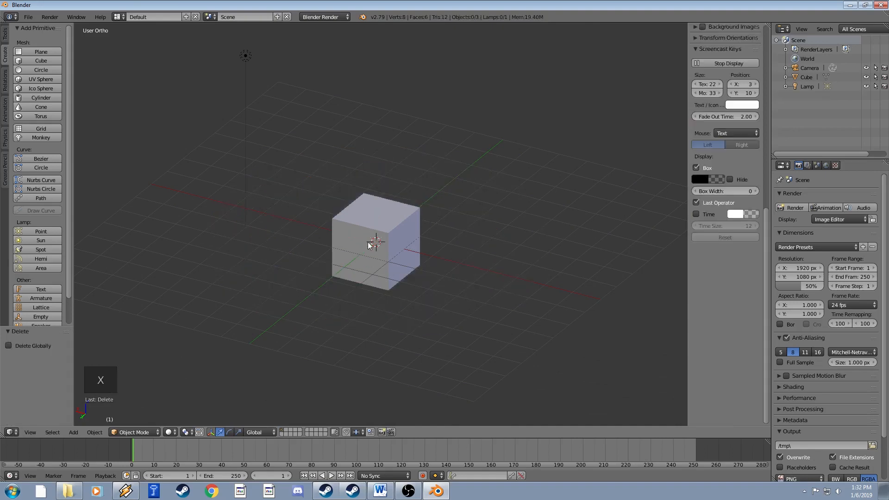
Delete the default cube, then add and delete a test plane and a test cube.
right_click(391, 223)
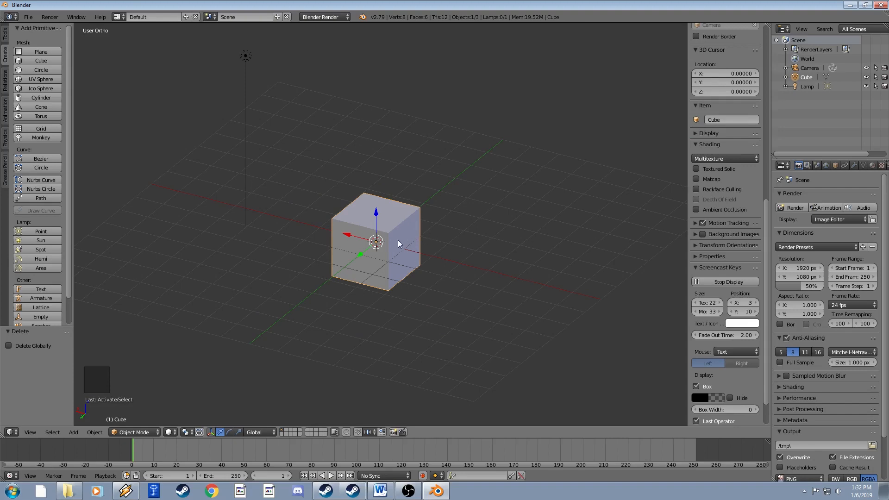
key("x")
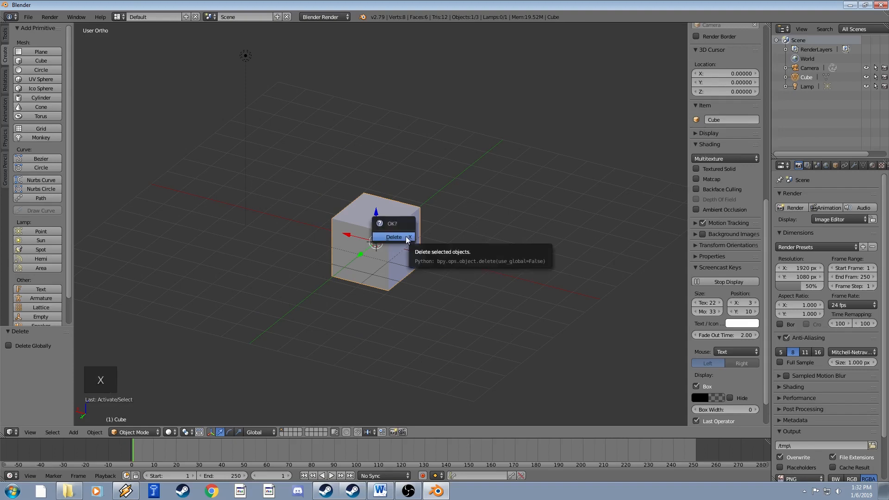
left_click(401, 237)
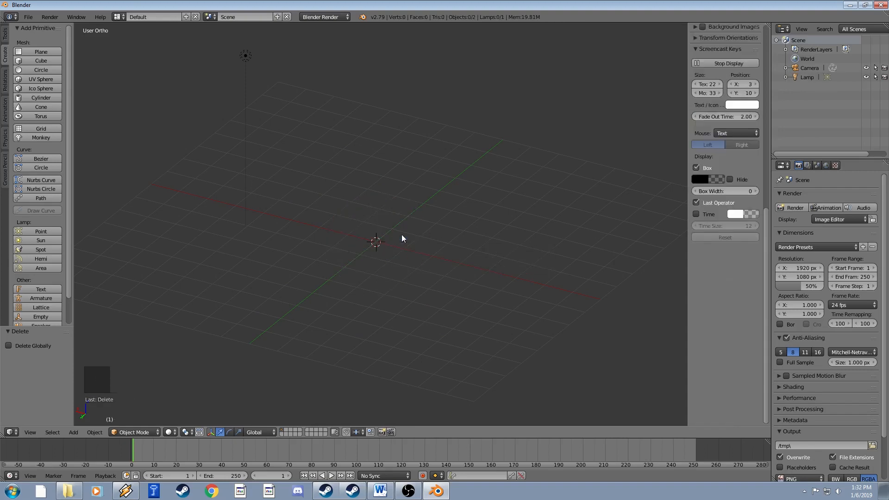
left_click(49, 54)
key("x")
left_click(387, 254)
left_click(41, 61)
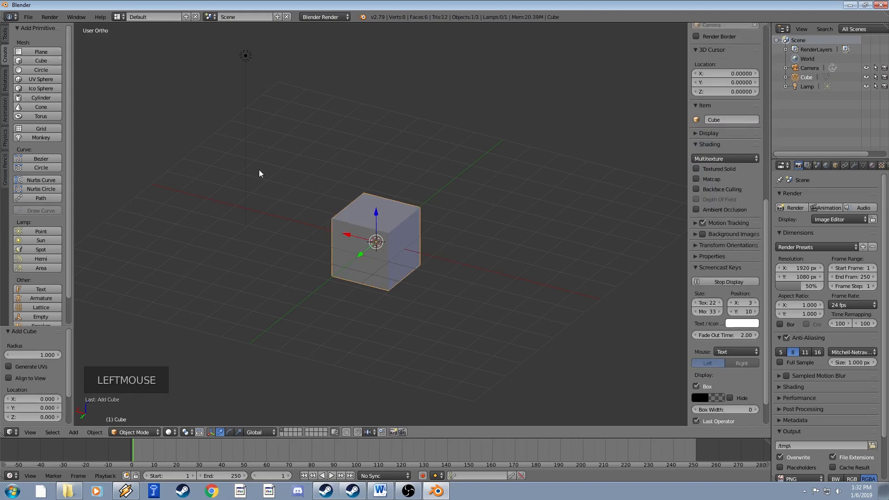
key("x")
left_click(394, 263)
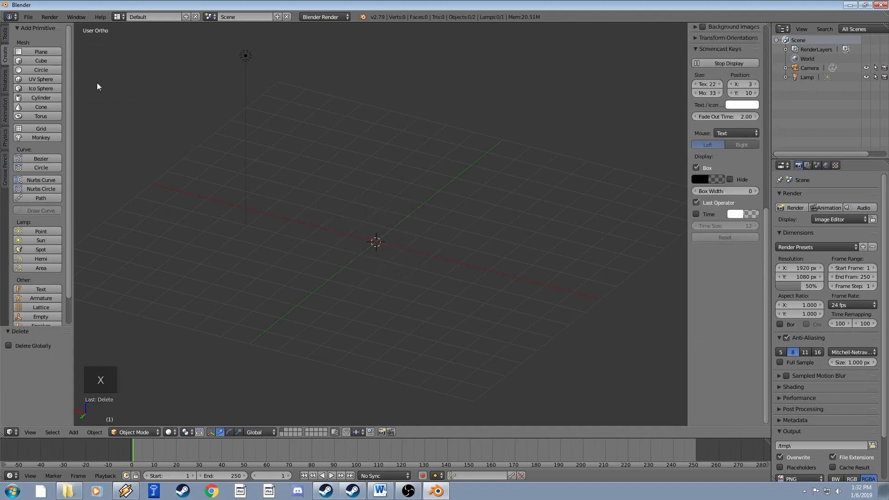
Add and delete a test circle and cylinder, then add a cylinder at the scene centre.
left_click(51, 70)
key("x")
left_click(339, 224)
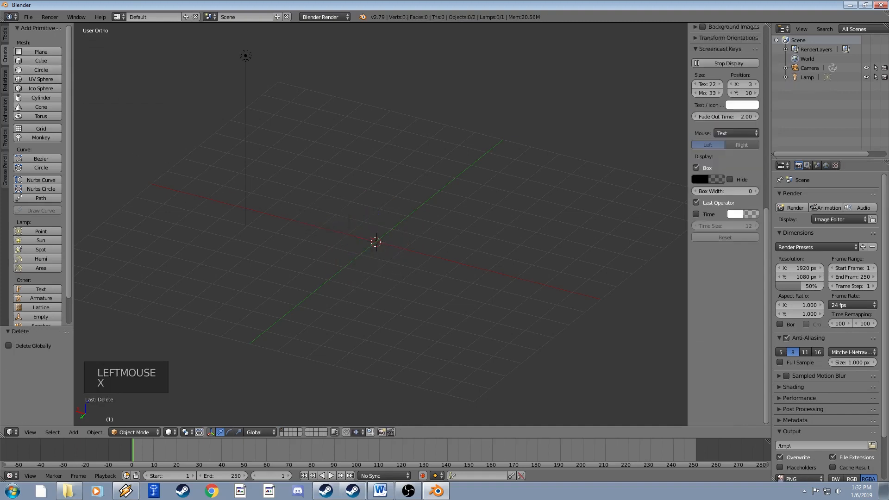
left_click(41, 96)
key("x")
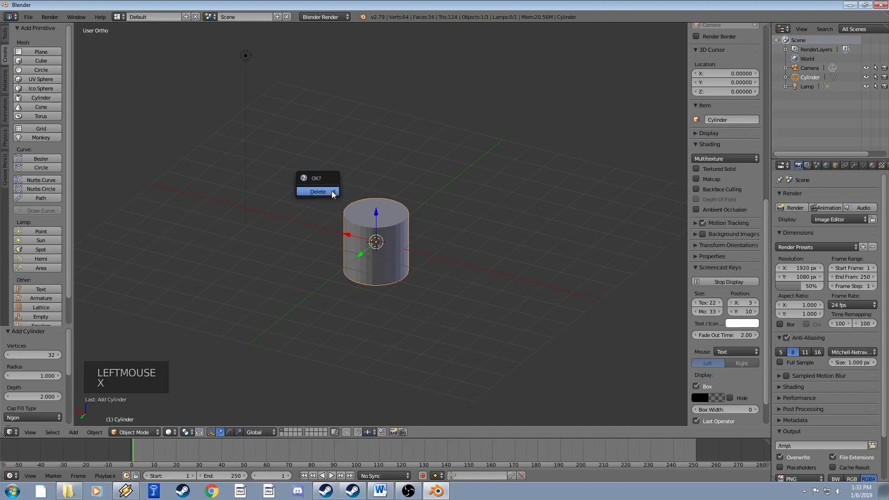
left_click(332, 191)
middle_click_drag(353, 233, 324, 207)
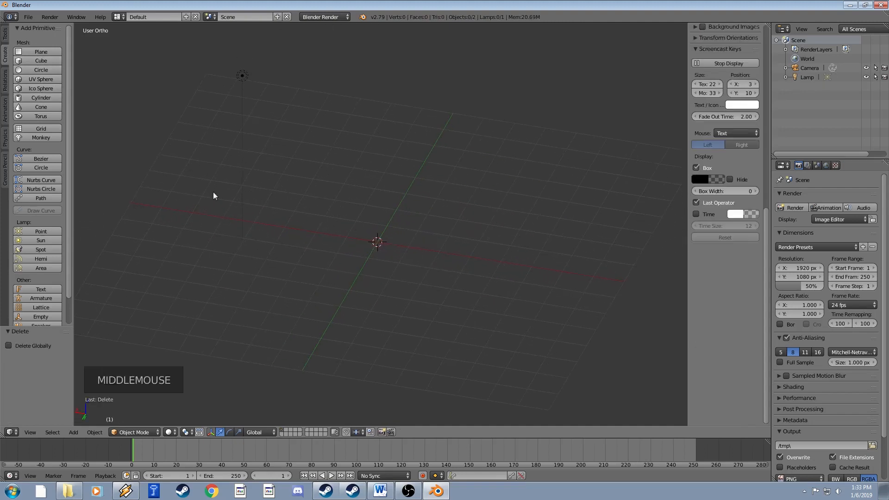
left_click(43, 98)
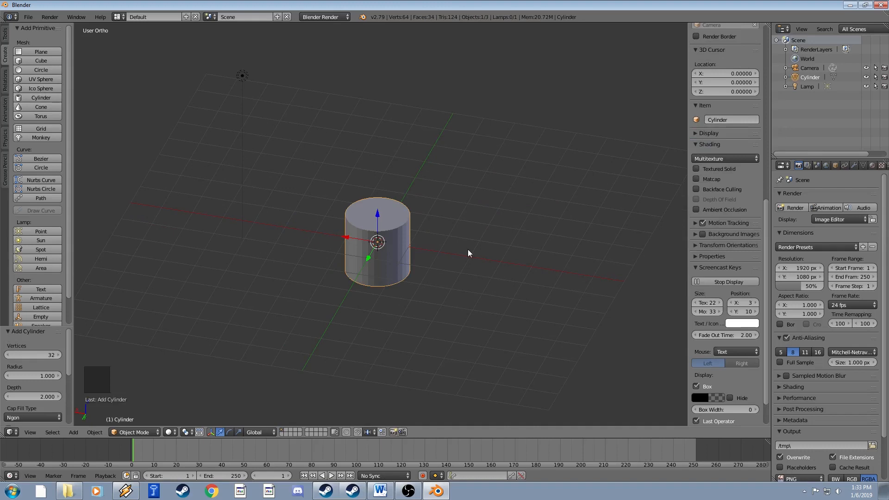
Stretch the cylinder along Z and tilt it about X, then undo those edits.
key("s")
key("z")
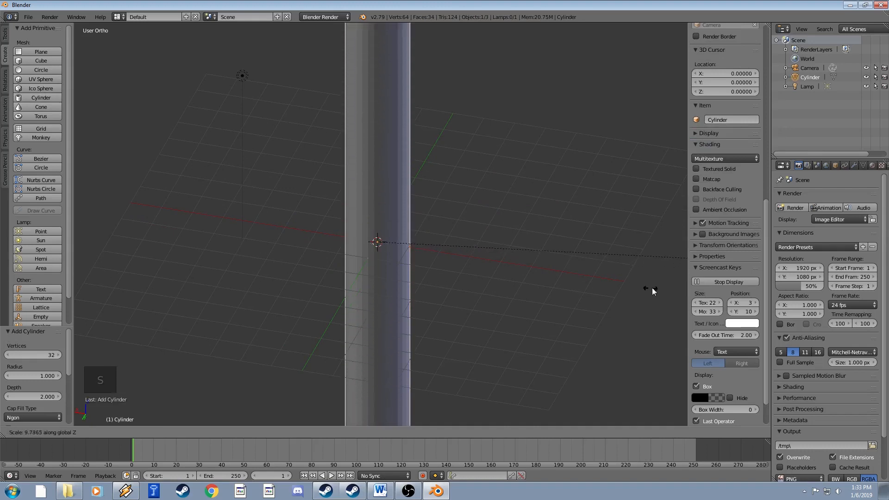
left_click(598, 270)
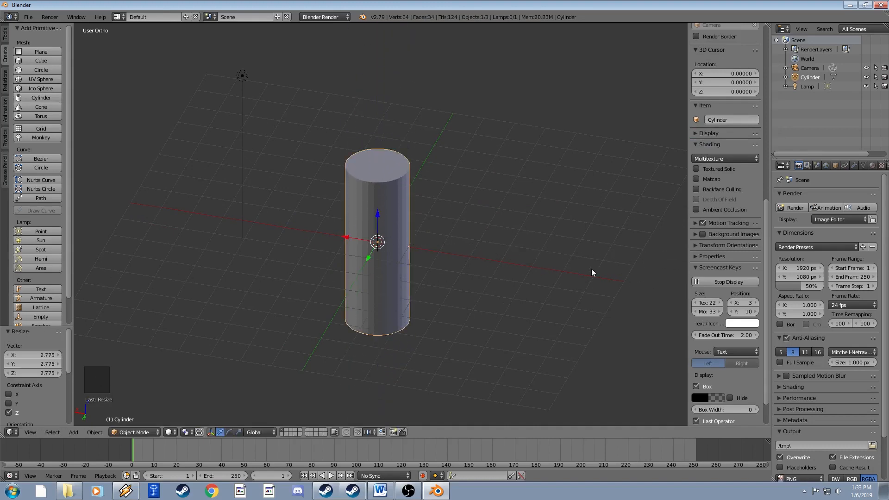
key("r")
key("x")
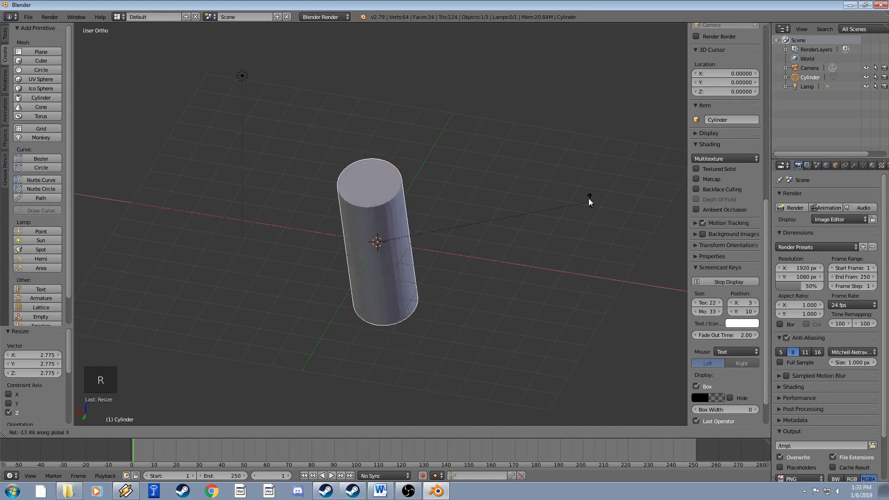
left_click(298, 114)
key("ctrl+z")
key("ctrl+z")
key("ctrl+z")
key("ctrl+z")
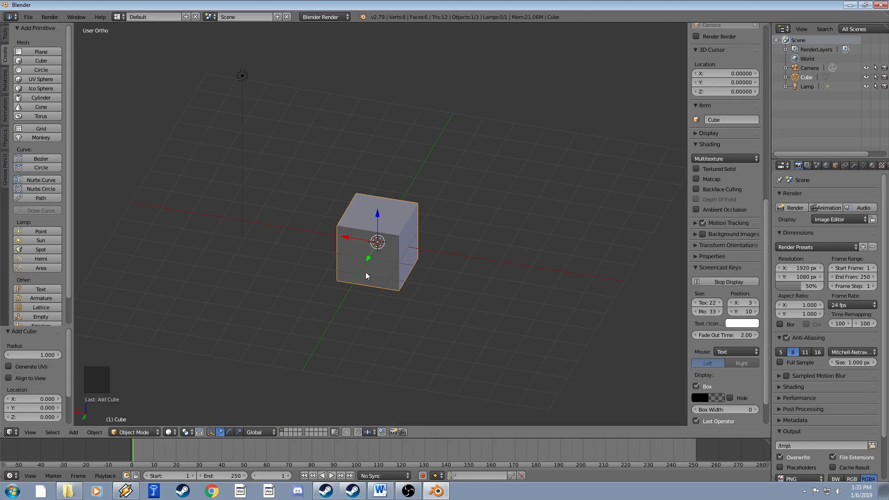
Try and undo a resize, add a fresh cube, and enter Edit Mode on it.
key("s")
left_click(458, 273)
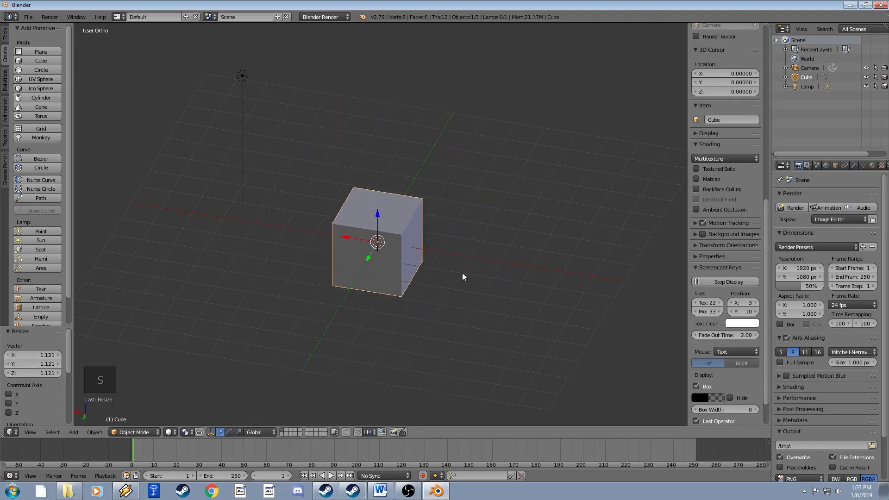
key("ctrl+z")
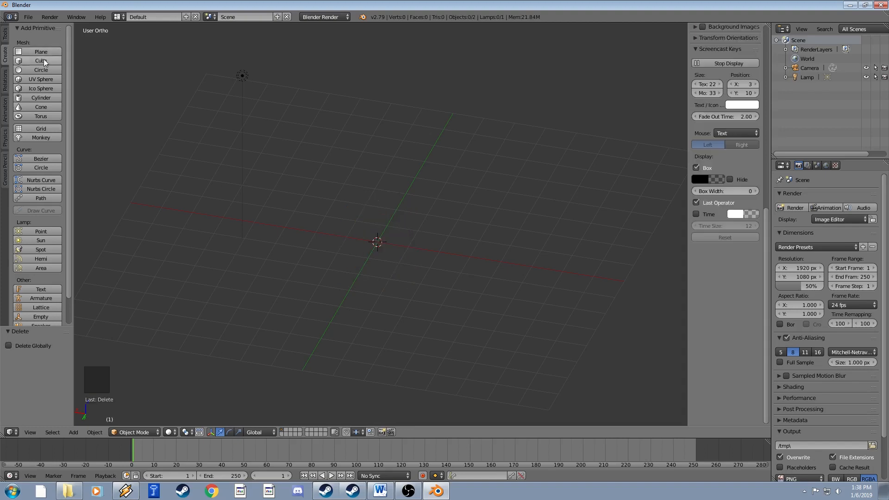
left_click(41, 60)
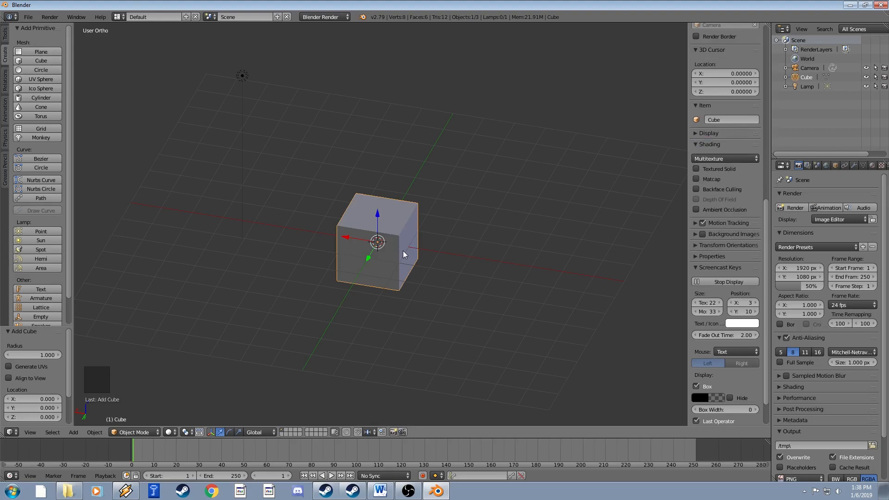
key("Tab")
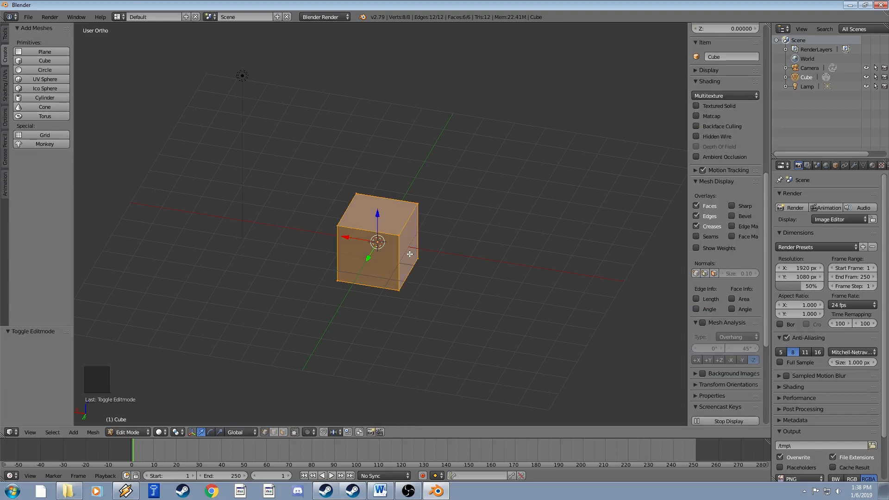
scroll(410, 254, "up", 2)
scroll(415, 257, "down", 1)
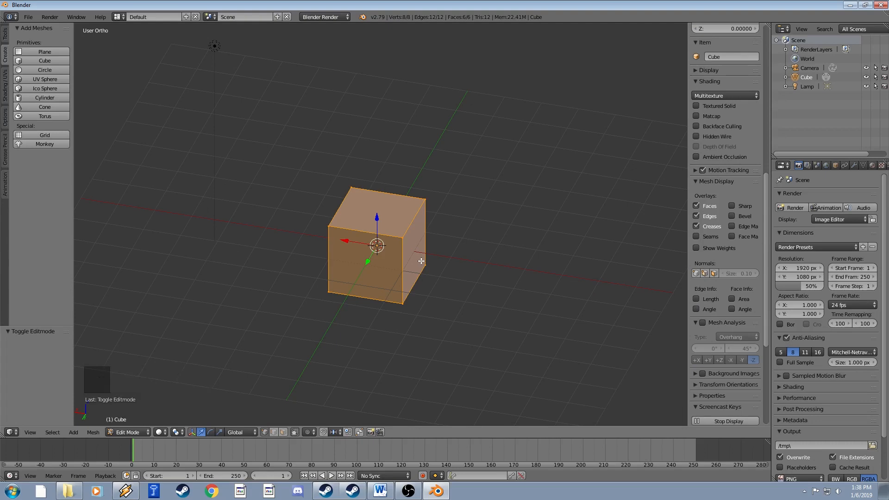
scroll(357, 237, "up", 2)
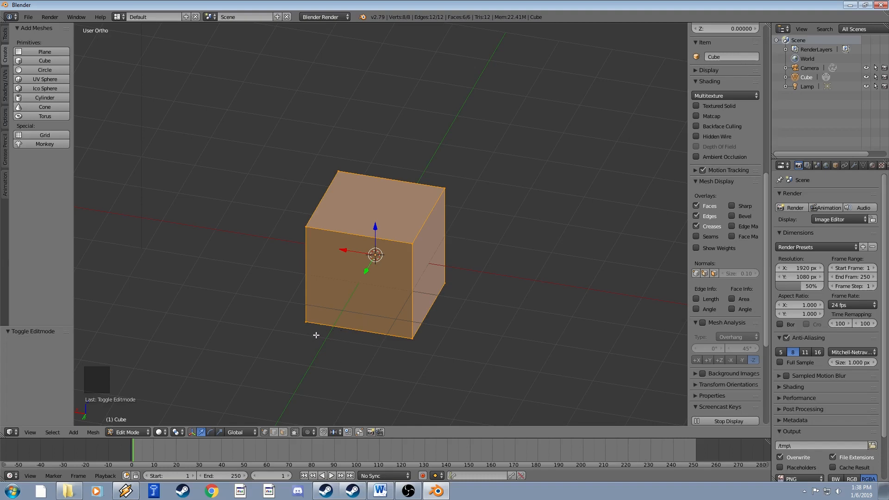
Select the cube's top corner vertices one at a time, twice around.
right_click(308, 227)
right_click(339, 172)
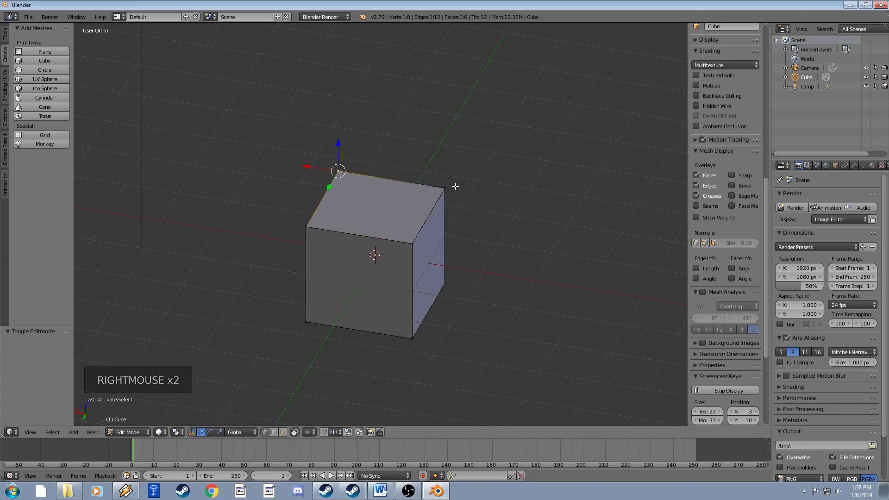
right_click(450, 188)
right_click(412, 241)
right_click(305, 227)
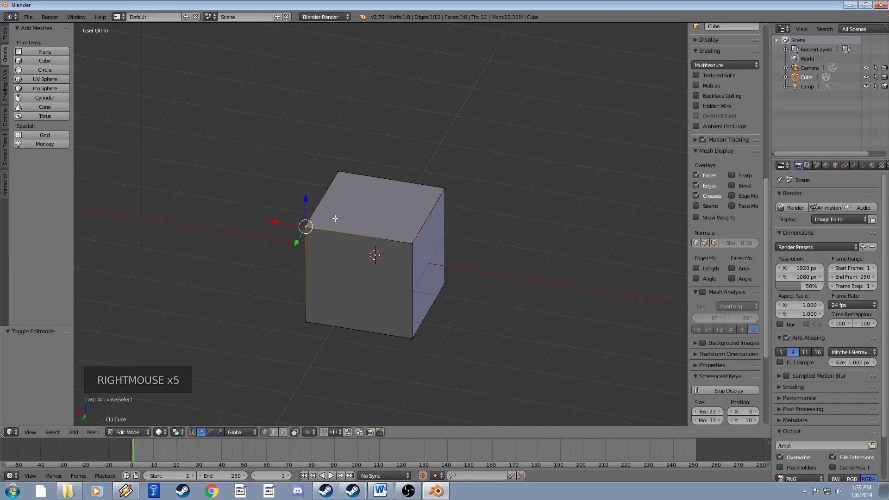
right_click(344, 167)
right_click(433, 185)
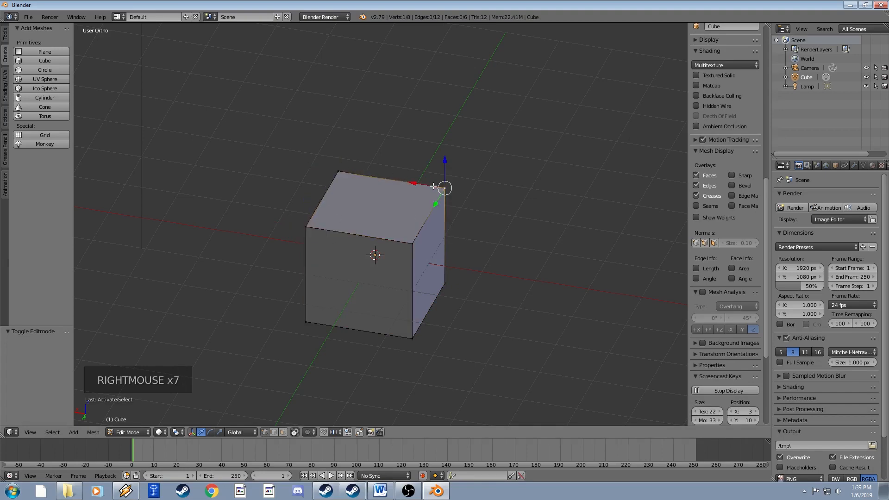
right_click(423, 240)
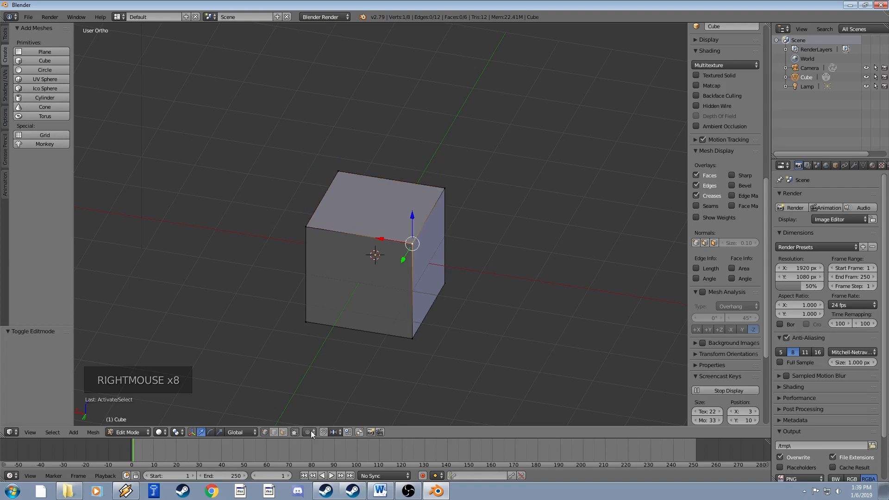
In edge select mode, pick seven cube edges one at a time, then switch to face select.
left_click(273, 432)
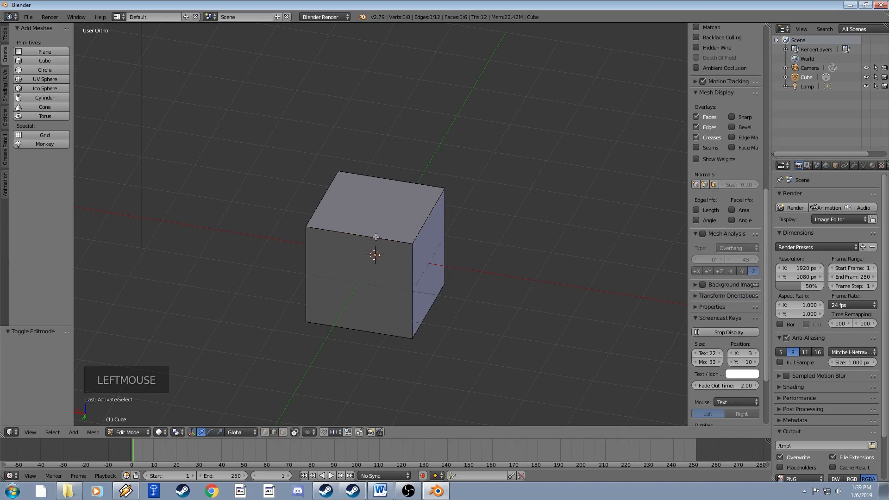
right_click(348, 220)
right_click(331, 206)
right_click(380, 190)
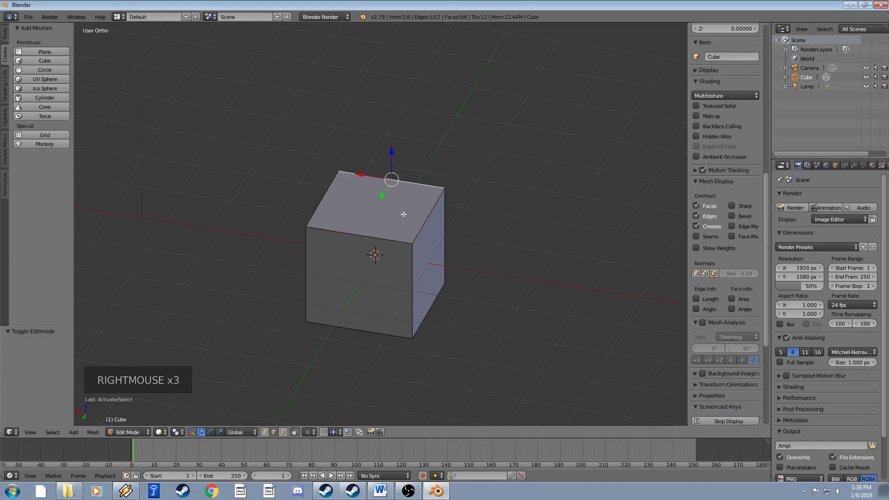
right_click(427, 232)
right_click(440, 299)
right_click(415, 286)
right_click(447, 255)
left_click(283, 433)
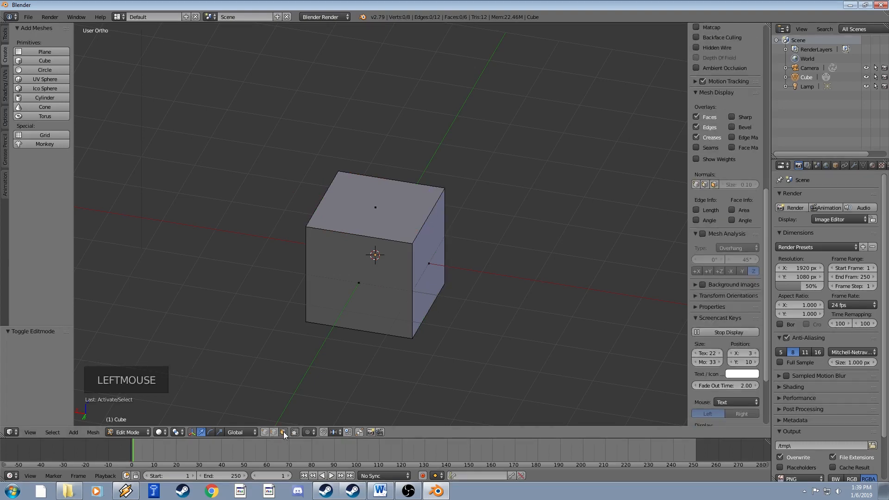
Select the cube's top, right and front faces in turn, ending on the top face.
right_click(376, 213)
right_click(426, 266)
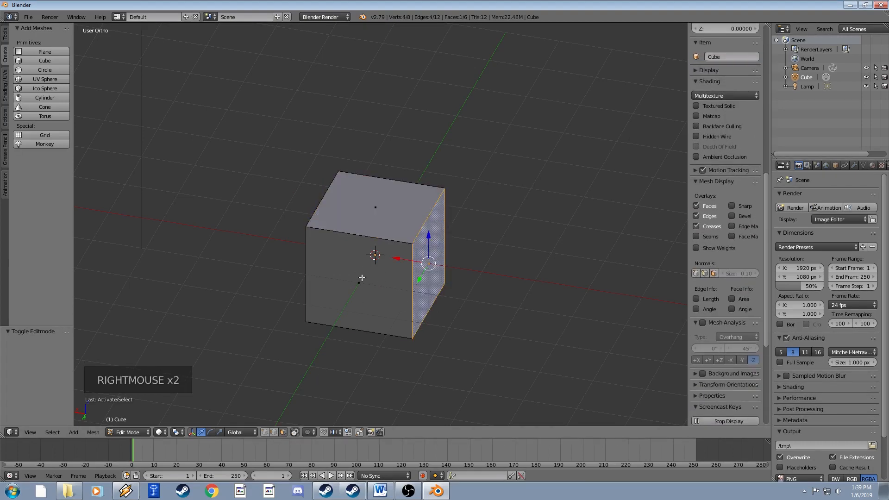
right_click(383, 291)
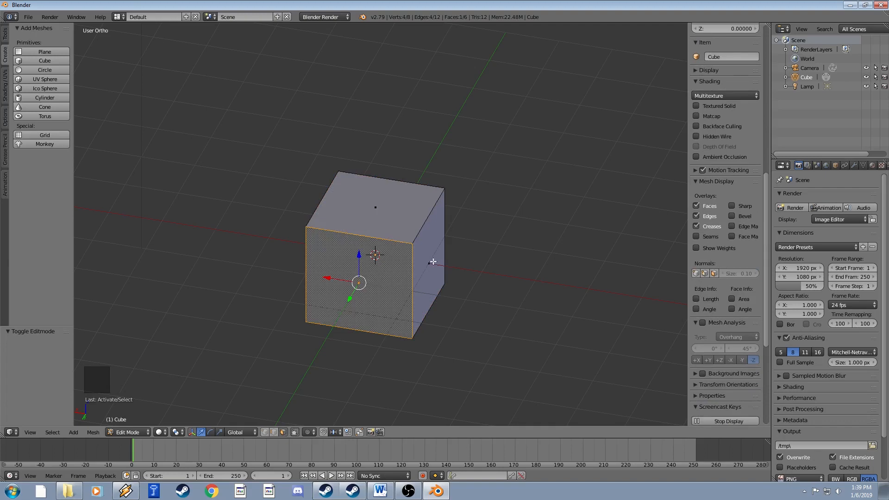
middle_click_drag(450, 265, 378, 231)
right_click(370, 203)
right_click(422, 259)
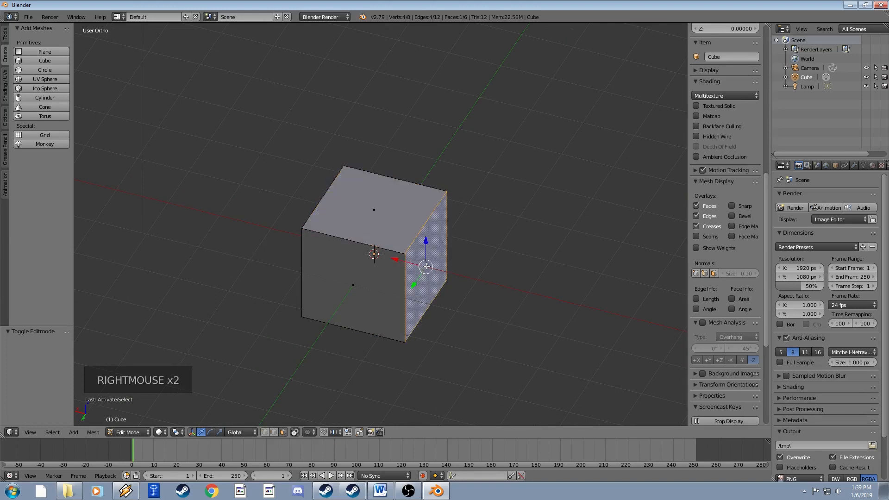
right_click(346, 285)
right_click(385, 217)
Toggle 'Limit selection to visible' to change whether hidden geometry is drawn.
middle_click_drag(271, 267, 329, 273)
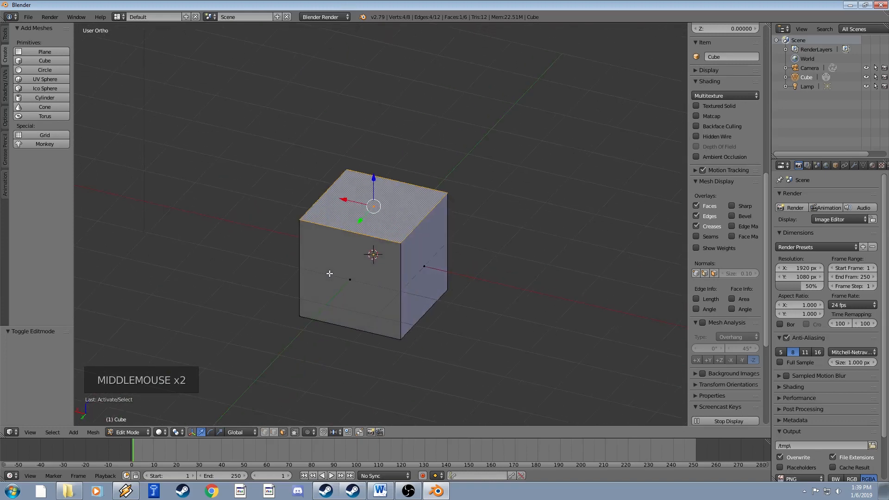
left_click(267, 435)
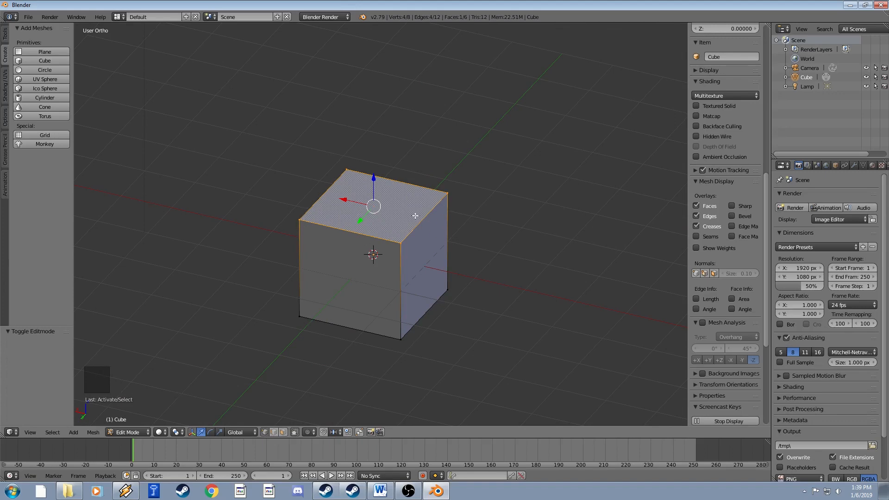
middle_click_drag(415, 216, 387, 263)
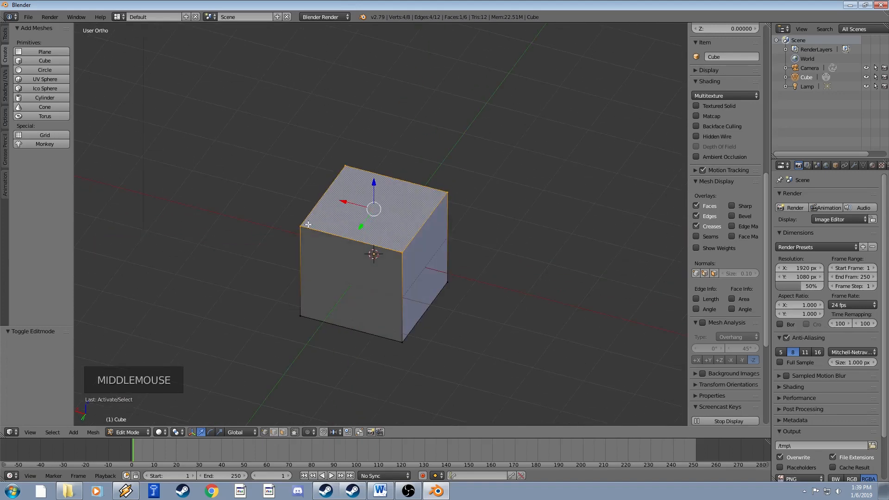
Return to vertex select mode and pick the five top corner vertices one at a time.
left_click(282, 435)
left_click(266, 432)
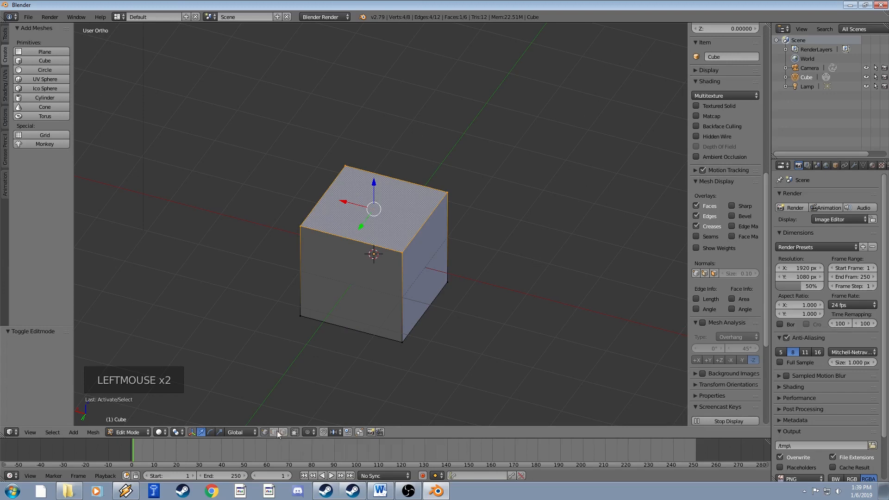
right_click(305, 222)
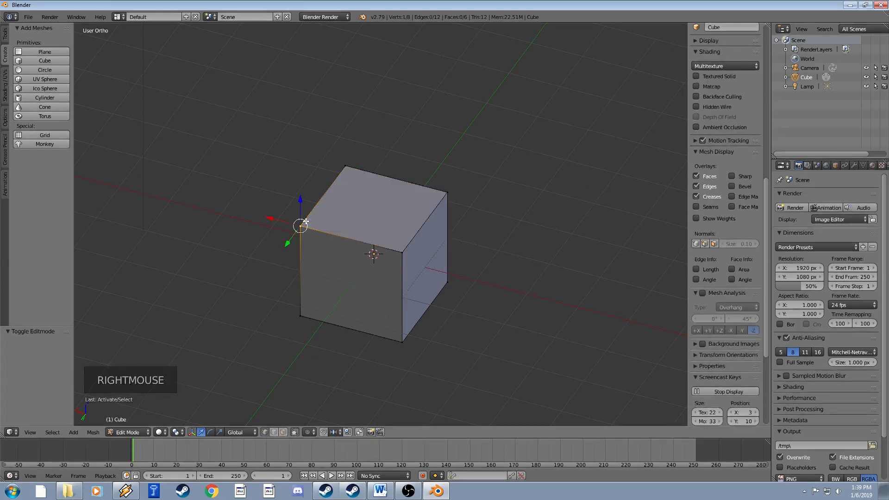
right_click(346, 165)
right_click(448, 192)
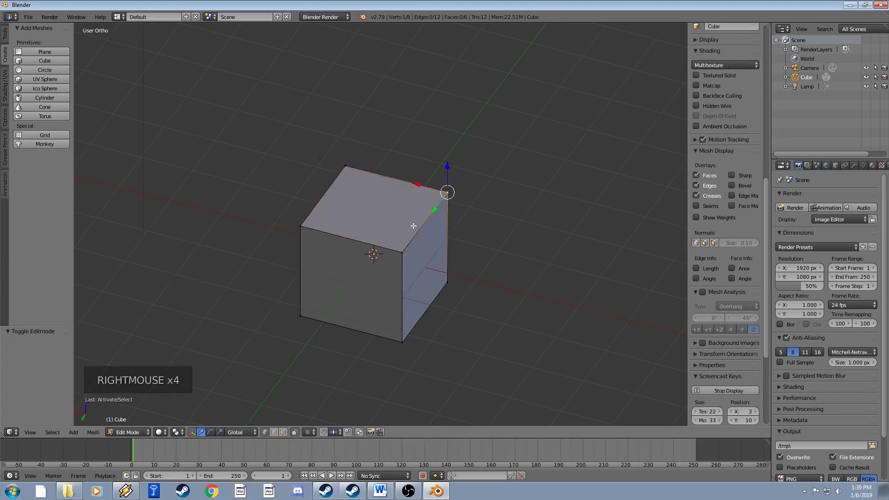
right_click(403, 246)
right_click(316, 219)
middle_click_drag(336, 178, 396, 199)
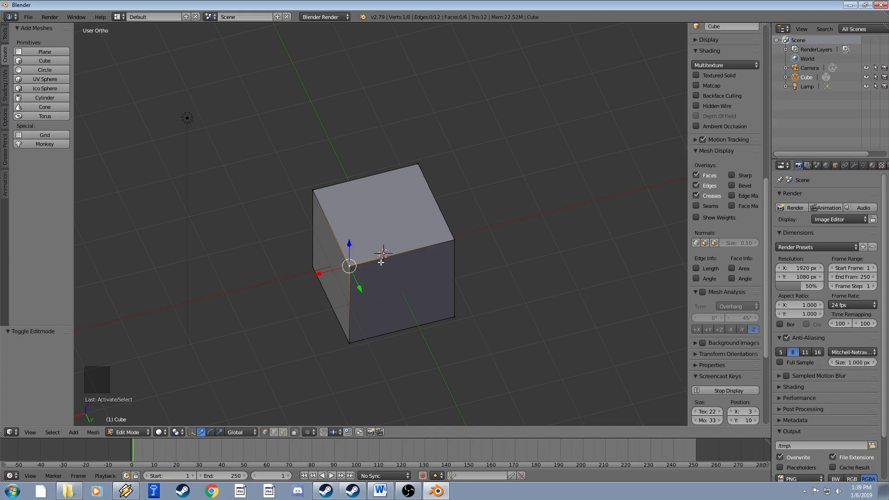
middle_click_drag(381, 262, 342, 234)
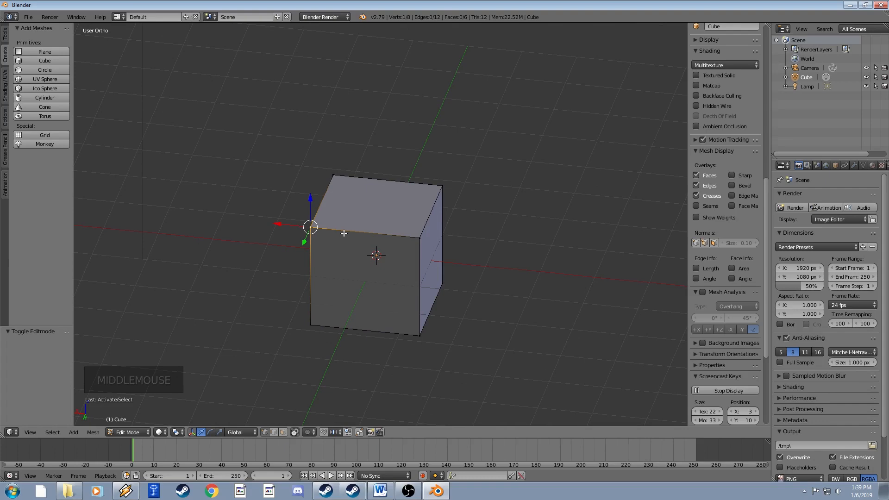
key("a")
key("a")
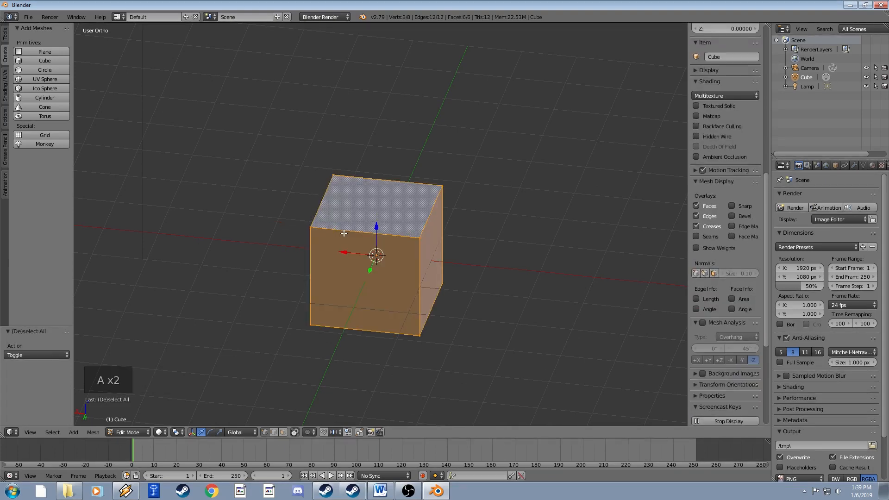
key("a")
right_click(332, 175)
right_click(332, 175)
middle_click_drag(337, 175, 379, 210)
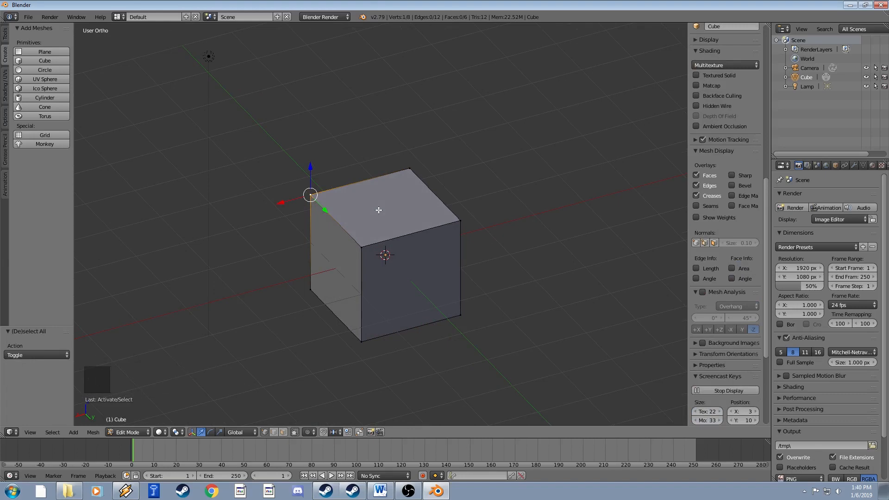
right_click(351, 248)
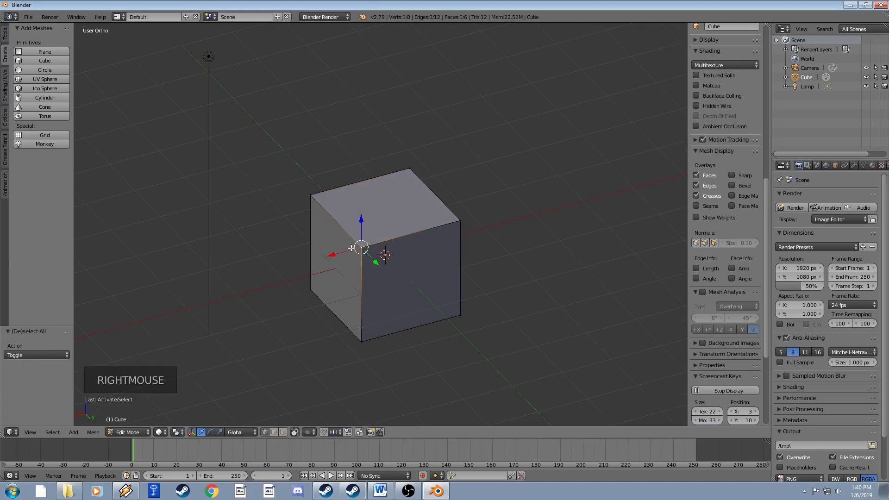
right_click(421, 169)
right_click(452, 225)
key("a")
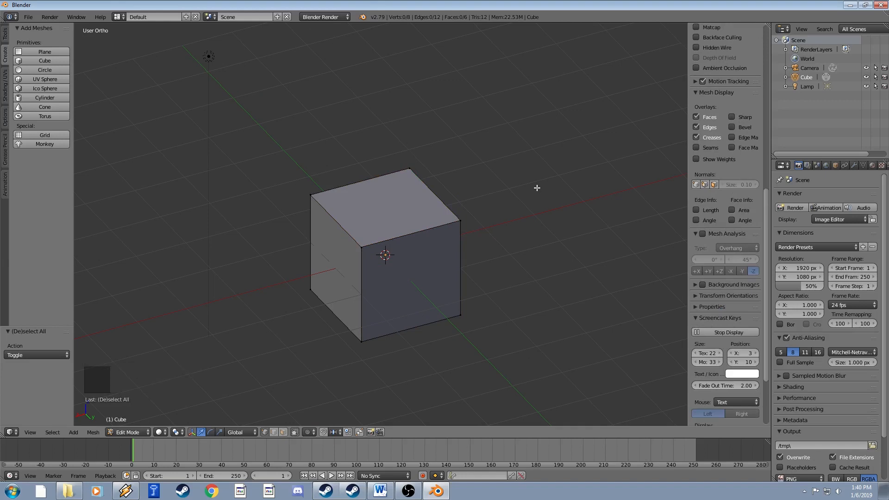
key("a")
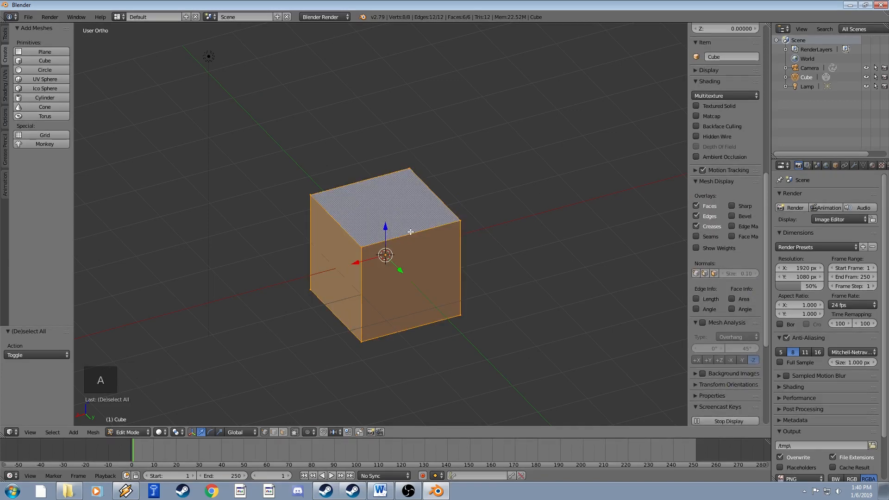
middle_click_drag(430, 228, 360, 229)
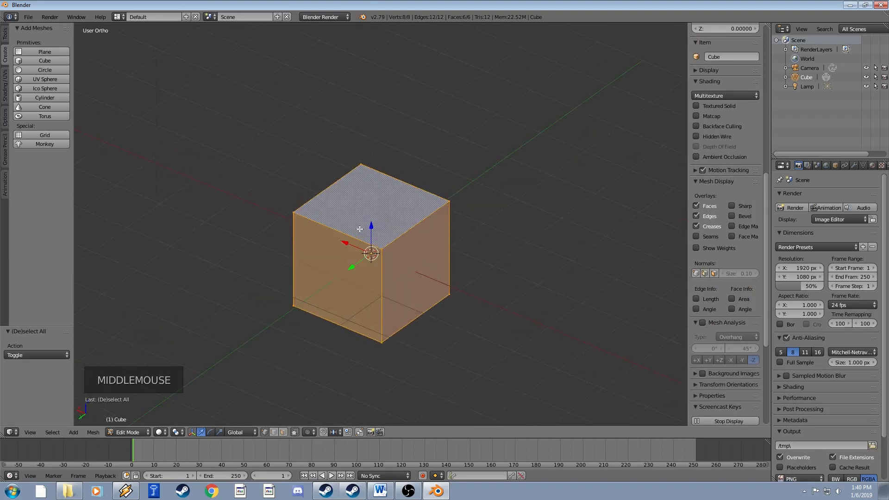
right_click(293, 219)
key("a")
key("a")
key("a")
key("a")
key("a")
key("a")
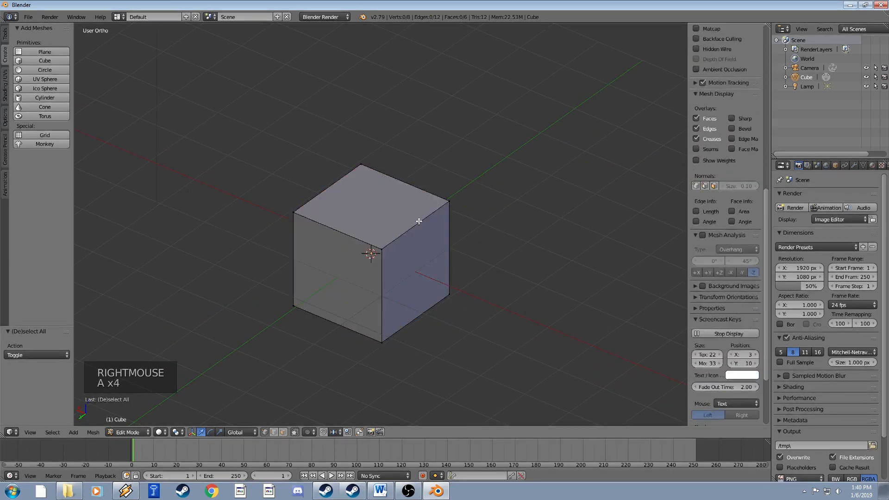
key("a")
right_click(361, 165)
right_click(449, 200)
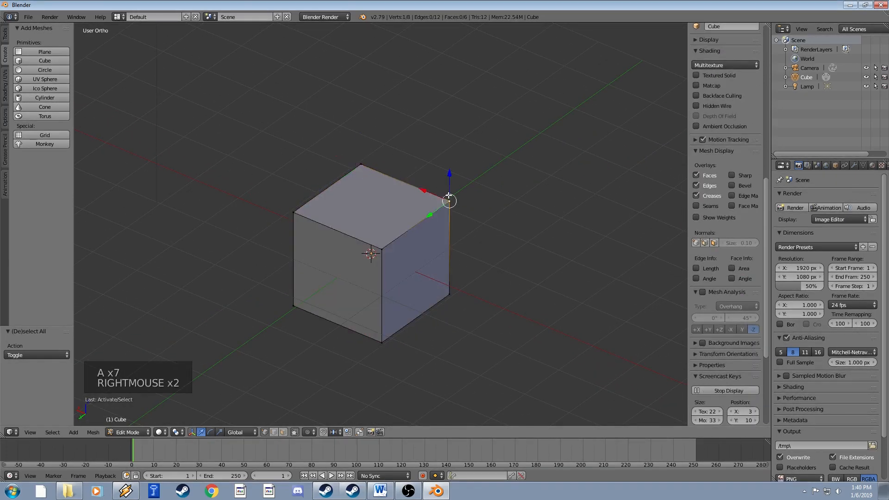
Select the cube's top, right, front and left vertices one at a time.
right_click(361, 164)
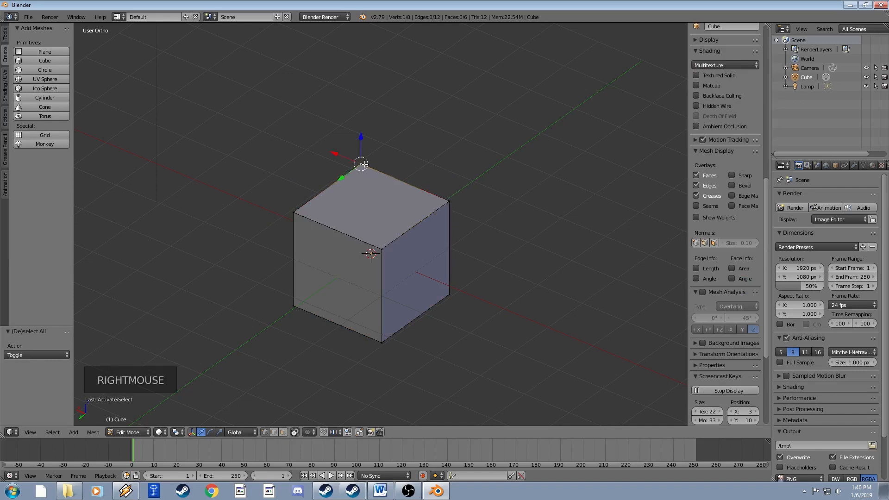
right_click(449, 201)
right_click(393, 240)
right_click(305, 212)
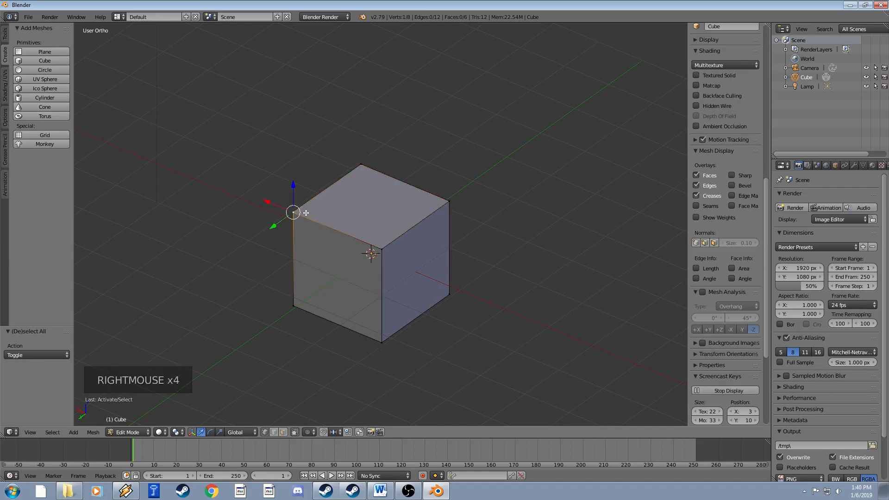
right_click(366, 165)
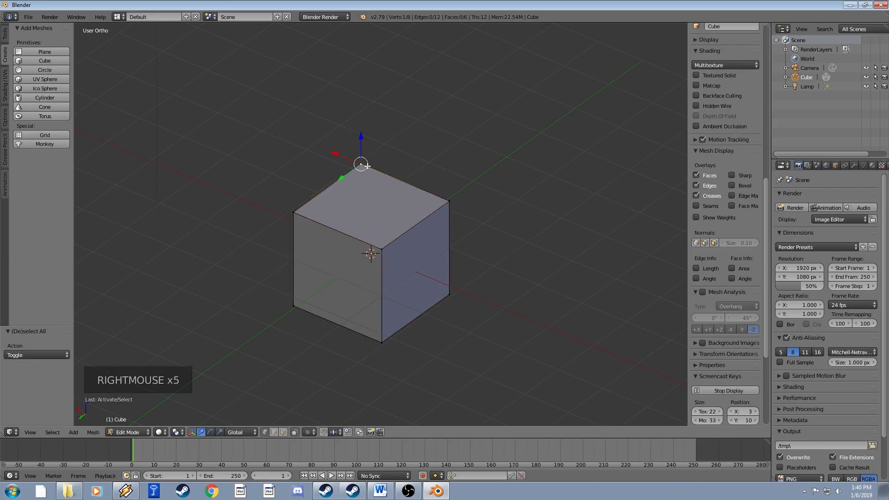
Add the right, front, left, bottom-left and bottom-front vertices to the top vertex selection.
right_click(456, 199, "shift")
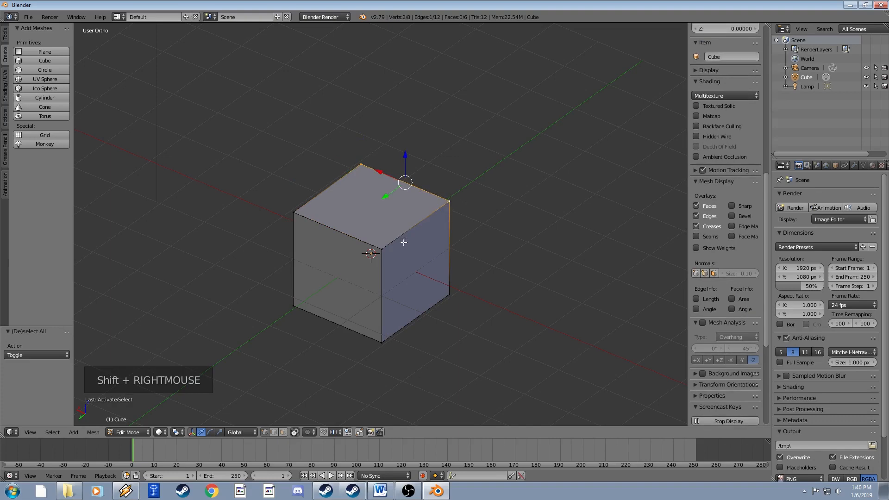
right_click(393, 249, "shift")
right_click(289, 211, "shift")
right_click(298, 308, "shift")
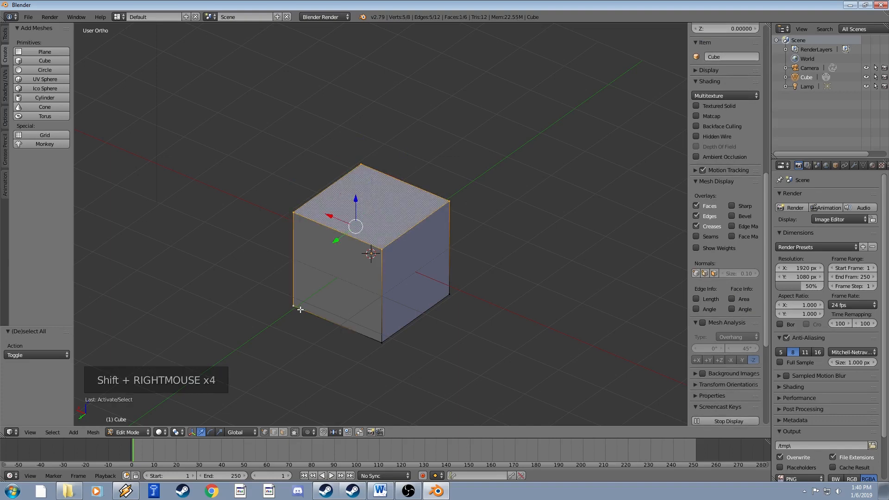
right_click(373, 342, "shift")
Select the shortest edge path from the right corner vertex to the left vertex.
right_click(450, 201)
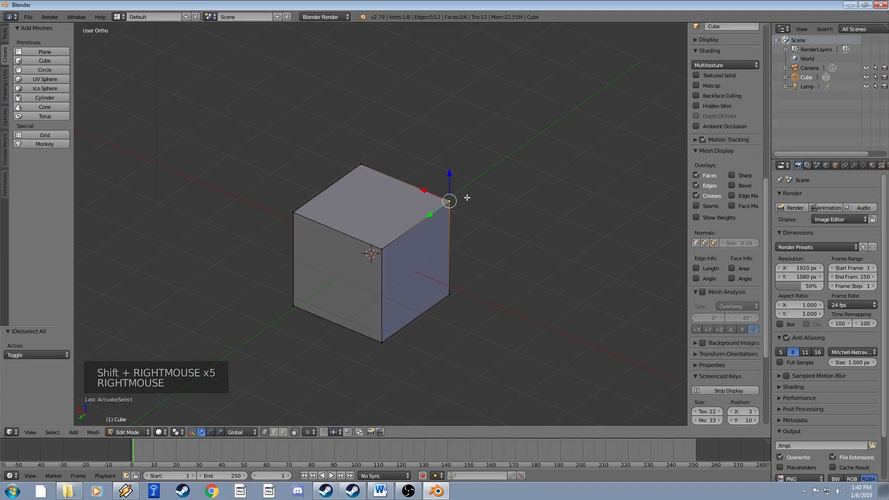
right_click(293, 214, "ctrl")
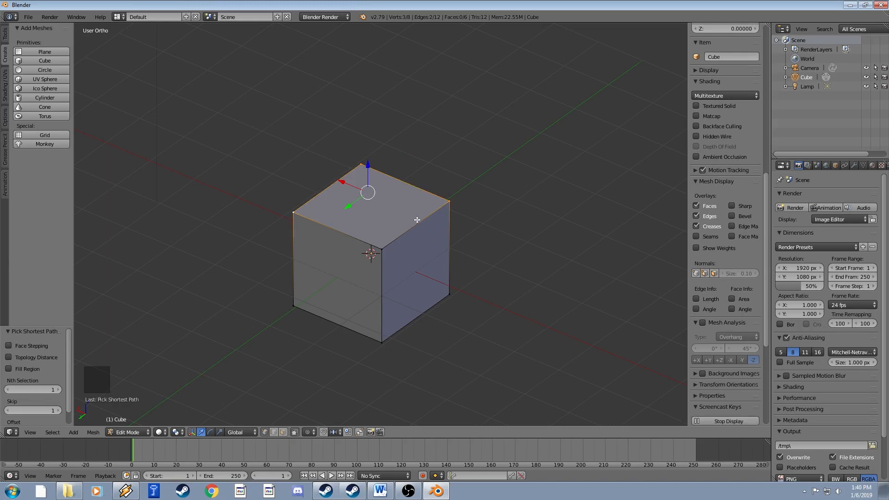
middle_click_drag(336, 220, 370, 209)
Return to Object Mode, delete the cube, and add a 32-vertex circle mesh.
key("Tab")
key("Tab")
key("Tab")
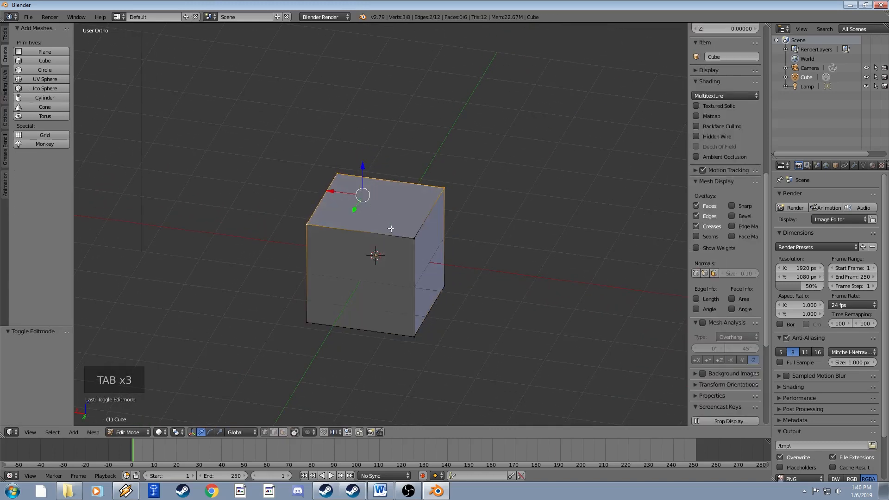
key("Tab")
key("x")
left_click(397, 276)
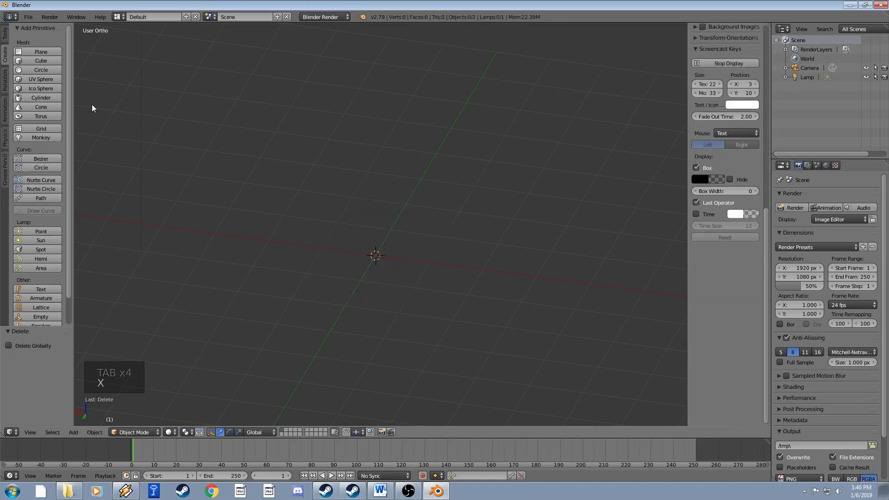
left_click(44, 69)
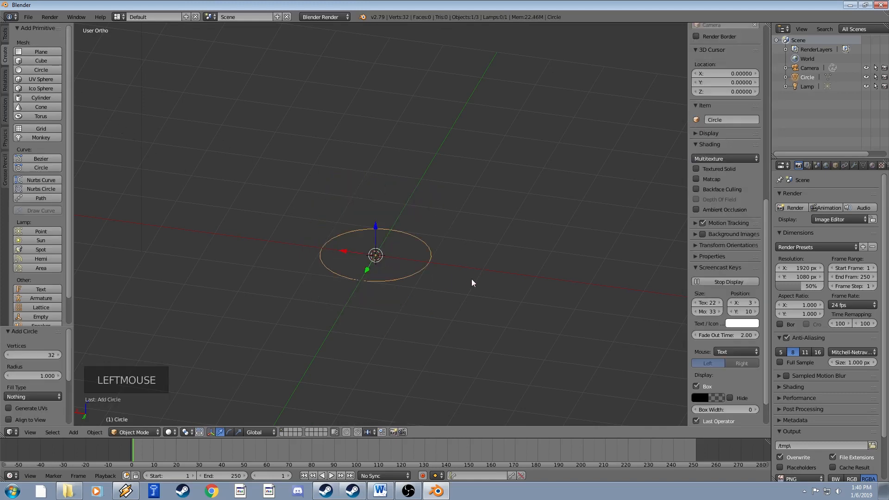
Enter Edit Mode on the circle, zoom in, and select a single vertex.
middle_click_drag(472, 279, 423, 307)
key("Tab")
scroll(435, 297, "up", 4)
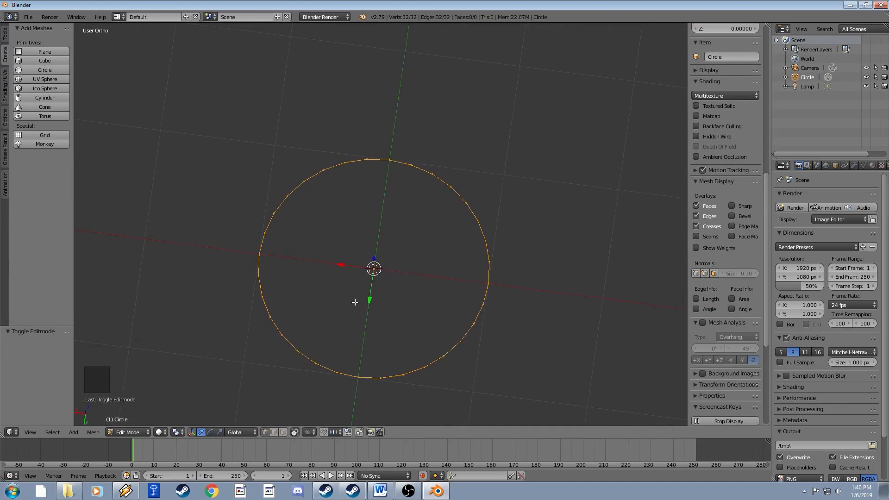
middle_click_drag(387, 277, 388, 252)
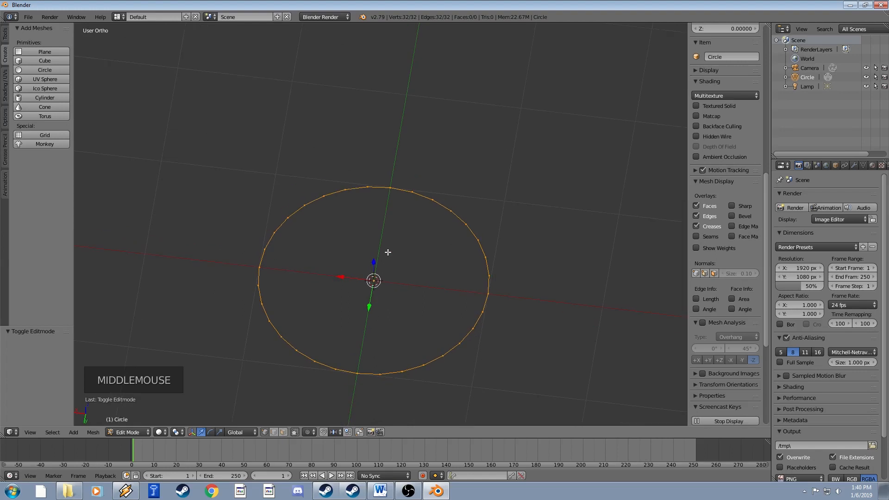
right_click(456, 209)
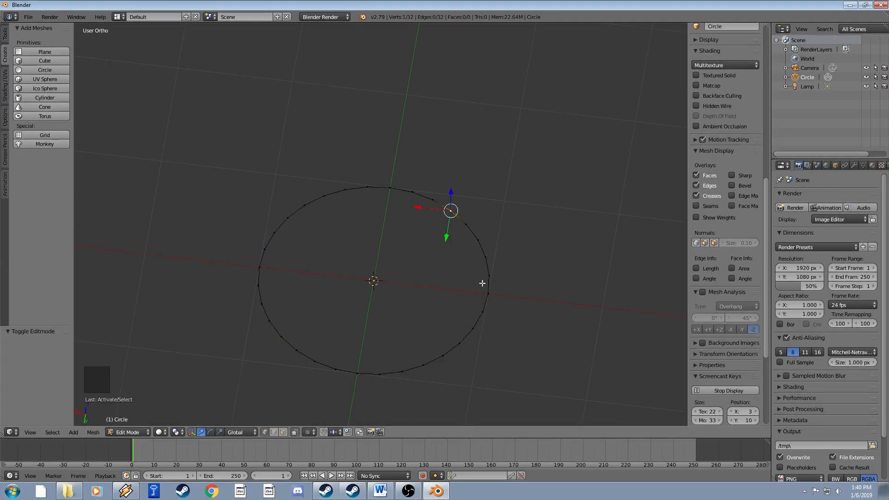
Extend path selections around the circle, then reselect only its top vertex.
right_click(460, 347, "ctrl")
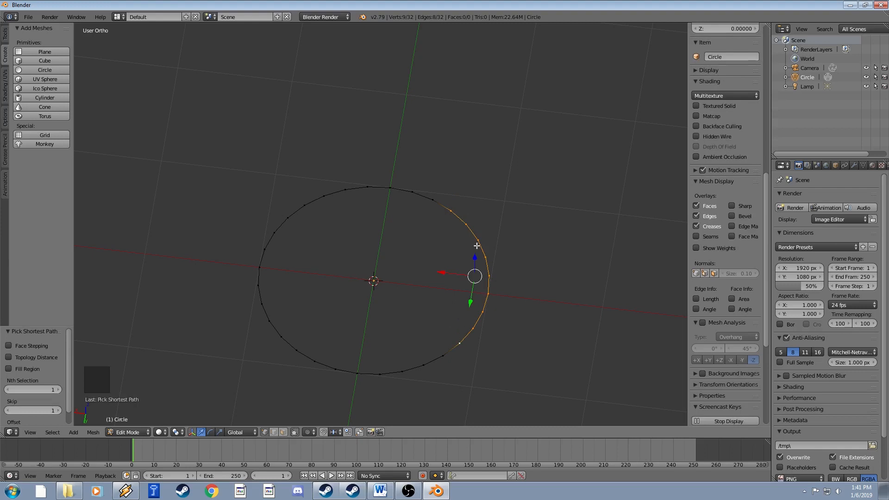
right_click(290, 343, "ctrl")
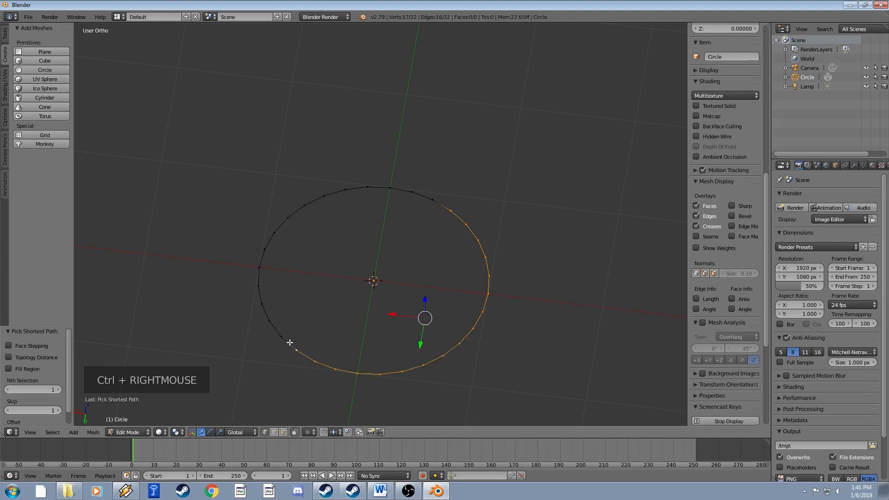
right_click(275, 220, "ctrl")
right_click(377, 189, "ctrl")
right_click(390, 188)
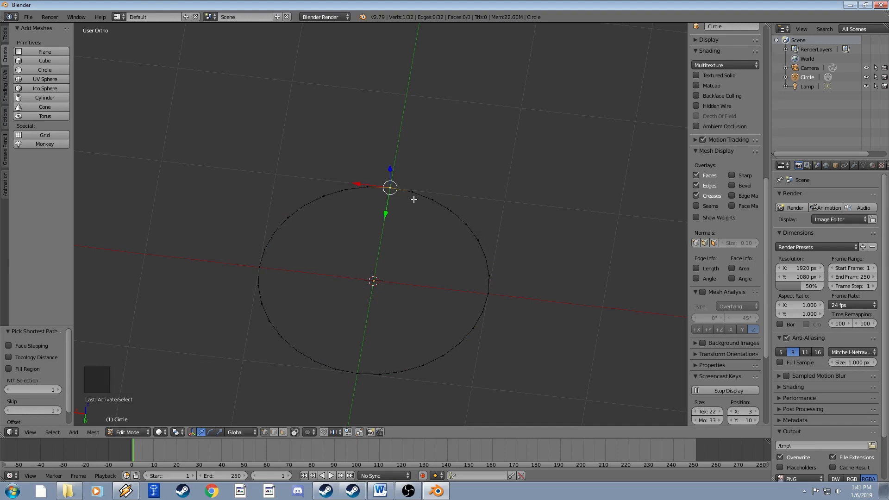
Select the vertex paths from top to right and from bottom to left.
right_click(490, 290, "ctrl")
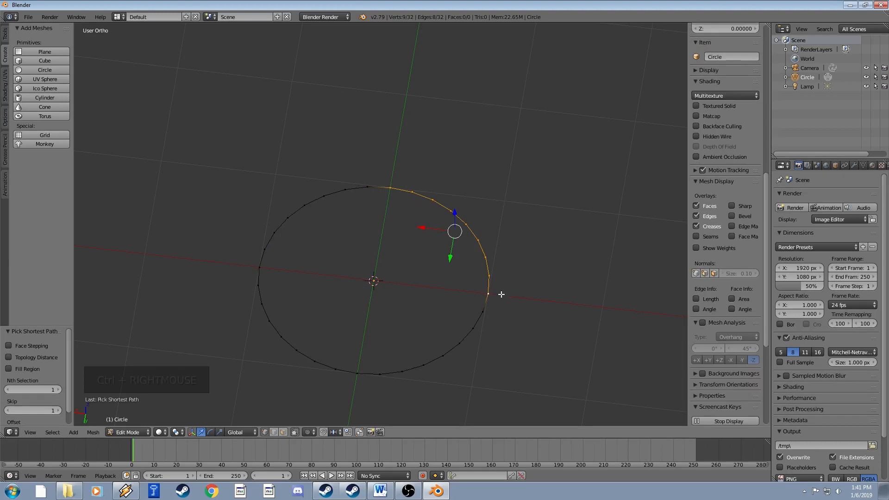
right_click(358, 374, "shift")
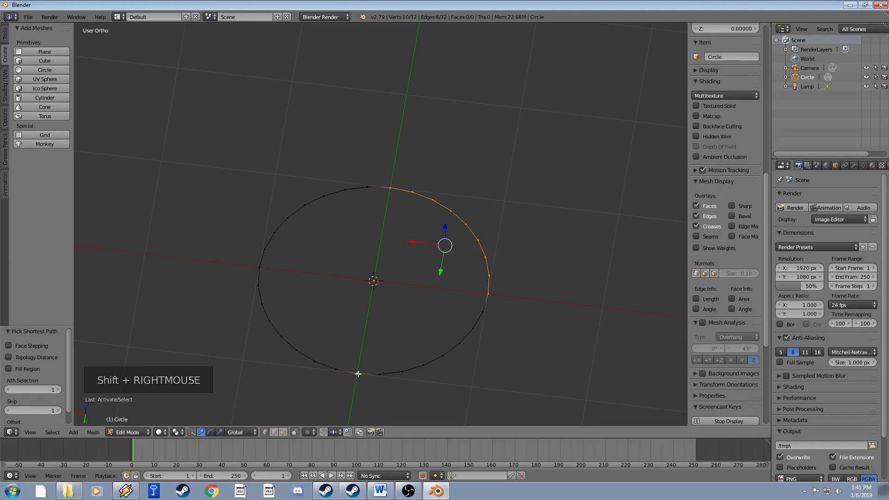
right_click(261, 268, "ctrl")
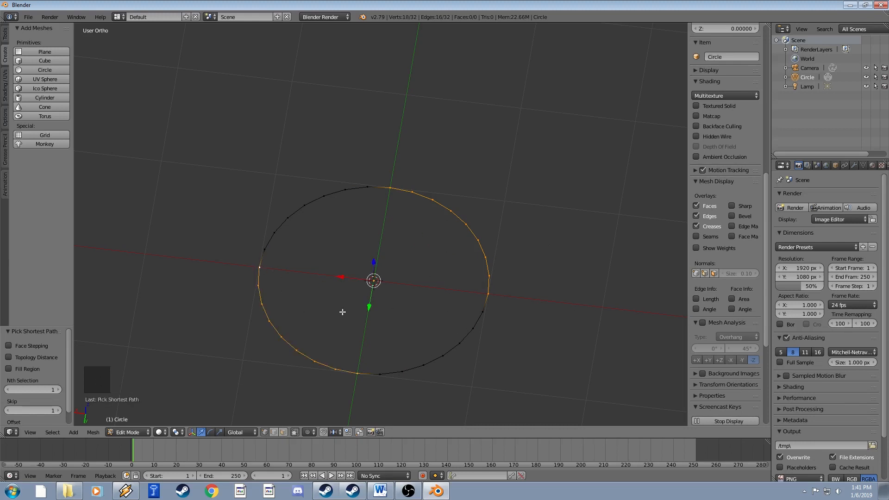
middle_click_drag(342, 312, 375, 280)
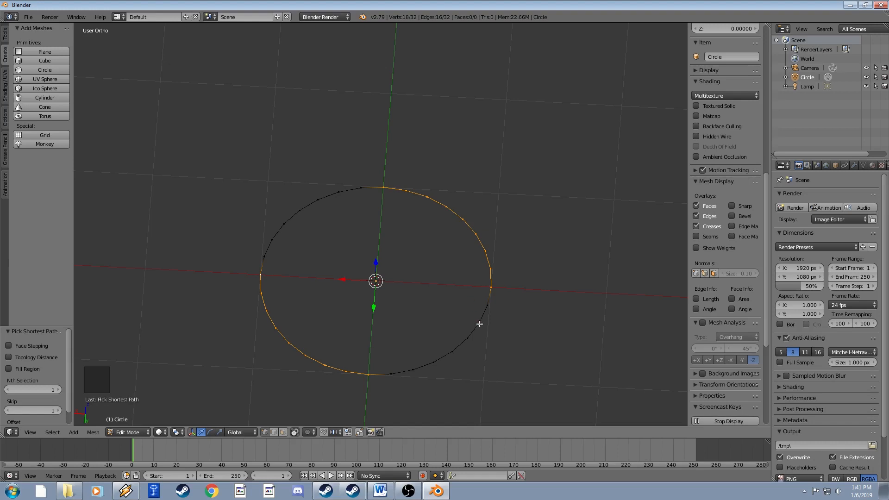
middle_click_drag(403, 284, 417, 253)
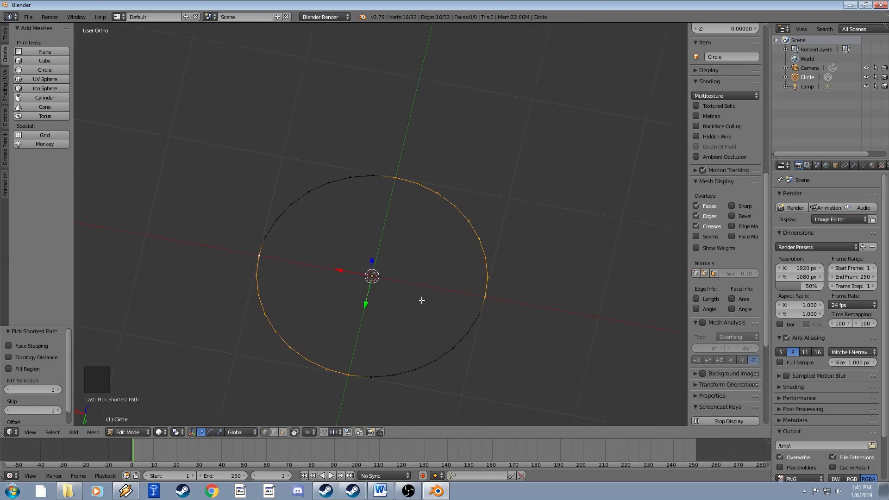
middle_click_drag(327, 261, 332, 281)
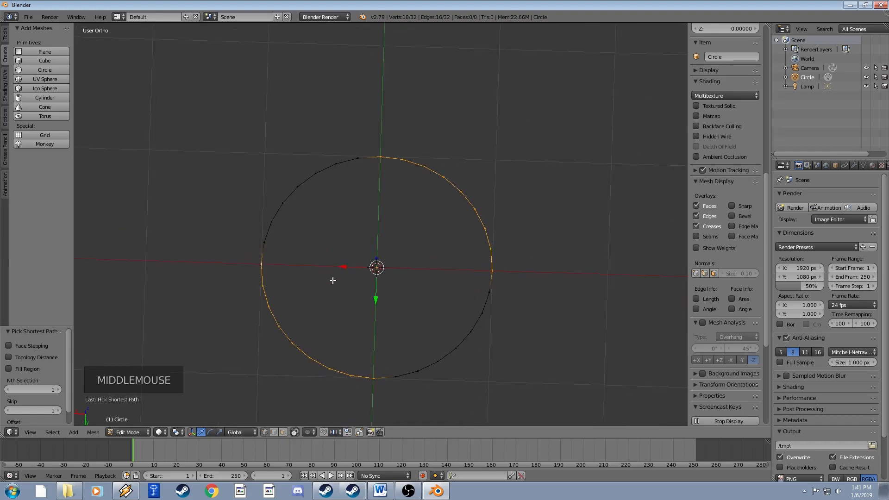
key("a")
mouse_move(370, 254)
middle_mouse_down()
mouse_move(369, 232)
mouse_move(371, 243)
middle_mouse_up()
scroll(373, 243, "down", 1)
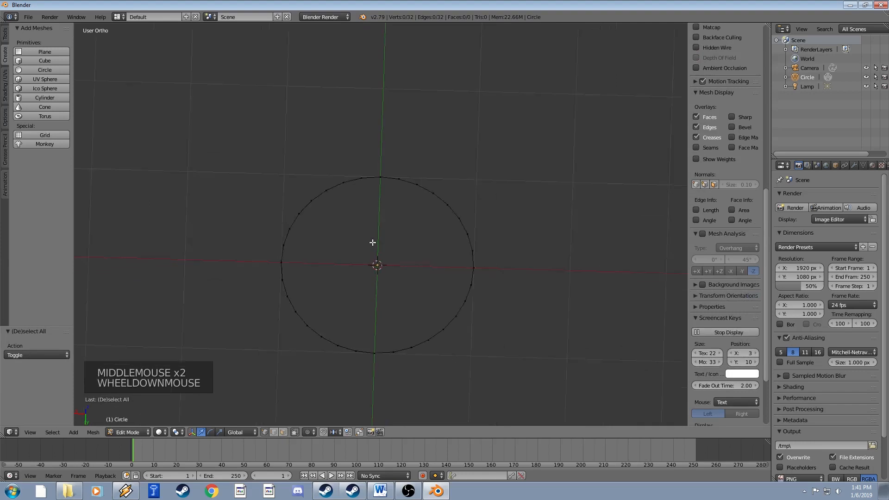
scroll(373, 242, "down", 1)
key("c")
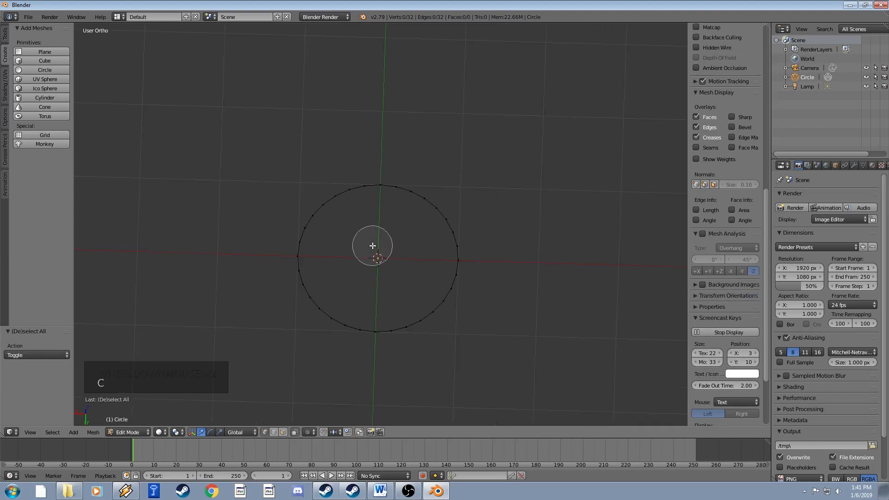
scroll(372, 246, "down", 5)
scroll(389, 236, "up", 4)
scroll(389, 235, "down", 2)
scroll(389, 236, "up", 4)
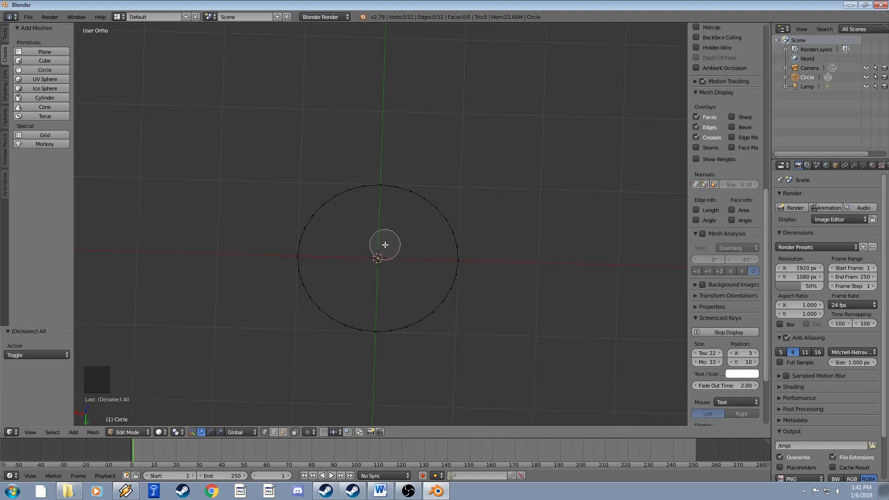
scroll(385, 245, "down", 3)
scroll(385, 244, "up", 3)
scroll(384, 245, "down", 5)
scroll(385, 244, "up", 3)
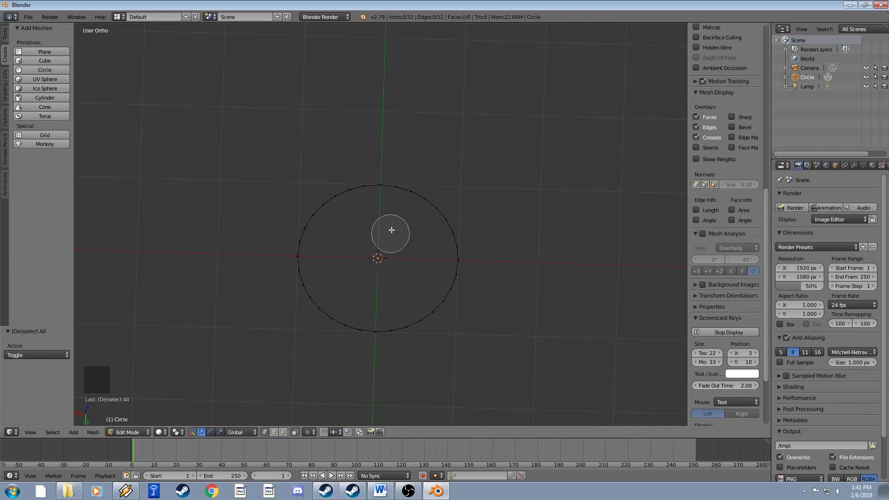
mouse_move(391, 181)
left_mouse_down()
mouse_move(448, 218)
mouse_move(466, 273)
mouse_move(448, 307)
mouse_move(401, 332)
mouse_move(341, 314)
mouse_move(280, 260)
mouse_move(310, 200)
left_mouse_up()
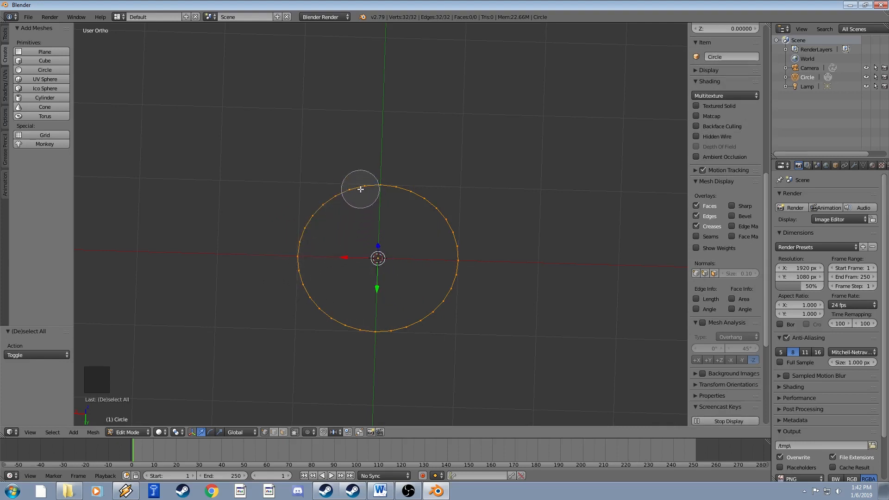
mouse_move(361, 189)
middle_mouse_down()
mouse_move(437, 204)
mouse_move(456, 256)
mouse_move(442, 306)
mouse_move(354, 321)
mouse_move(306, 254)
mouse_move(347, 190)
middle_mouse_up()
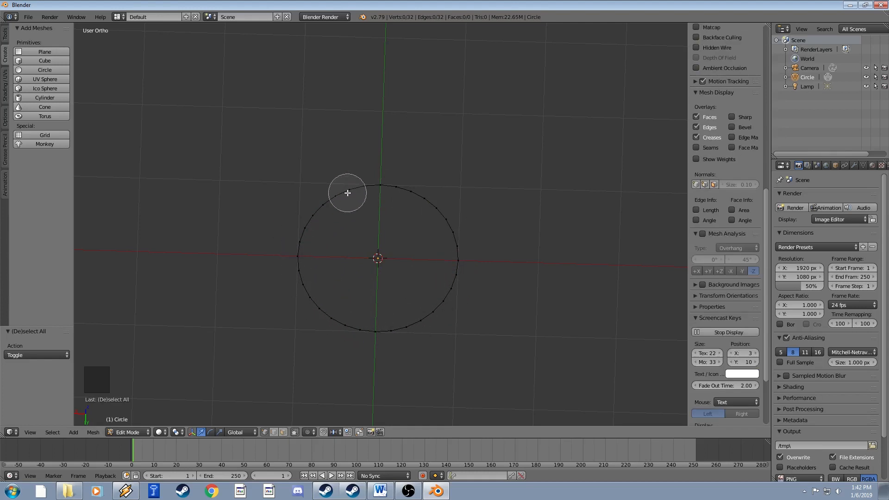
Select the circle's top vertex and add the next four vertices clockwise.
scroll(405, 255, "down", 2)
right_click(406, 255)
right_click(423, 198)
right_click(380, 184)
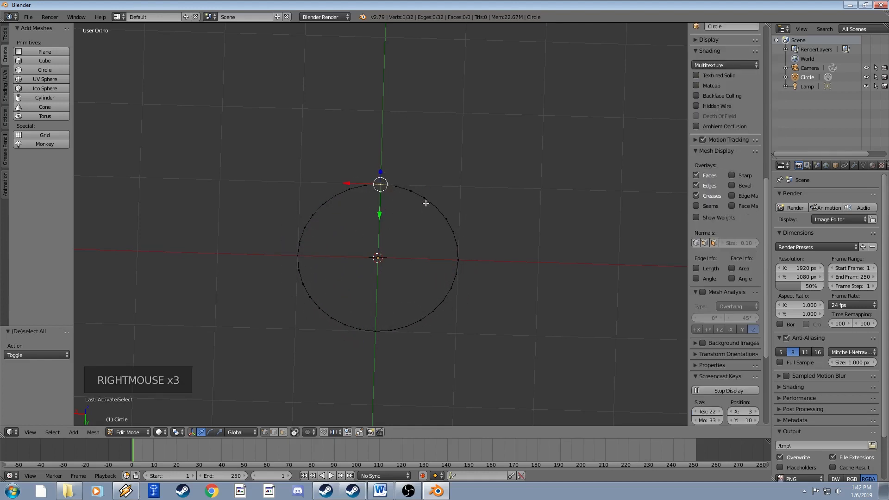
right_click(397, 188, "shift")
right_click(411, 192, "shift")
right_click(425, 198, "shift")
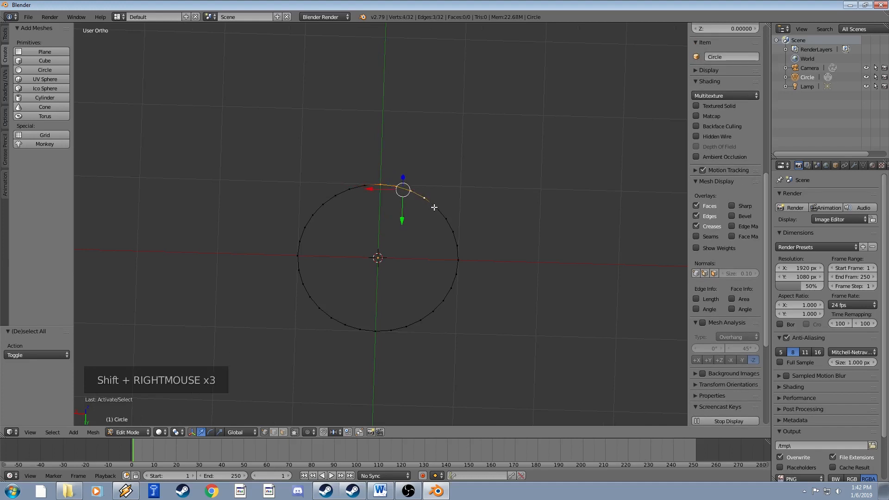
right_click(437, 208, "shift")
Remove those clockwise vertices from the selection again.
right_click(437, 208, "shift")
right_click(425, 199, "shift")
right_click(411, 192, "shift")
right_click(392, 197, "shift")
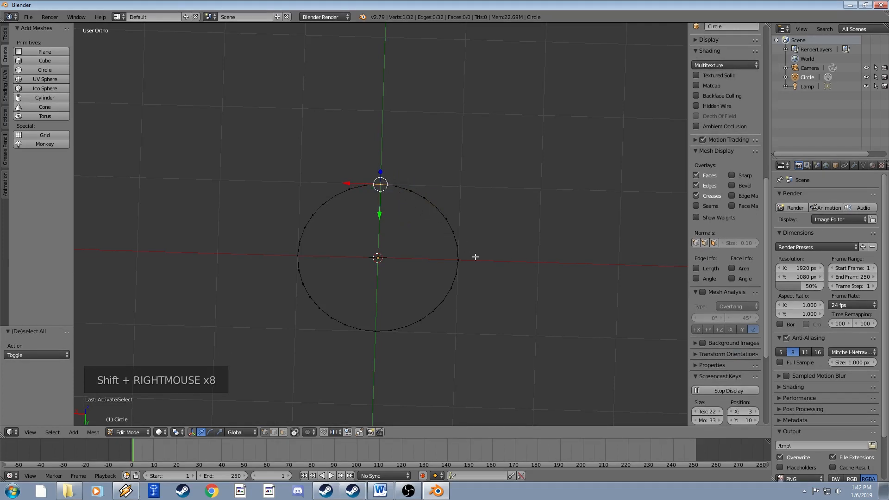
Path-select the arc from top to rightmost vertex, then deselect four vertices on it.
right_click(460, 259, "ctrl")
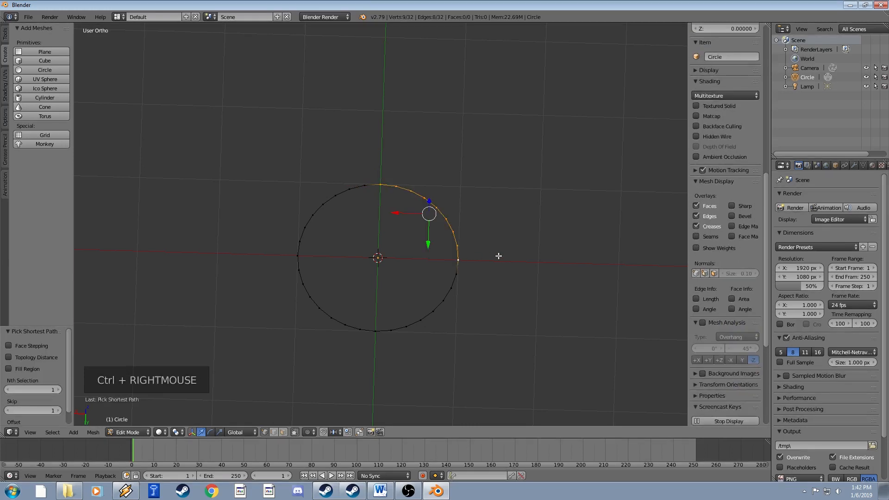
right_click(434, 207, "shift")
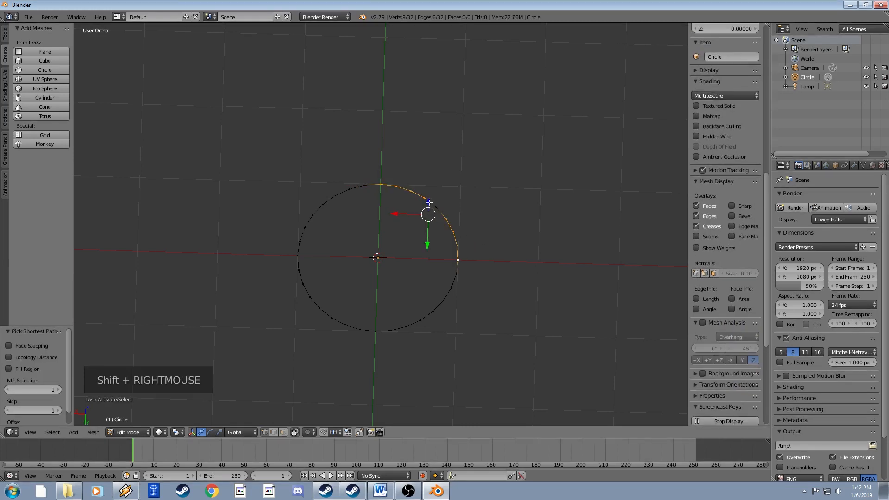
right_click(425, 197, "shift")
right_click(410, 191, "shift")
right_click(447, 221, "shift")
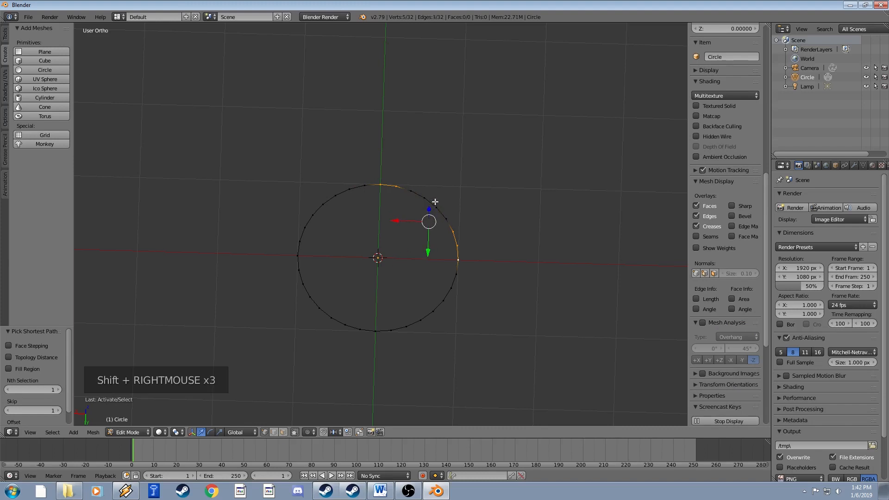
Select just one vertex on the circle's upper-right arc.
scroll(470, 234, "up", 3)
scroll(469, 239, "down", 1)
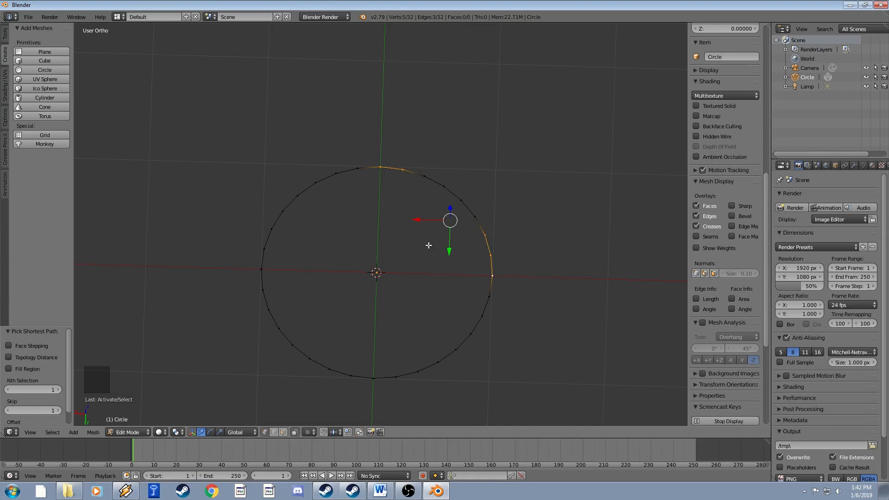
right_click(495, 239)
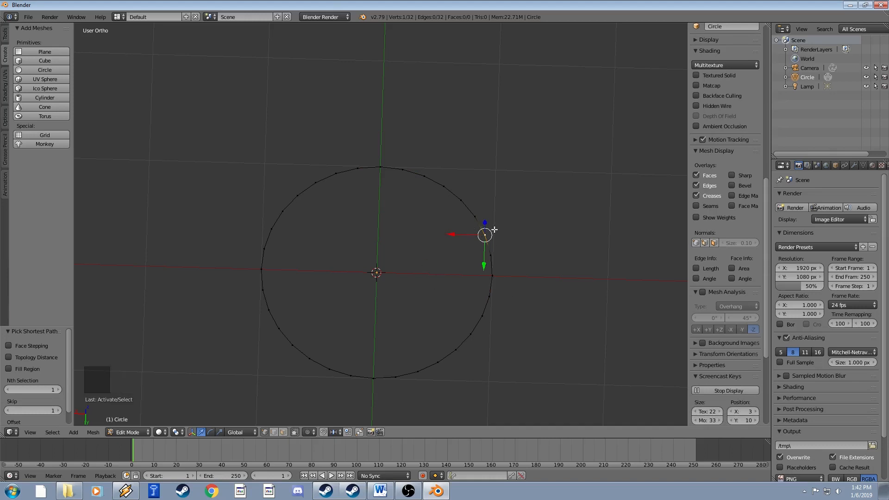
With C circle select, paint the whole ring selected, then erase it again.
scroll(486, 226, "down", 2)
mouse_move(485, 226)
middle_mouse_down()
mouse_move(486, 213)
mouse_move(485, 252)
middle_mouse_up()
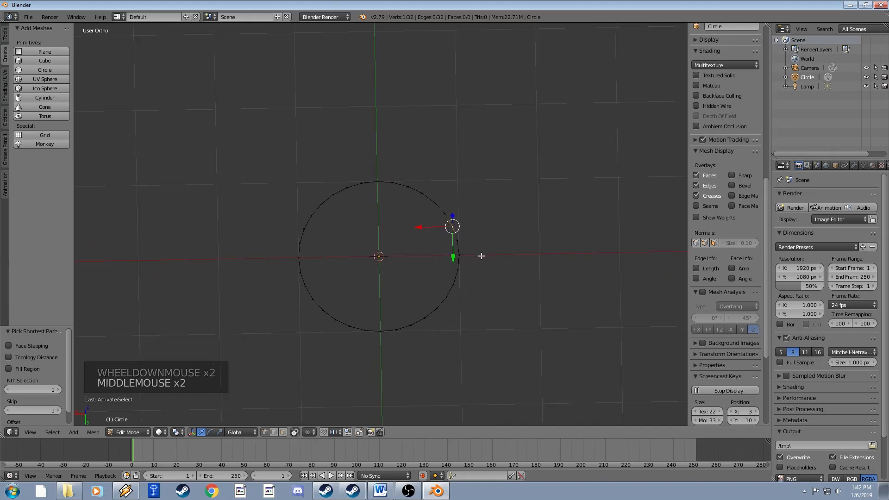
key("c")
mouse_move(459, 260)
left_mouse_down()
mouse_move(391, 199)
mouse_move(321, 251)
mouse_move(444, 298)
left_mouse_up()
mouse_move(443, 298)
middle_mouse_down()
mouse_move(304, 296)
mouse_move(481, 228)
middle_mouse_up()
left_click(473, 289)
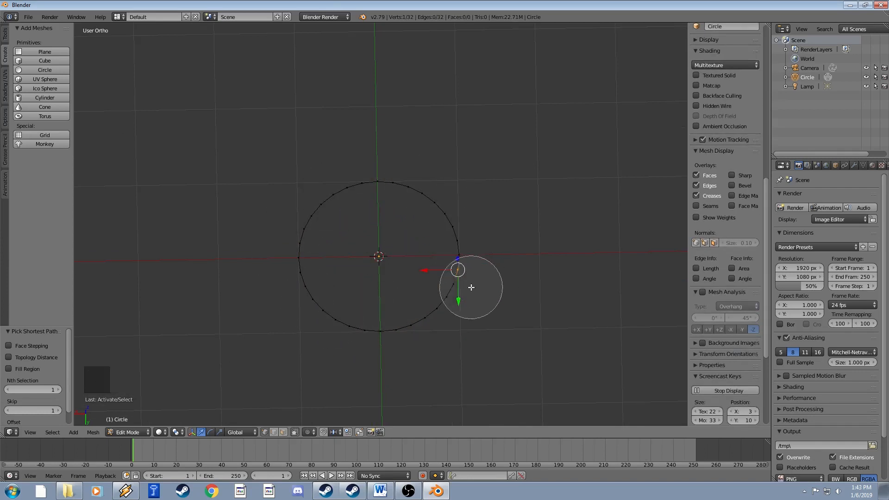
right_click(468, 277)
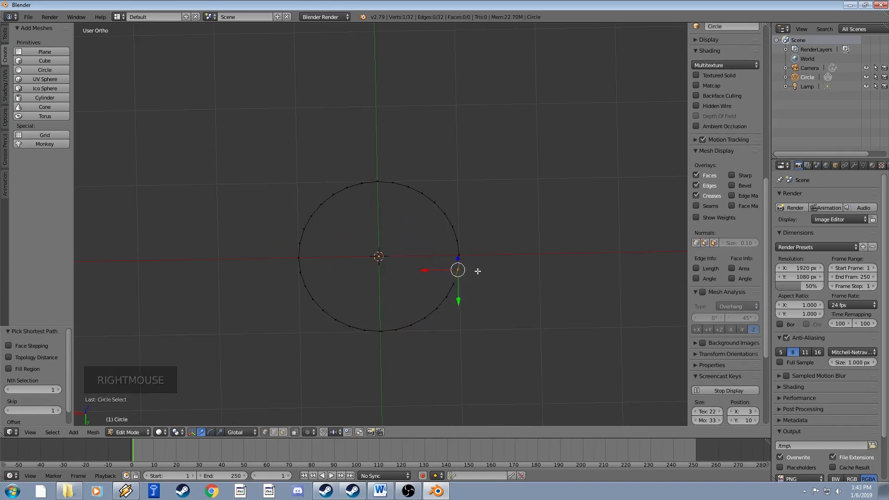
Box-select the right half of the circle, then orbit to a near-top view.
key("b")
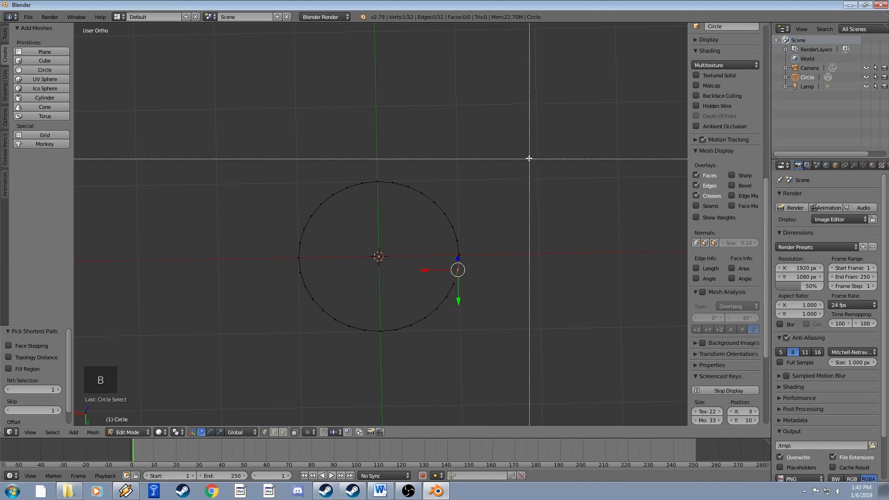
left_click_drag(530, 150, 383, 371)
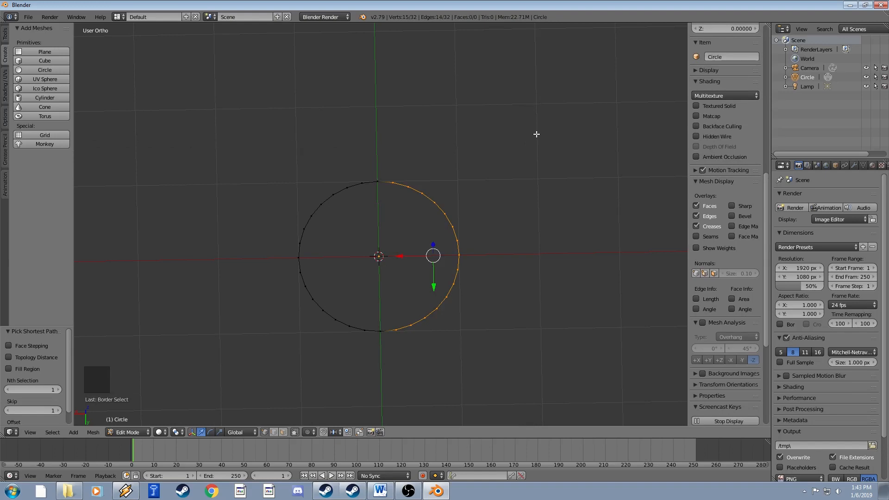
middle_click_drag(536, 134, 540, 213)
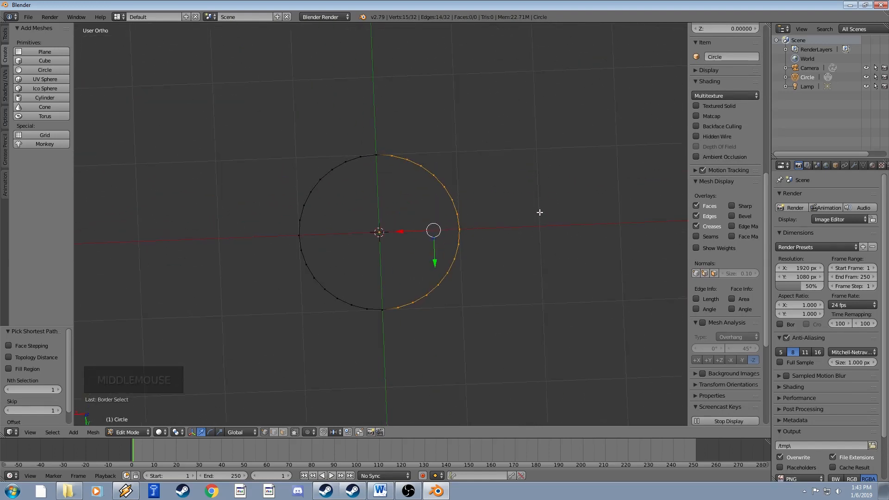
scroll(540, 232, "down", 2)
middle_click_drag(540, 249, 515, 251)
scroll(516, 252, "up", 2)
Box-deselect the right side and deselect all vertices with A.
key("b")
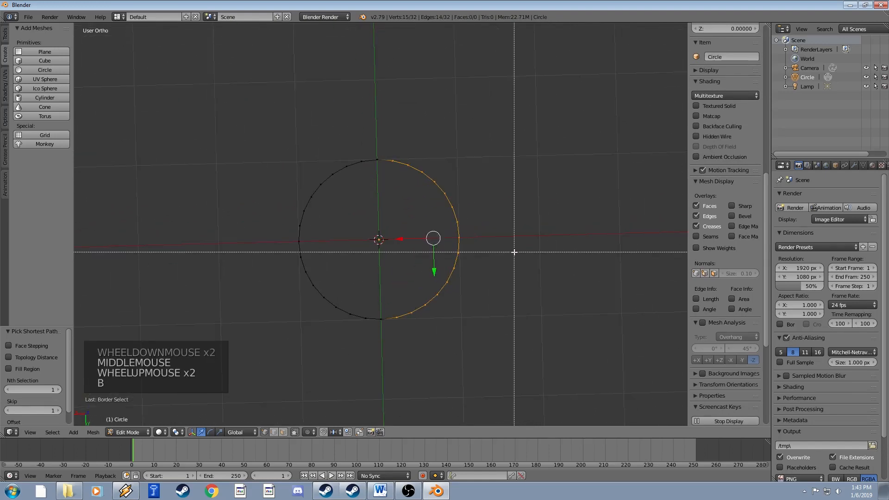
left_click_drag(524, 113, 436, 334)
middle_click_drag(436, 335, 435, 335)
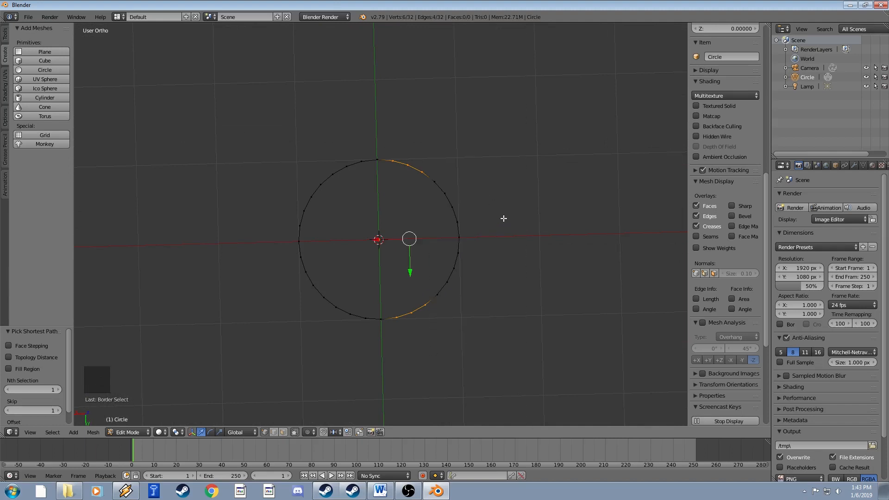
key("a")
Orbit back to a near-top view and circle-select, then deselect, the right arc.
middle_click_drag(440, 254, 440, 230)
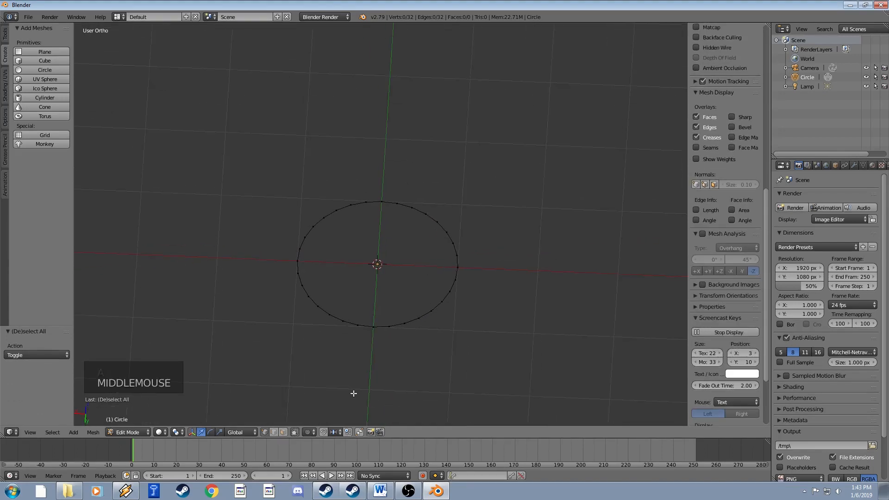
left_click(407, 293)
middle_click_drag(407, 293, 449, 262)
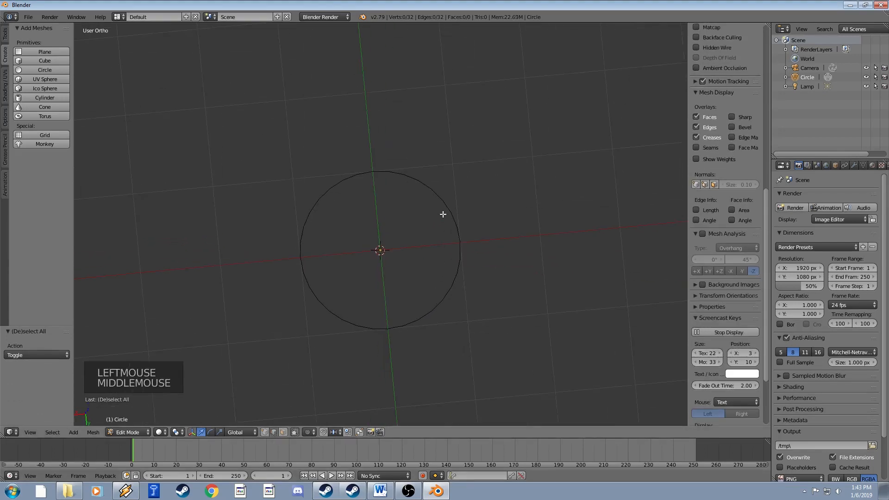
key("c")
mouse_move(451, 243)
left_mouse_down()
mouse_move(446, 206)
mouse_move(409, 189)
mouse_move(441, 254)
mouse_move(441, 284)
left_mouse_up()
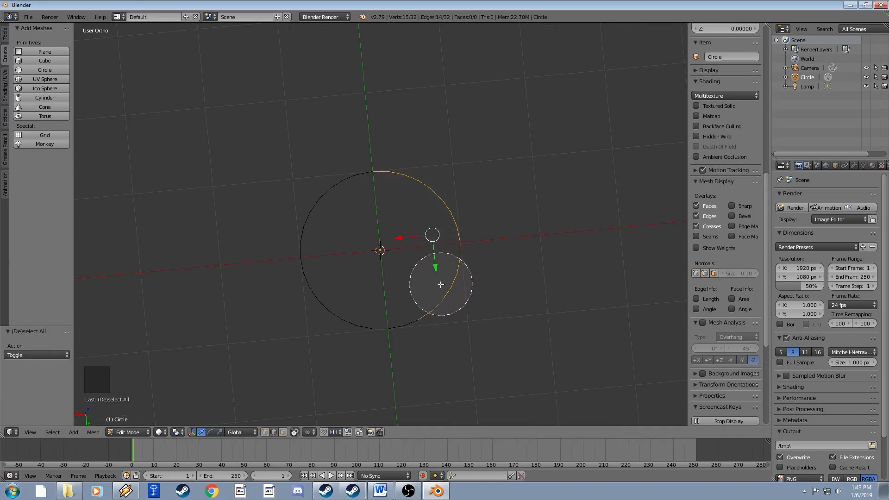
mouse_move(400, 330)
middle_mouse_down()
mouse_move(461, 262)
mouse_move(397, 196)
middle_mouse_up()
right_click(397, 196)
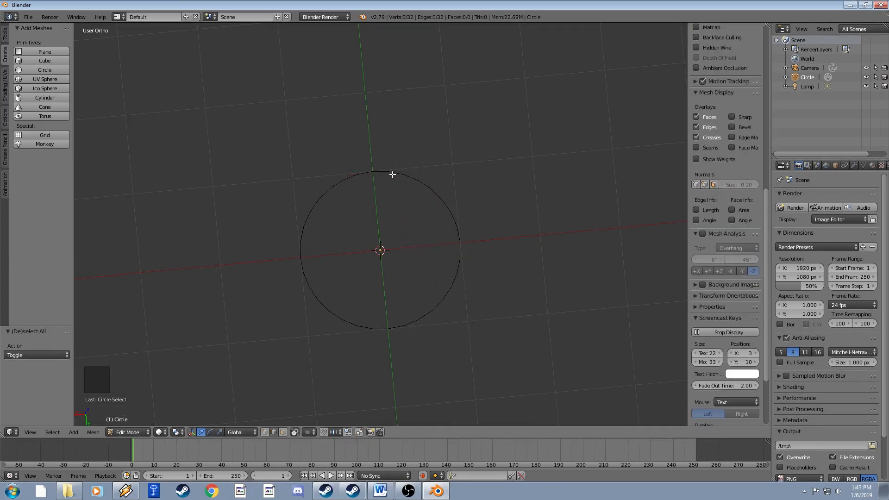
Select the top edge and extend the path clockwise around the ring to the top-left edges.
right_click(393, 174)
right_click(448, 300, "ctrl")
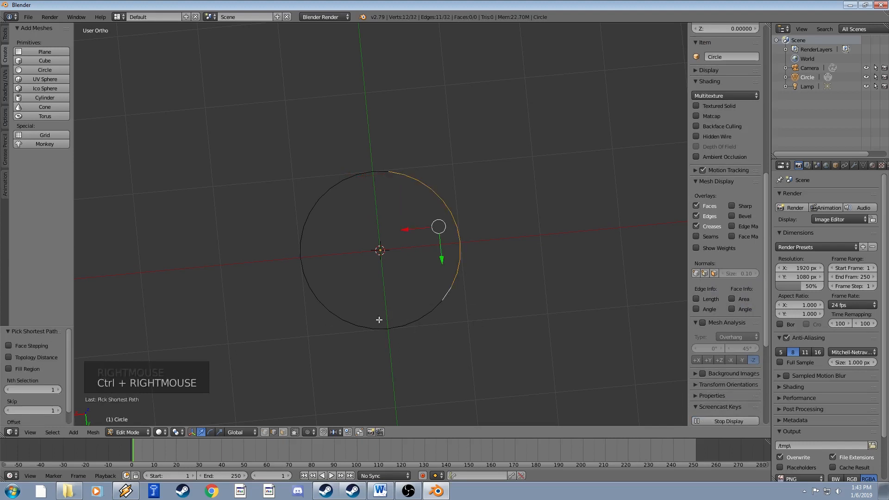
right_click(340, 319, "ctrl")
right_click(300, 230, "ctrl")
right_click(338, 184, "shift")
right_click(349, 180, "shift")
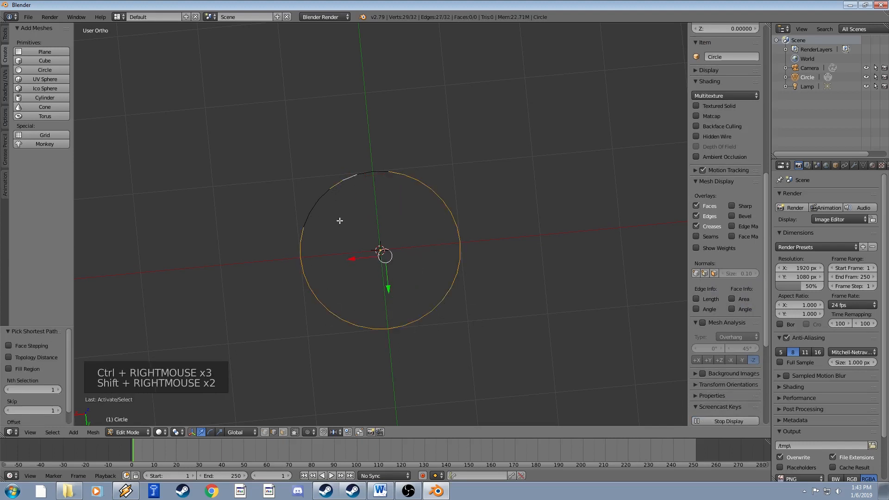
Deselect everything, toggle Edit Mode off and on, and cancel the delete menu.
key("a")
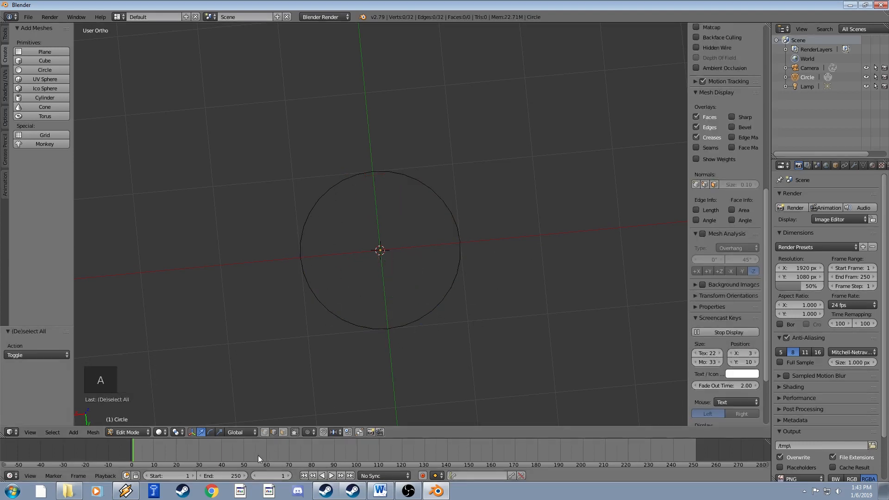
key("Tab")
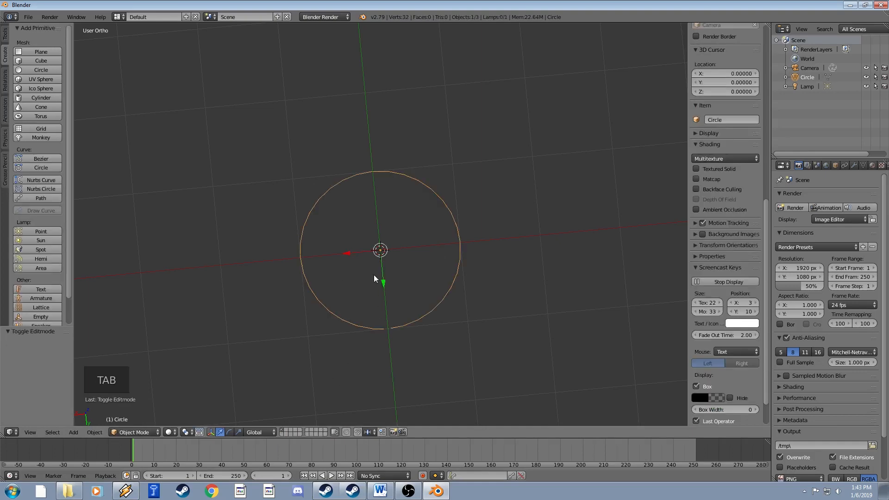
key("Tab")
middle_click_drag(388, 274, 392, 243)
key("x")
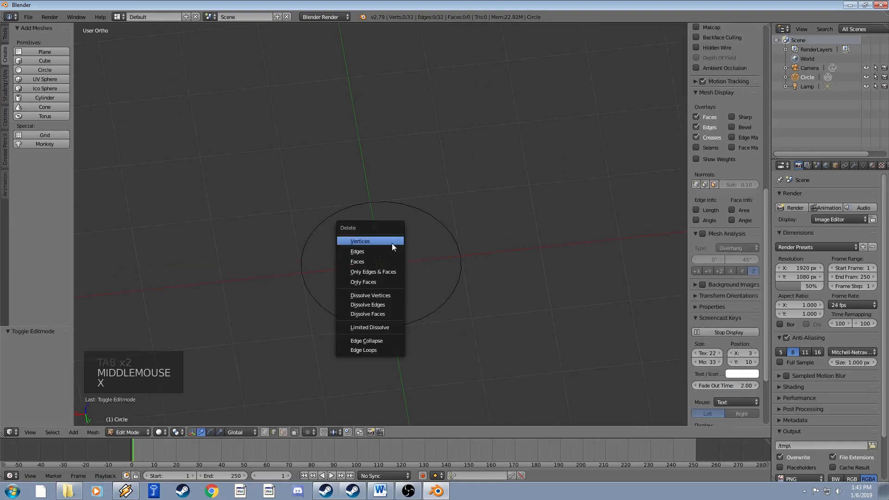
right_click(375, 260)
Delete the circle in Object Mode and add a default cube at the origin.
key("Tab")
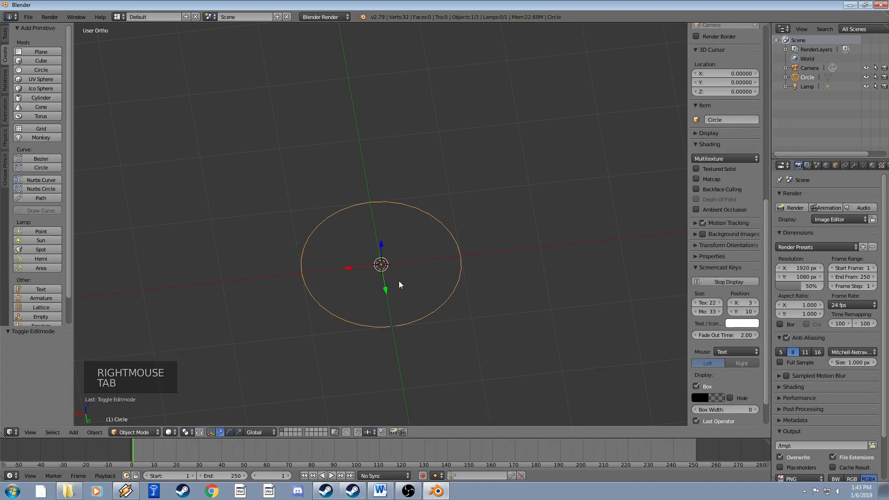
key("x")
left_click(399, 281)
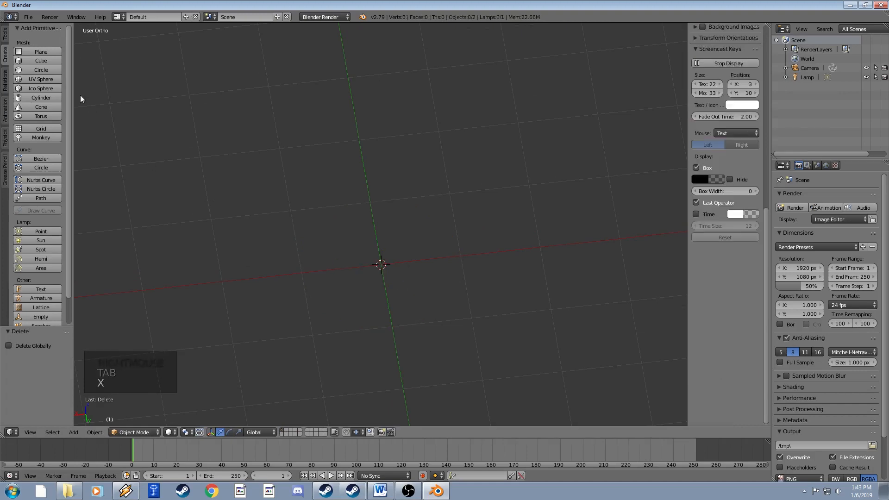
left_click(44, 60)
middle_click_drag(438, 252, 446, 241)
In the cube's Edit Mode, use face select to pick a face plus a shortest path of faces.
key("Tab")
scroll(447, 241, "down", 2)
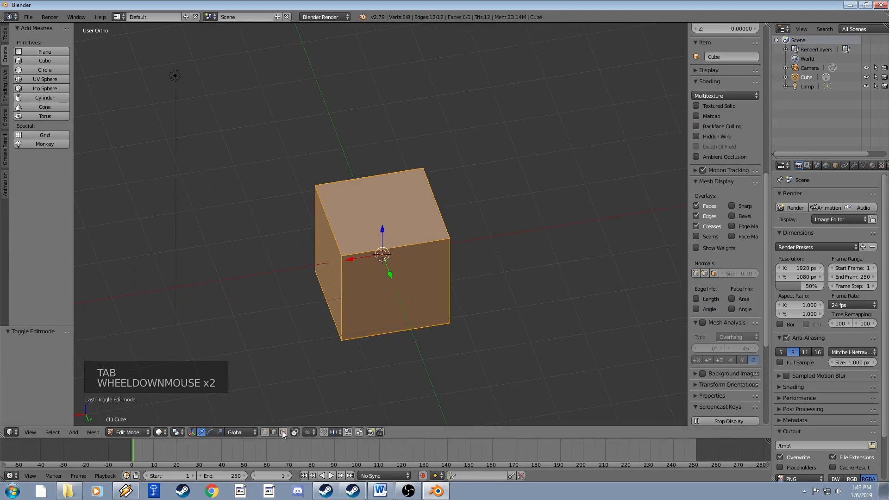
left_click(283, 432)
right_click(391, 202)
middle_click_drag(392, 202, 418, 179)
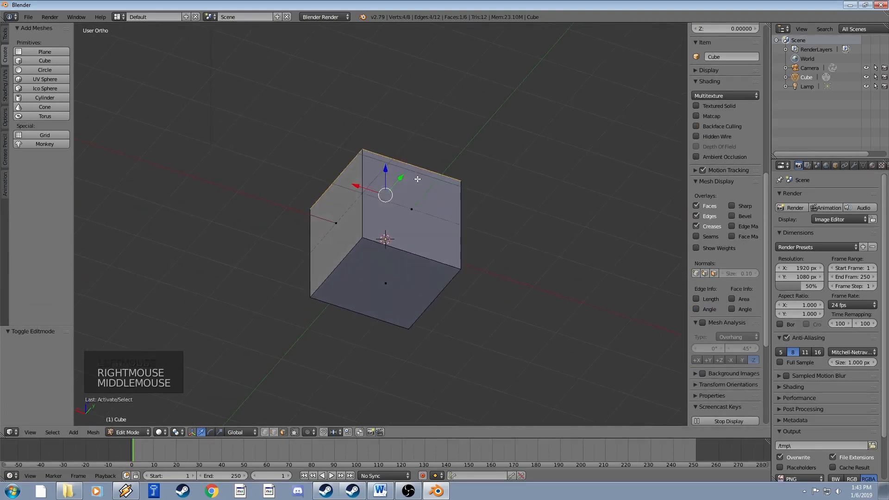
right_click(335, 241, "ctrl")
middle_click_drag(335, 241, 387, 205)
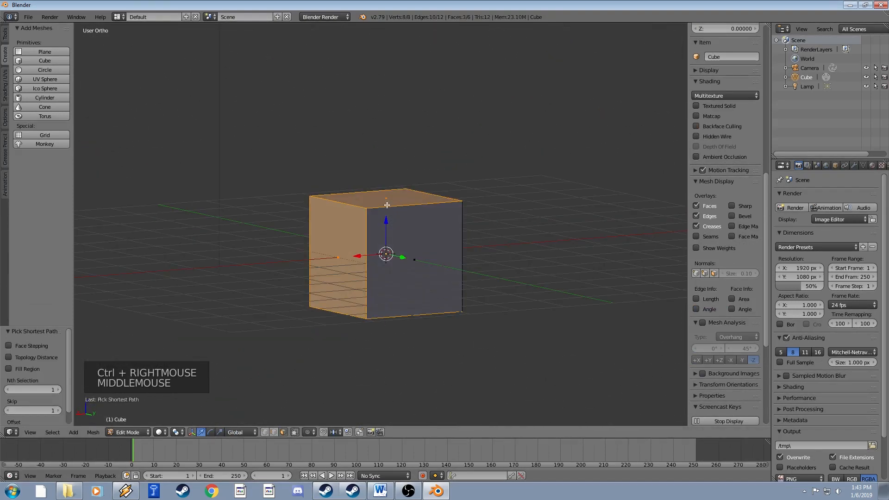
Paint-select the cube's bottom face with C, then deselect all faces with A.
middle_click_drag(368, 331, 384, 261)
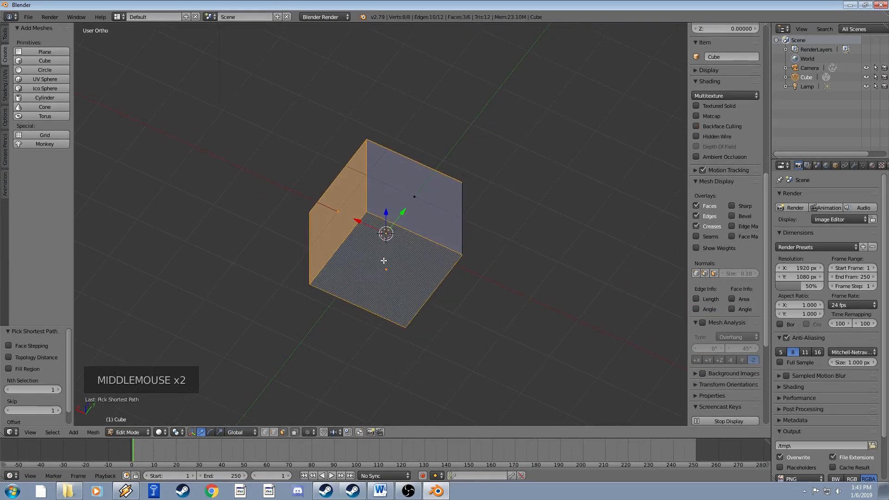
key("a")
key("c")
left_click_drag(383, 292, 398, 218)
right_click(411, 221)
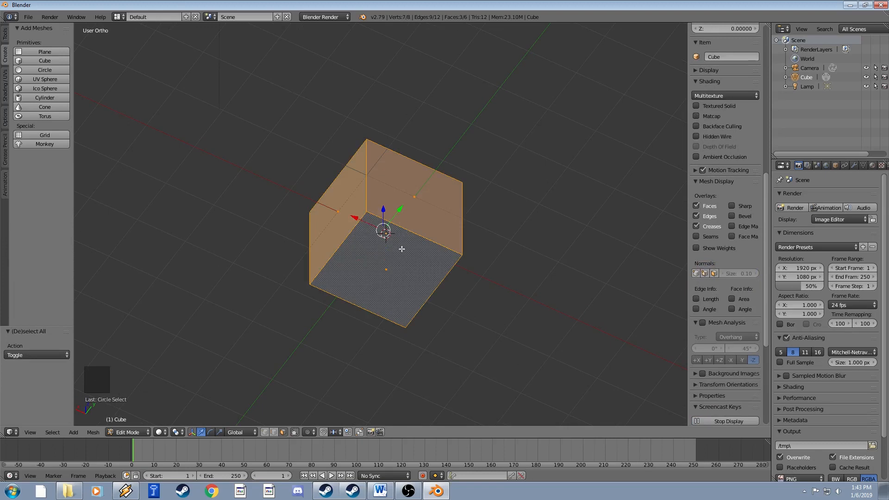
key("a")
middle_click_drag(402, 248, 409, 295)
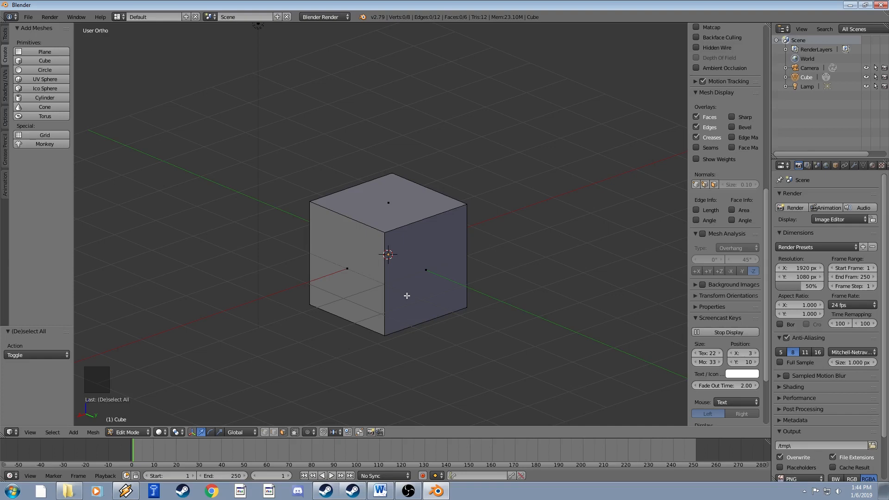
middle_click_drag(397, 258, 406, 289)
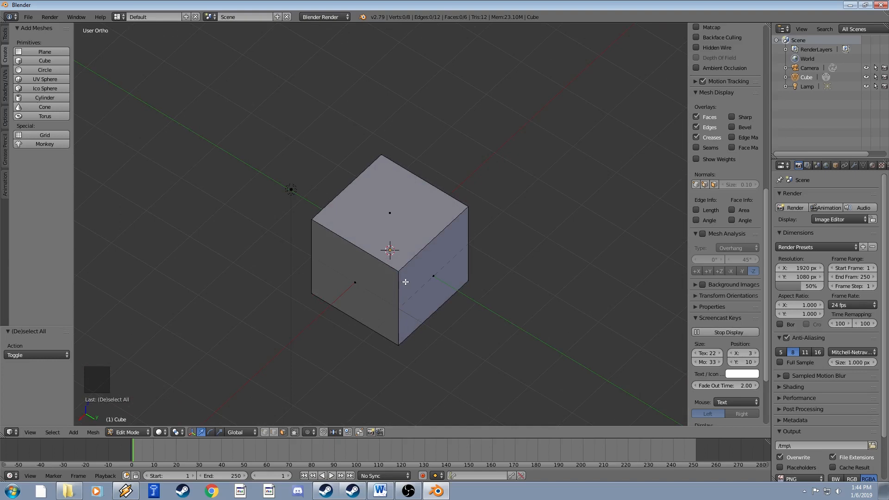
Delete the cube in Object Mode and switch to Top Ortho view with Numpad 7.
key("Tab")
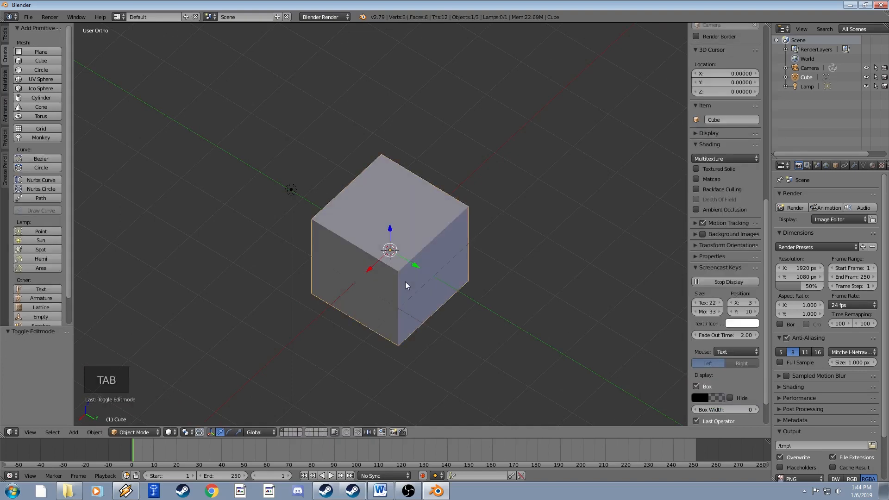
key("x")
left_click(405, 281)
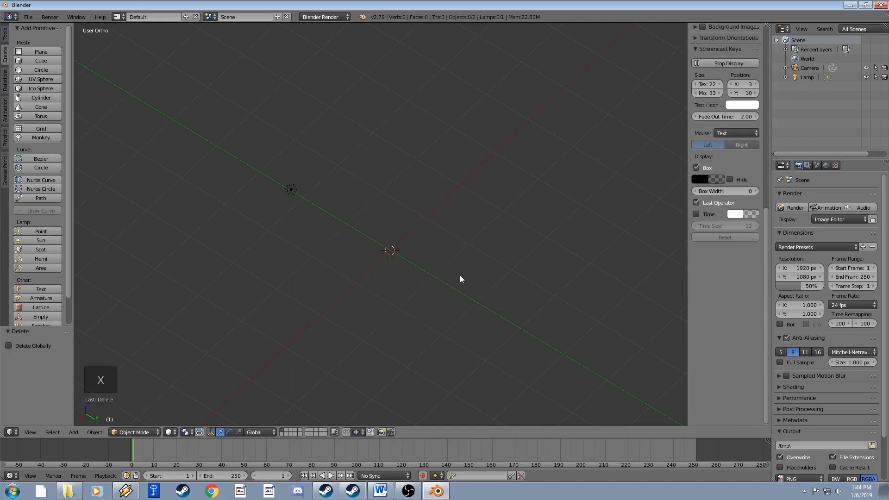
mouse_move(460, 275)
middle_mouse_down()
mouse_move(429, 216)
mouse_move(443, 271)
middle_mouse_up()
scroll(444, 271, "down", 4)
scroll(444, 264, "up", 1)
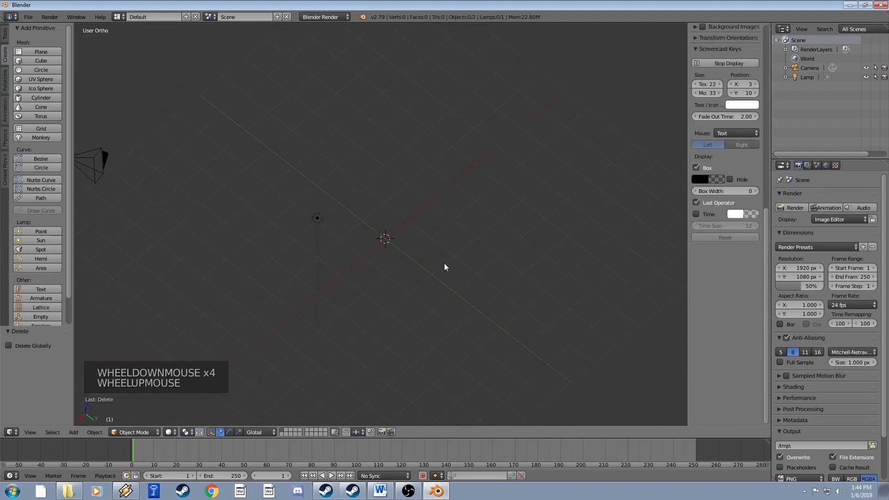
key("KP_7")
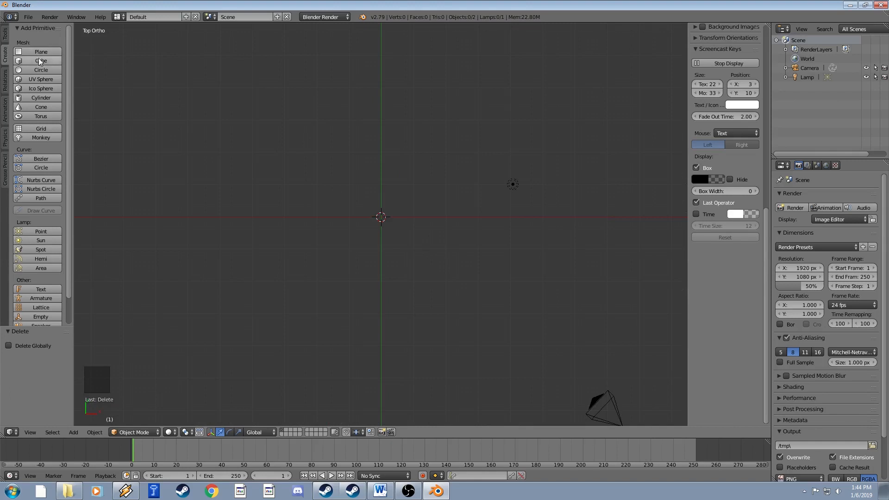
Add a Circle primitive from the Create tab of the tool shelf.
left_click(44, 71)
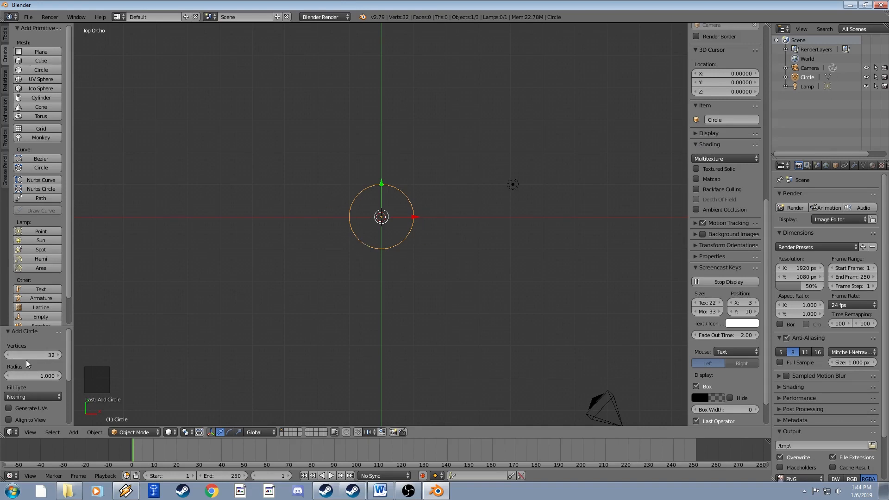
Enlarge the Add Circle panel and set the circle's Vertices to 64.
left_click_drag(40, 327, 44, 277)
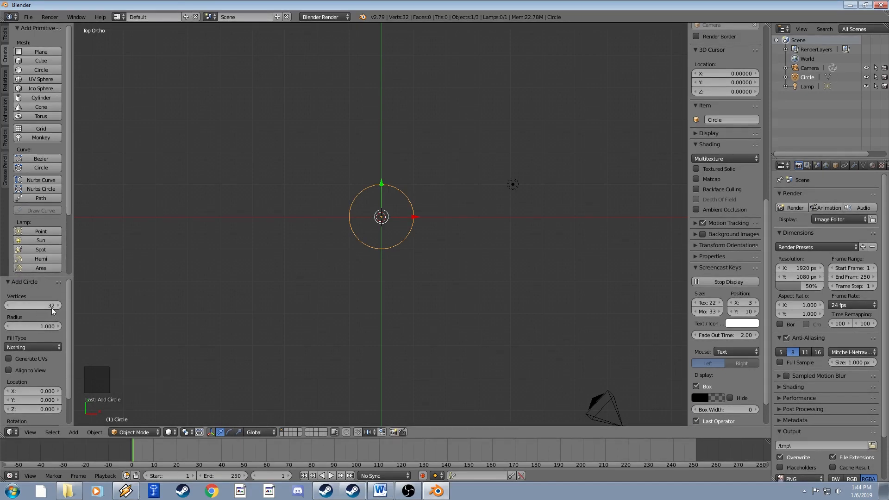
scroll(380, 224, "up", 6)
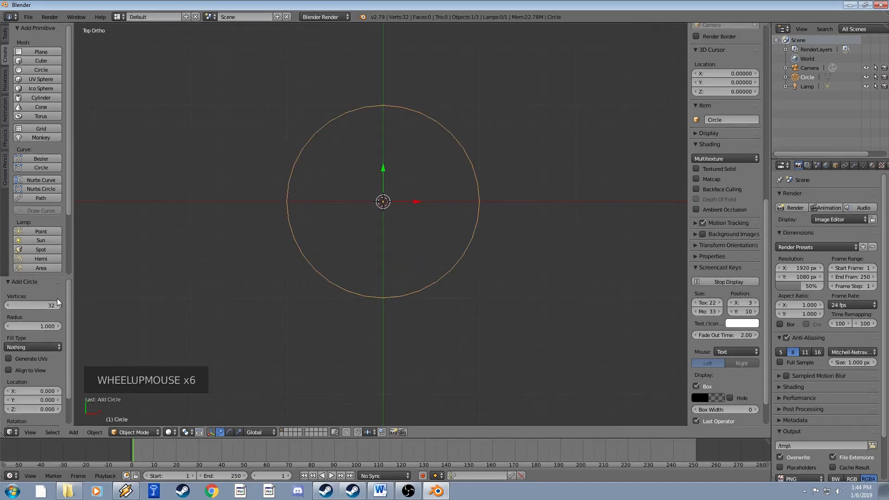
scroll(39, 307, "up", 1)
left_click(39, 307)
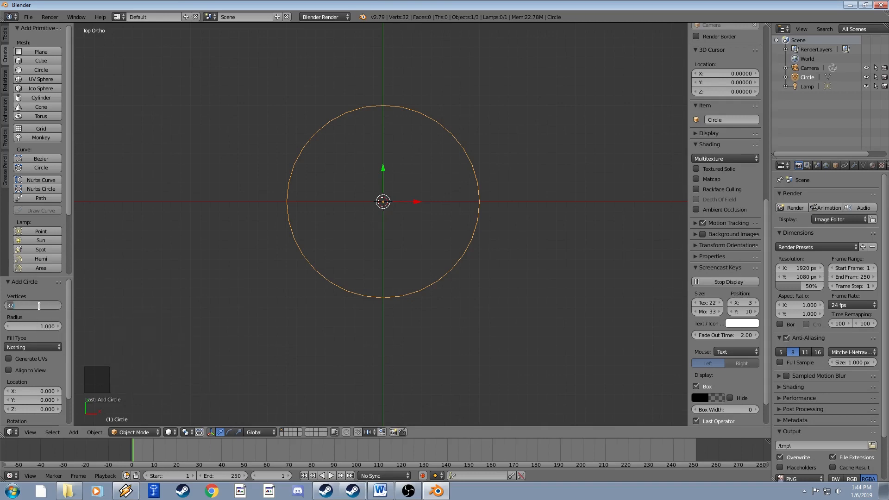
key("Return")
Change the circle's Vertices value to 16.
left_click(41, 307)
type("16")
key("Return")
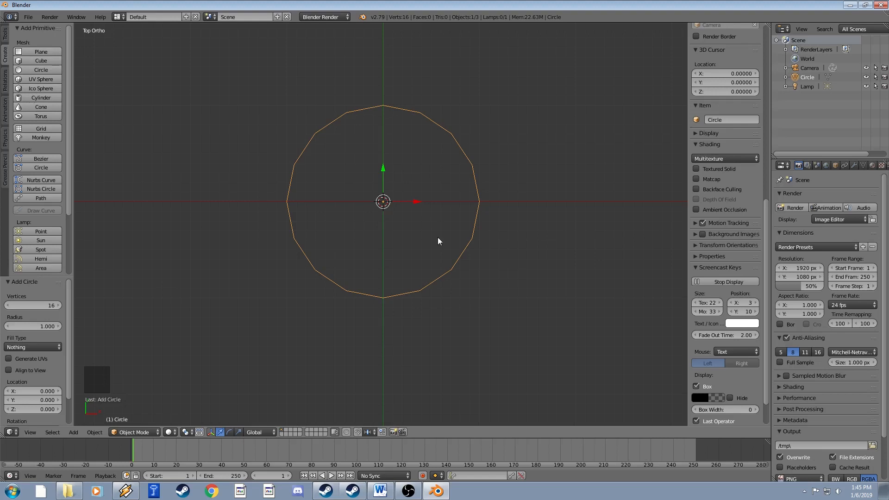
left_click(42, 306)
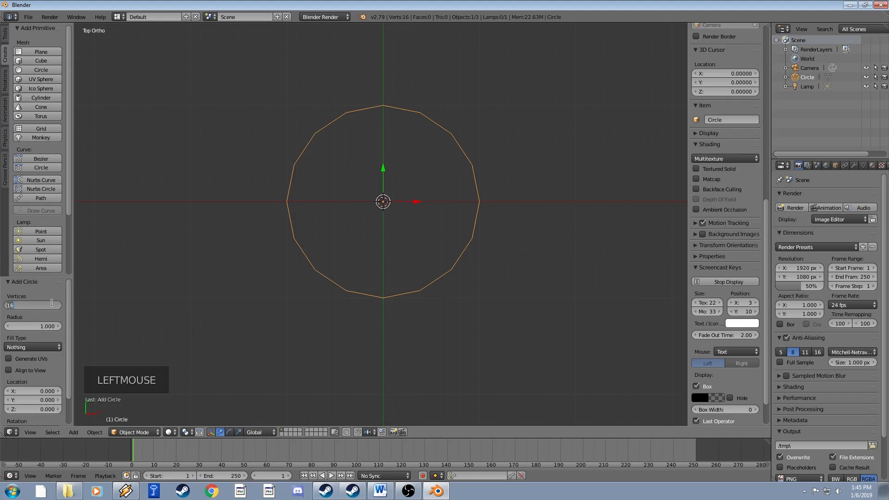
Set Vertices to 8 for an octagon, then change it back to 32.
type("8")
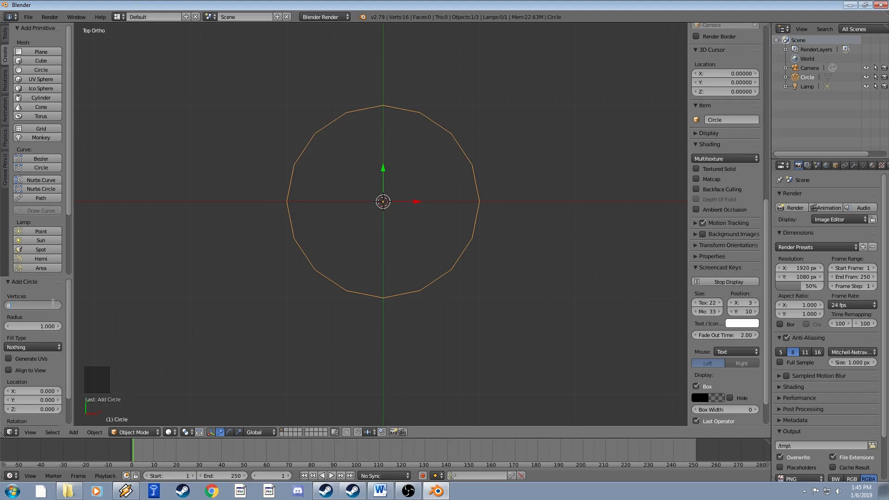
key("Return")
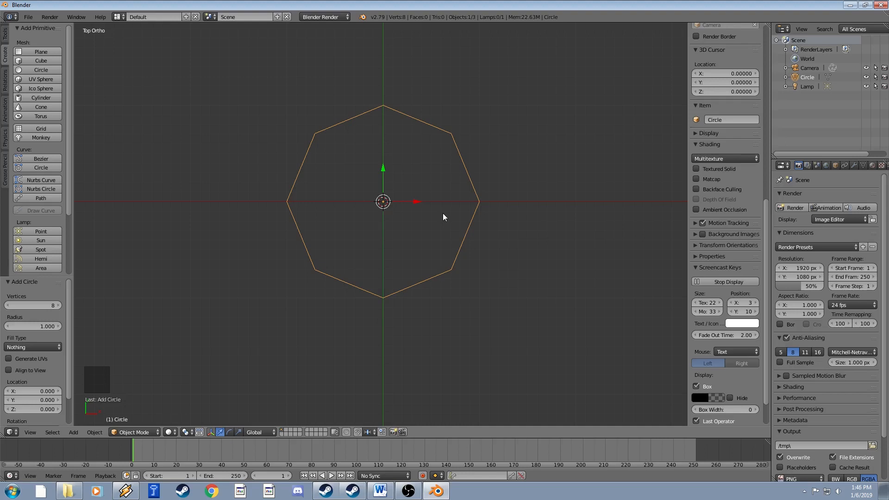
left_click(46, 304)
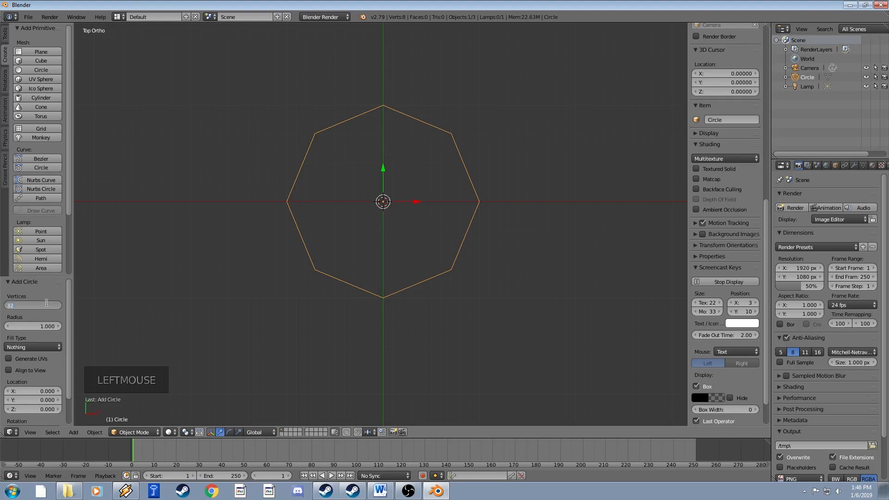
type("32")
key("Return")
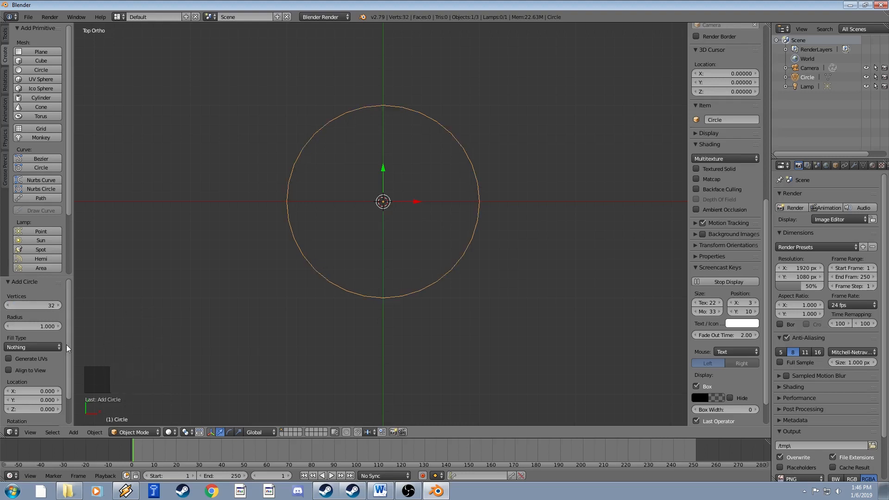
mouse_move(66, 344)
left_mouse_down()
mouse_move(68, 380)
mouse_move(71, 342)
left_mouse_up()
left_click(72, 356)
scroll(408, 222, "up", 1)
scroll(408, 222, "down", 1)
Enter Edit Mode, zoom in, switch to vertex select mode and recentre the circle.
key("Tab")
scroll(416, 223, "up", 1)
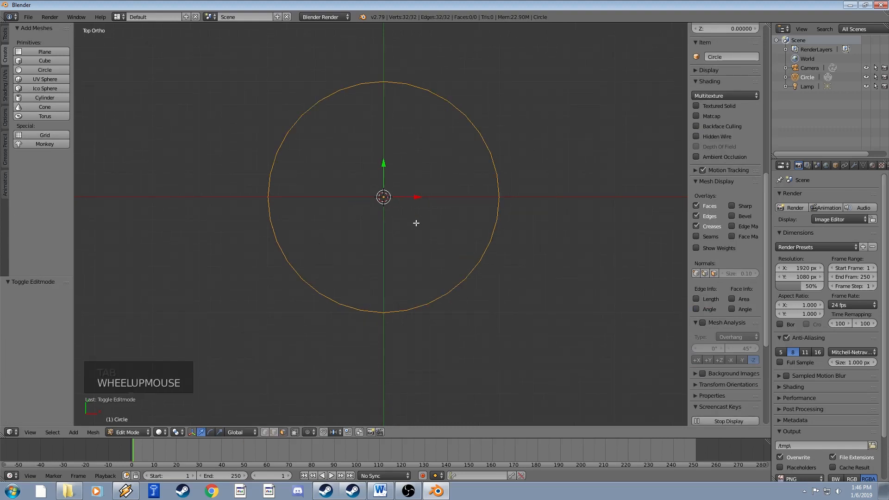
left_click(265, 432)
middle_click_drag(418, 192, 406, 231, "shift")
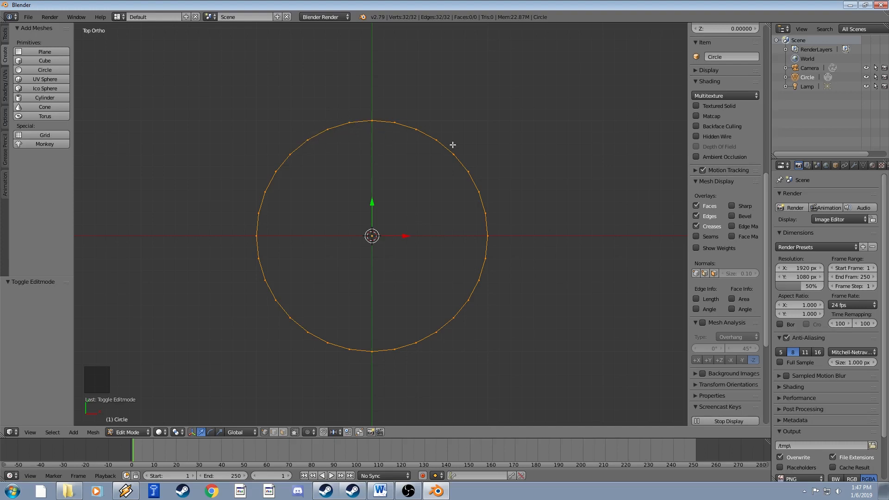
Select the seven top-arc vertices and move them up along Y by about 0.236.
right_click(308, 140)
right_click(417, 131, "ctrl")
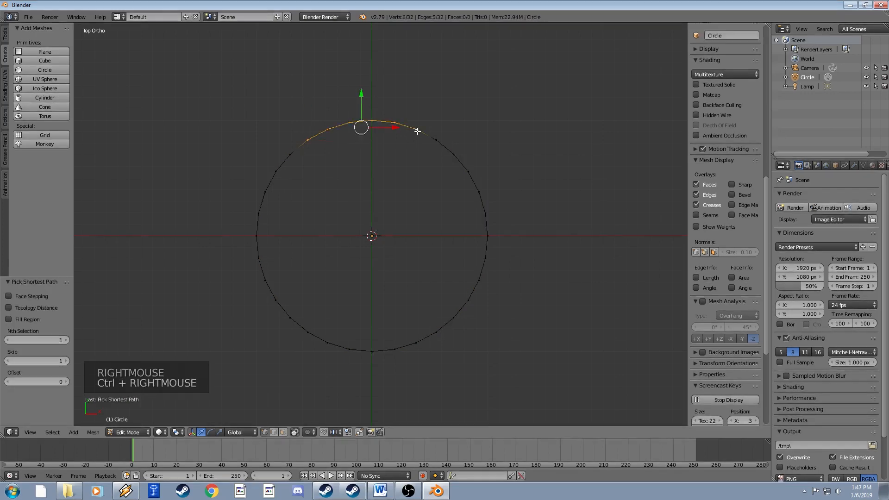
right_click(436, 140, "shift")
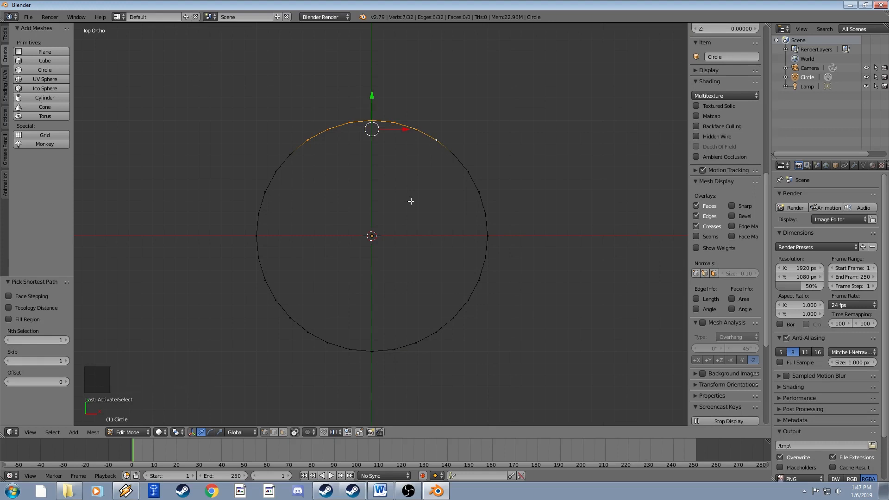
key("g")
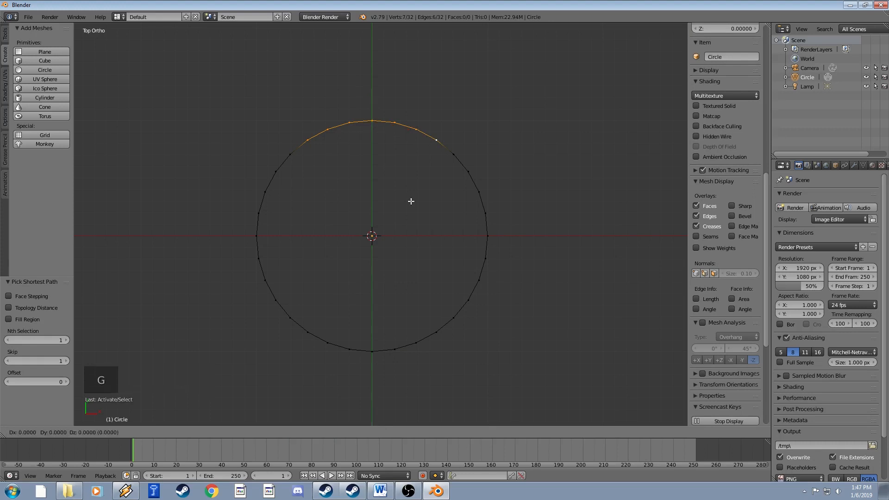
key("y")
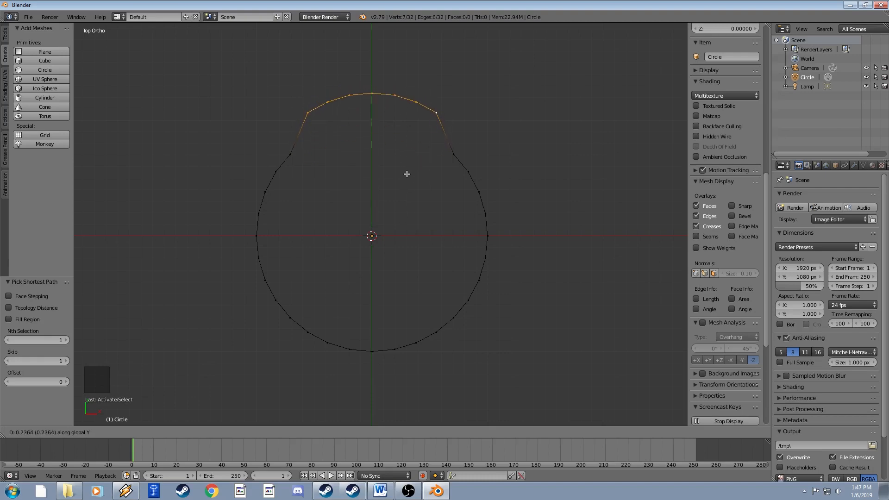
left_click(407, 174)
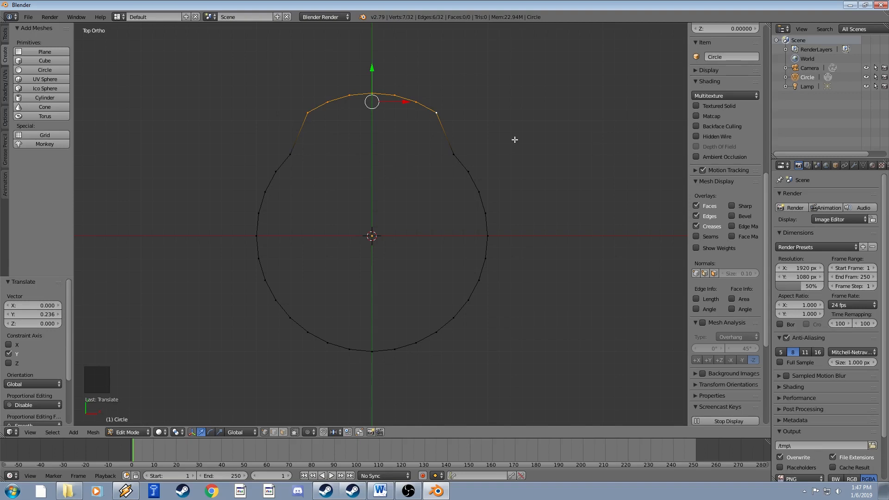
Move the top arc sideways, then along Y, undoing each move with Ctrl+Z.
key("g")
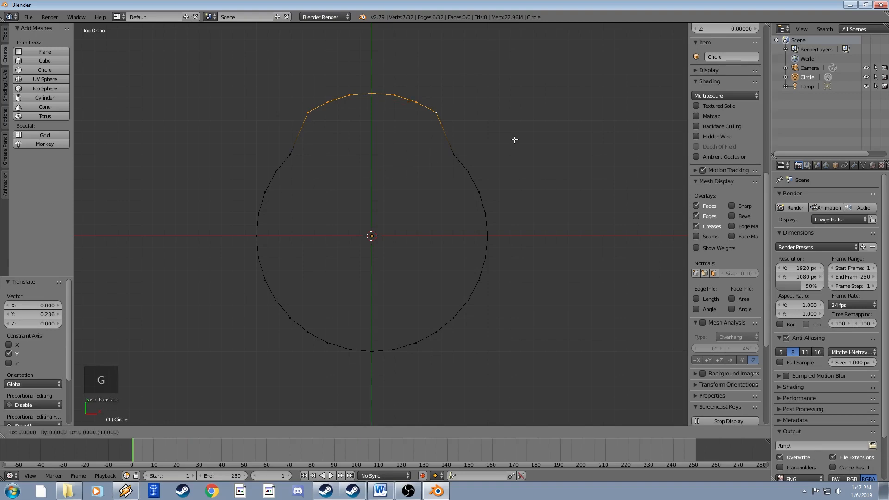
left_click(484, 138)
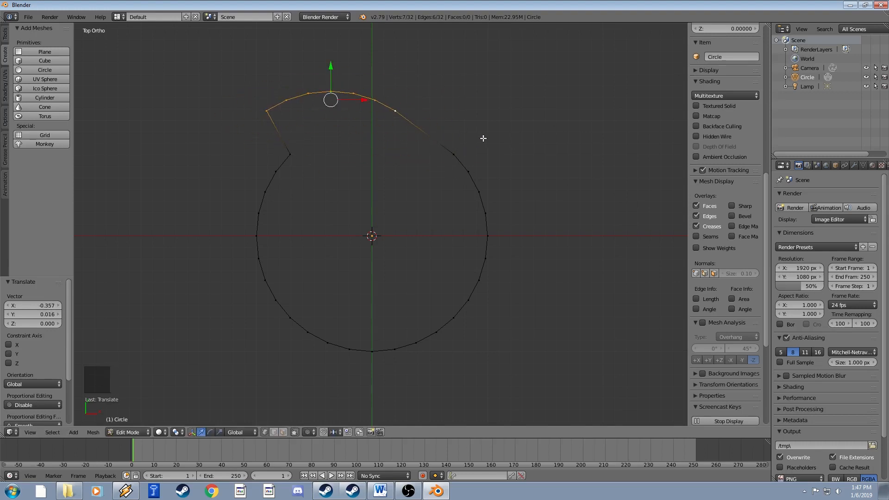
key("ctrl+z")
key("g")
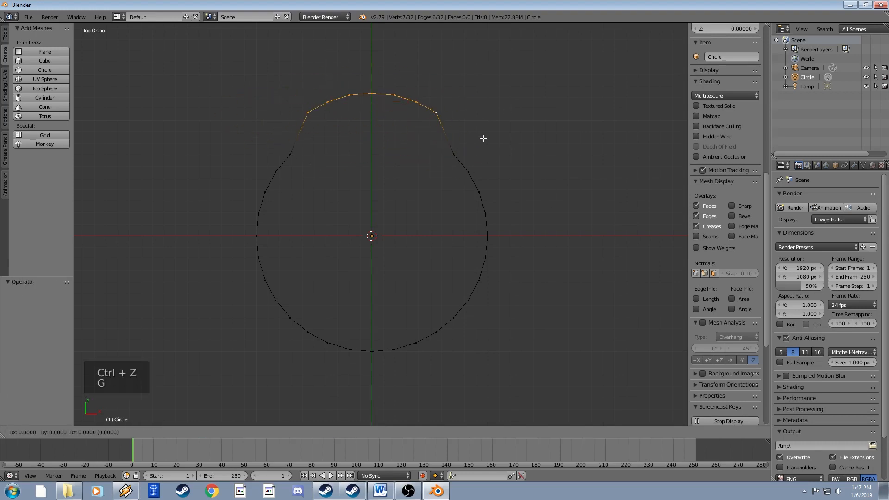
key("y")
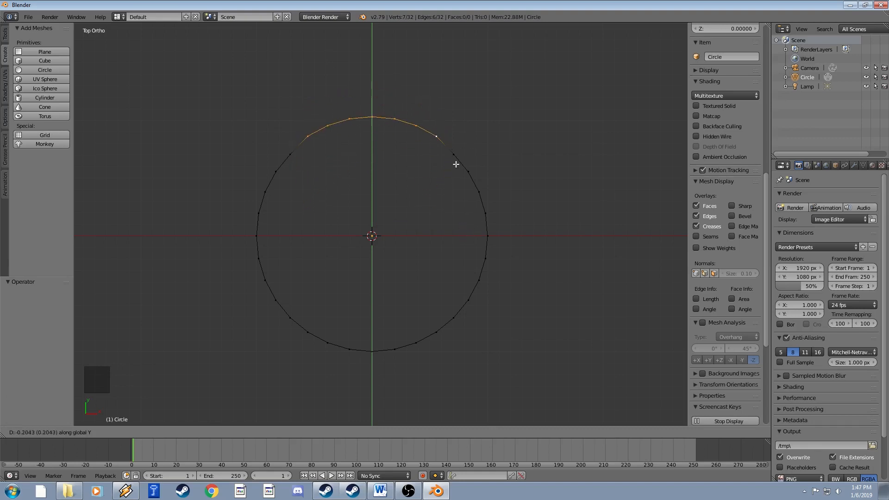
left_click(437, 146)
key("ctrl+z")
key("ctrl+z")
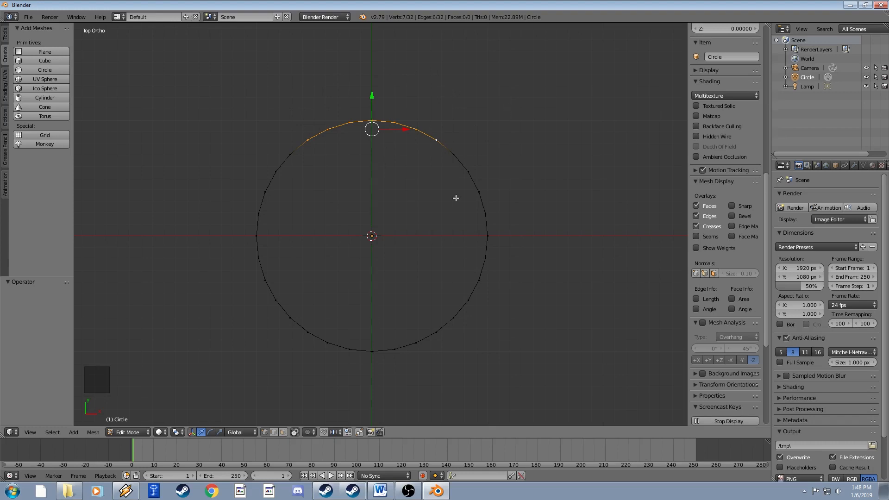
Extrude the circle's top arc upward along Y into a strip of faces.
key("e")
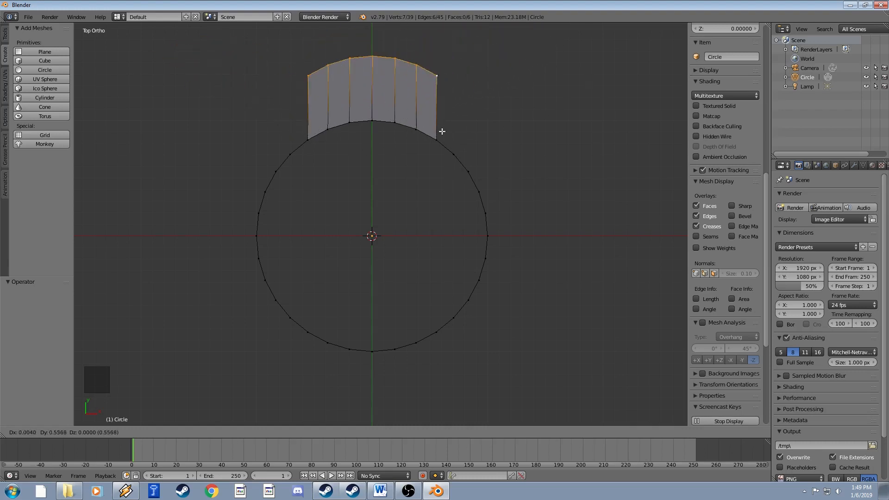
left_click(437, 138)
Undo the first extrusion, re-extrude the top arc about 0.29 upward, then undo that too.
key("ctrl+z")
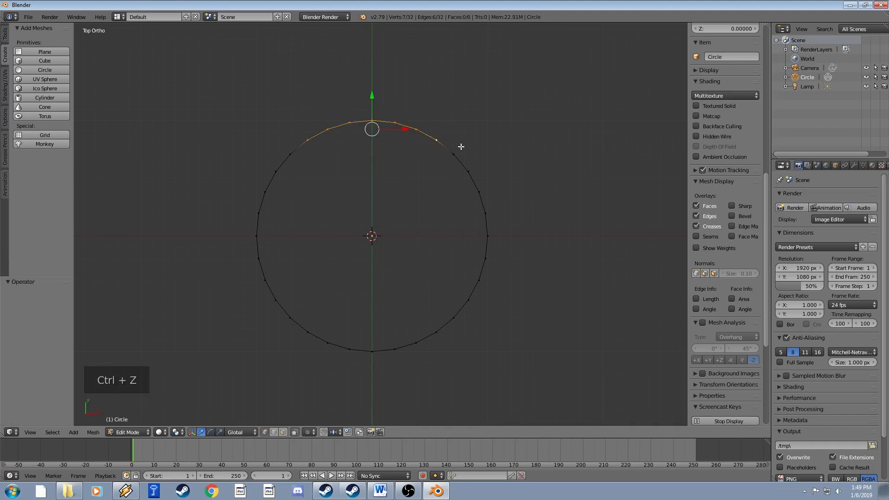
key("e")
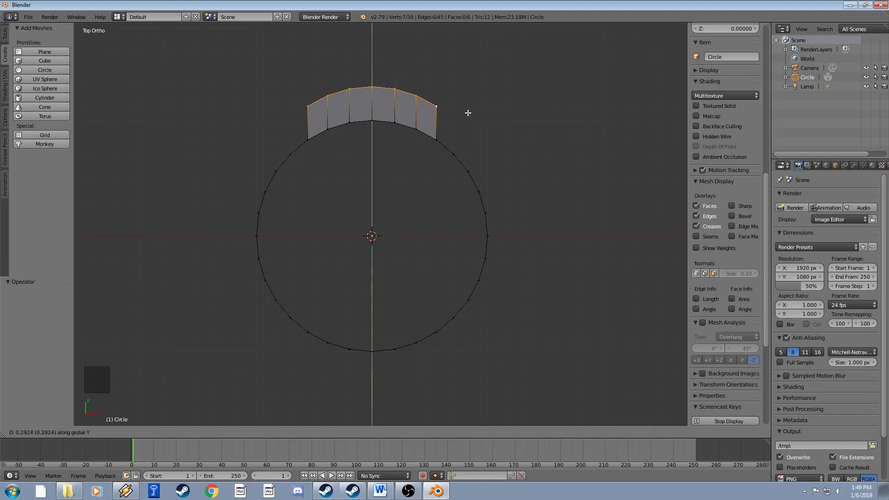
left_click(467, 113)
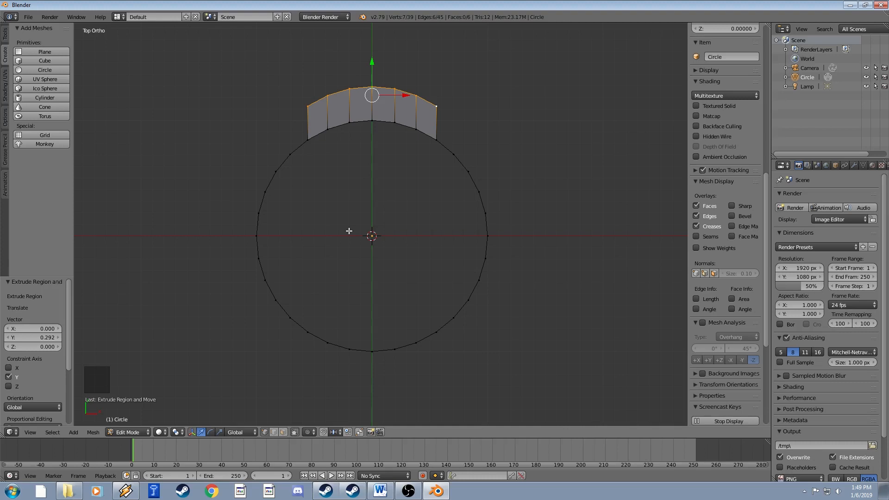
key("ctrl+z")
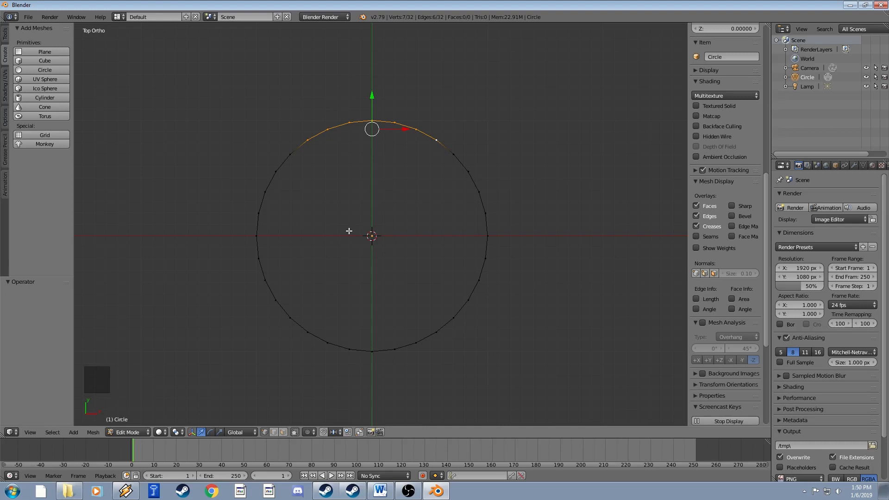
key("e")
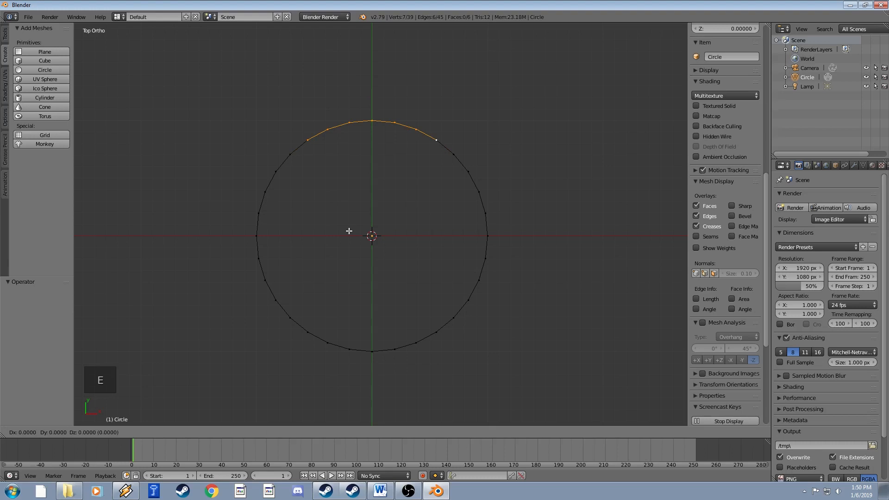
key("s")
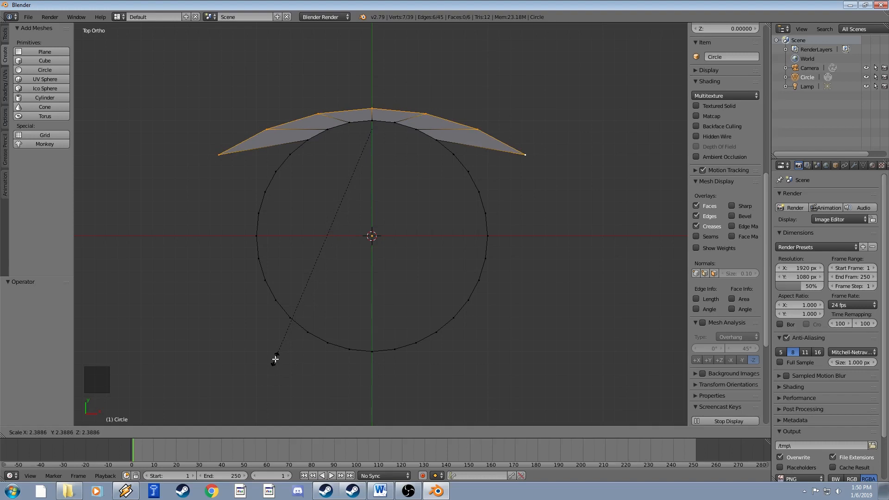
left_click(238, 328)
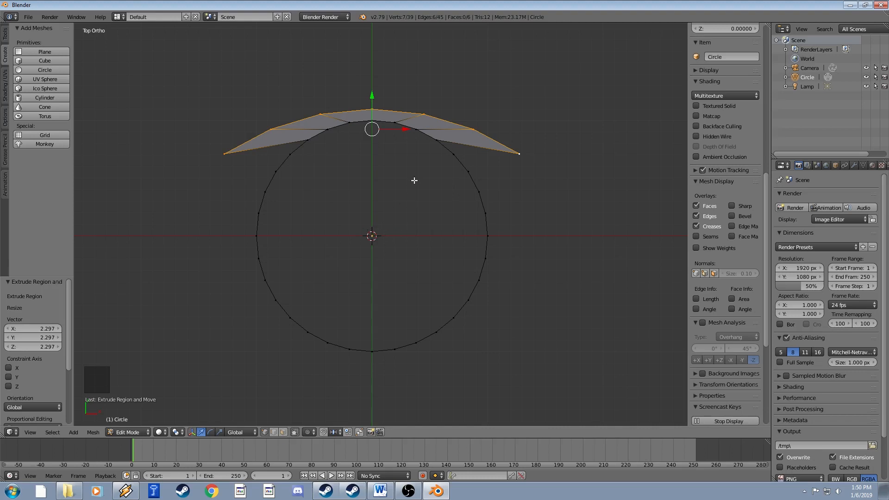
key("ctrl+z")
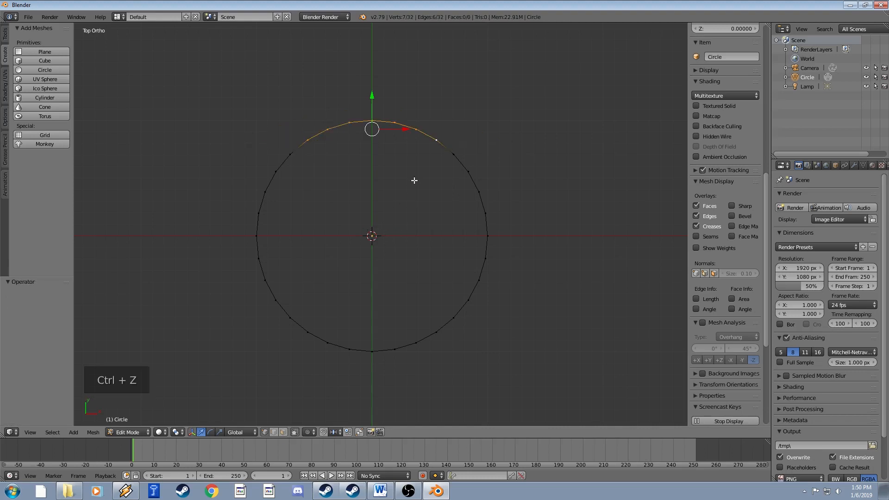
Set the transform pivot point to 3D Cursor.
left_click(180, 432)
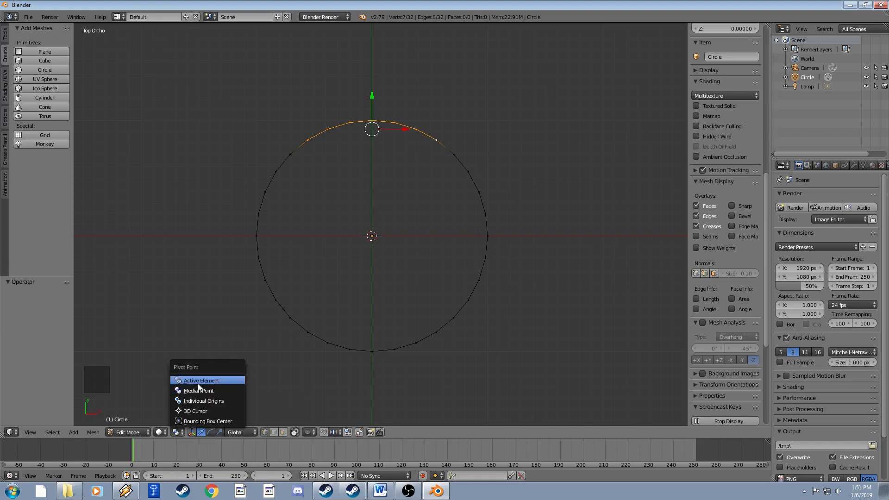
left_click(191, 410)
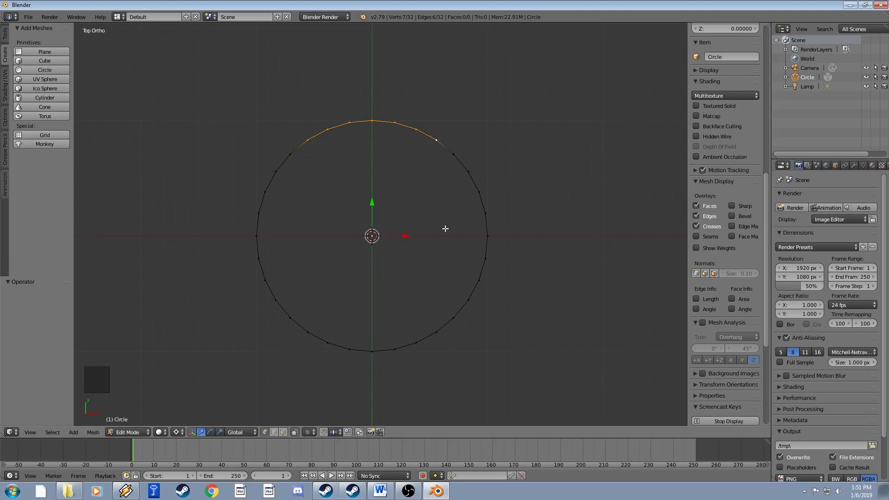
key("e")
key("s")
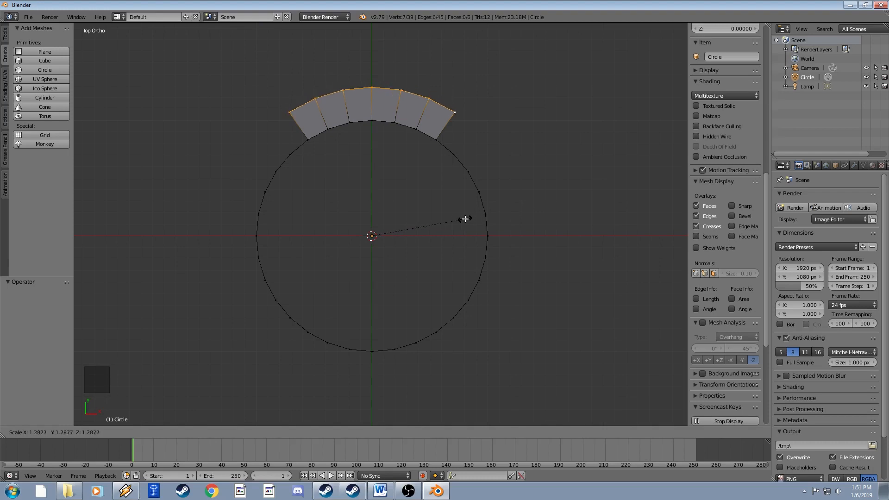
left_click(466, 218)
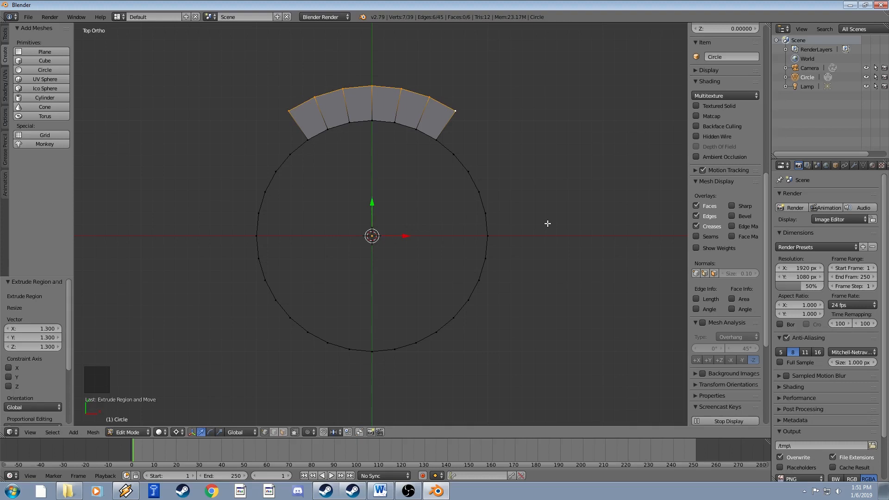
key("ctrl+z")
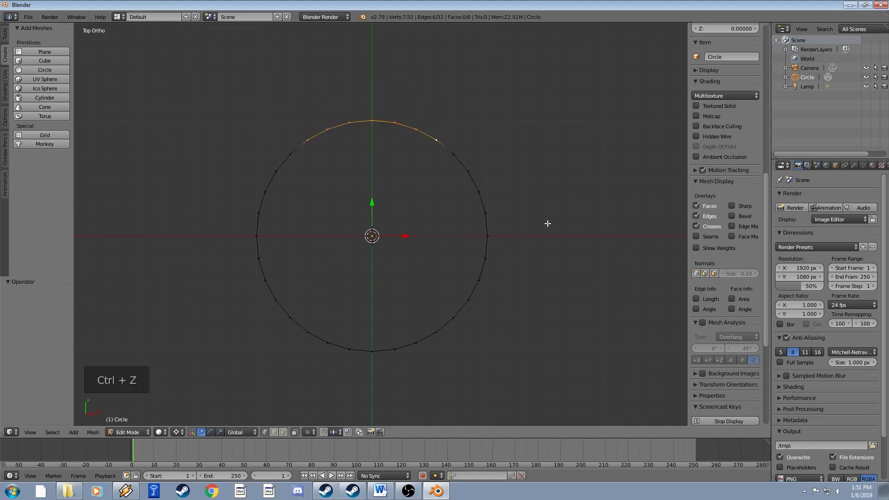
Add the bottom arc to the selection and extrude both arcs outward, scaled 1.321 from the centre.
right_click(436, 333, "shift")
right_click(317, 331, "ctrl")
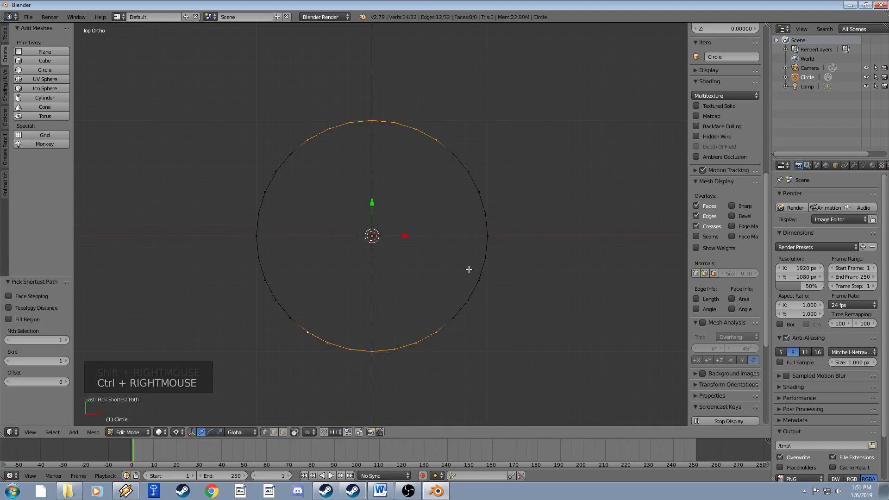
key("e")
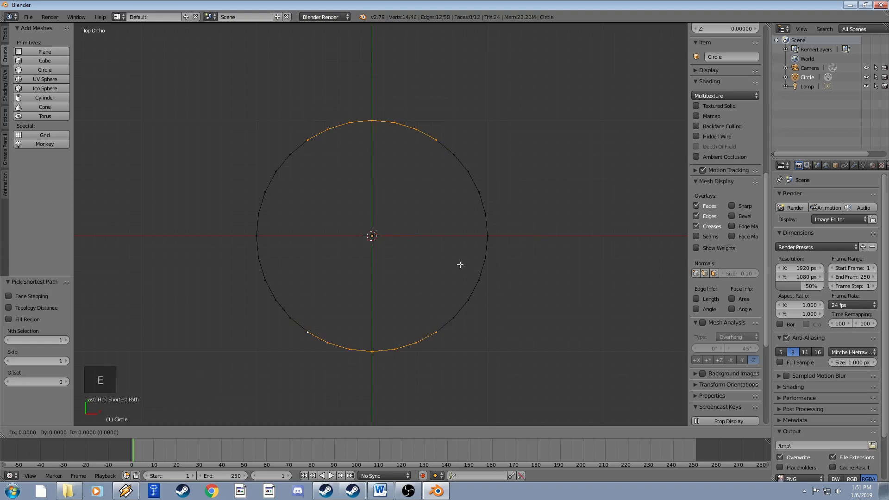
key("s")
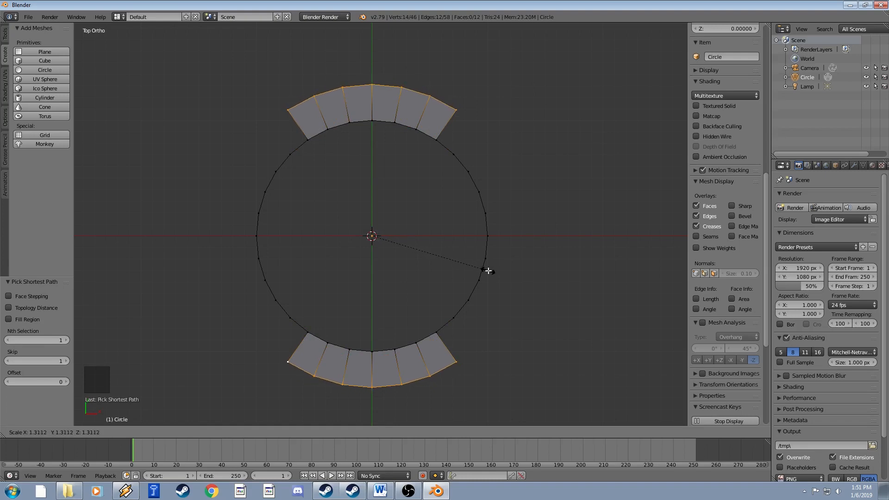
left_click(488, 272)
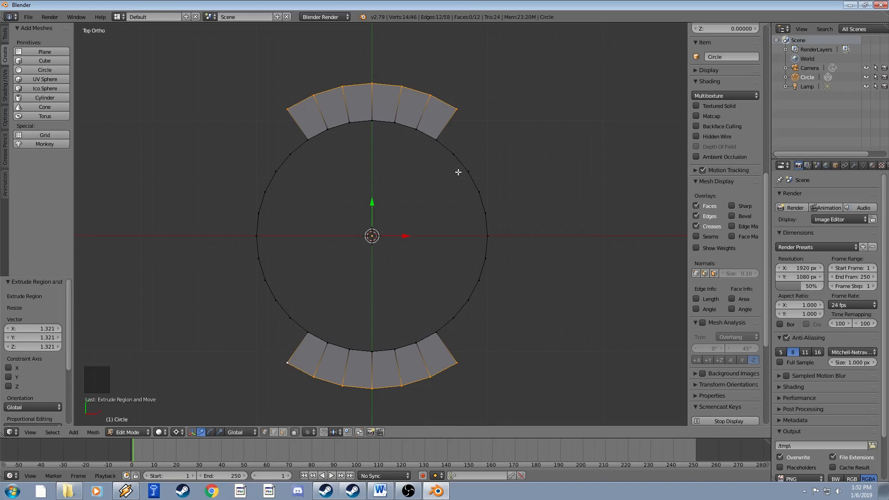
Select the inner 32-vertex ring, fill it with one face, then deselect.
right_click(290, 320)
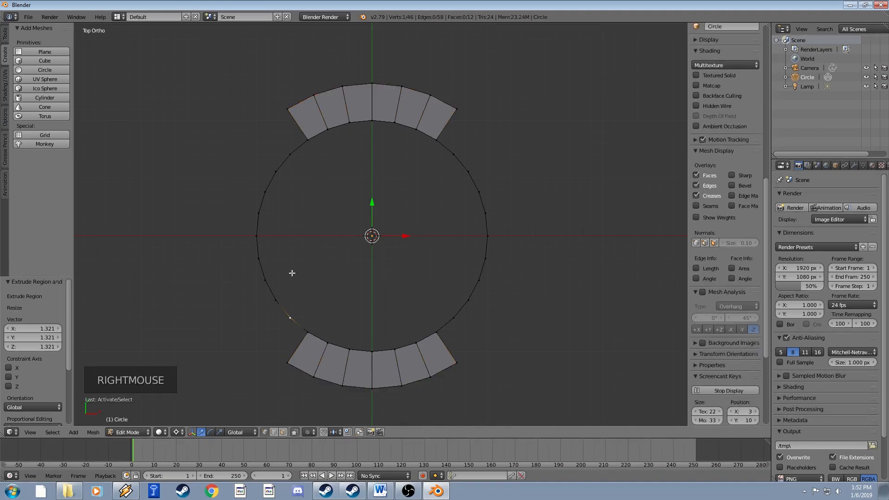
right_click(306, 141, "ctrl")
right_click(468, 172, "ctrl")
right_click(436, 332, "ctrl")
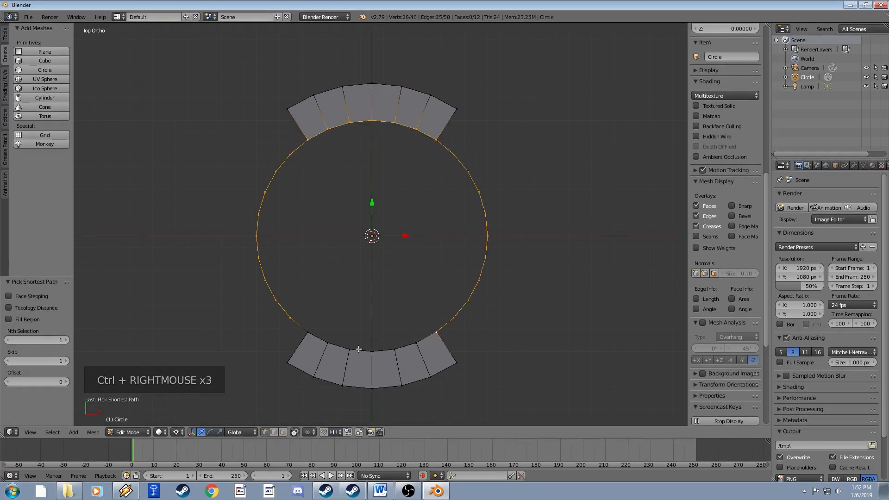
right_click(307, 334, "ctrl")
key("f")
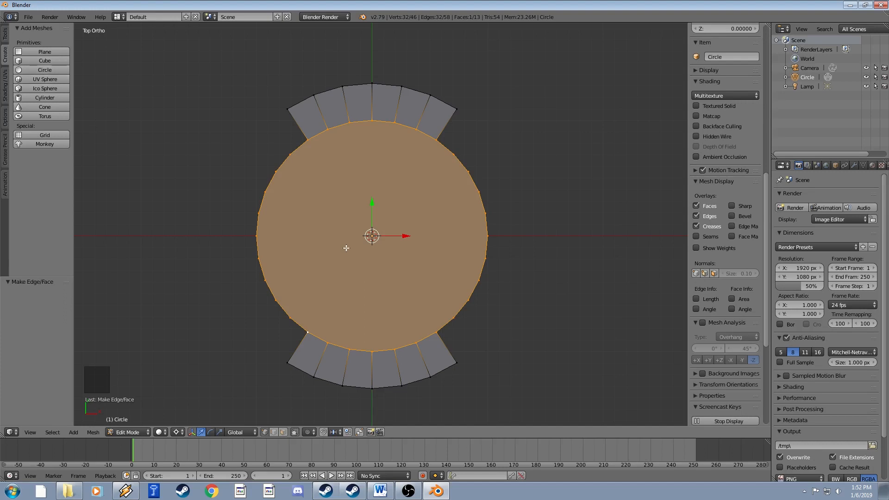
right_click(263, 163)
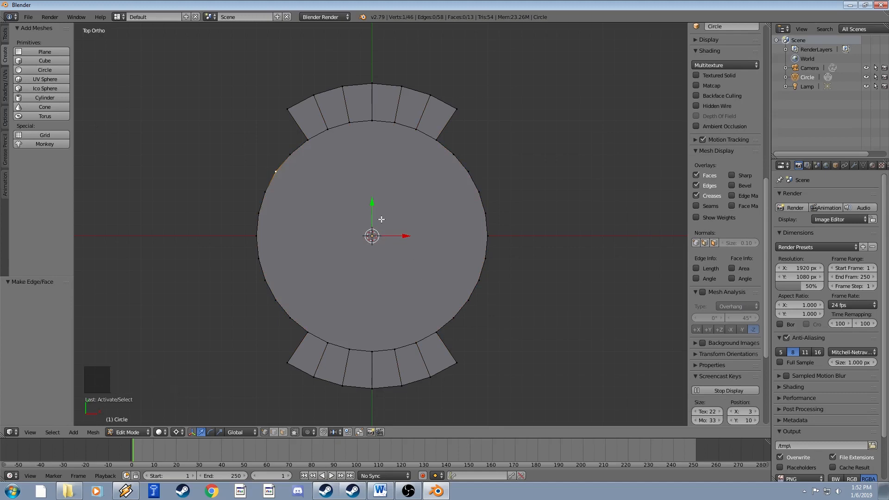
In Object Mode, orbit, zoom and pan to view the emblem at an angle, then return to Edit Mode.
key("Tab")
middle_click_drag(356, 268, 404, 216)
scroll(386, 242, "down", 3)
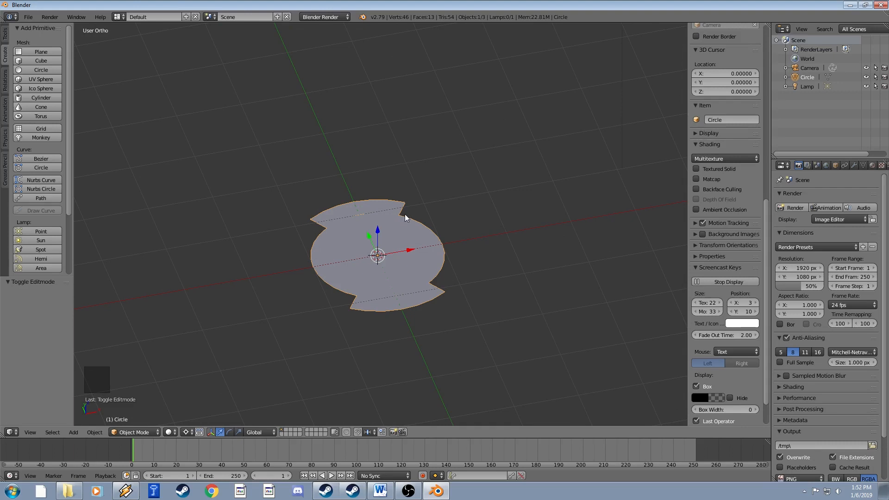
scroll(405, 214, "up", 3)
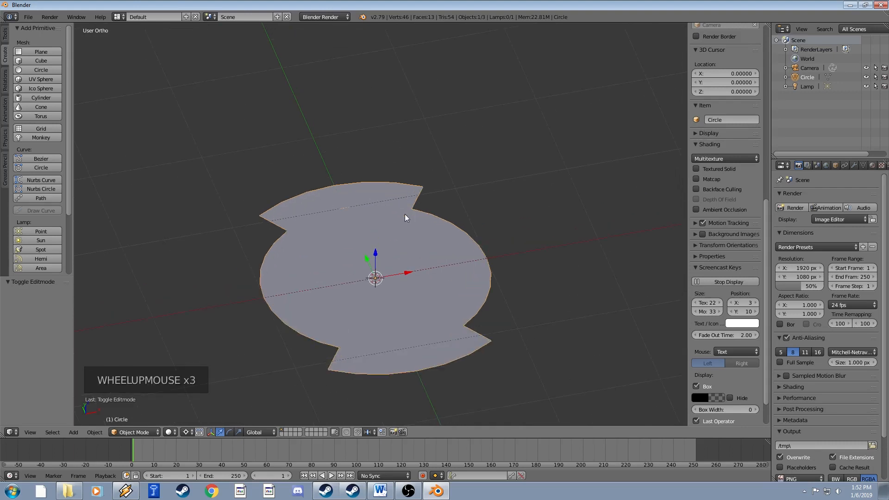
middle_click_drag(442, 239, 430, 195, "shift")
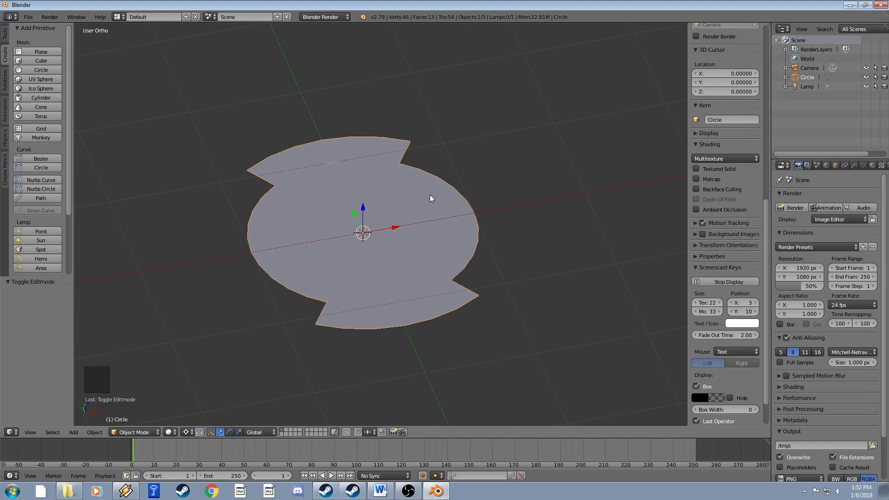
key("Tab")
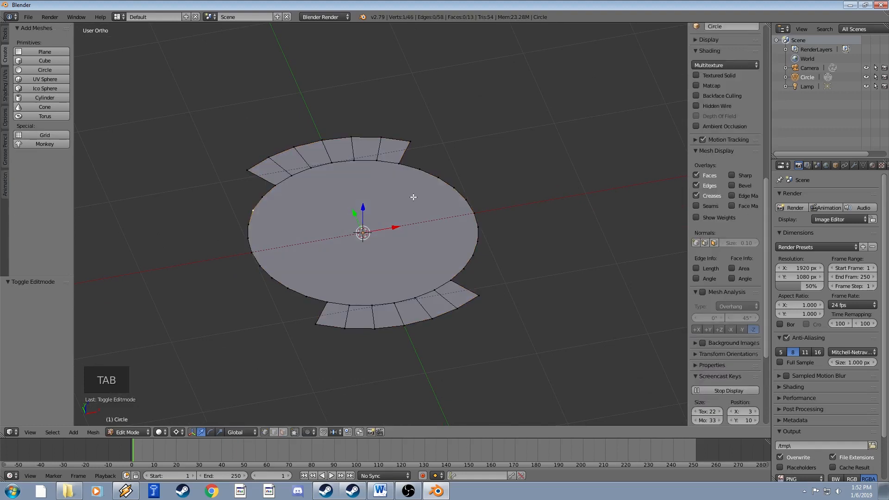
In face select mode, select the central disc and both outer strips, then all faces.
left_click(284, 432)
right_click(365, 226)
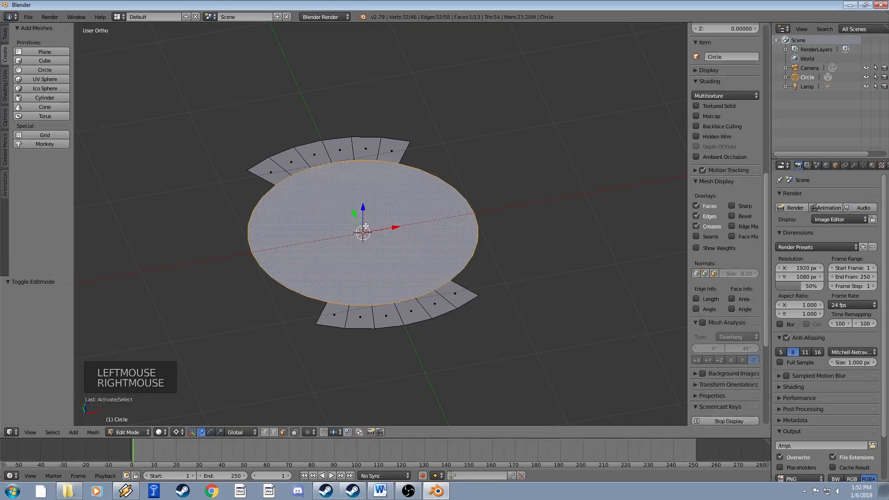
right_click(269, 175, "shift")
right_click(384, 153, "ctrl")
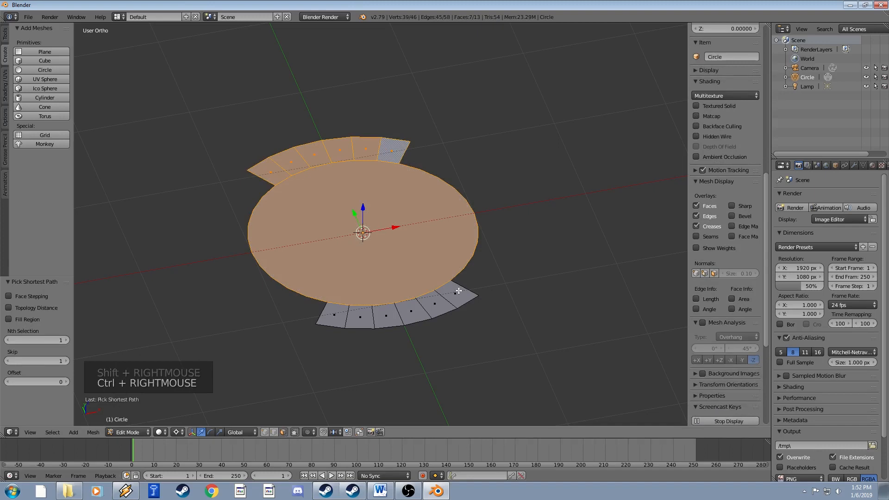
right_click(454, 292, "shift")
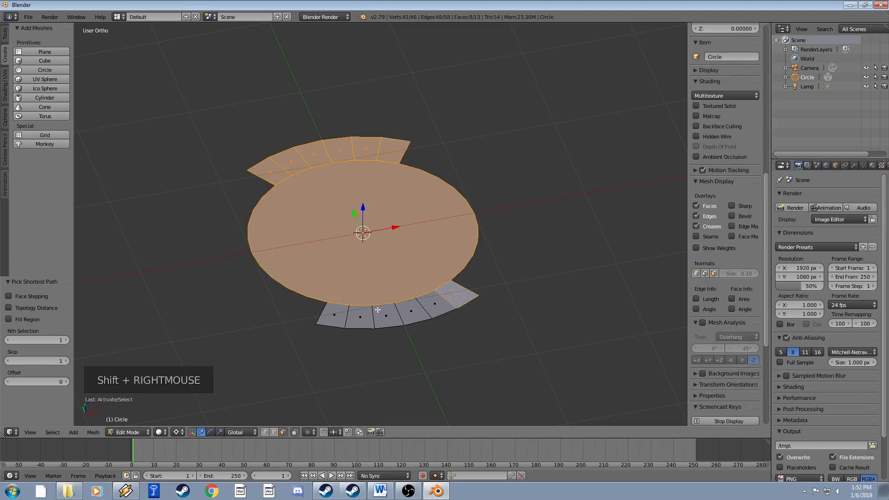
right_click(338, 318, "ctrl")
key("a")
key("a")
key("a")
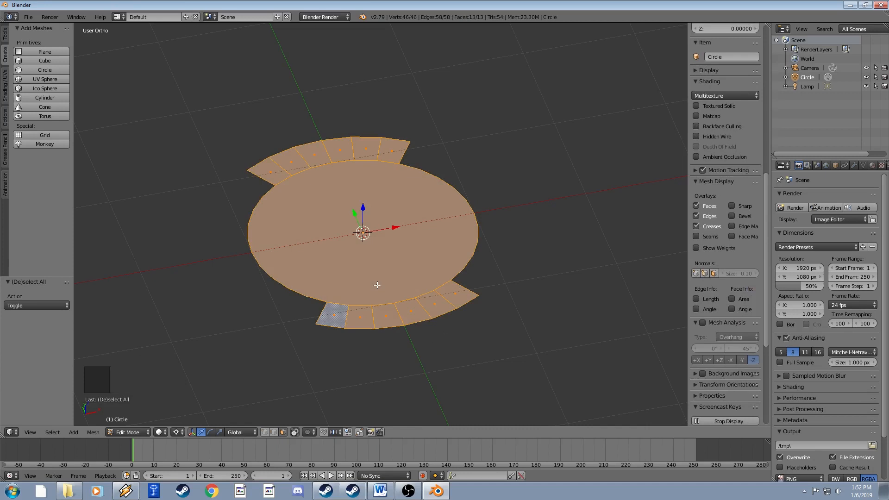
Extrude the faces 0.165 along Z and return to Object Mode.
key("e")
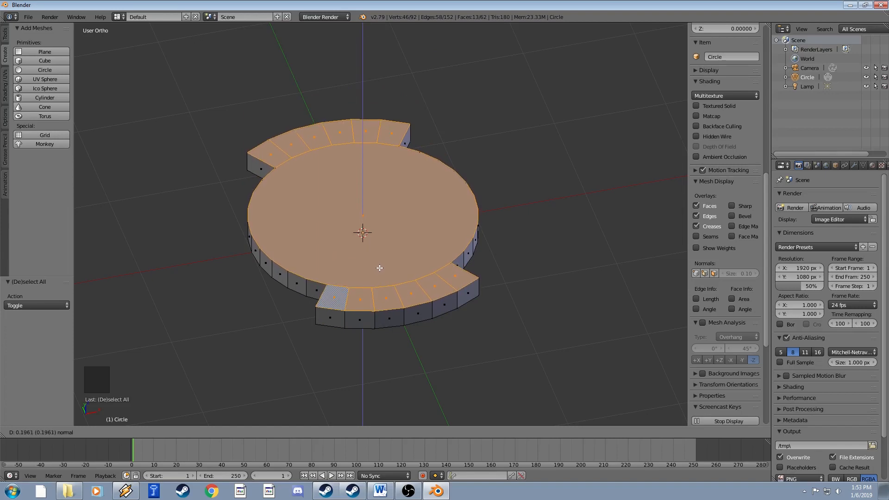
left_click(378, 271)
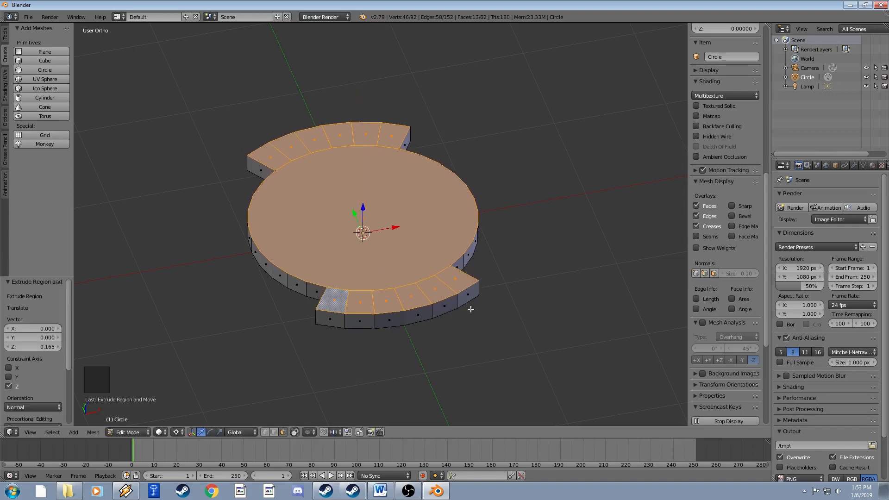
key("Tab")
middle_click_drag(462, 302, 427, 249)
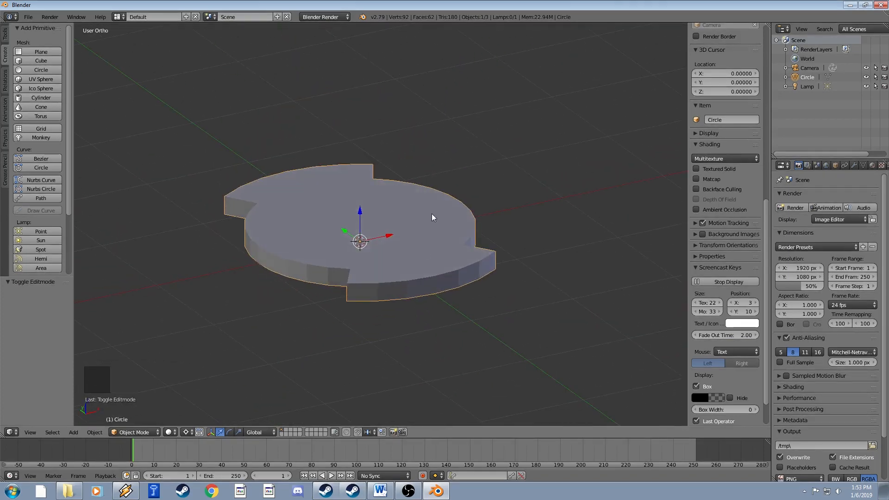
middle_click_drag(415, 221, 370, 279)
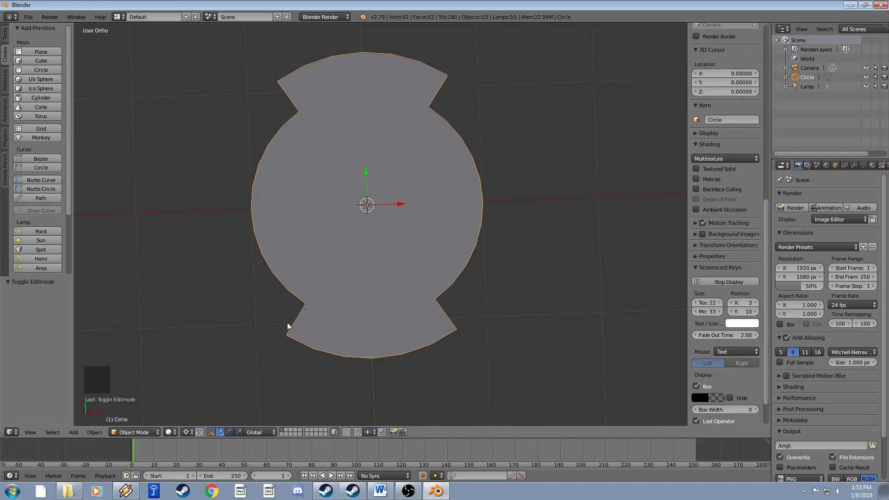
middle_click_drag(342, 228, 359, 174)
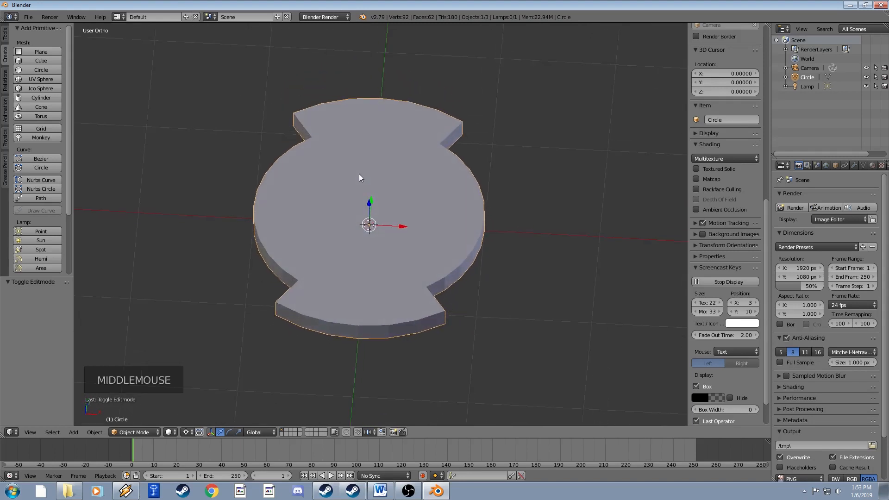
middle_click_drag(311, 191, 134, 93)
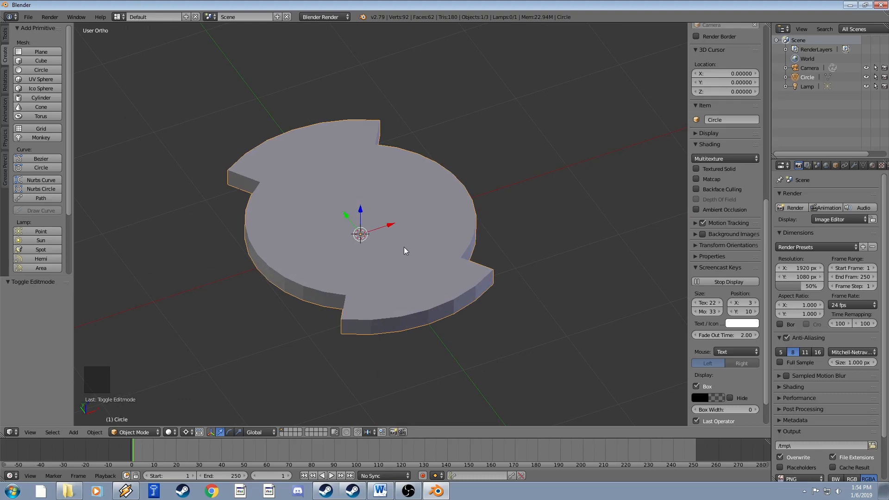
middle_click_drag(490, 199, 447, 225)
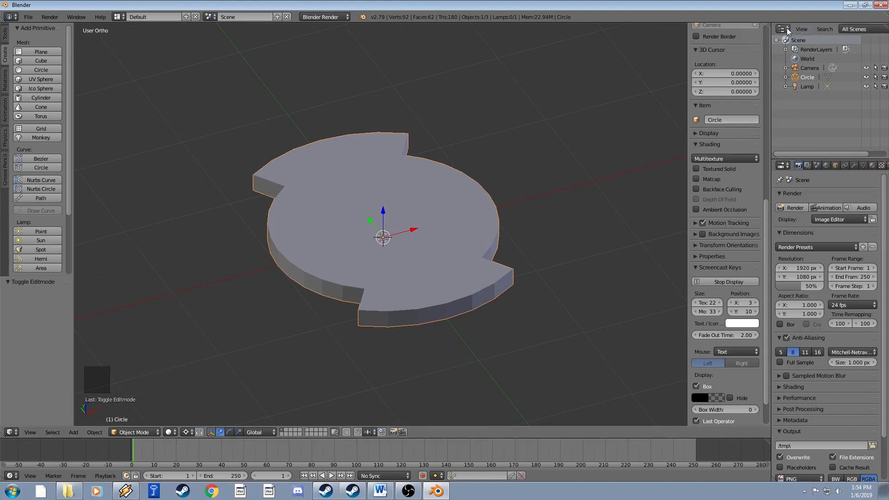
left_click(809, 78)
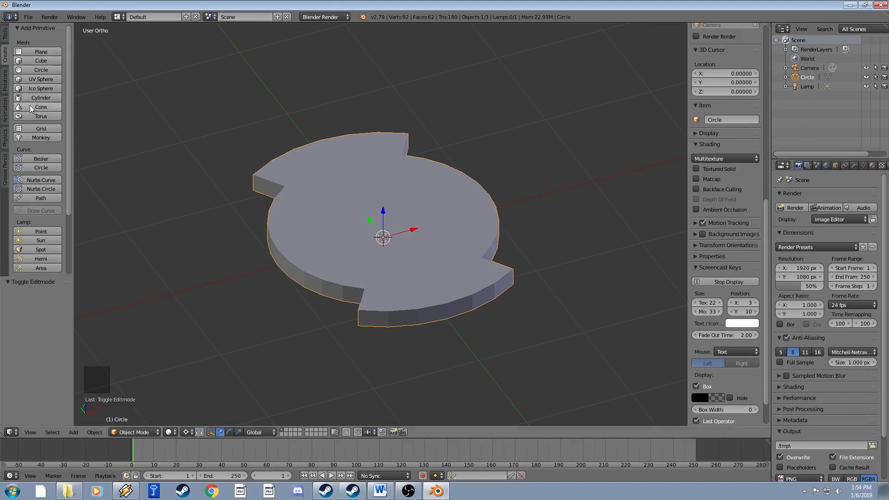
Add an extra Circle mesh, then delete it.
left_click(40, 70)
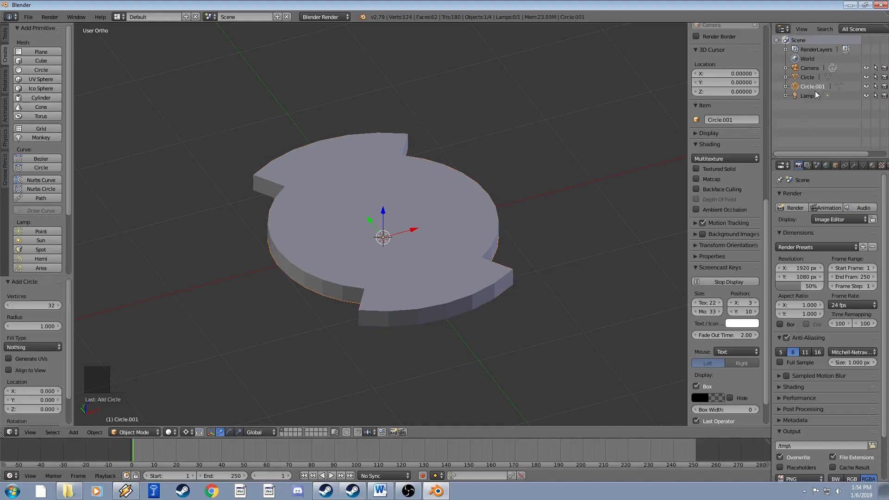
key("x")
left_click(467, 277)
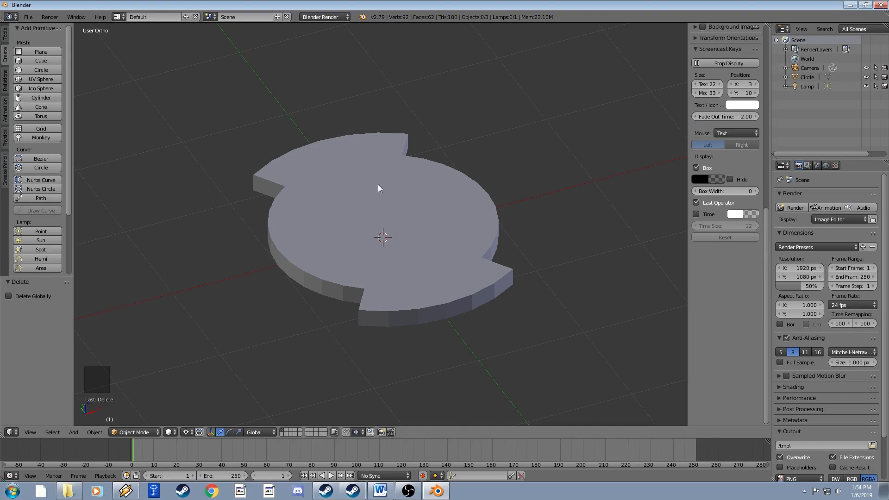
Rename the disc object to 'Emblem Backing' in the Outliner.
left_click(807, 77)
double_click(807, 77)
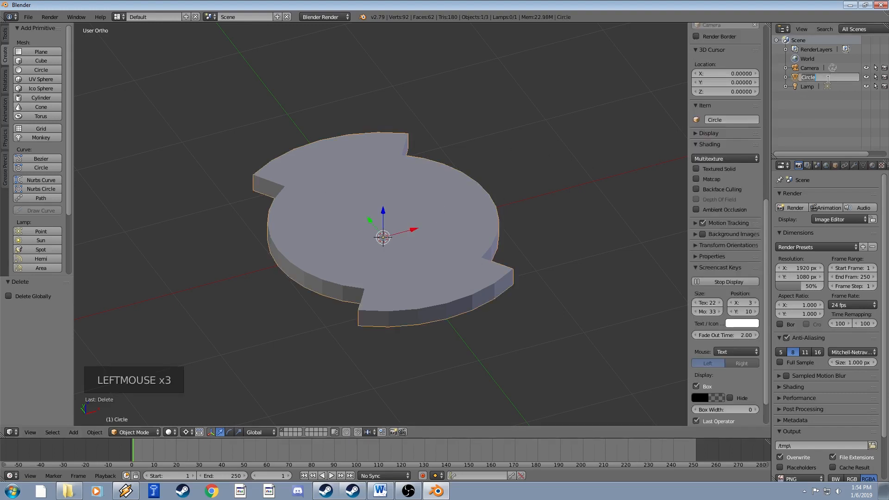
type("Em")
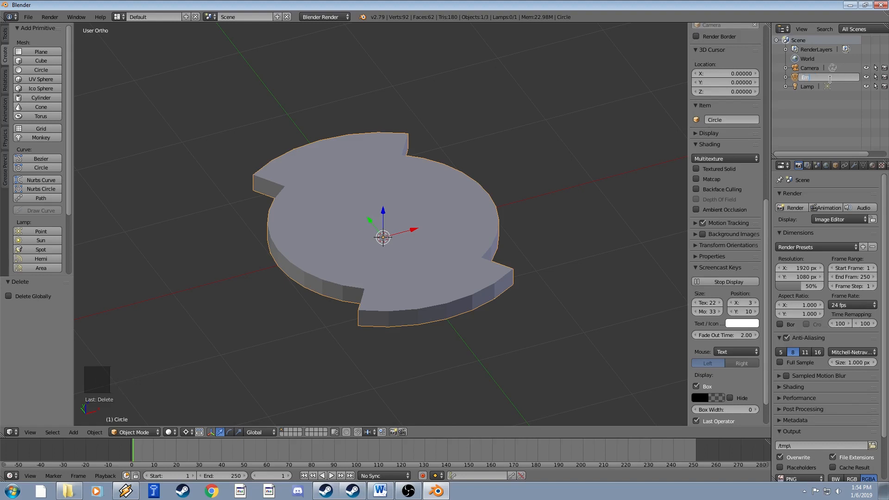
type("blem Backing")
key("Return")
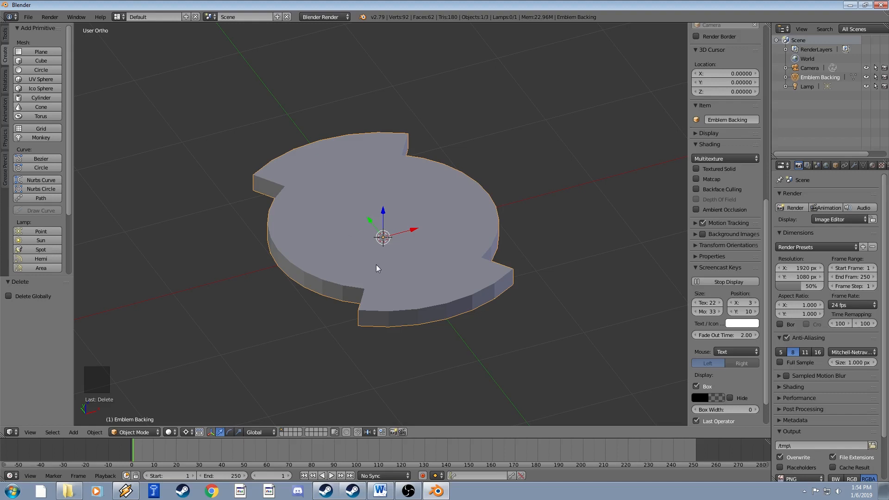
scroll(811, 98, "down", 2)
Toggle Emblem Backing's viewport visibility and render switches off and back on.
left_click(866, 78)
left_click(867, 79)
left_click(866, 78)
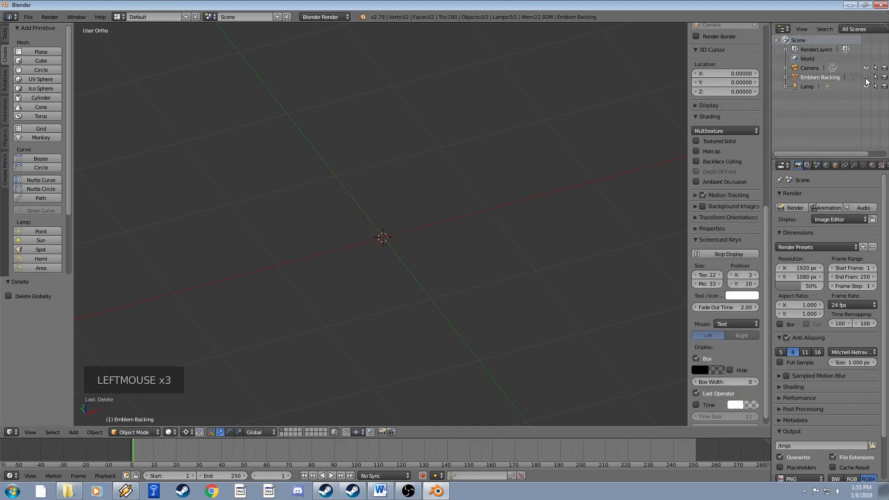
left_click(867, 78)
left_click(866, 78)
left_click(866, 78)
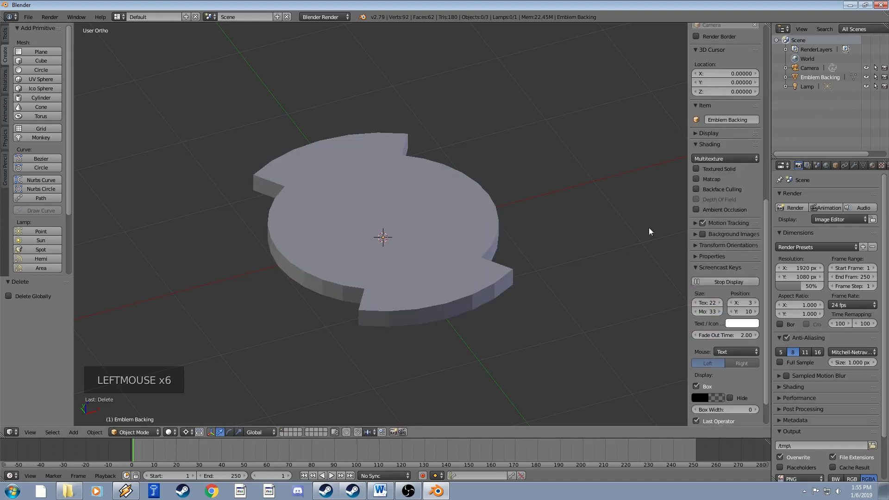
left_click(885, 77)
left_click(885, 77)
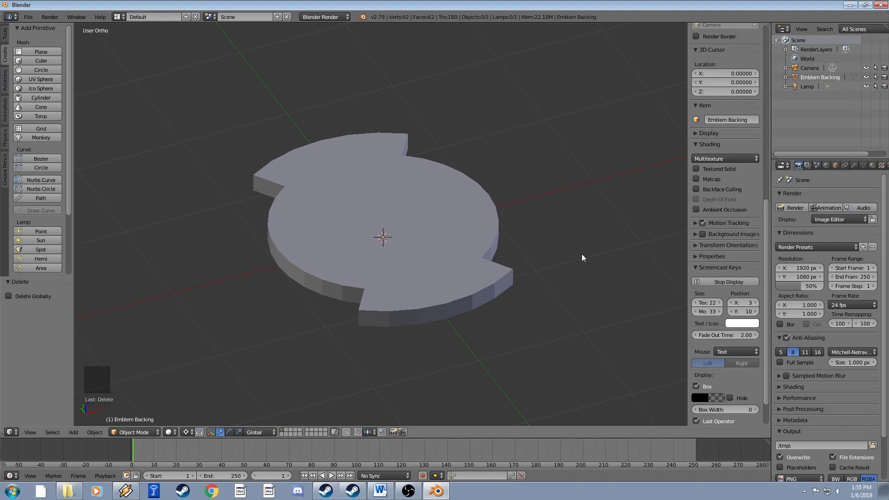
left_click(885, 77)
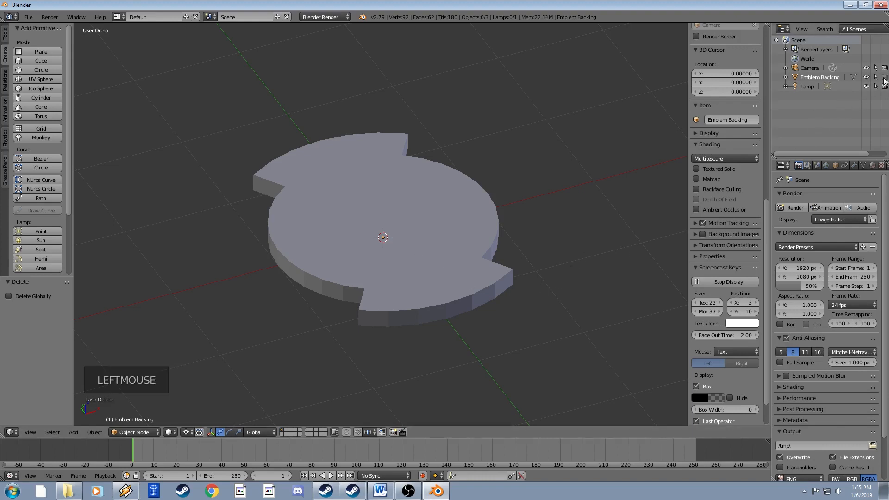
left_click(885, 77)
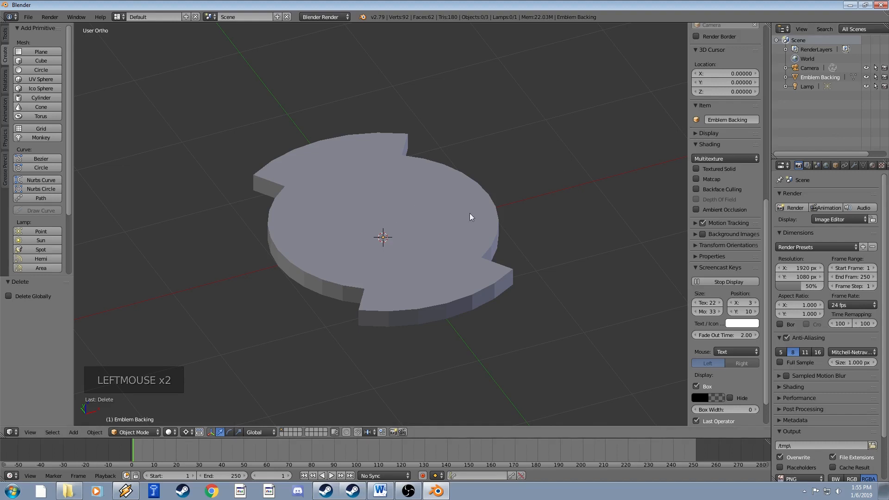
middle_click_drag(402, 240, 419, 226)
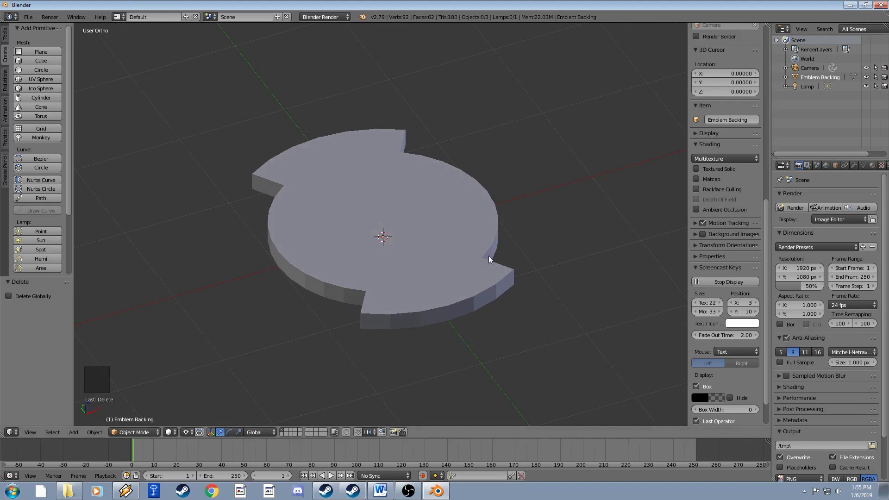
Toggle visibility of the backing, camera and lamp, leaving the camera hidden.
left_click(865, 78)
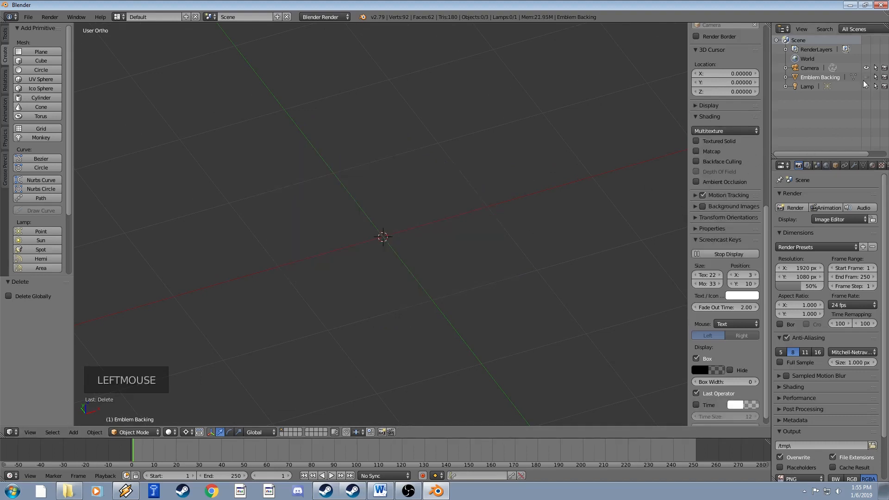
left_click(865, 78)
scroll(534, 162, "down", 10)
scroll(532, 181, "up", 3)
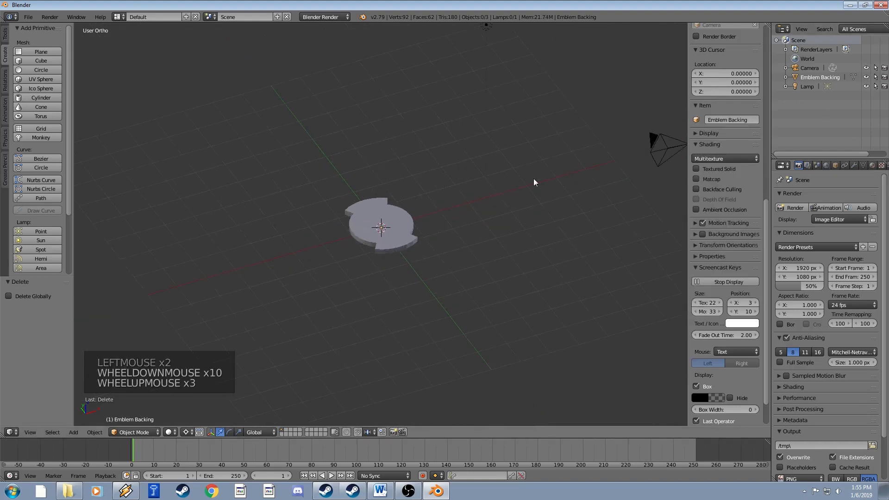
scroll(532, 180, "down", 2)
left_click(867, 68)
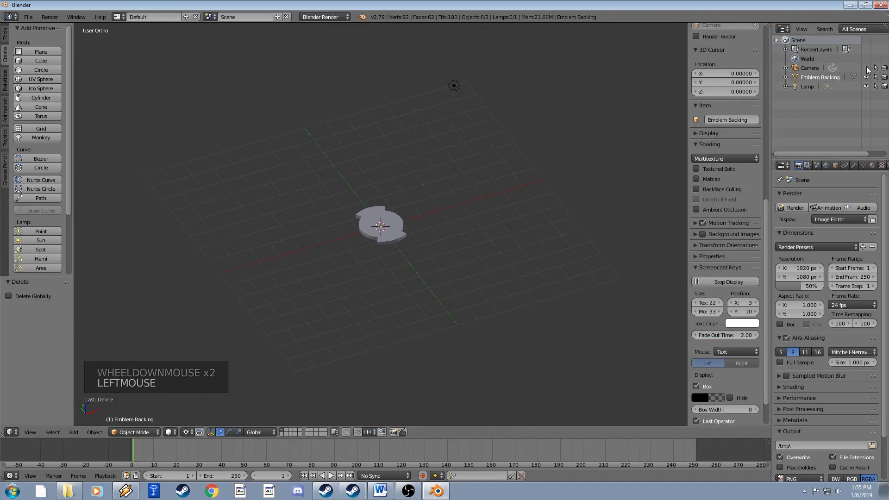
left_click(867, 68)
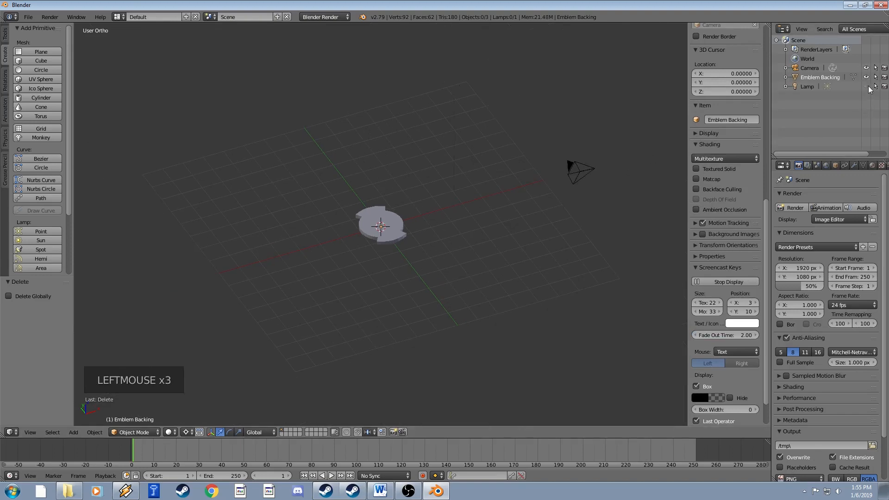
left_click(866, 86)
left_click(867, 87)
left_click(867, 68)
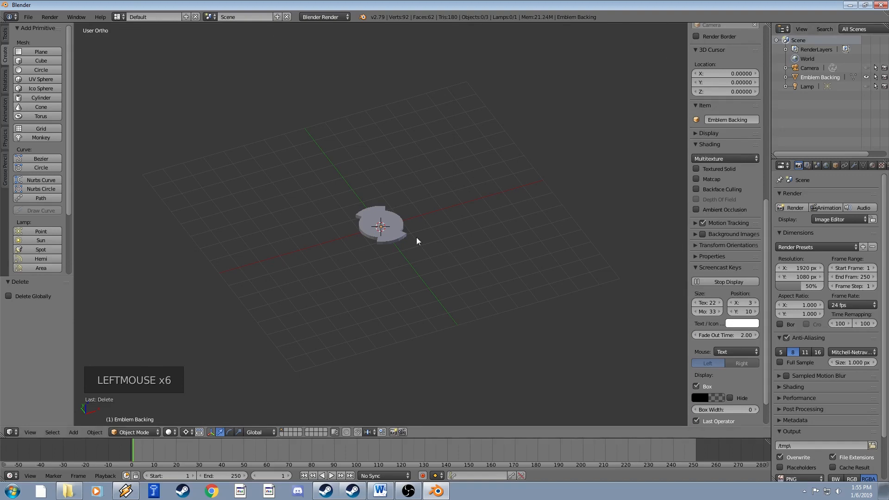
scroll(416, 241, "up", 10)
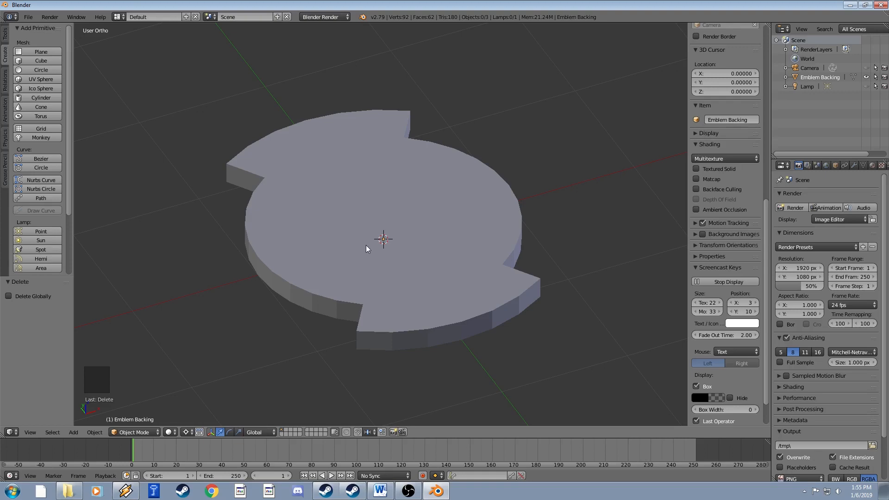
middle_click_drag(366, 246, 312, 232)
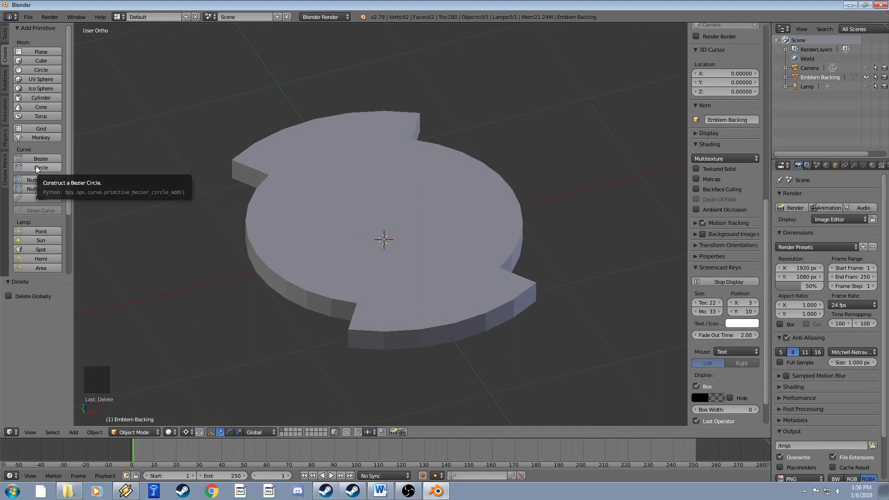
Switch the pivot point to Median Point and add a cylinder mesh.
left_click(187, 432)
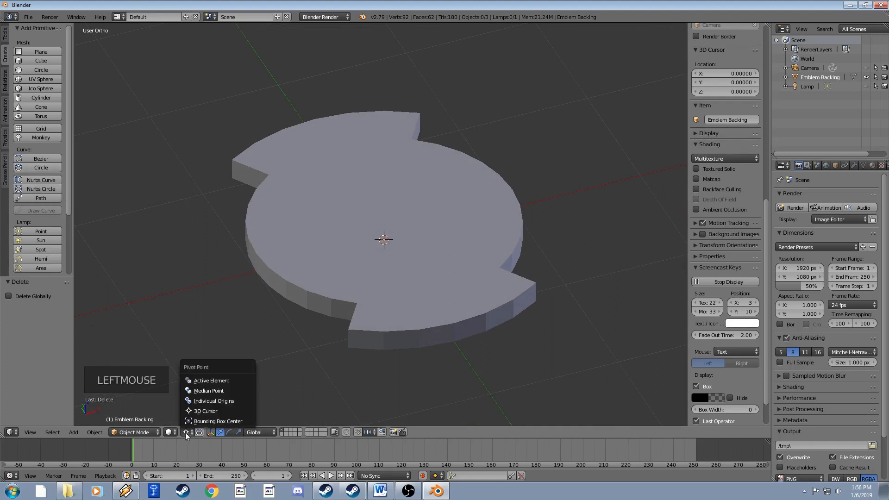
left_click(206, 391)
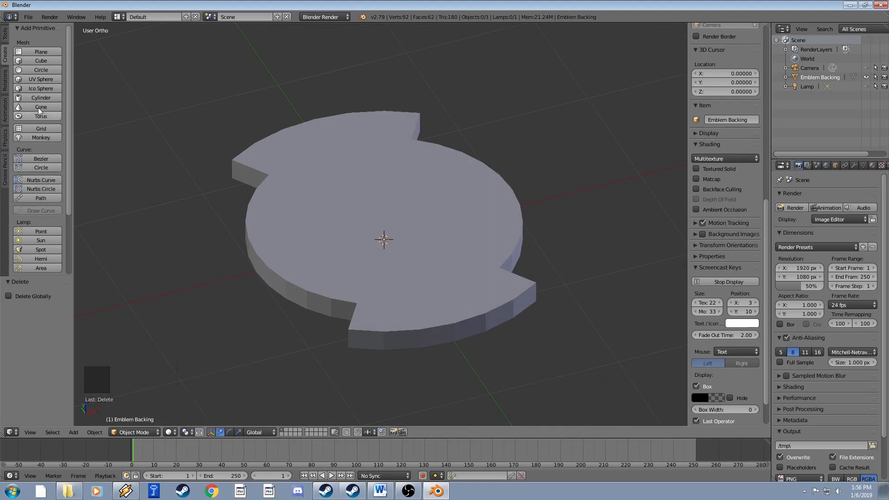
left_click(49, 96)
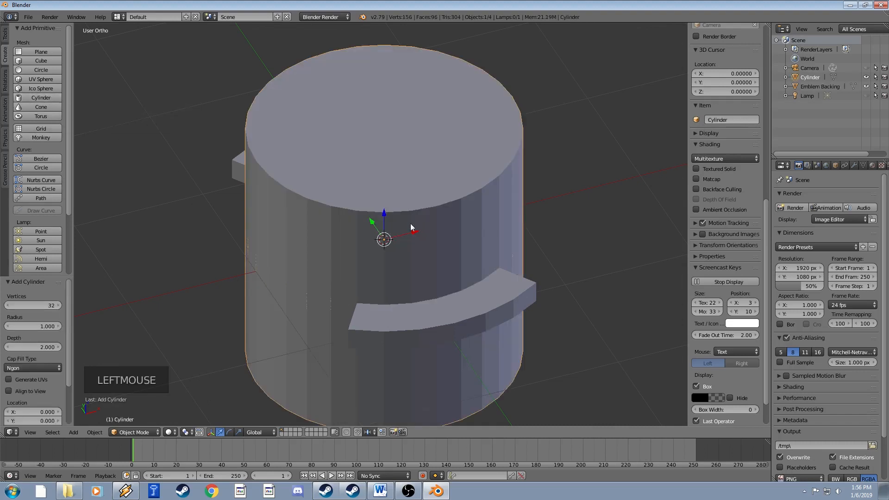
scroll(571, 263, "down", 3)
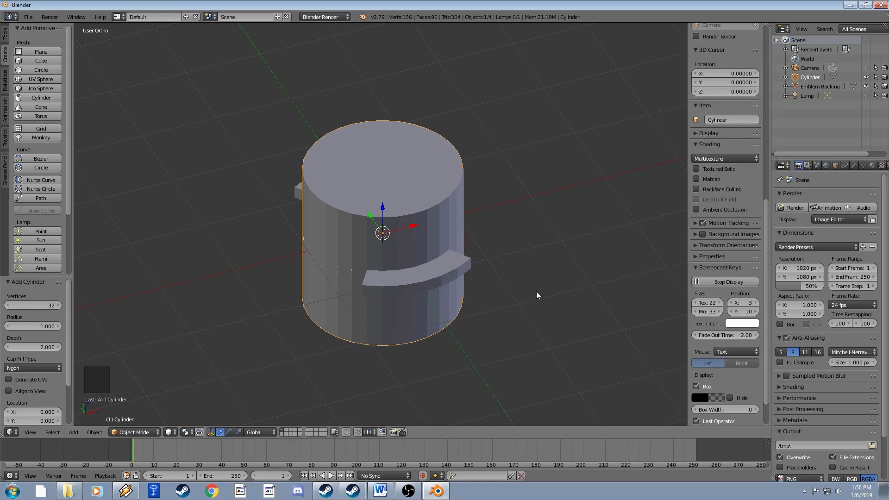
Raise the cylinder along Z, shrink it, then stretch it tall along Z.
key("g")
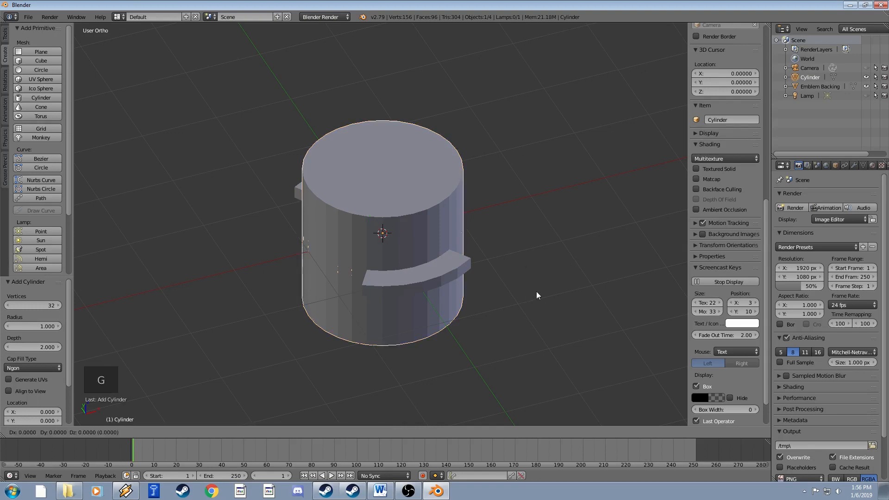
key("z")
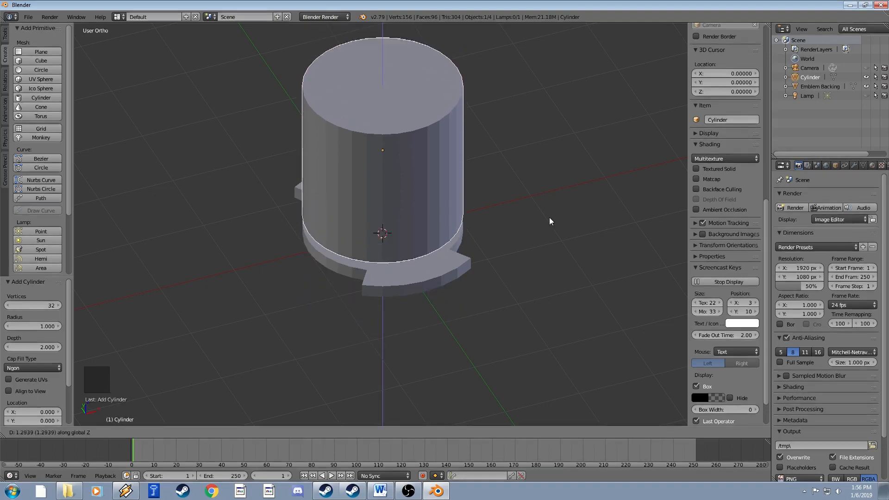
left_click(550, 191)
key("s")
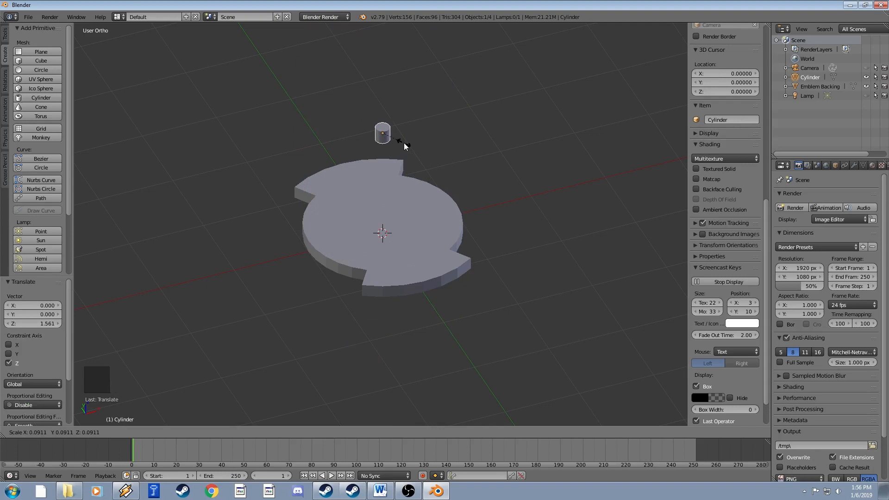
left_click(397, 139)
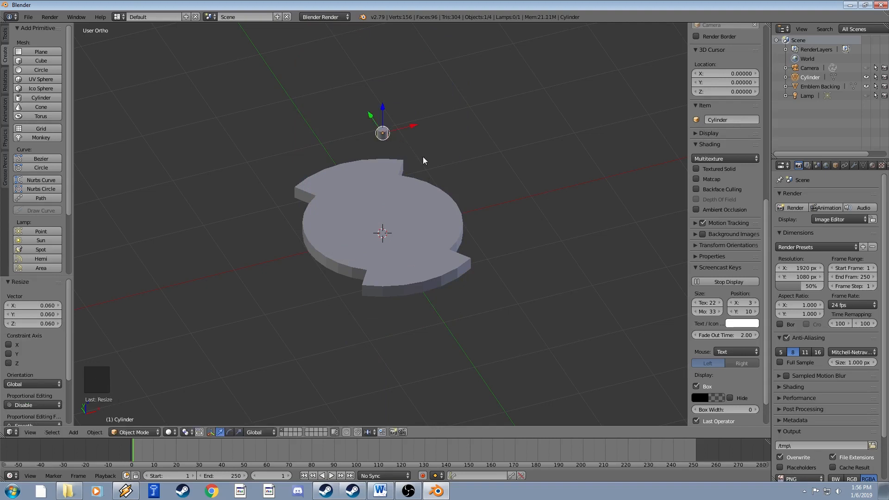
key("s")
key("z")
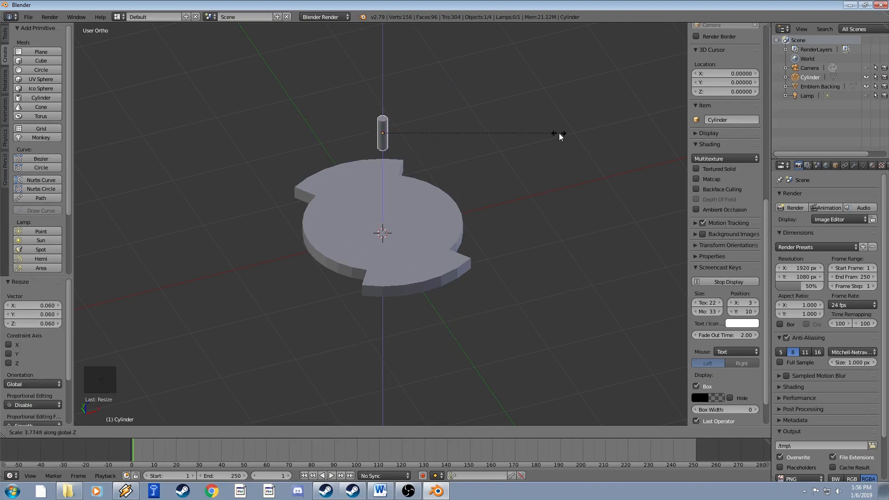
left_click(556, 133)
Lower the cylinder toward the backing and scale it down to 0.736.
middle_click_drag(429, 155, 422, 175, "shift")
scroll(422, 193, "up", 2)
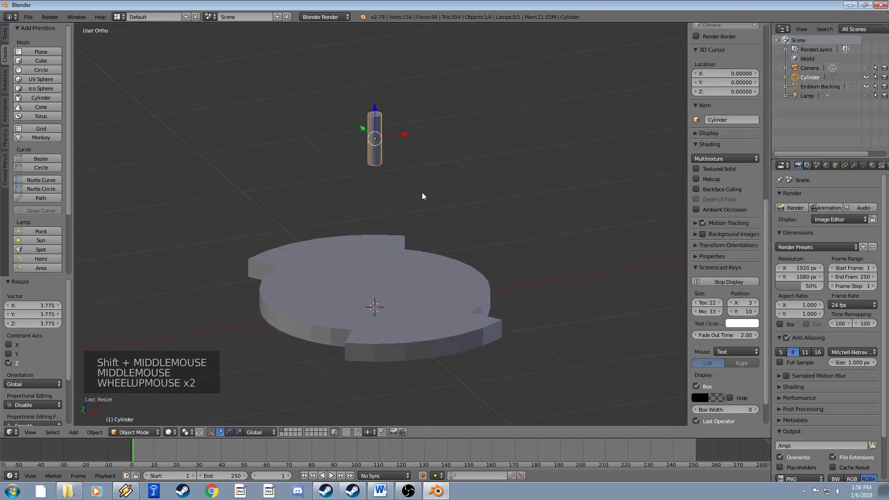
scroll(422, 194, "down", 1)
key("g")
key("z")
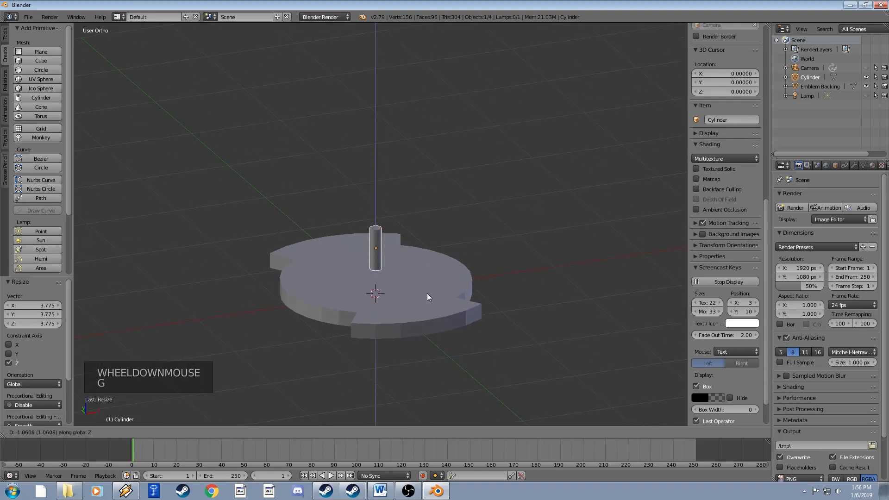
left_click(427, 278)
scroll(427, 278, "up", 3)
middle_click_drag(385, 273, 387, 219, "shift")
middle_click_drag(387, 220, 388, 238)
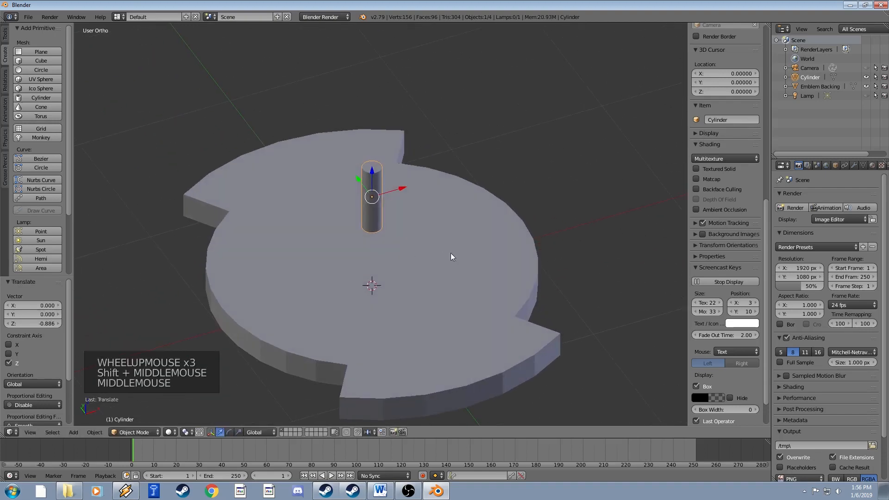
key("s")
key("s")
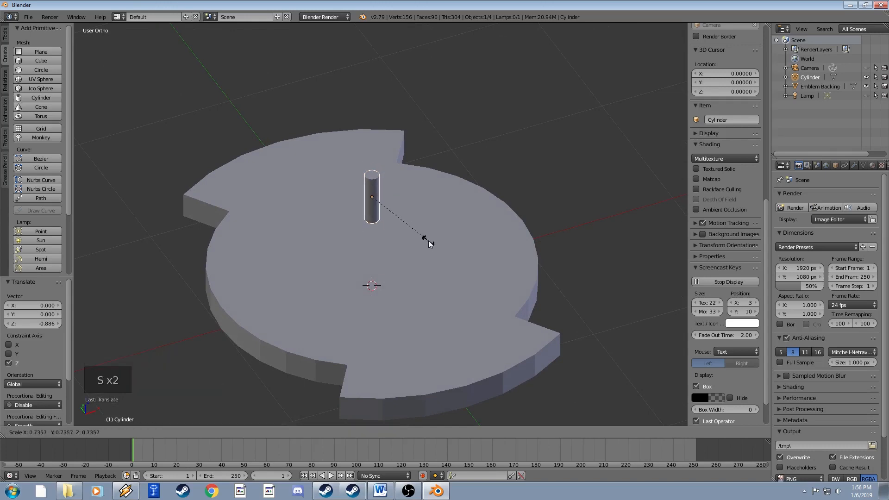
left_click(430, 242)
Hide the Emblem Backing so the cylinder stands alone in view.
middle_click_drag(423, 230, 423, 238, "shift")
mouse_move(423, 239)
middle_mouse_down()
mouse_move(431, 258)
mouse_move(419, 241)
middle_mouse_up()
scroll(429, 258, "up", 1)
middle_click_drag(419, 241, 440, 232)
scroll(407, 226, "up", 3)
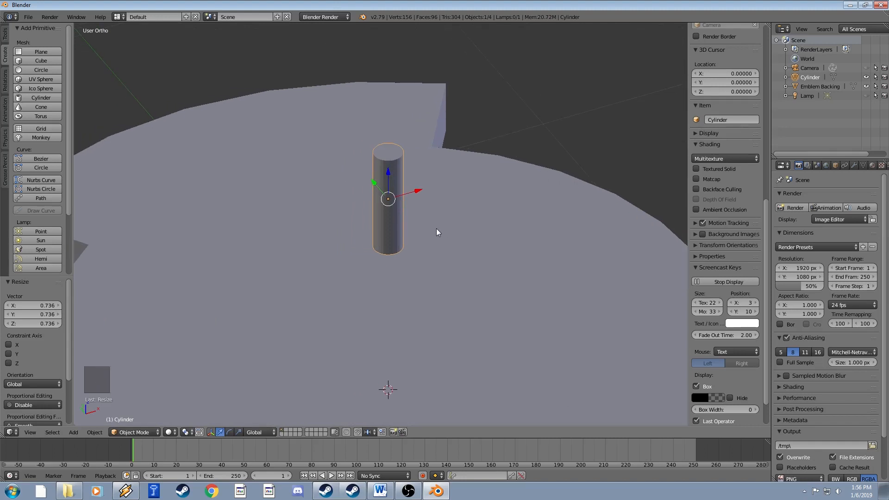
middle_click_drag(436, 228, 464, 226, "shift")
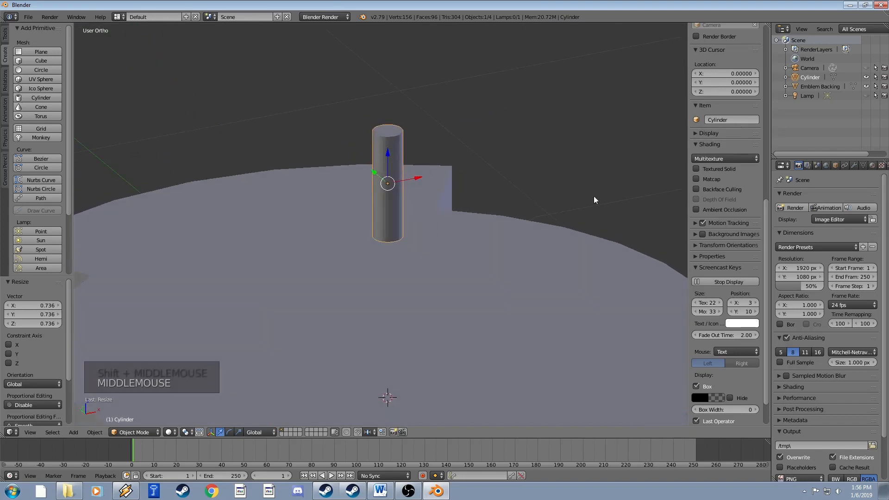
left_click(866, 86)
middle_click_drag(433, 253, 430, 235, "shift")
key("a")
key("a")
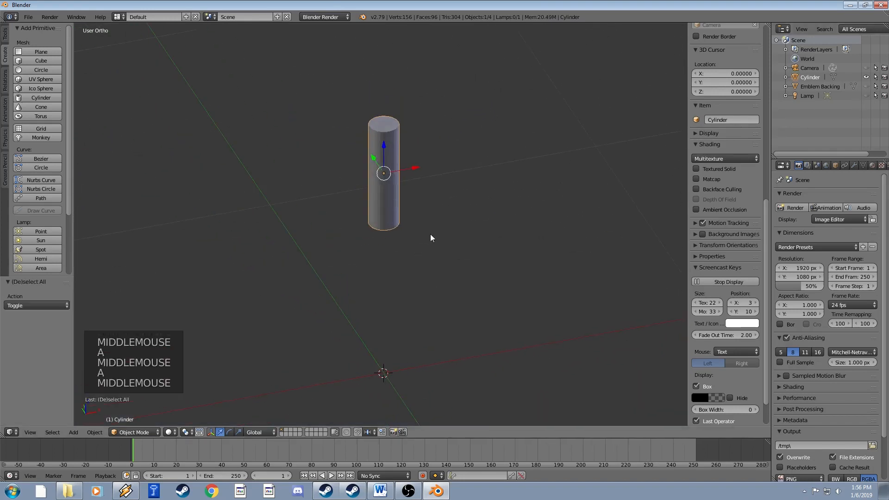
key("a")
right_click(401, 190)
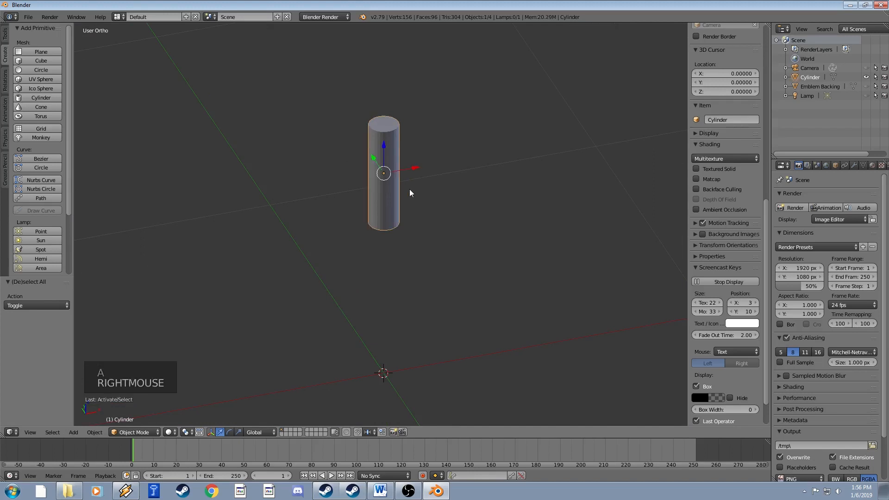
middle_click_drag(421, 187, 411, 204, "shift")
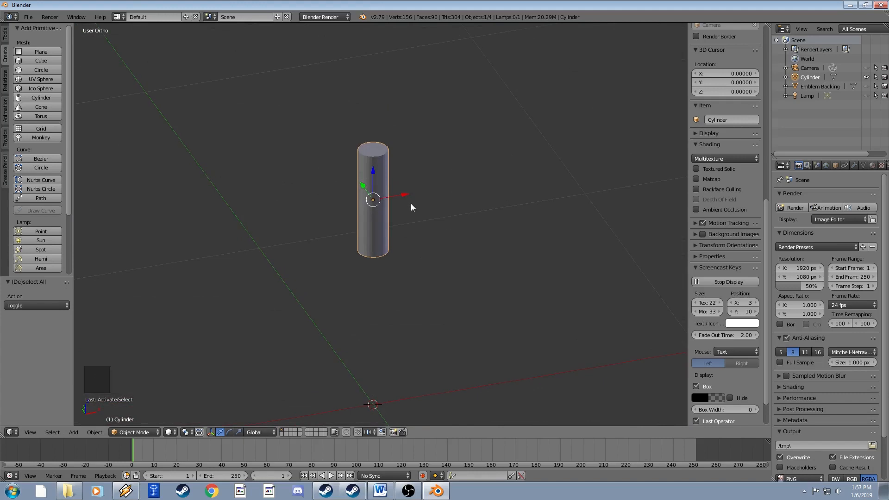
scroll(412, 207, "up", 2)
middle_click_drag(421, 210, 421, 215, "shift")
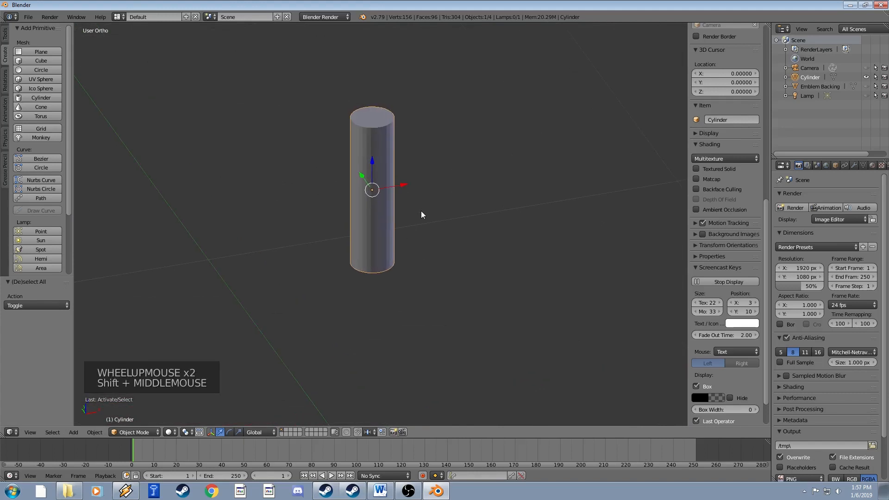
scroll(418, 210, "up", 1)
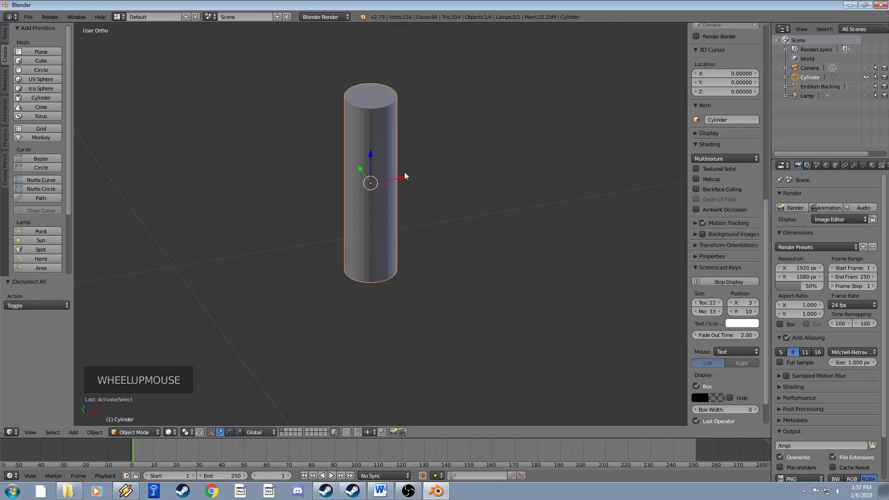
key("Tab")
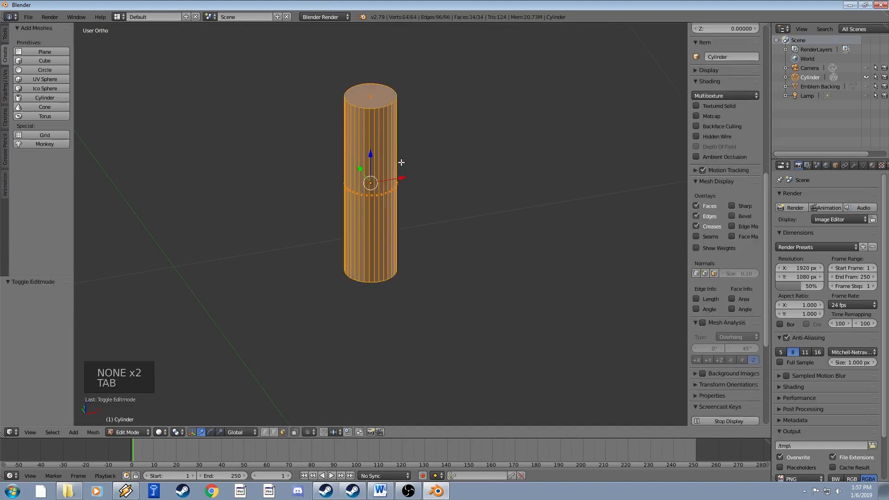
middle_click_drag(401, 163, 433, 210, "shift")
scroll(397, 166, "up", 1)
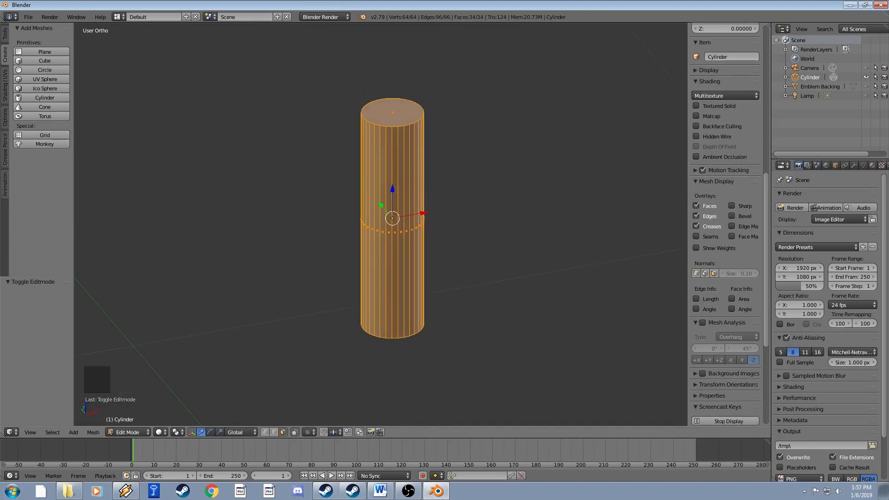
left_click(5, 39)
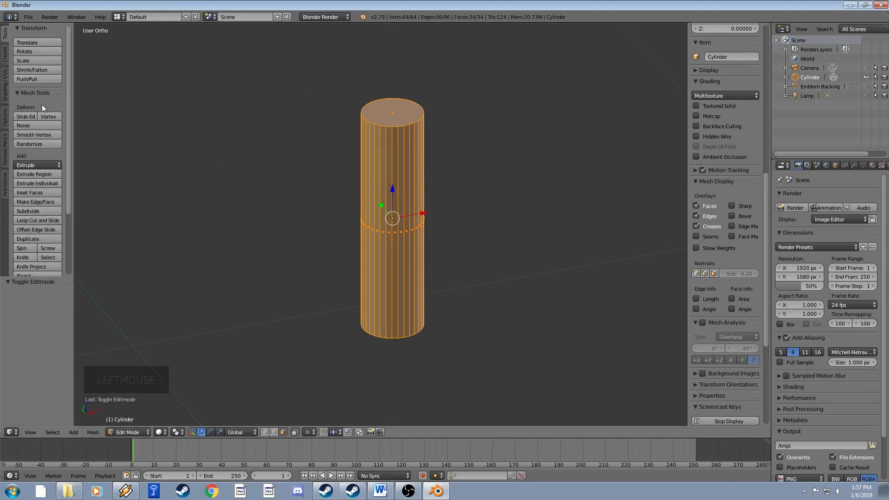
scroll(54, 172, "down", 1)
scroll(53, 173, "down", 3)
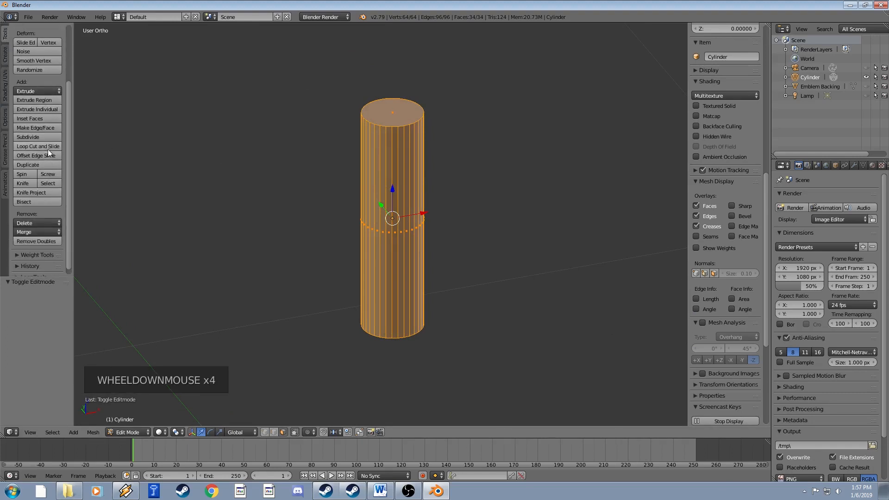
scroll(41, 165, "up", 1)
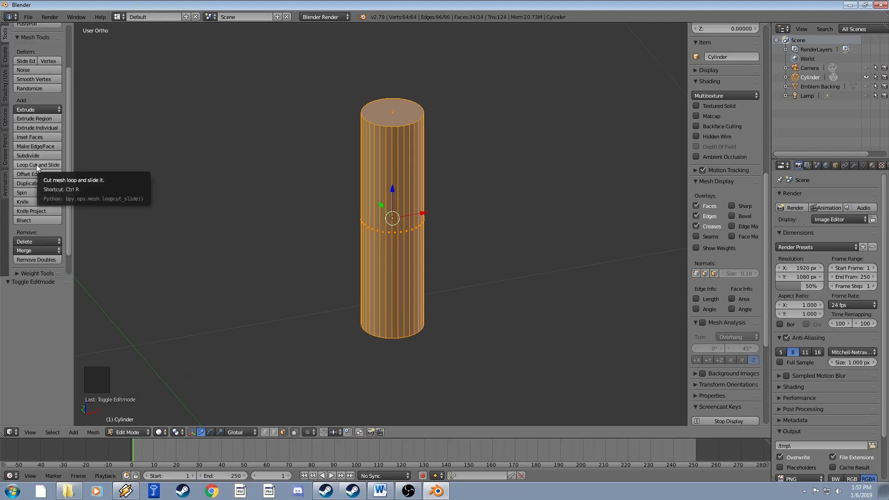
left_click(36, 165)
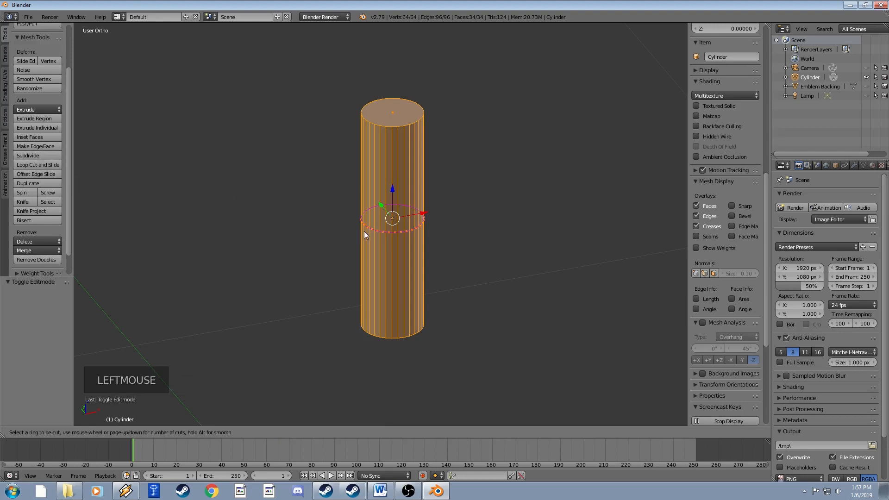
left_click(397, 234)
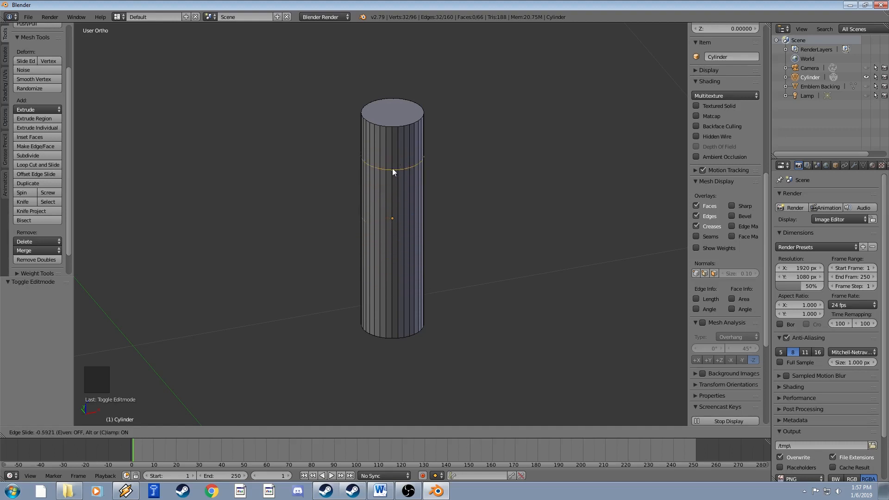
left_click(392, 190)
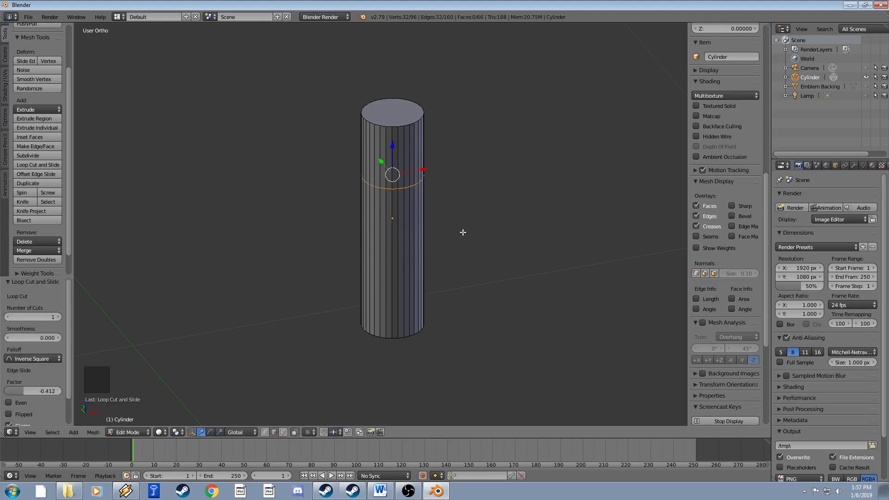
key("ctrl+z")
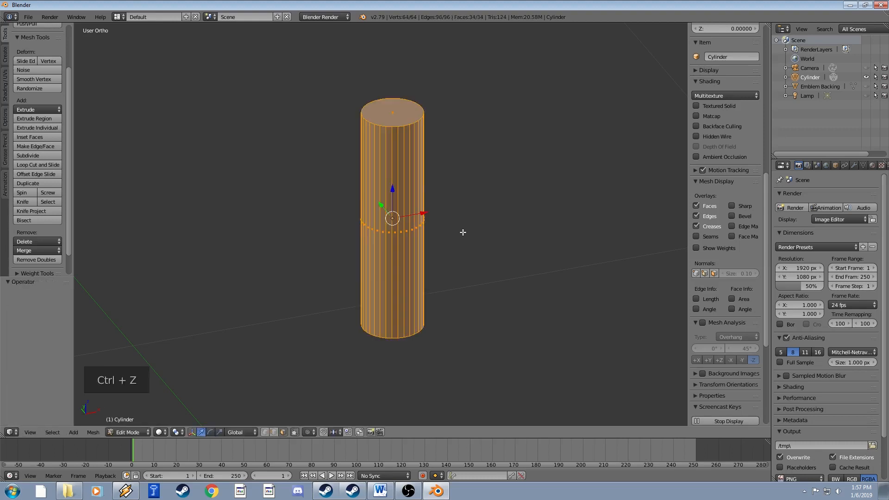
left_click(38, 164)
left_click(435, 250)
left_click(435, 251)
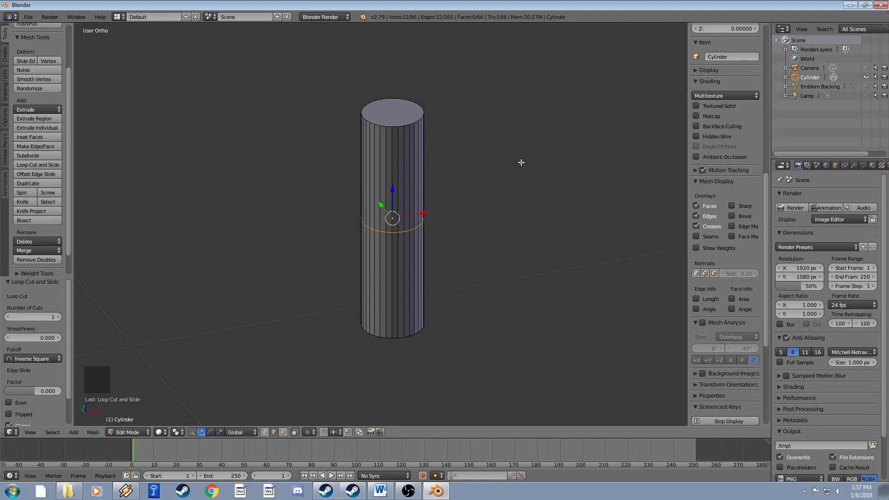
key("ctrl+z")
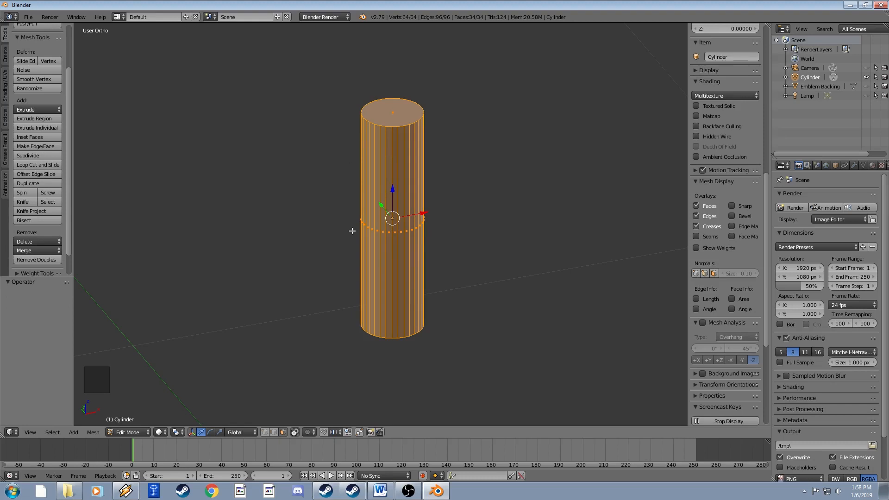
Add 36 evenly spaced horizontal loop cuts along the cylinder's height without sliding them.
left_click(31, 164)
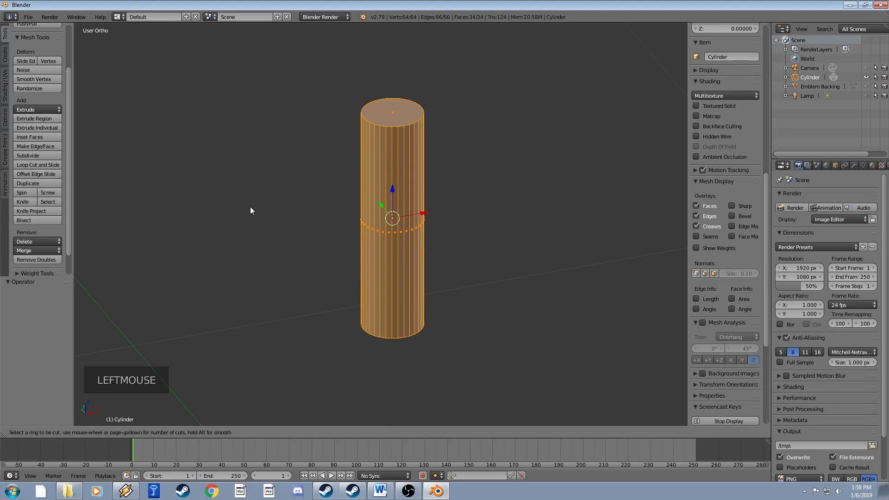
scroll(406, 239, "up", 16)
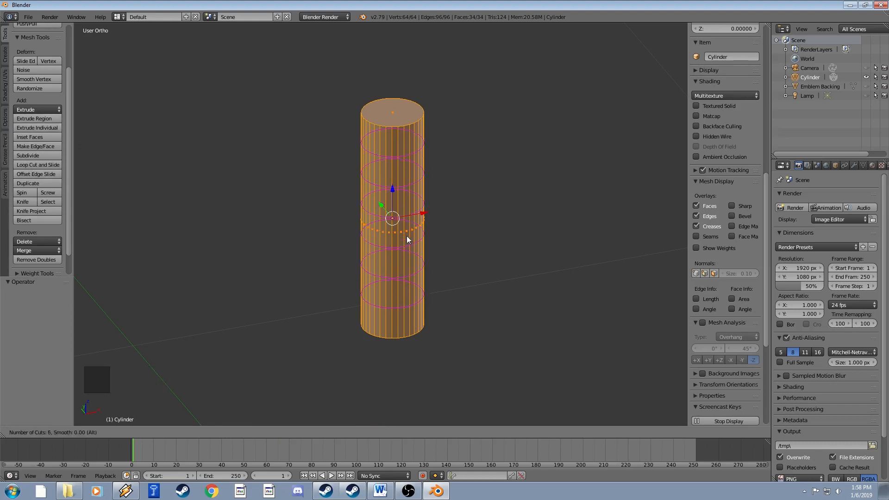
scroll(407, 237, "up", 19)
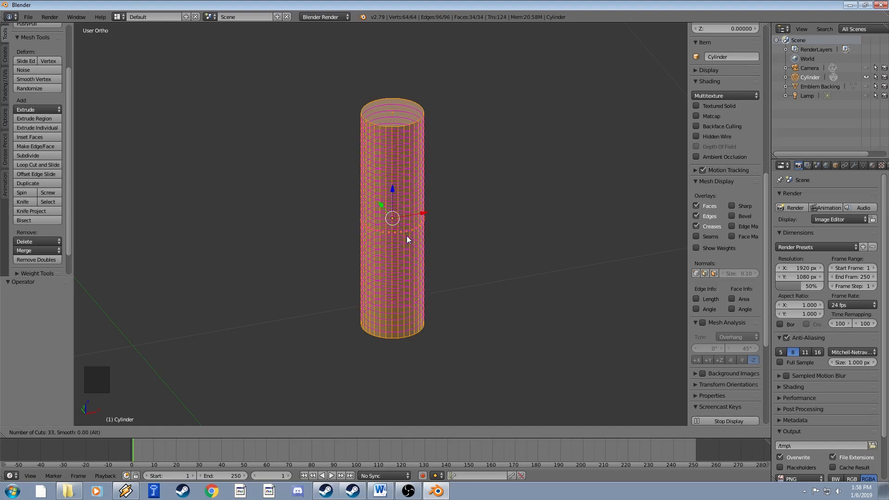
scroll(407, 238, "up", 1)
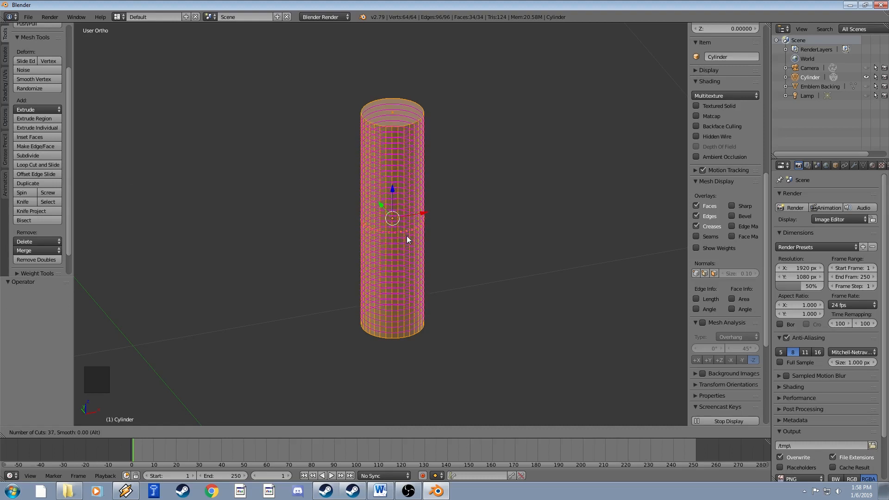
scroll(407, 239, "down", 1)
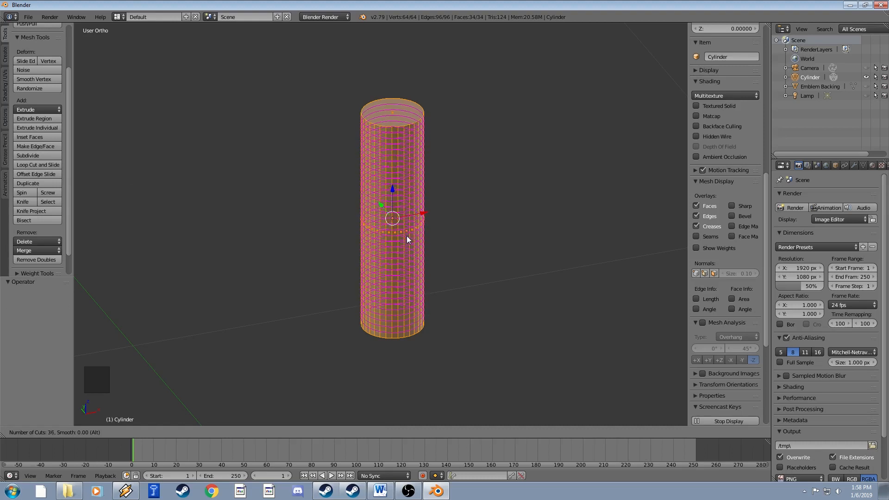
left_click(407, 237)
left_click(406, 235)
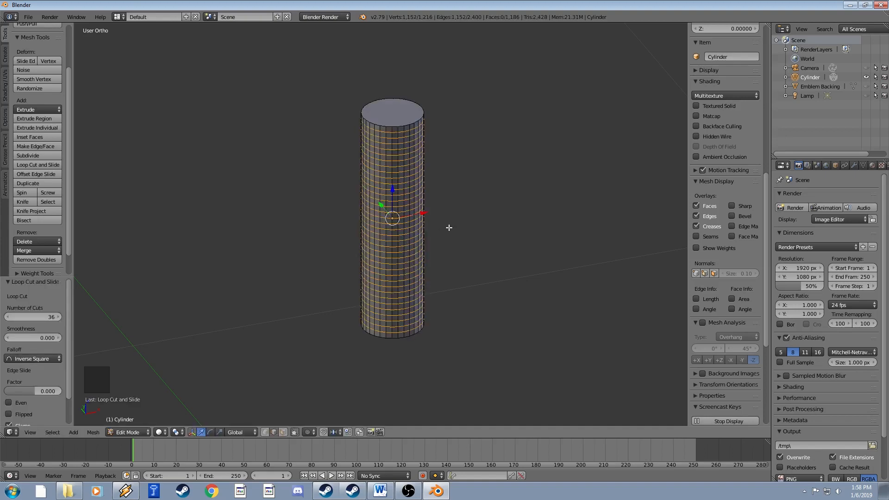
Deselect everything and reframe the view on the finely gridded cylinder.
left_click(446, 244)
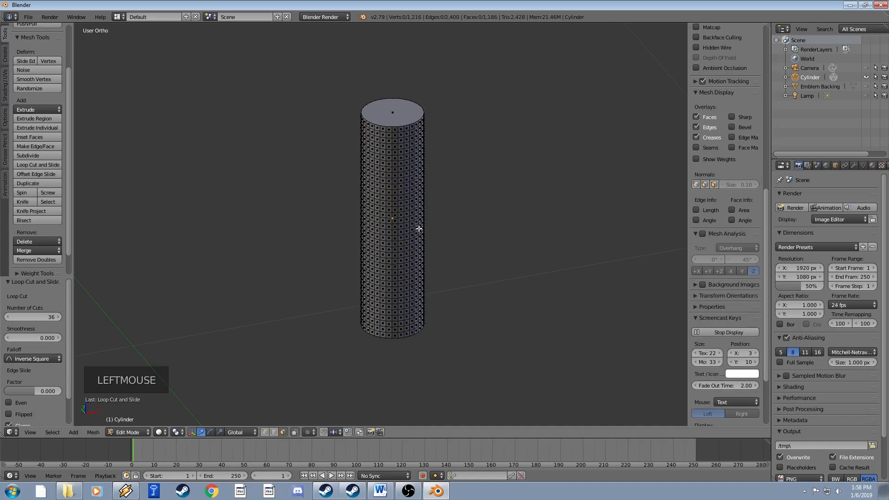
mouse_move(420, 229)
middle_mouse_down()
mouse_move(397, 210)
mouse_move(419, 214)
mouse_move(412, 223)
middle_mouse_up()
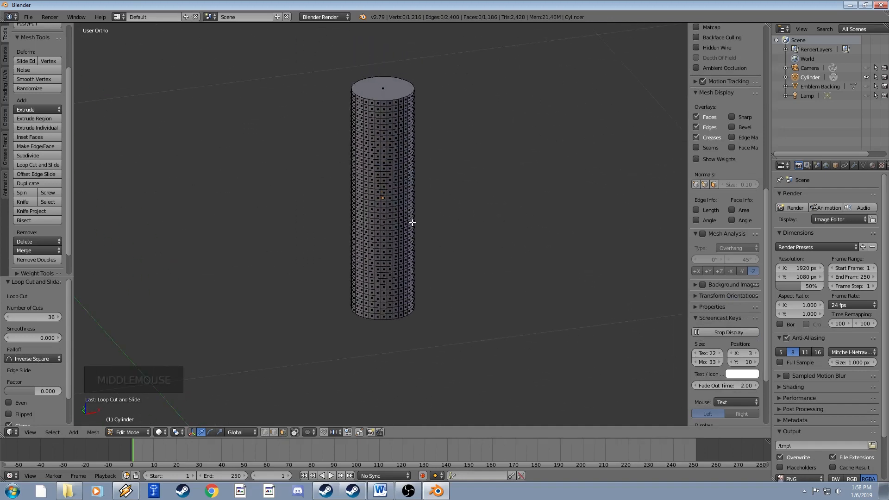
scroll(413, 222, "up", 1)
scroll(412, 223, "down", 1)
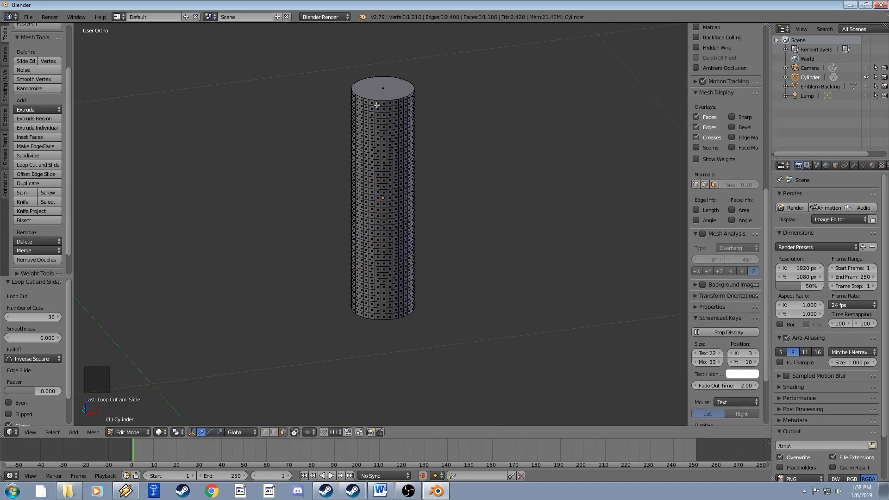
scroll(389, 116, "up", 1)
middle_click_drag(389, 115, 379, 149, "shift")
scroll(379, 149, "up", 1)
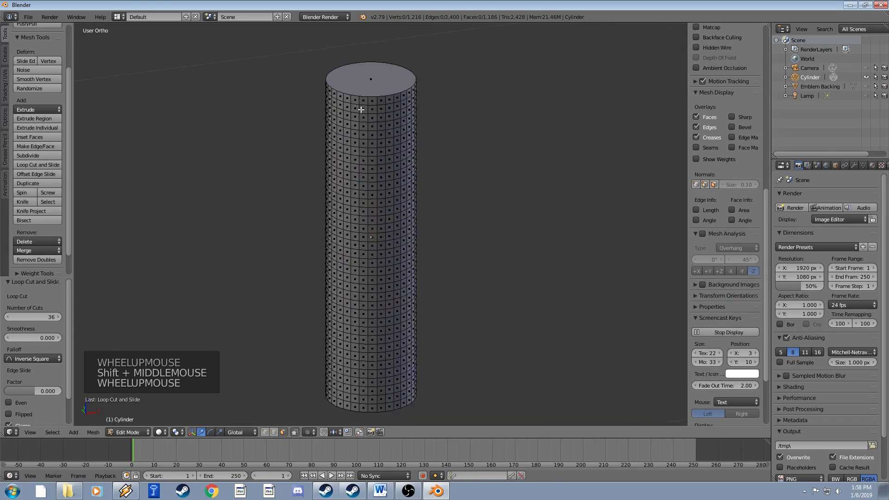
Select the loop at the top rim of the cylinder.
right_click(350, 99, "alt")
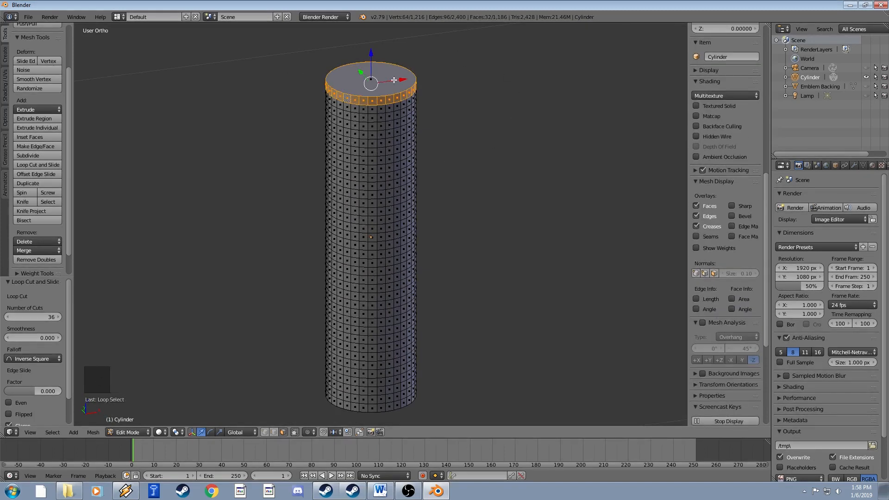
middle_click_drag(392, 96, 385, 179, "shift")
scroll(402, 143, "up", 4)
key("a")
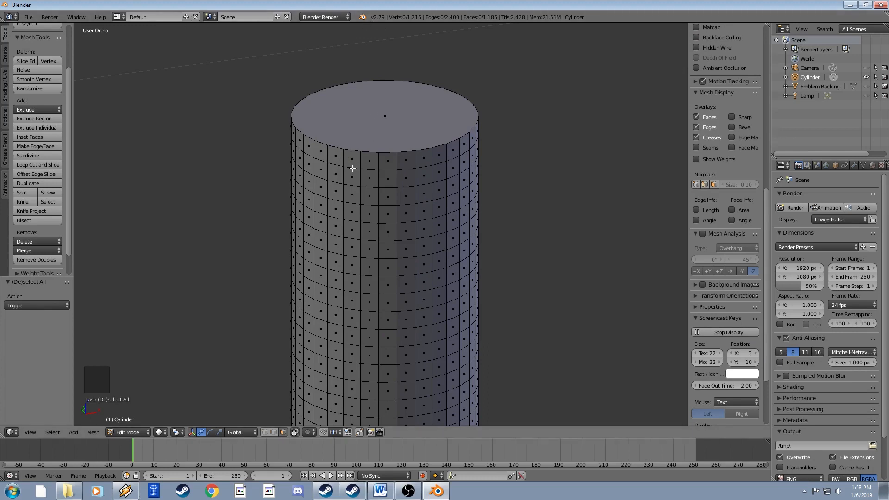
right_click(353, 168, "alt")
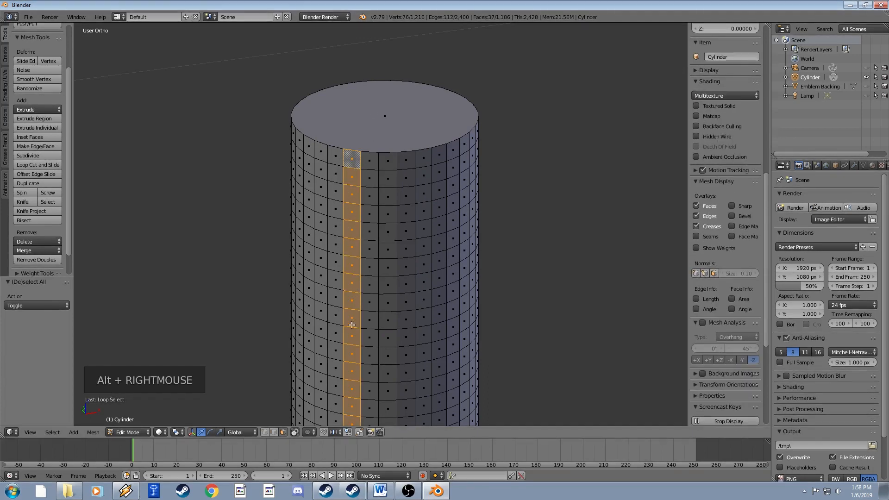
right_click(342, 159, "alt")
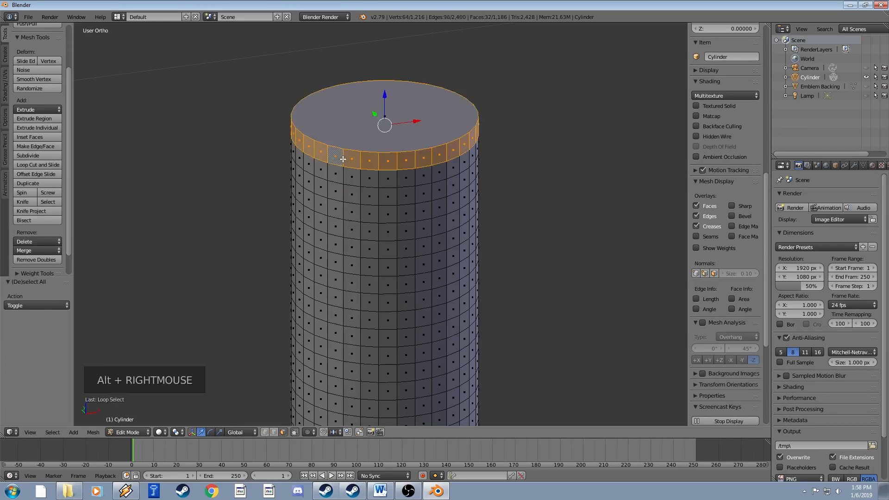
Add the bottom rim loop to the selection and reframe the whole cylinder.
scroll(403, 218, "down", 3)
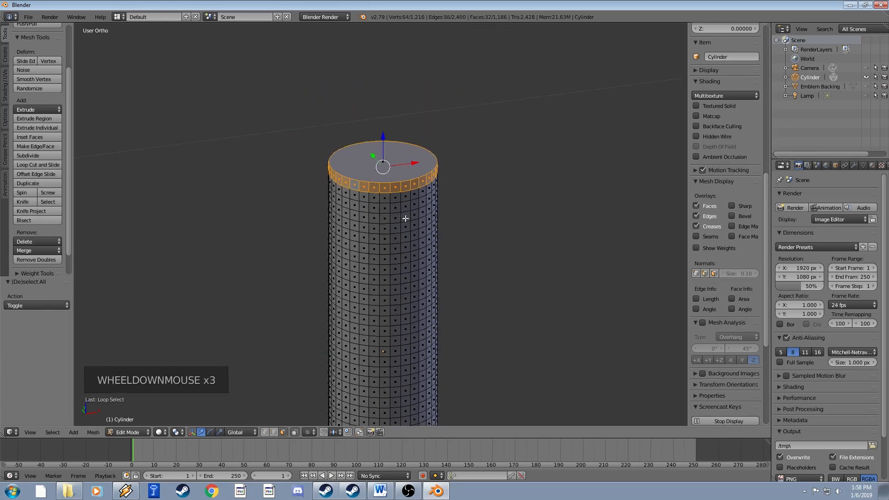
middle_click_drag(420, 251, 417, 143, "shift")
scroll(417, 145, "down", 3)
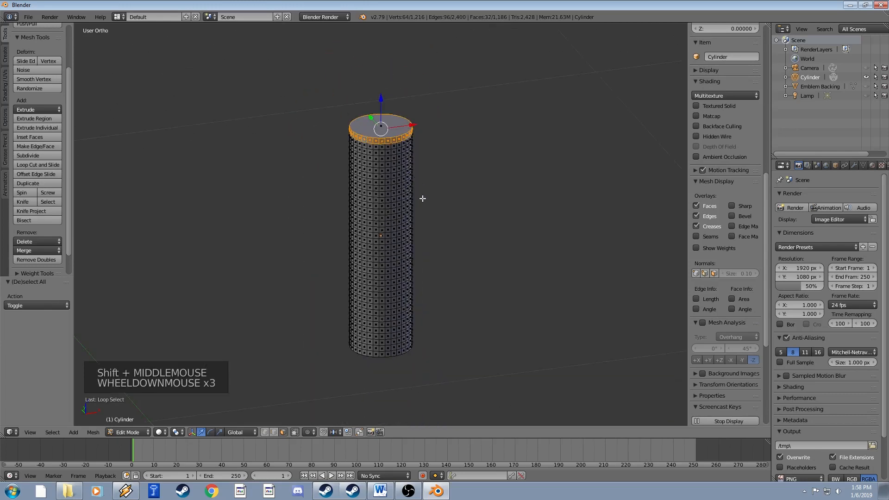
middle_click_drag(421, 199, 423, 143, "shift")
scroll(414, 183, "up", 1)
scroll(413, 182, "up", 1)
middle_click_drag(415, 180, 417, 212, "shift")
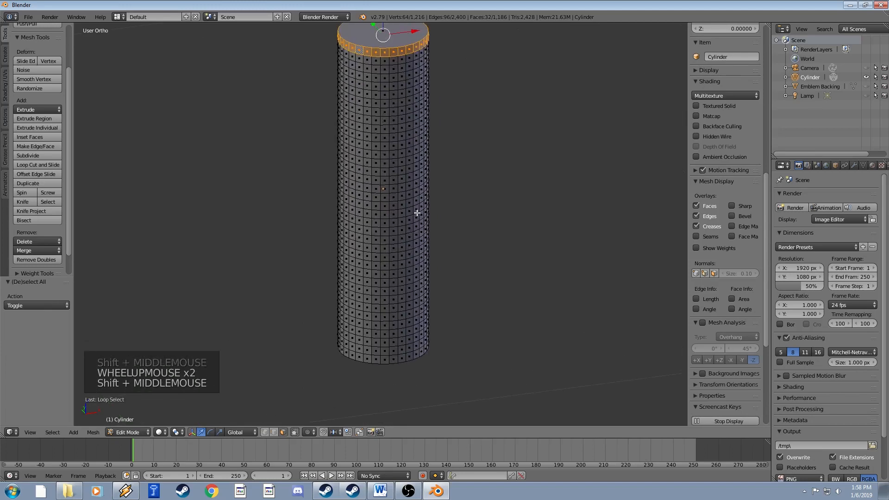
right_click(356, 358, "alt+shift")
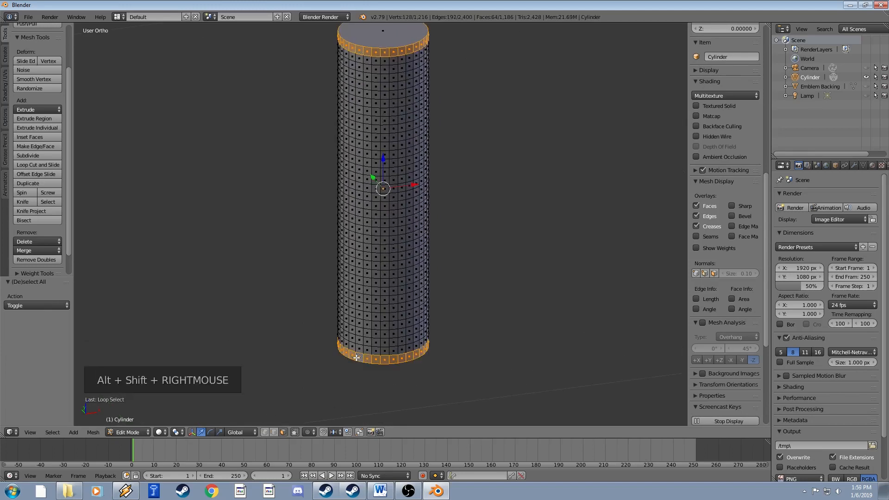
scroll(425, 227, "down", 1)
middle_click_drag(425, 227, 417, 256, "shift")
scroll(425, 260, "down", 2)
scroll(427, 256, "up", 1)
scroll(418, 256, "up", 1)
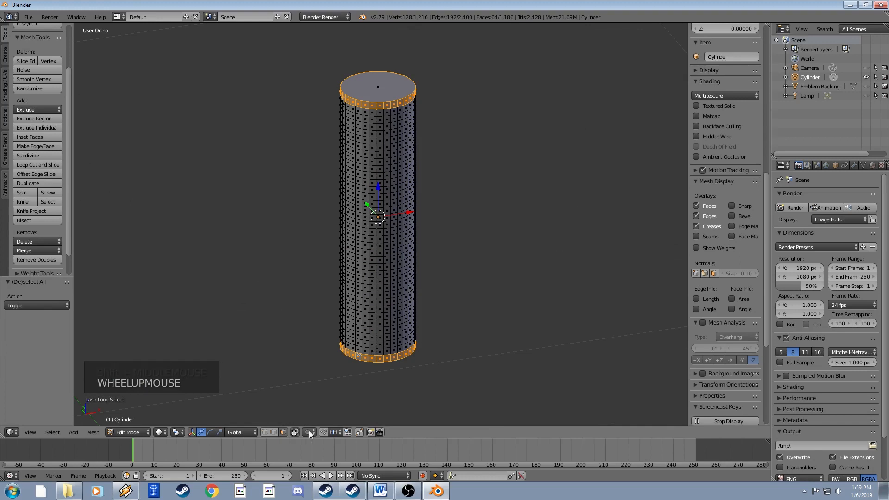
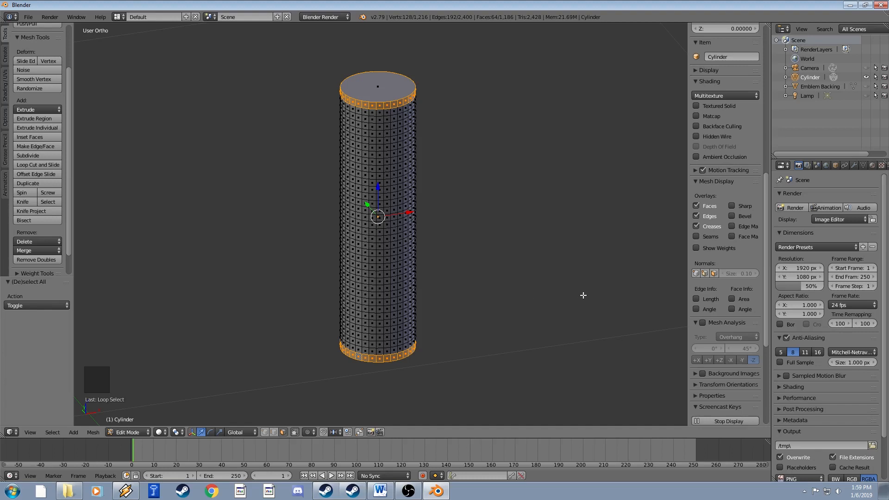
Try shrinking the end rings with height locked (to 0.734), then undo the attempts.
key("s")
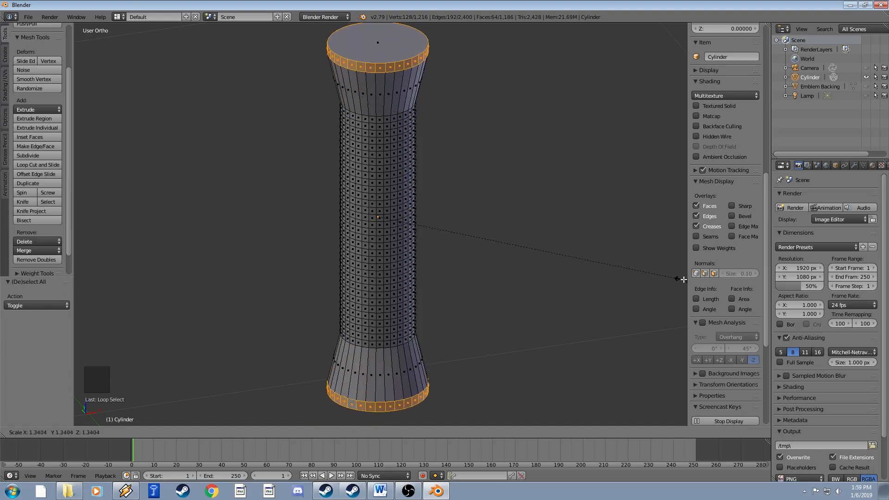
left_click(615, 275)
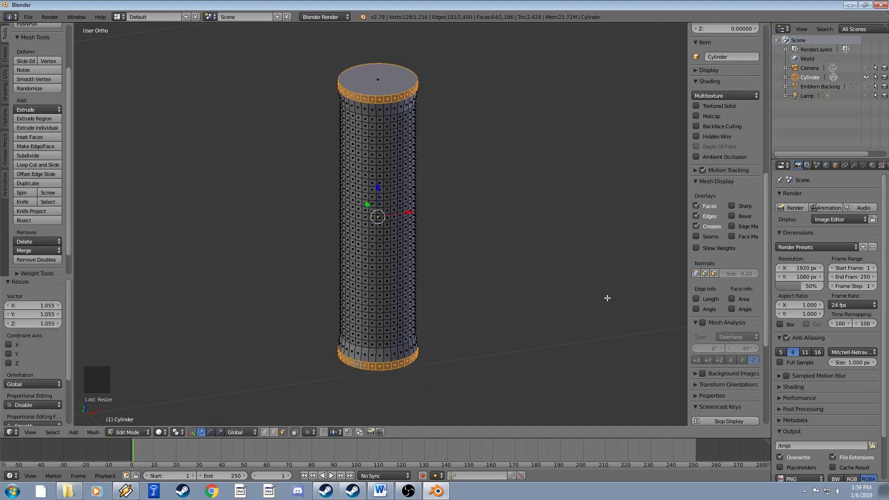
key("ctrl+z")
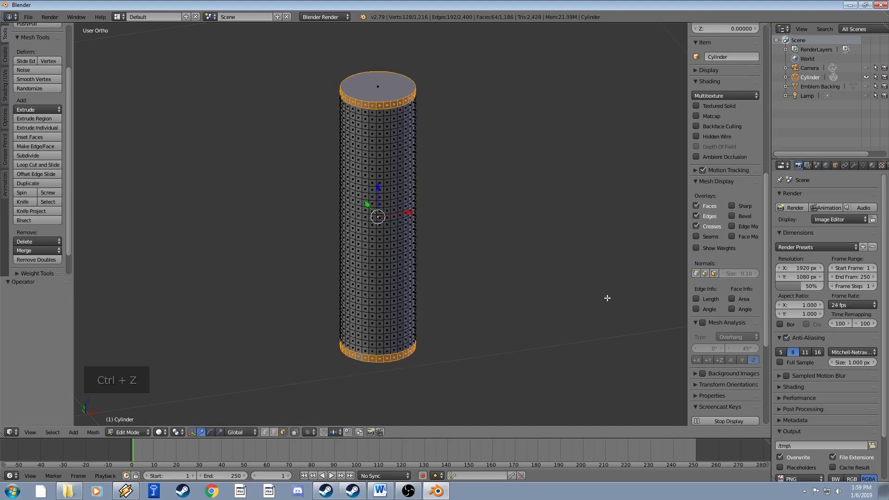
key("s")
key("shift+z")
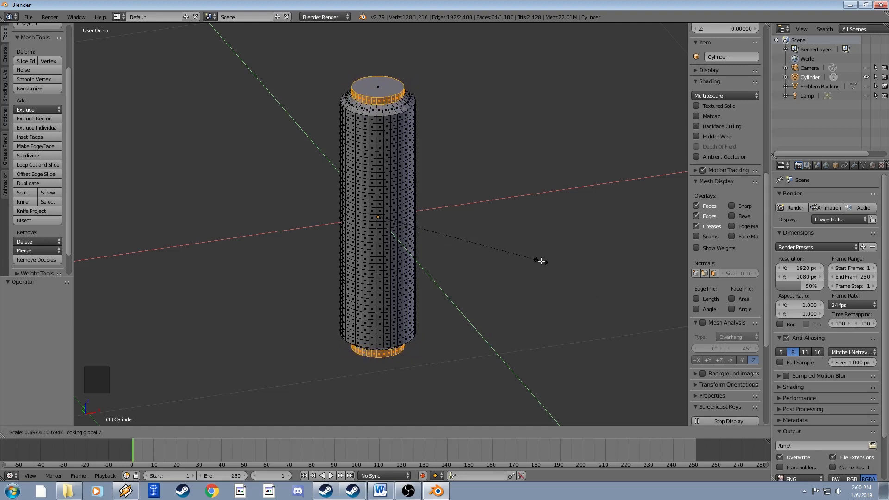
left_click(550, 263)
key("ctrl+z")
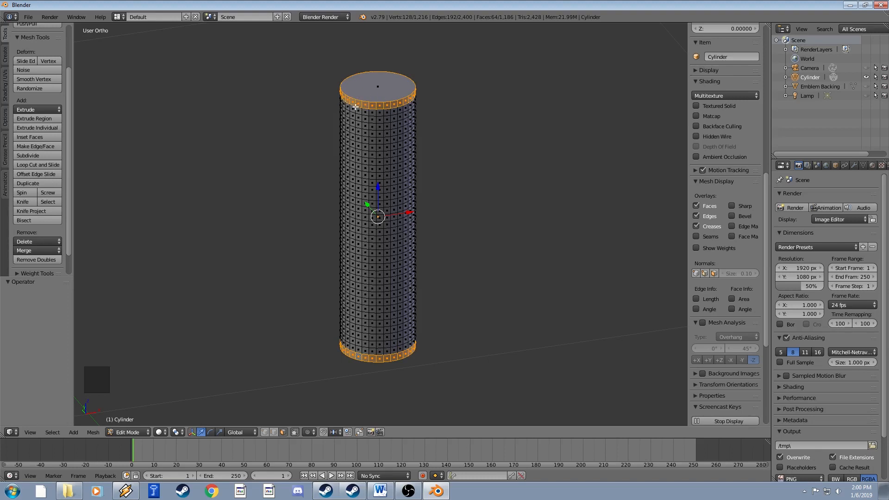
Enable Connected proportional editing with Smooth falloff and begin a height-locked scale of the end rings.
left_click(309, 432)
left_click(326, 392)
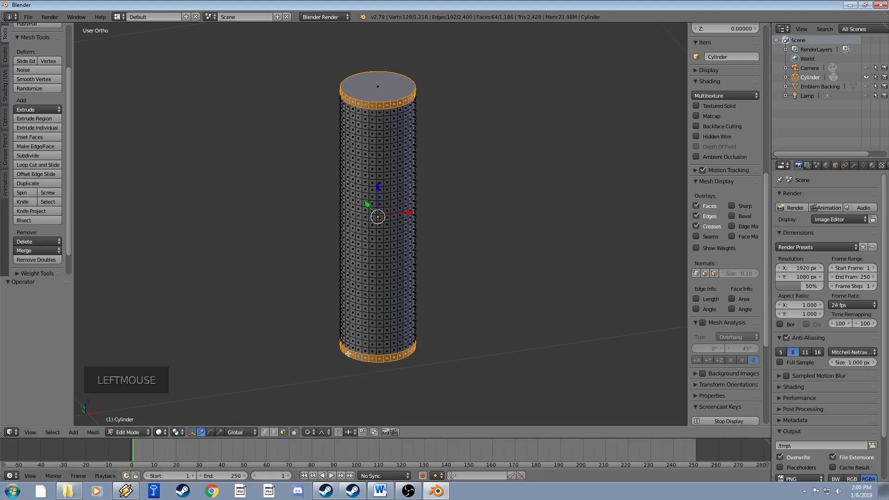
left_click(326, 435)
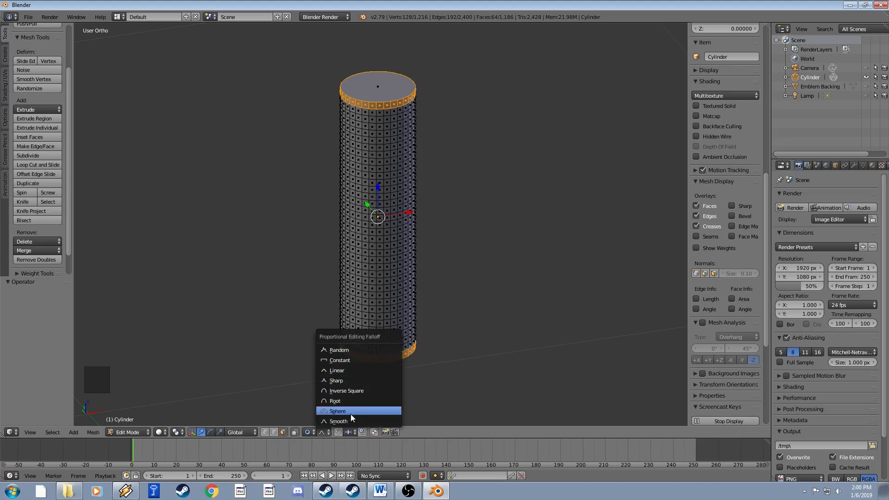
left_click(346, 427)
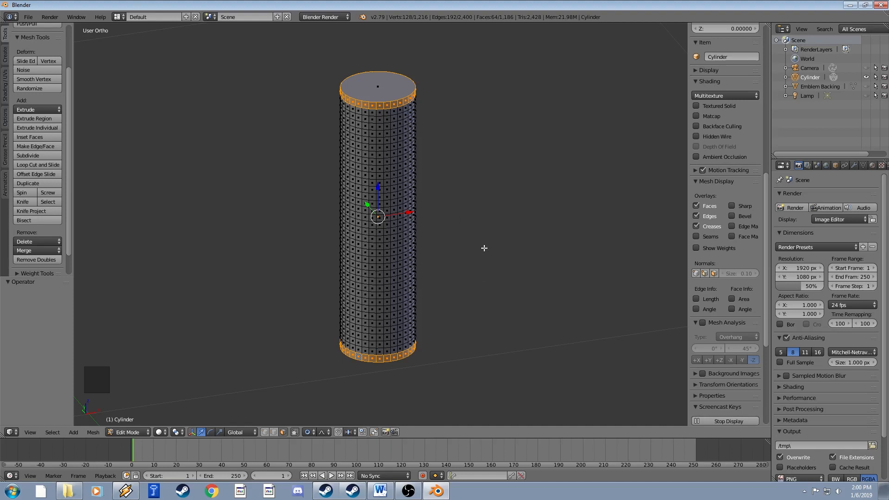
key("s")
key("shift+z")
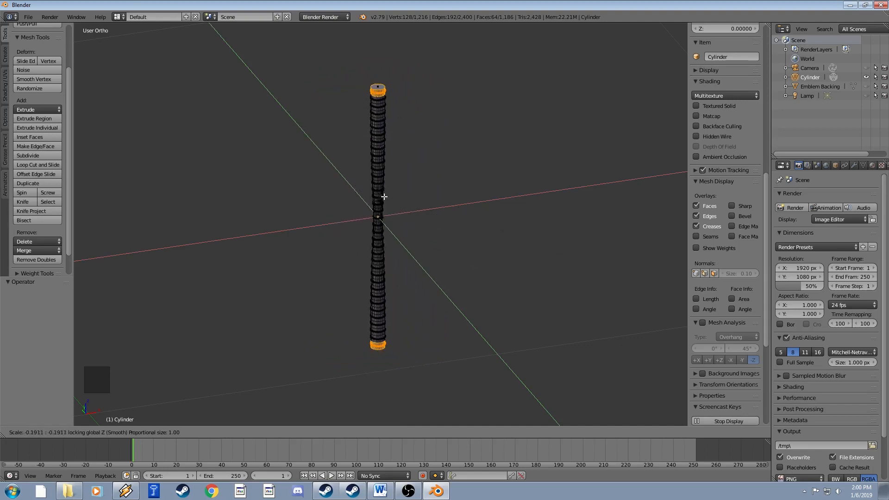
Tune the proportional falloff size and confirm the end rings at 0.713 scale, bulging the handle's middle.
scroll(533, 244, "up", 4)
scroll(532, 244, "up", 14)
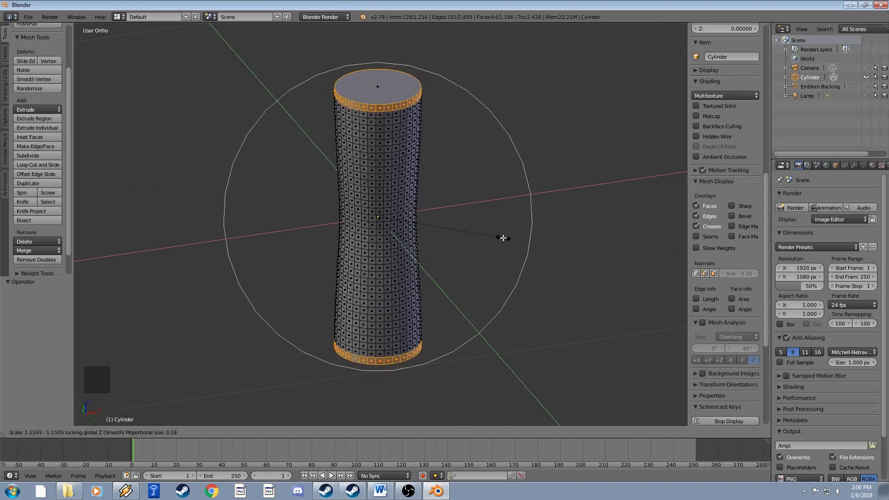
scroll(500, 238, "up", 4)
scroll(500, 238, "down", 6)
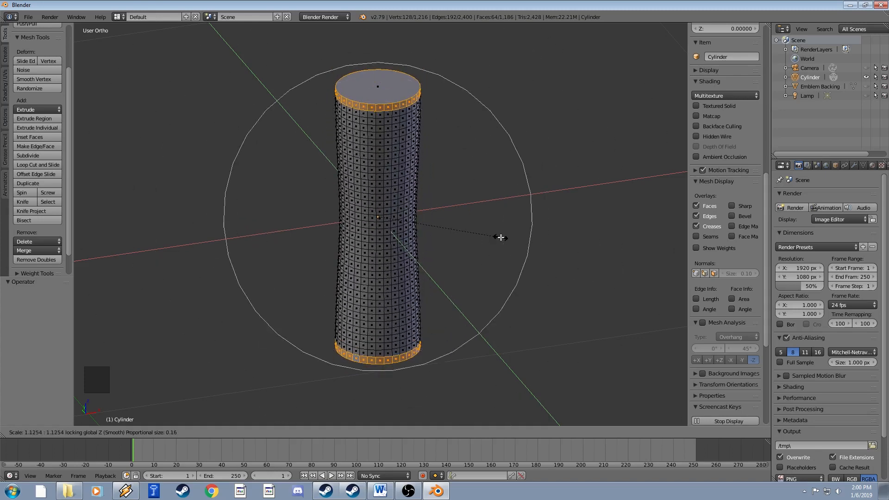
scroll(501, 238, "up", 7)
scroll(500, 238, "down", 10)
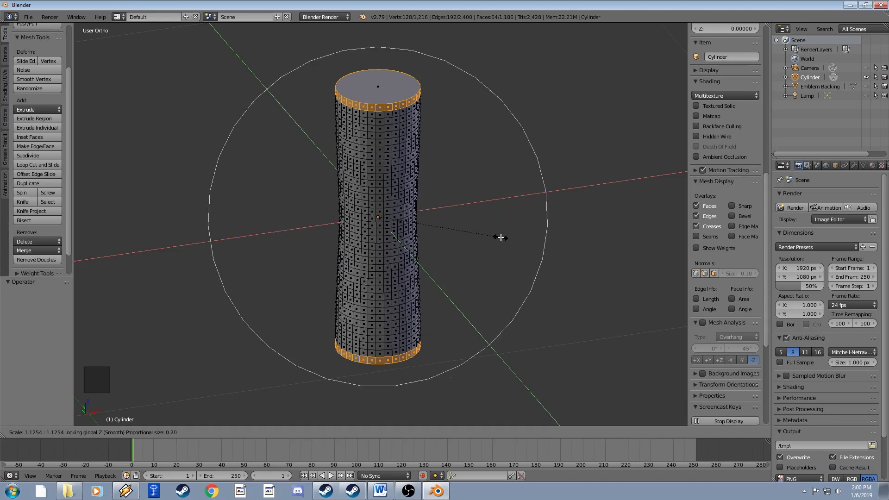
scroll(501, 237, "up", 10)
scroll(501, 238, "down", 5)
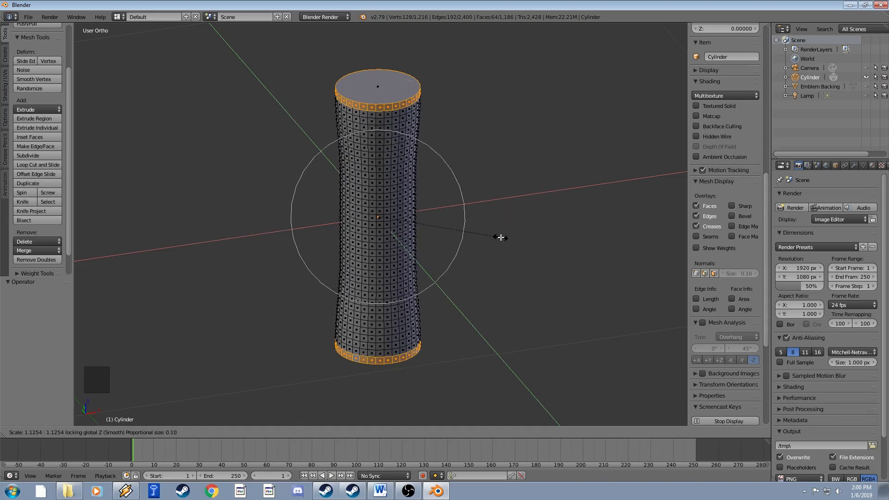
scroll(500, 238, "up", 2)
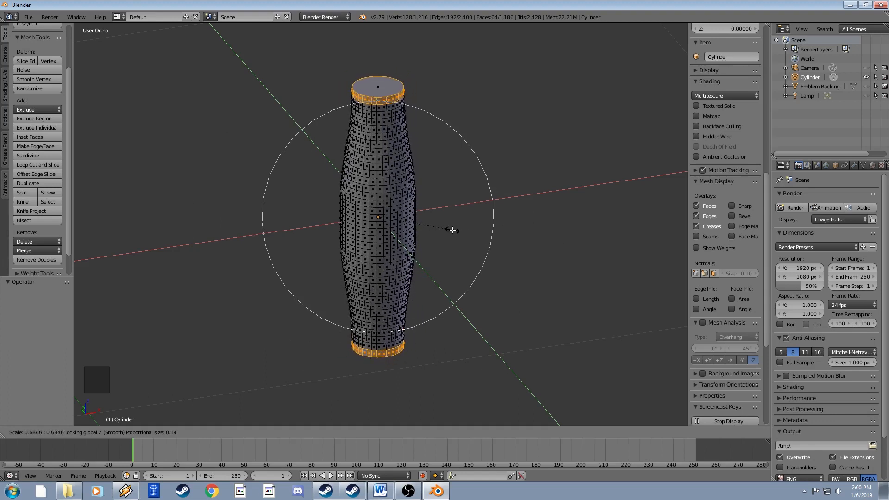
scroll(453, 230, "down", 1)
scroll(452, 230, "up", 3)
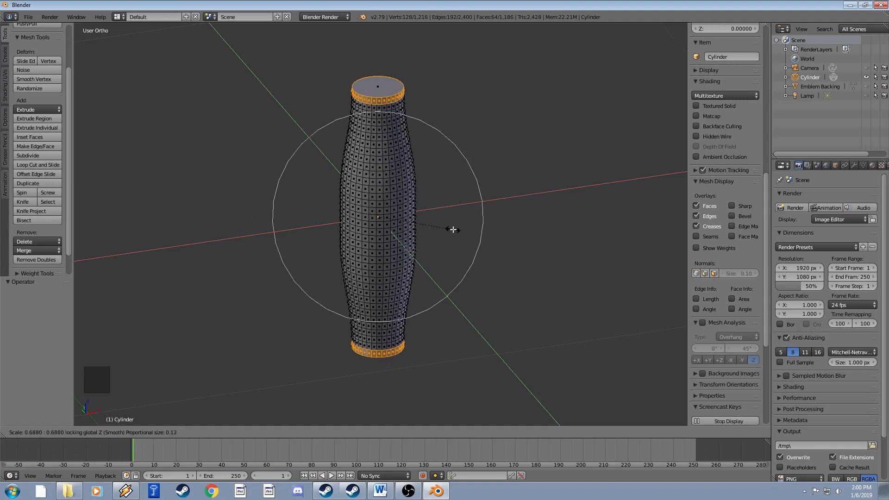
scroll(453, 230, "down", 6)
scroll(453, 230, "up", 17)
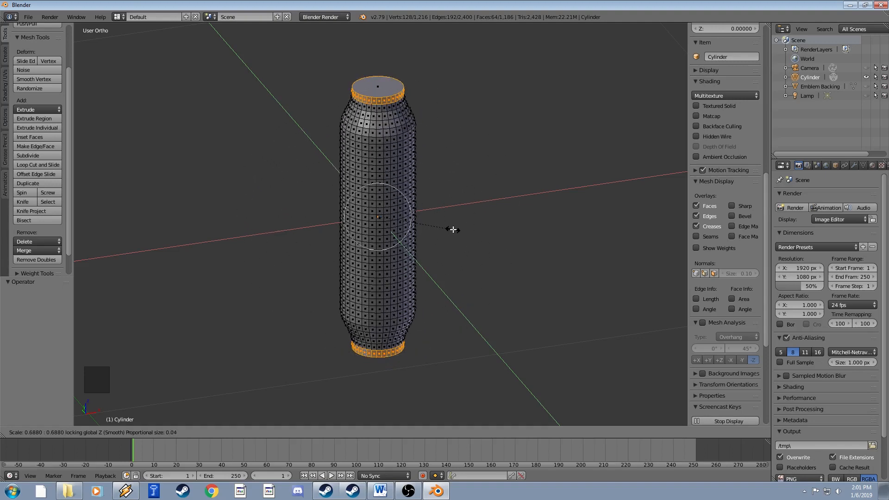
scroll(453, 230, "down", 4)
scroll(453, 230, "up", 8)
scroll(453, 230, "down", 8)
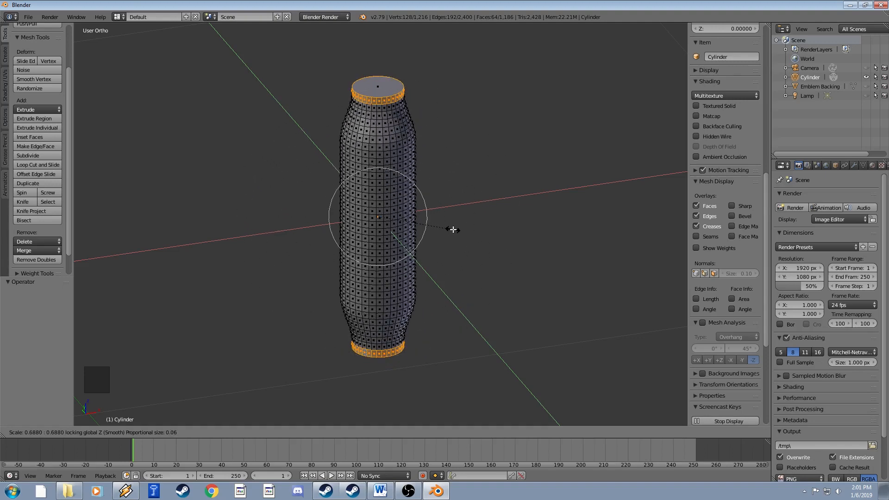
scroll(453, 230, "down", 3)
scroll(453, 230, "up", 9)
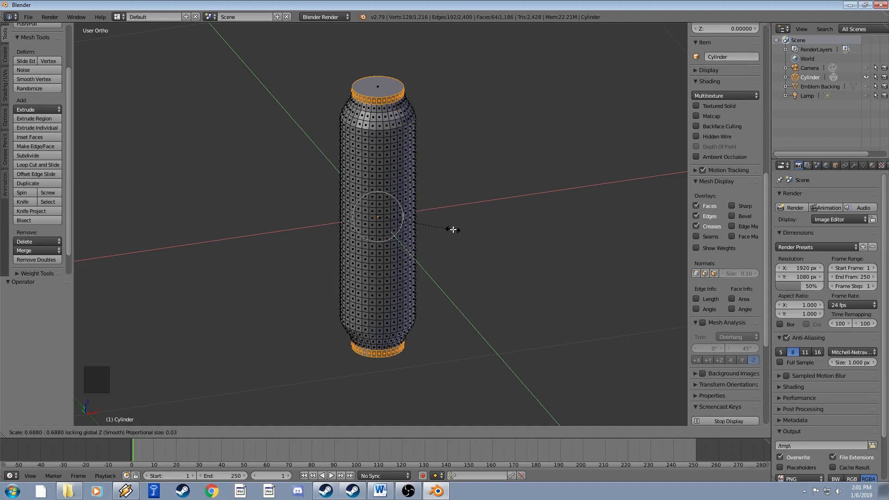
scroll(453, 230, "down", 20)
scroll(453, 230, "up", 7)
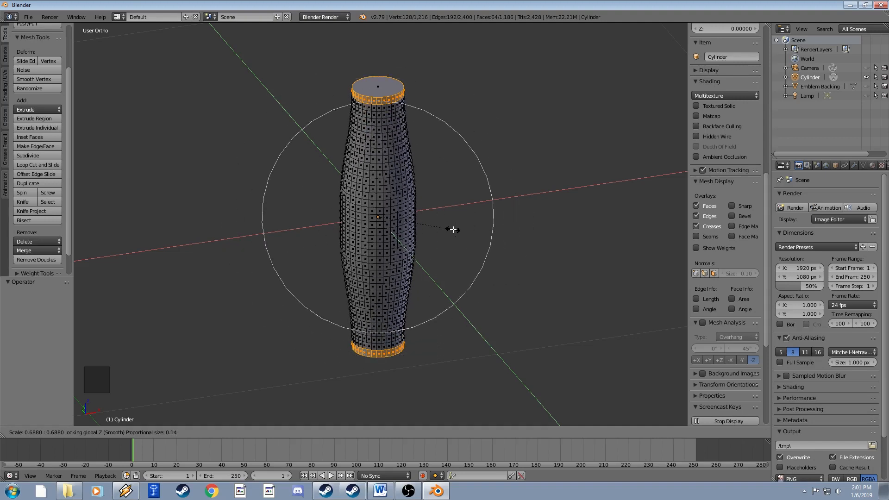
scroll(452, 230, "down", 1)
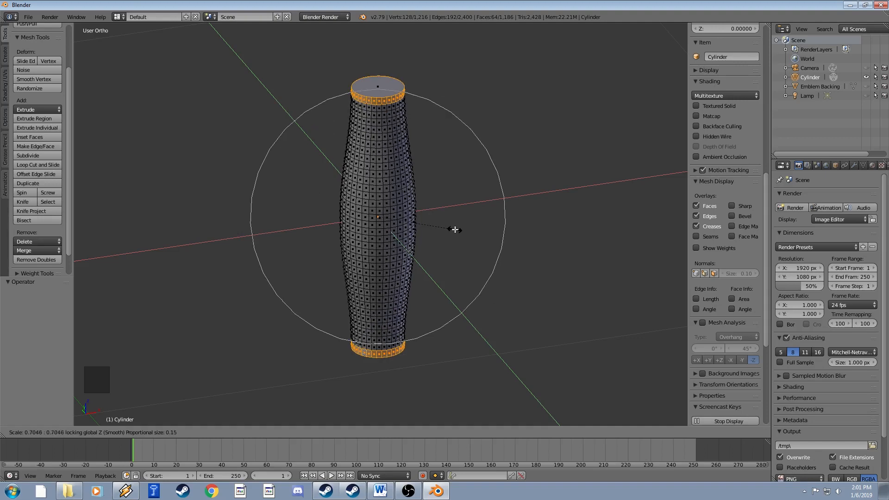
left_click(455, 229)
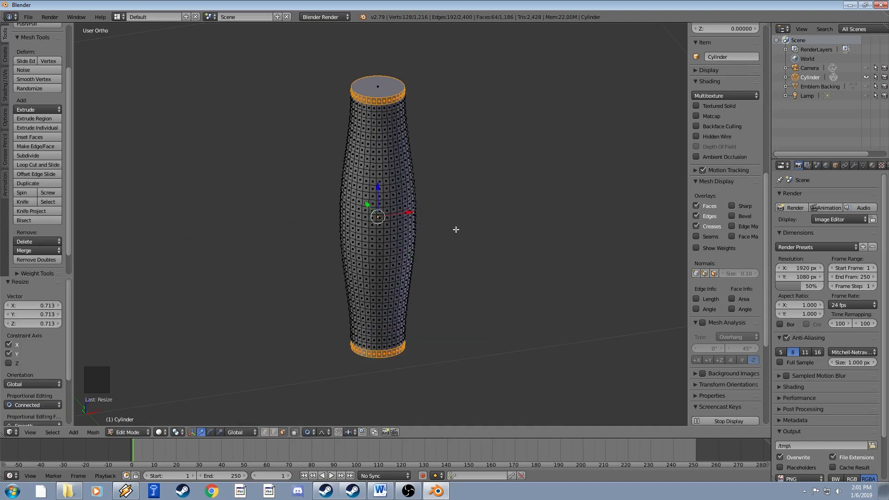
Return to Object Mode and orbit around the barrel-shaped handle.
key("Tab")
scroll(419, 226, "down", 5)
middle_click_drag(419, 226, 442, 201)
scroll(429, 237, "up", 3)
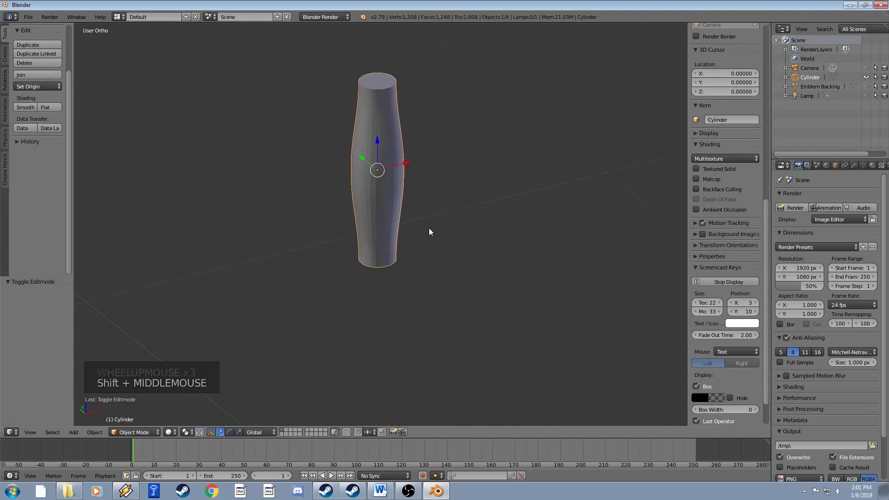
Re-enter Edit Mode and select the handle's bottom face from underneath.
scroll(429, 227, "up", 1)
key("Tab")
mouse_move(421, 244)
middle_mouse_down("shift")
mouse_move(422, 260)
mouse_move(421, 240)
middle_mouse_up("shift")
middle_click_drag(422, 241, 417, 268)
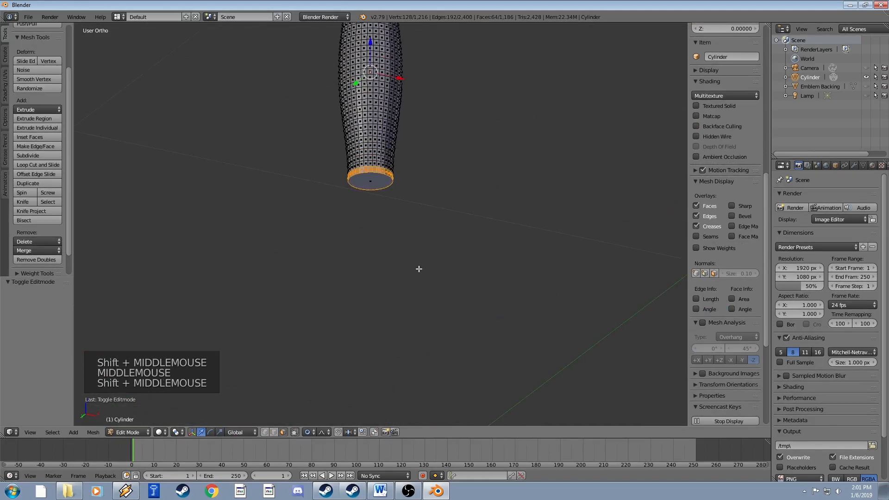
right_click(373, 200)
scroll(373, 200, "up", 2)
middle_click_drag(372, 200, 389, 254, "shift")
scroll(367, 203, "up", 1)
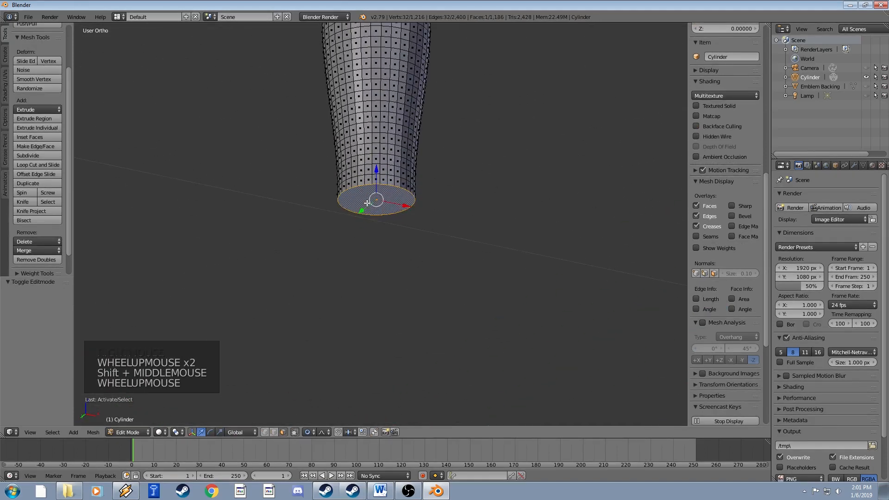
Extrude the bottom face a short distance, trying and undoing a slight enlargement.
key("e")
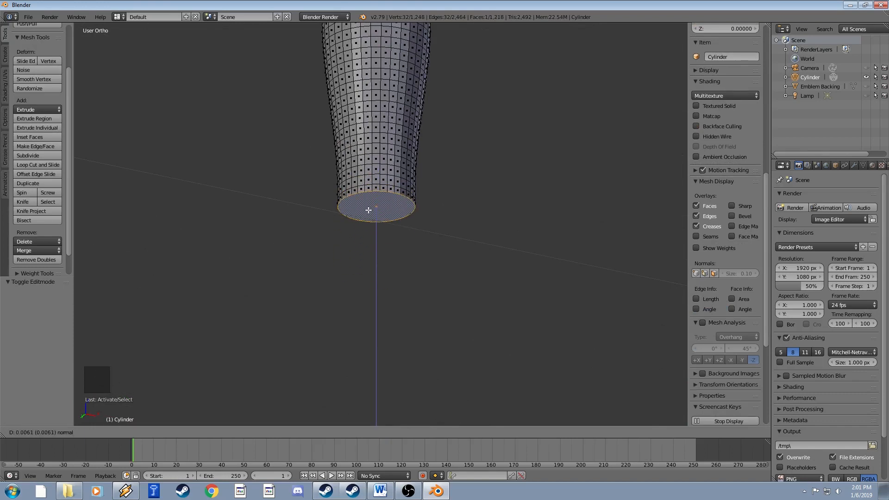
left_click(369, 210)
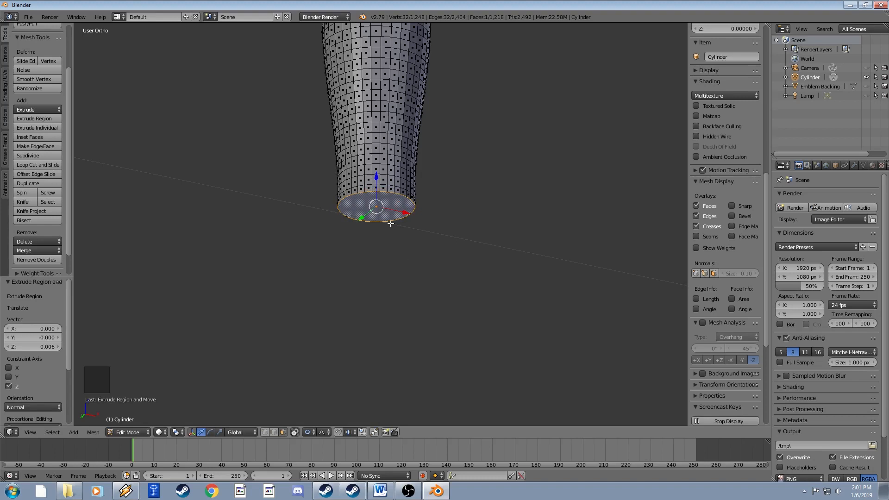
key("s")
left_click(412, 231)
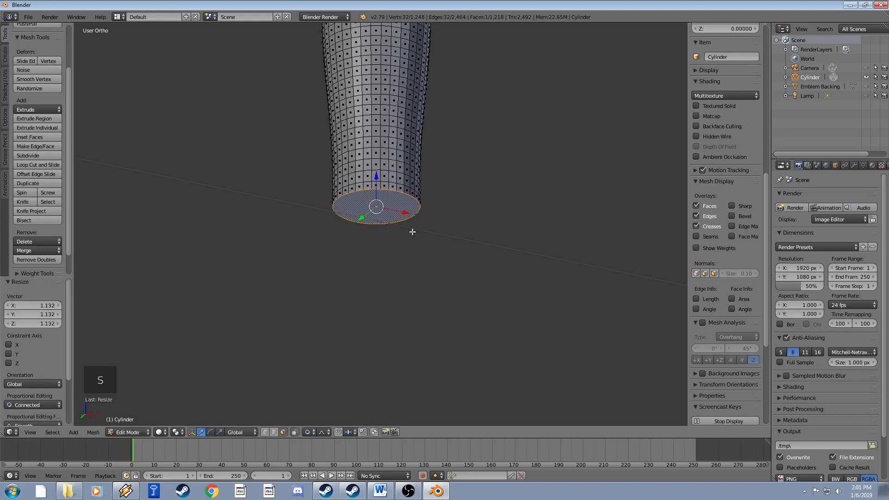
key("ctrl+z")
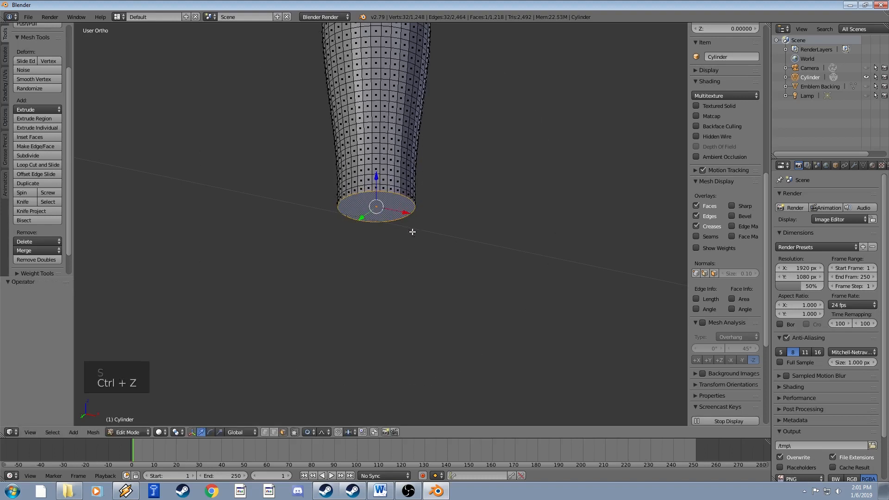
Turn proportional editing off and begin widening the bottom face ring to about 1.293.
left_click(310, 432)
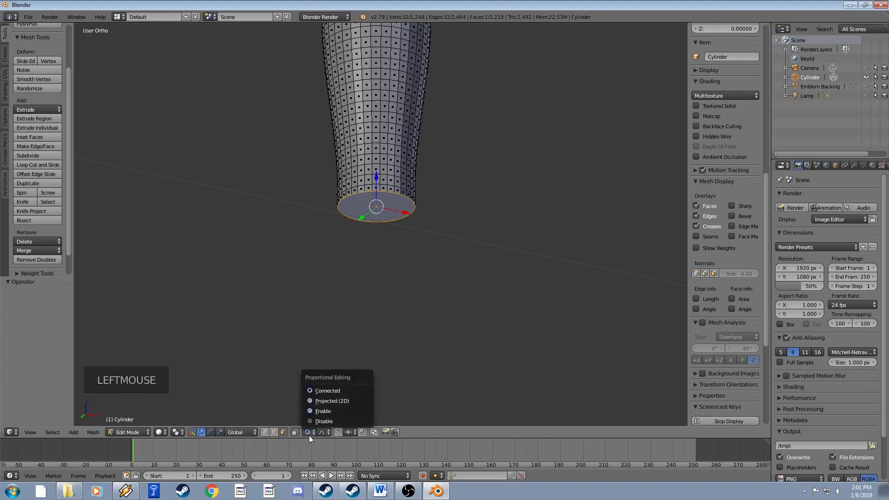
left_click(323, 421)
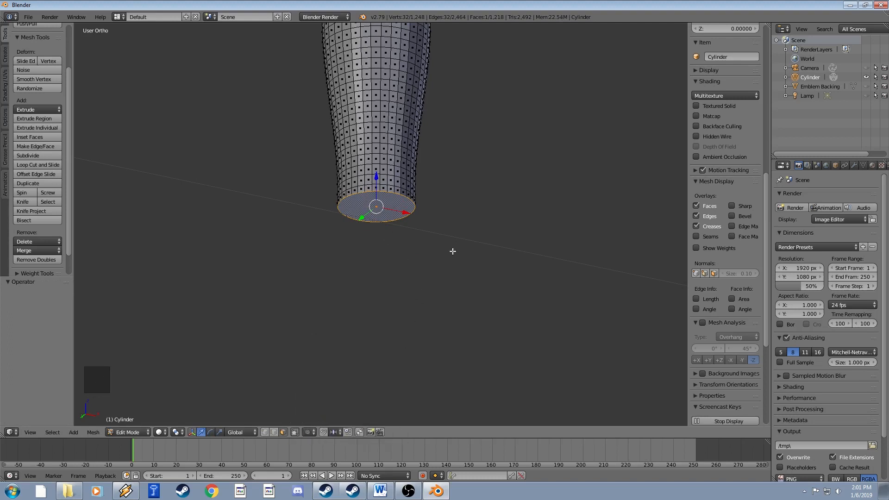
key("s")
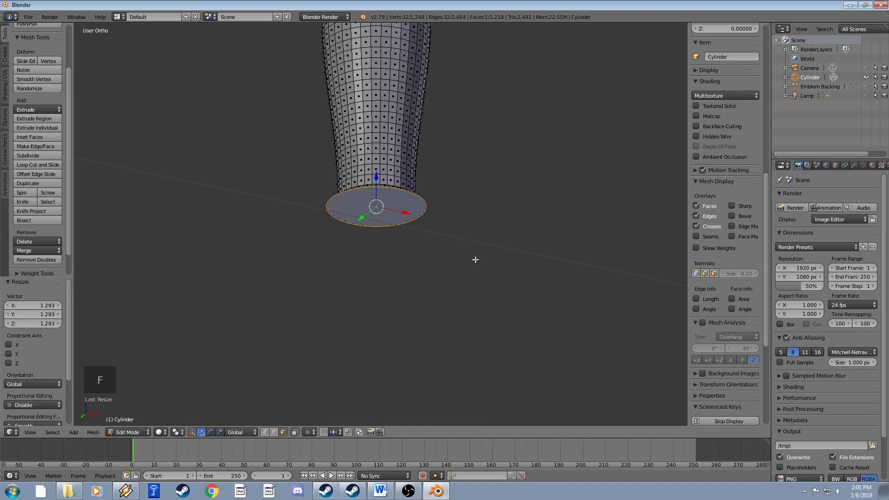
Lower the bottom ring along Z and flare it outward to 1.775 scale.
key("z")
key("x")
key("z")
mouse_move(387, 254)
middle_mouse_down()
mouse_move(385, 272)
mouse_move(386, 263)
middle_mouse_up()
key("g")
key("z")
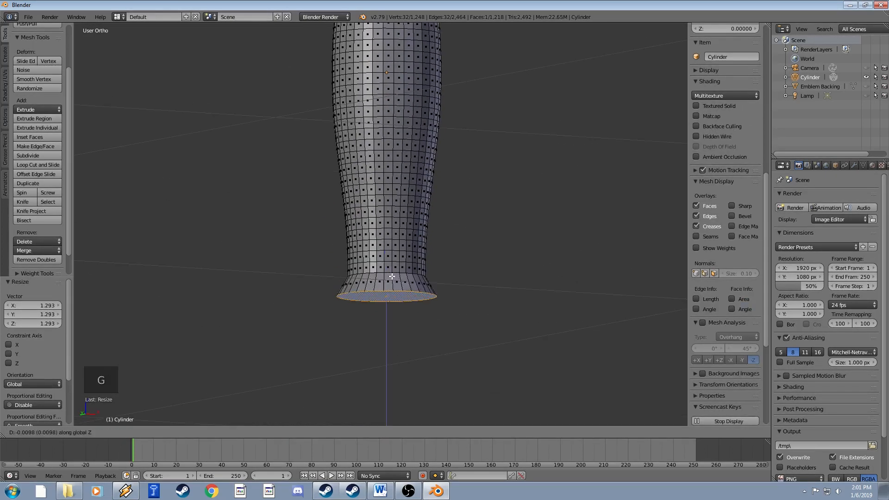
left_click(411, 299)
key("s")
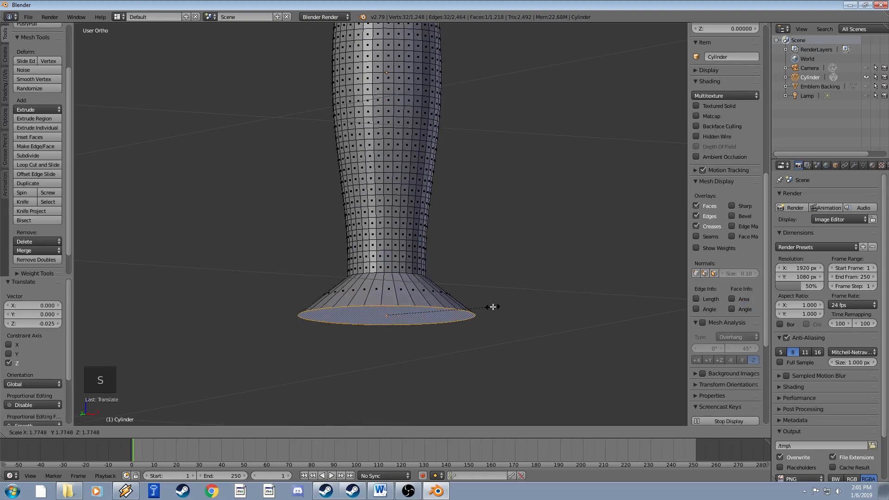
left_click(494, 307)
Extrude the ring downward into a short drum base and inspect it in Object Mode.
key("e")
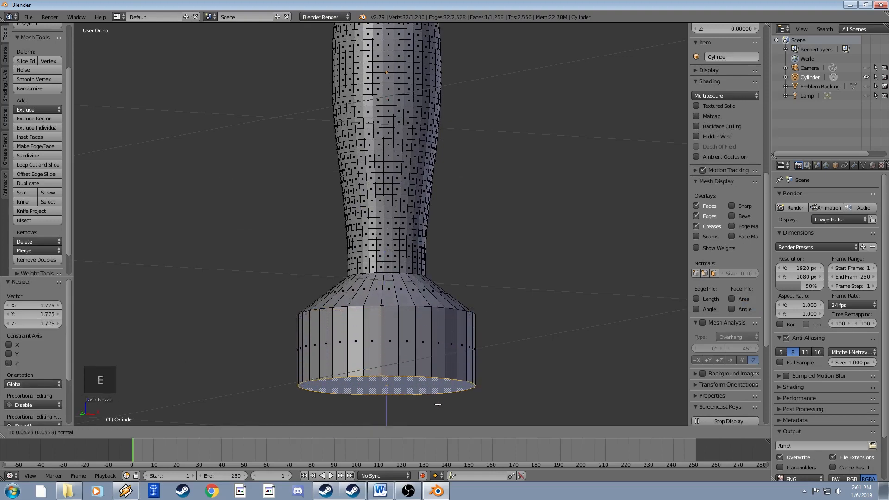
left_click(439, 409)
scroll(447, 306, "down", 5)
key("Tab")
middle_click_drag(446, 300, 411, 252)
scroll(420, 243, "down", 3)
middle_click_drag(411, 252, 407, 274)
scroll(409, 271, "down", 1)
scroll(407, 274, "up", 3)
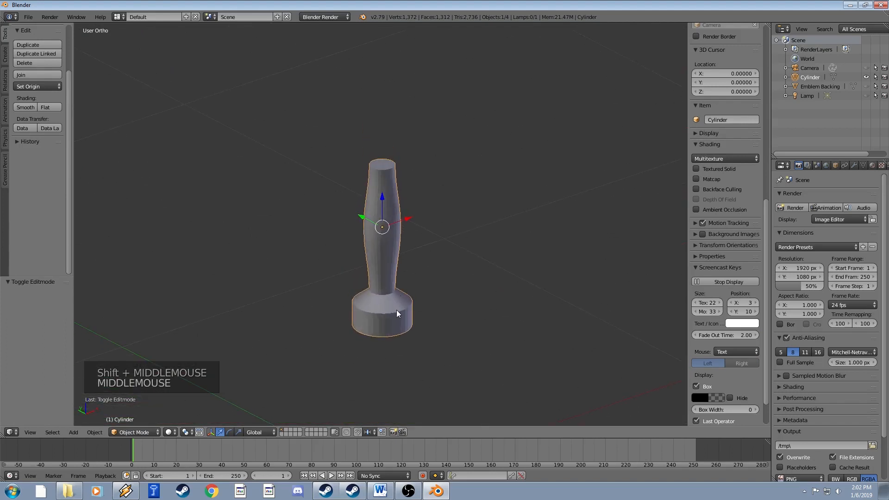
Return to Edit Mode and undo the extruded drum base.
scroll(397, 307, "up", 1)
scroll(398, 307, "up", 1)
middle_click_drag(397, 308, 387, 255, "shift")
middle_click_drag(362, 287, 382, 296)
key("Tab")
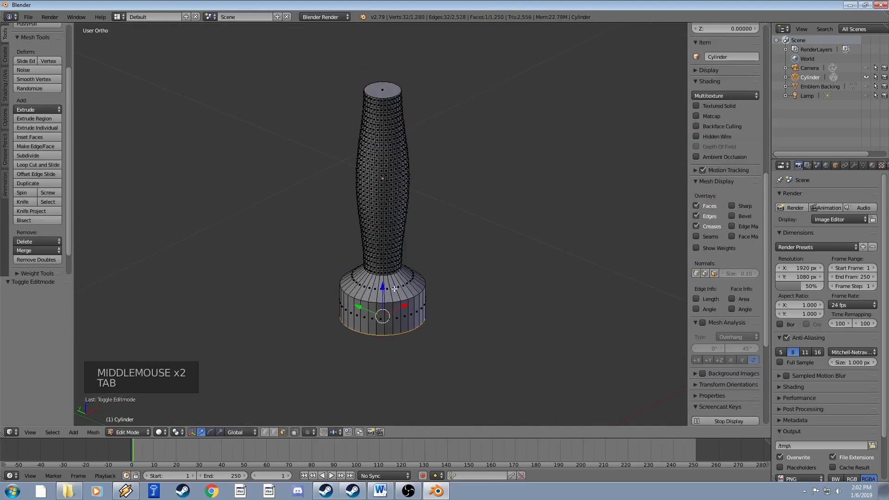
key("ctrl+z")
key("ctrl+z")
key("ctrl+z")
key("ctrl+z")
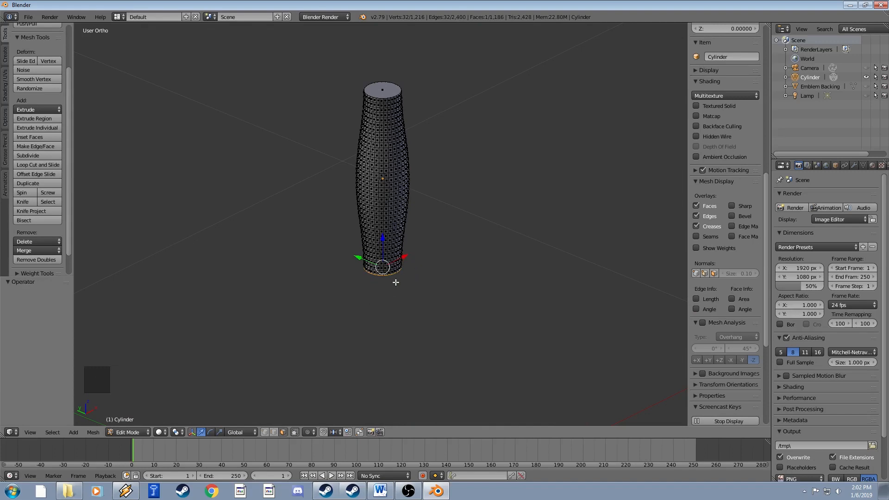
Zoom and pan the view to frame the handle's plain bottom face.
middle_click_drag(392, 286, 387, 196, "shift")
scroll(387, 196, "up", 3)
scroll(388, 195, "up", 2)
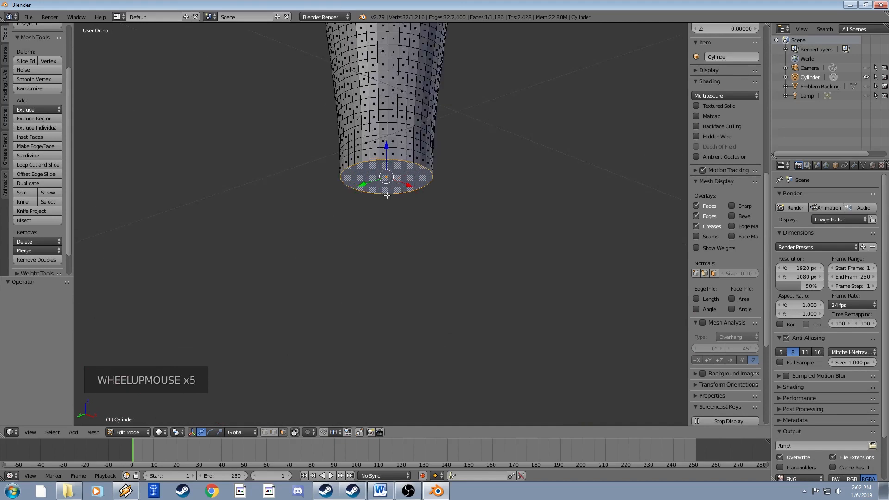
scroll(387, 195, "up", 2)
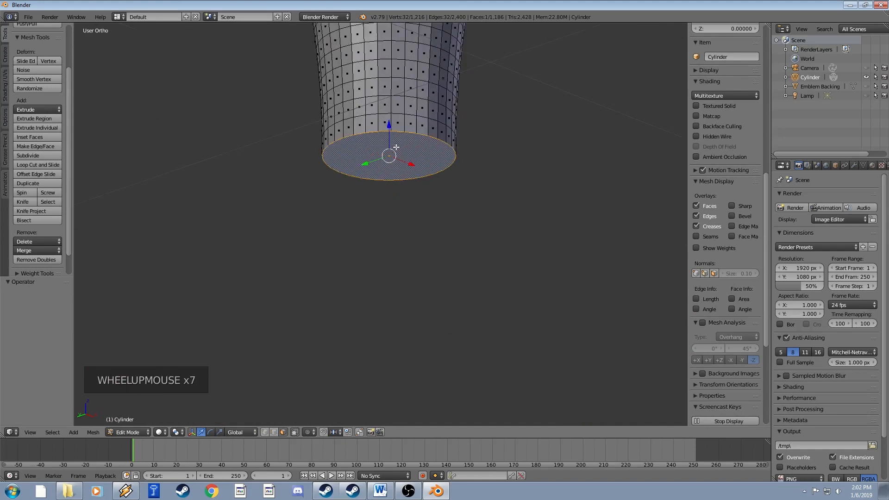
middle_click_drag(385, 164, 387, 182, "shift")
scroll(386, 183, "up", 2)
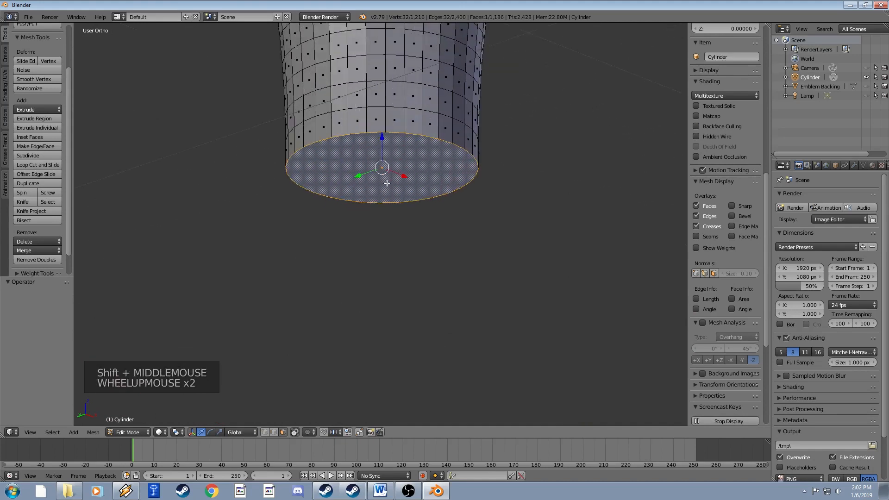
scroll(387, 184, "down", 2)
scroll(387, 185, "up", 2)
scroll(386, 187, "down", 6)
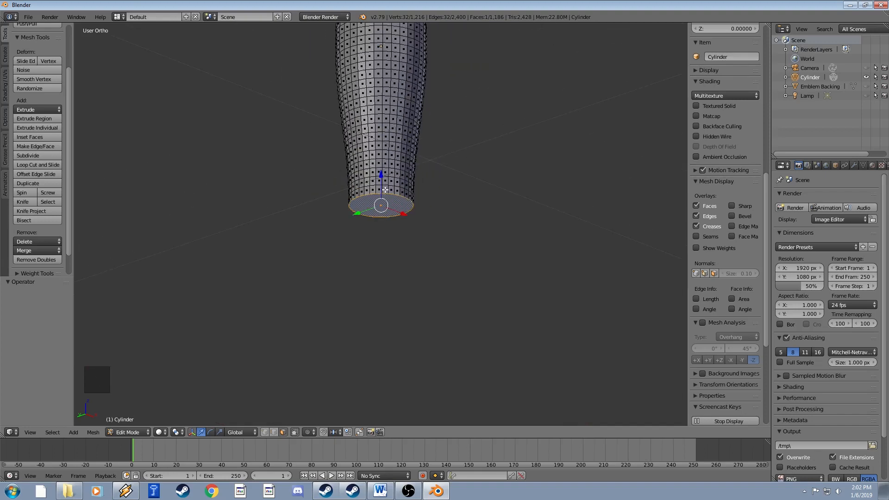
scroll(385, 189, "up", 1)
middle_click_drag(385, 191, 400, 162, "shift")
scroll(400, 162, "down", 7)
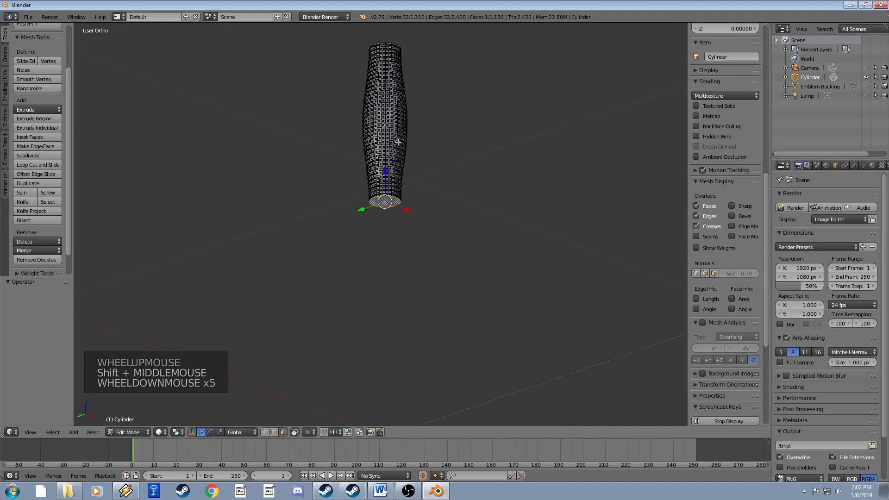
scroll(395, 185, "up", 7)
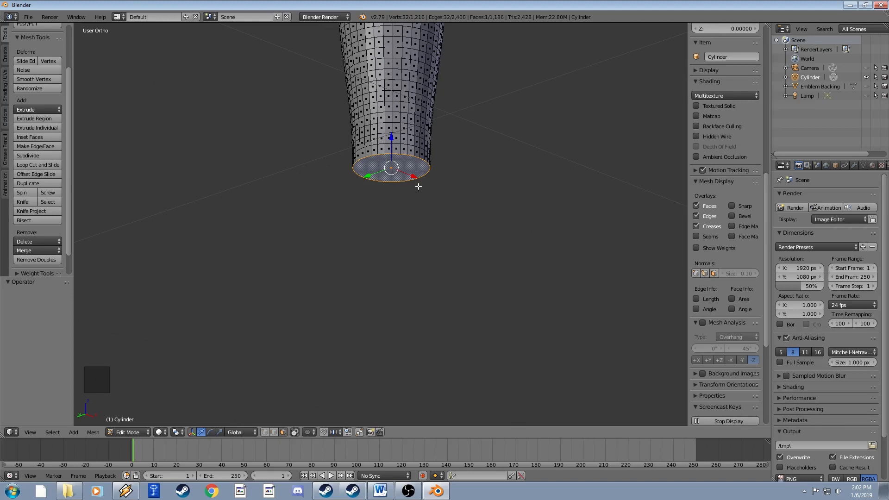
Snap the 3D cursor to the bottom face and add a 32-vertex cylinder there.
key("shift+s")
left_click(390, 218)
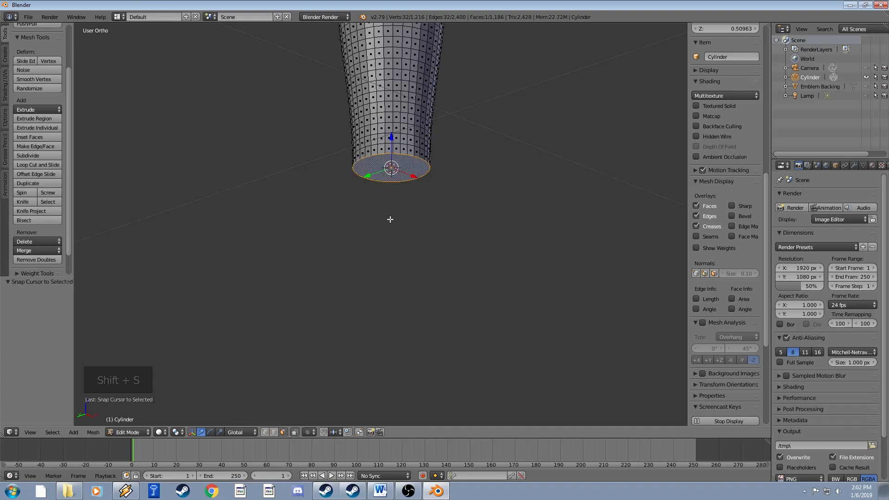
key("Tab")
key("Tab")
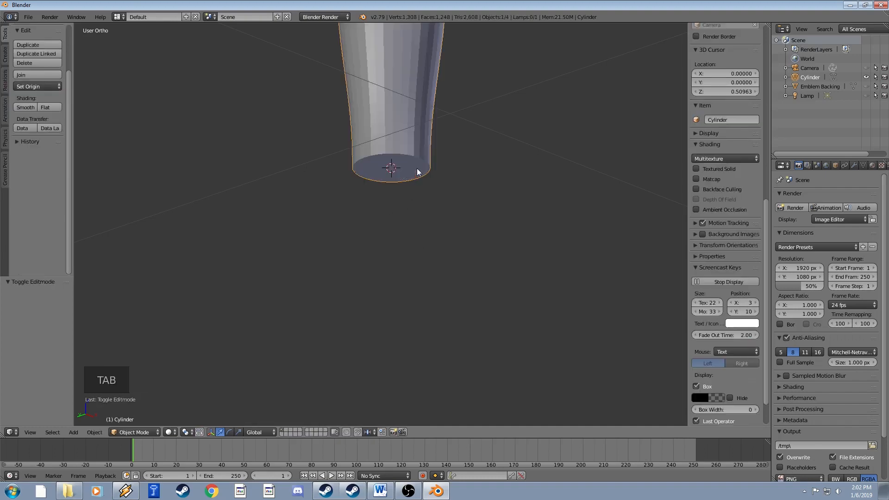
left_click(5, 58)
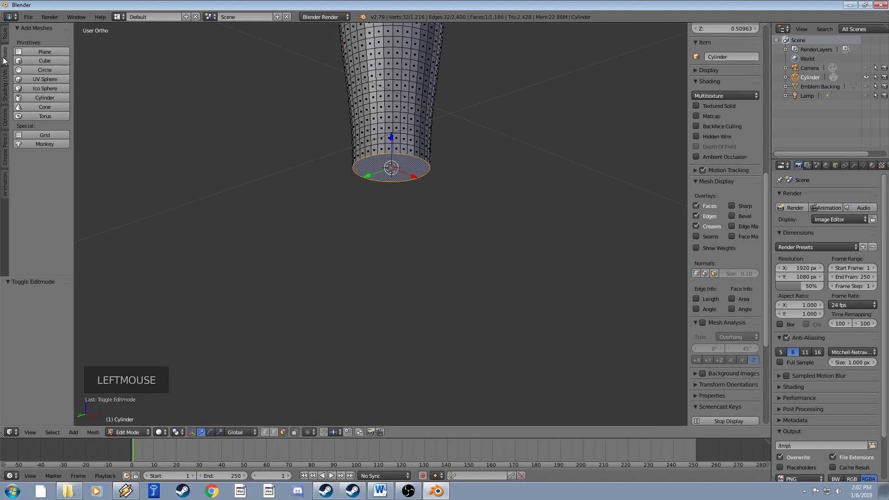
left_click(45, 99)
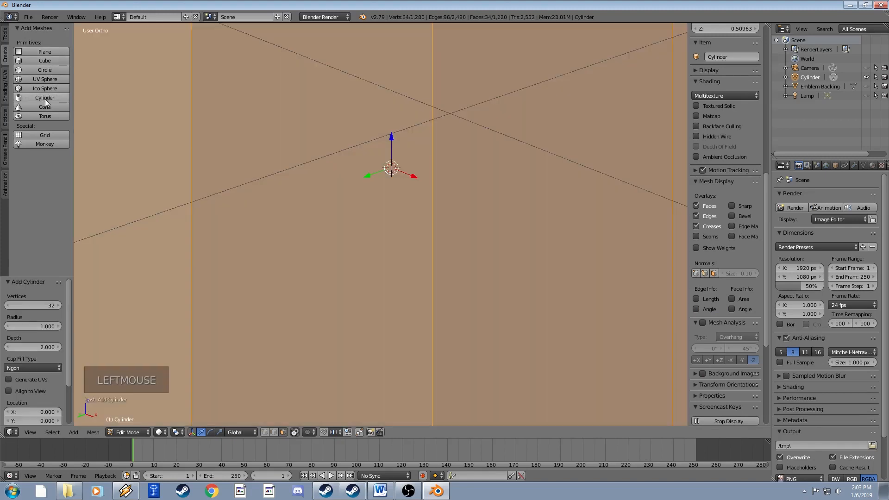
scroll(407, 143, "down", 15)
Resize the new cylinder to 0.510 and flatten its height along Z.
middle_click_drag(412, 137, 478, 272)
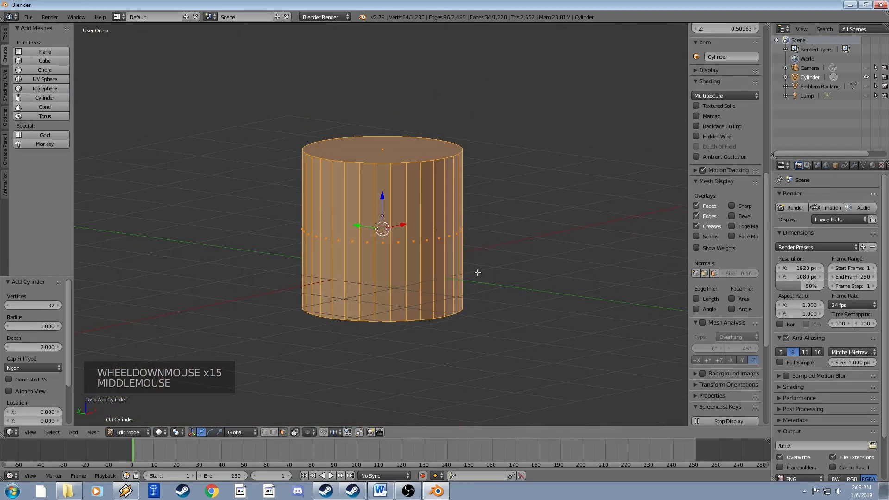
key("s")
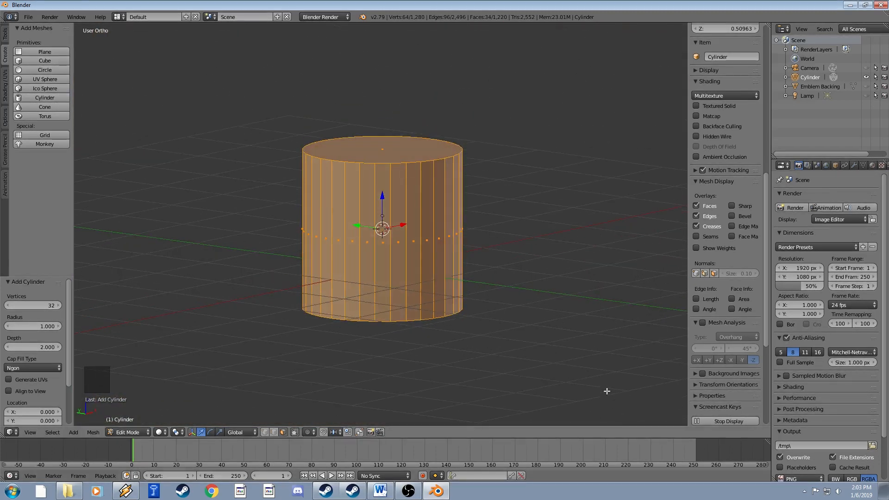
left_click(397, 244)
scroll(416, 260, "up", 11)
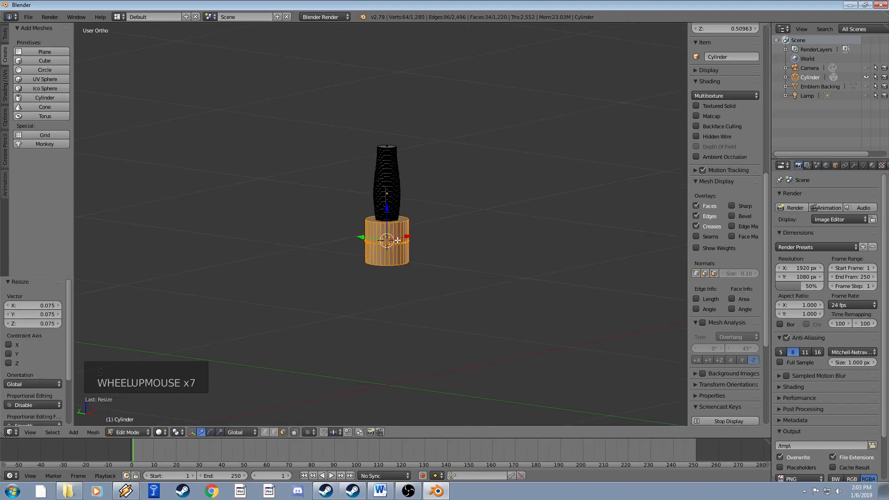
scroll(415, 260, "up", 2)
key("s")
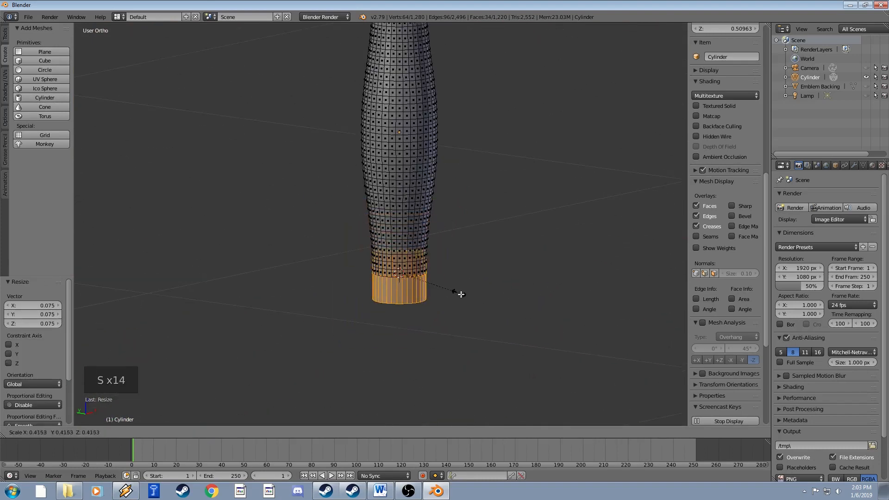
left_click(472, 298)
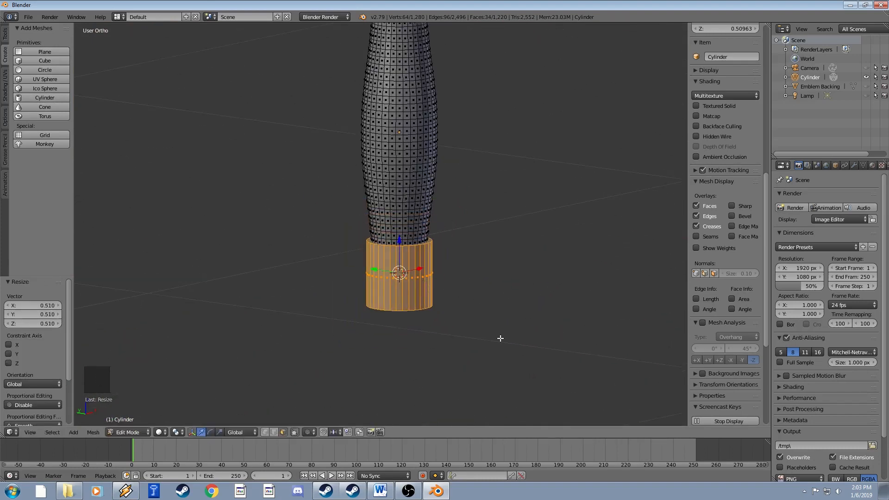
key("s")
key("z")
left_click(454, 299)
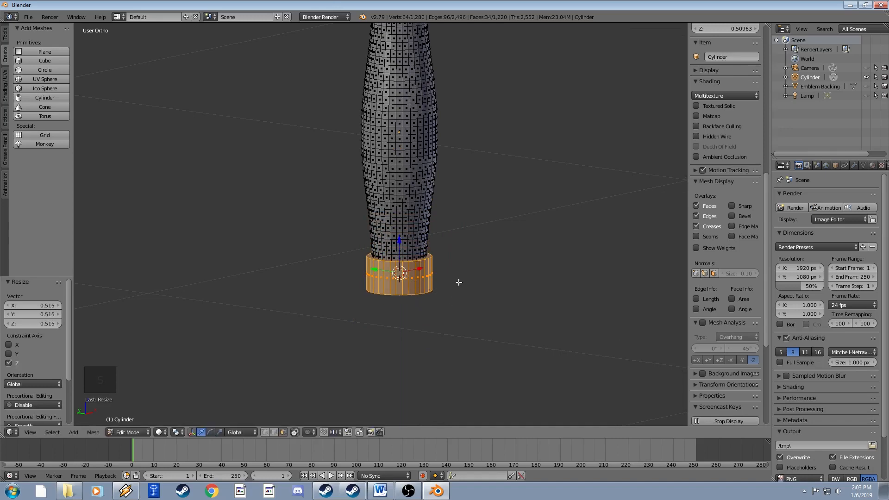
Rotate the cylinder 90° about X with rx90 and lower the disc beneath the handle.
mouse_move(458, 282)
middle_mouse_down()
mouse_move(460, 260)
mouse_move(467, 271)
middle_mouse_up()
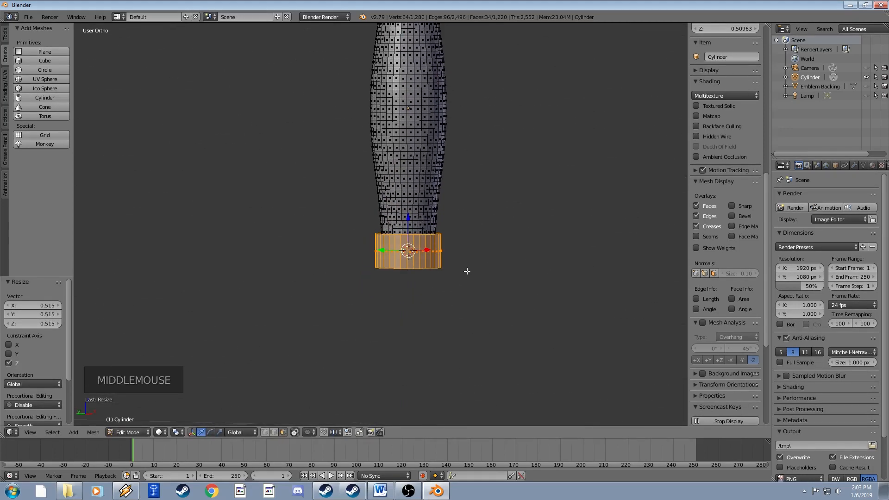
type("rx90")
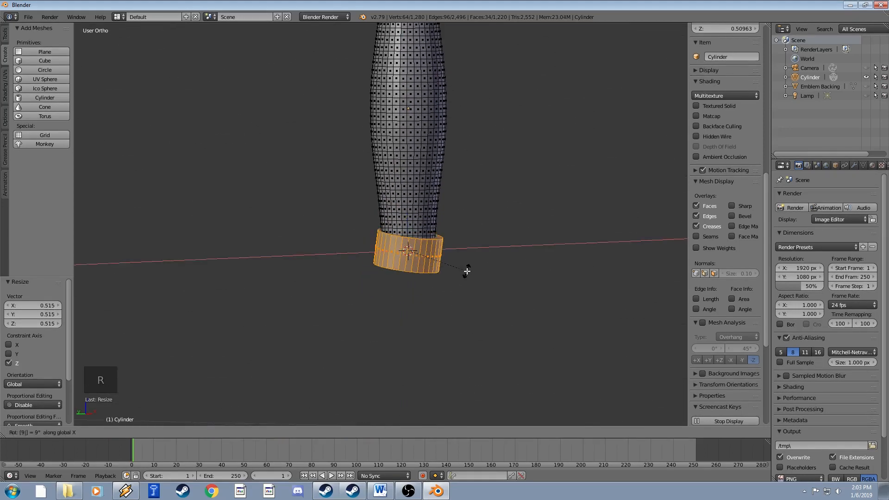
key("Return")
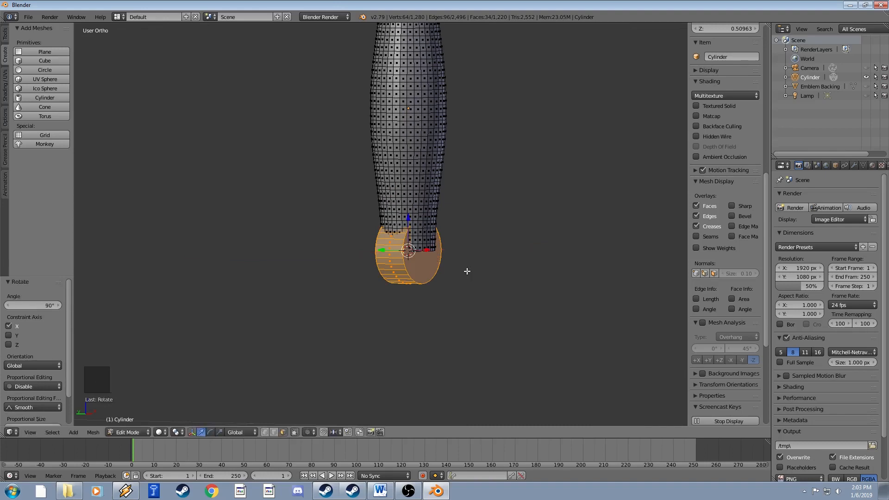
key("g")
key("z")
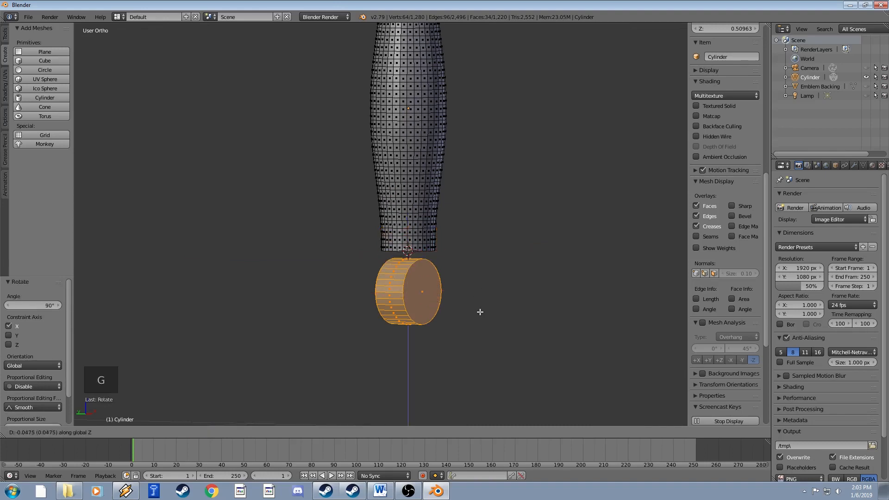
left_click(480, 311)
Enlarge the disc to about 1.7 and slide the pommel along Z to sit under the handle.
mouse_move(480, 312)
middle_mouse_down()
mouse_move(495, 302)
mouse_move(491, 310)
middle_mouse_up()
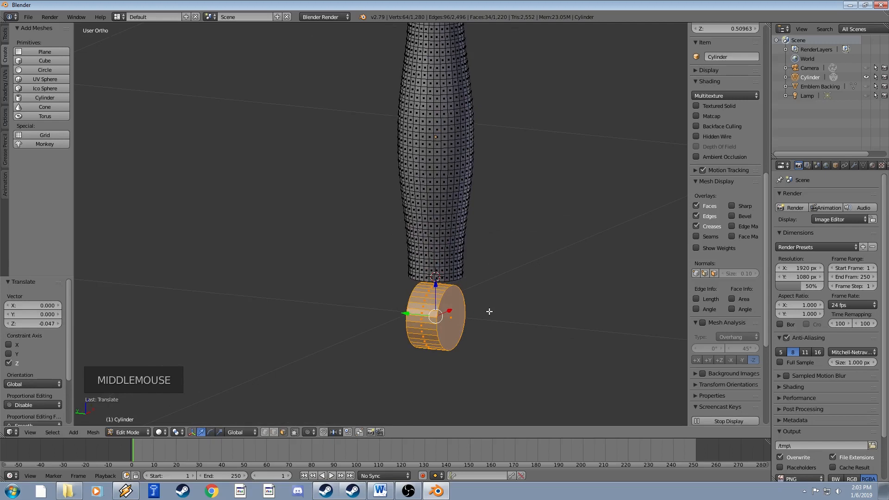
key("s")
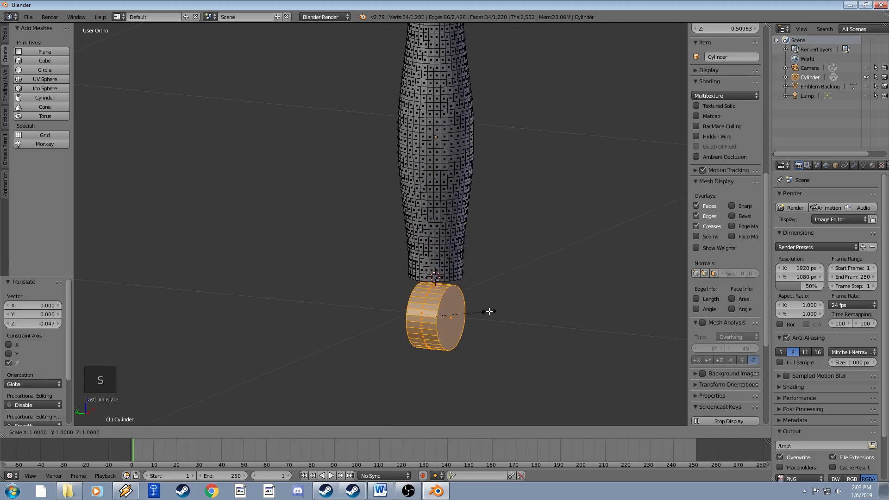
left_click(527, 320)
middle_click_drag(514, 317, 481, 279)
key("g")
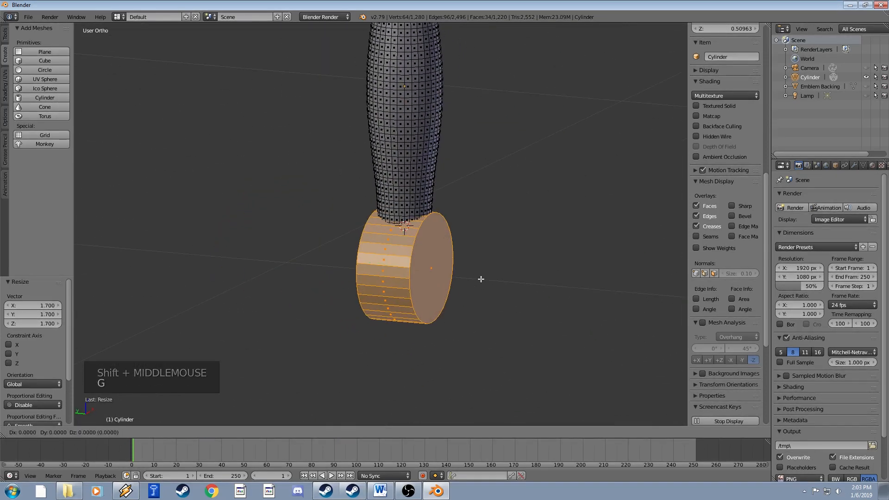
key("z")
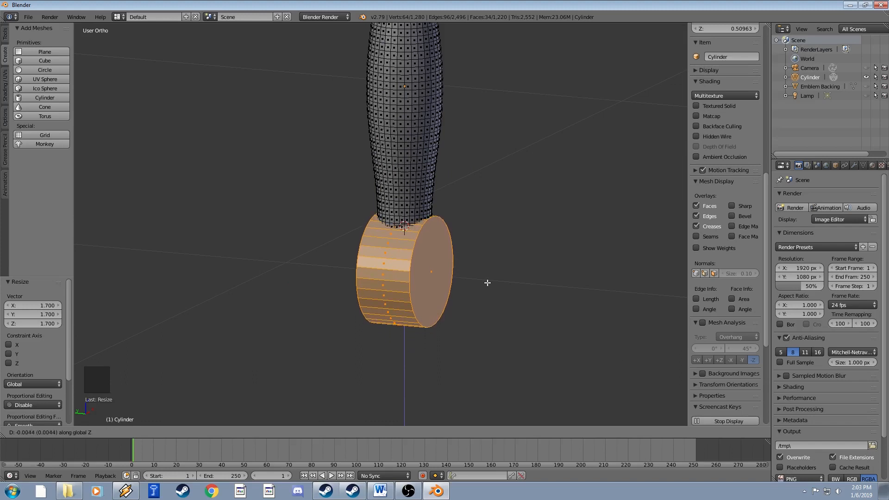
left_click(487, 283)
Orbit around the hilt in Object Mode to inspect the pommel and handle.
key("Tab")
scroll(463, 255, "down", 4)
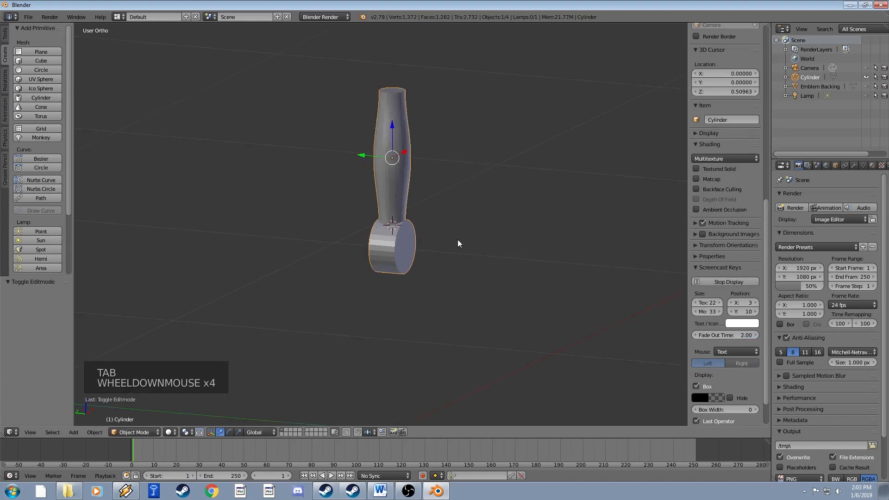
middle_click_drag(458, 242, 425, 225)
scroll(427, 251, "up", 4)
scroll(425, 220, "up", 3)
In Edit Mode with vertex select, pick a pommel vertex and Ctrl+L to select the whole pommel.
key("Tab")
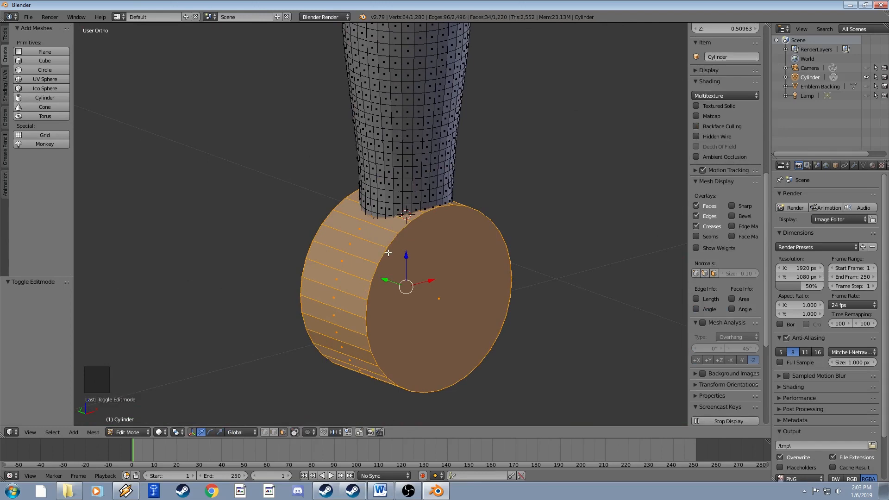
scroll(392, 250, "up", 2)
scroll(399, 243, "down", 1)
scroll(416, 259, "up", 1)
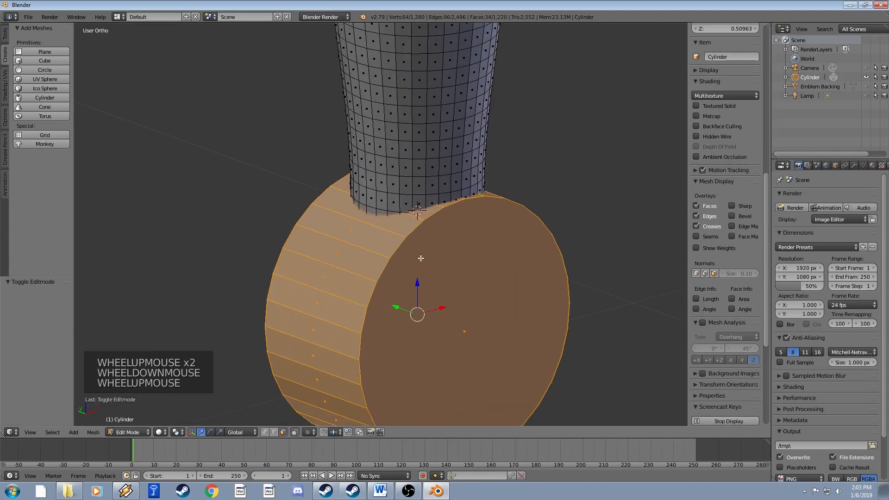
scroll(418, 250, "down", 3)
right_click(419, 243)
scroll(435, 266, "down", 2)
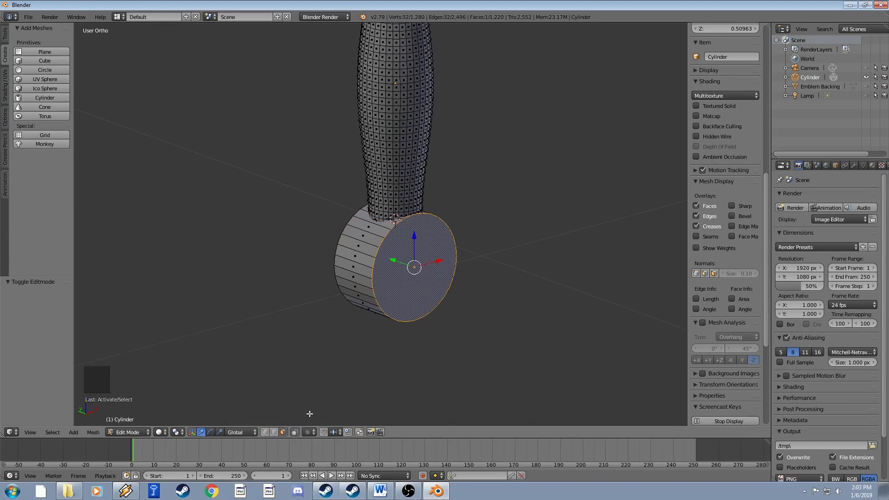
left_click(265, 432)
right_click(397, 267)
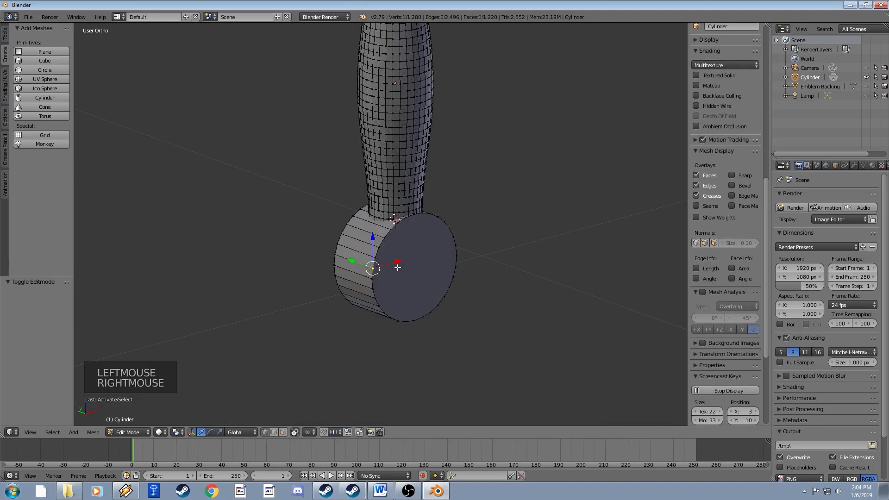
key("ctrl+l")
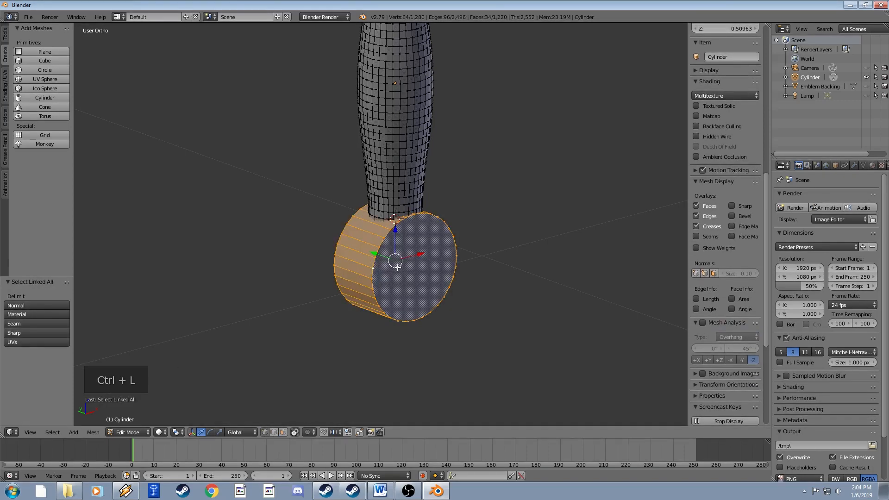
scroll(398, 267, "up", 3)
scroll(398, 267, "down", 1)
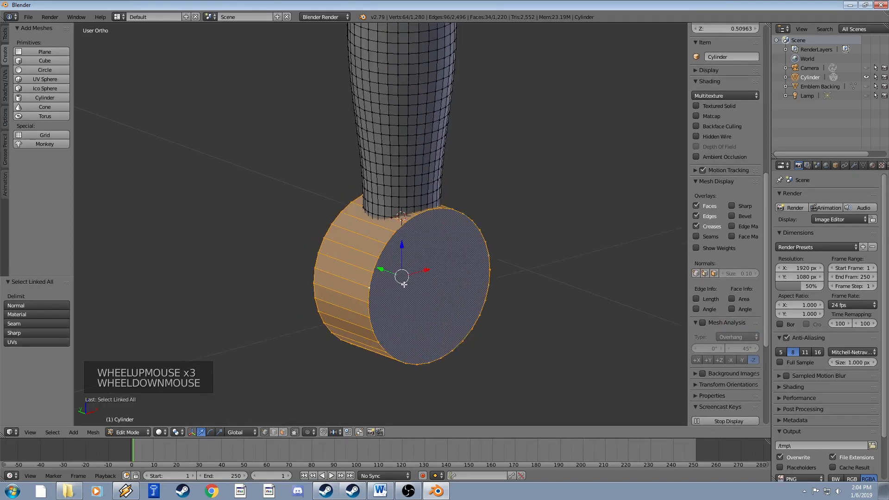
middle_click_drag(398, 267, 370, 241, "shift")
right_click(355, 226)
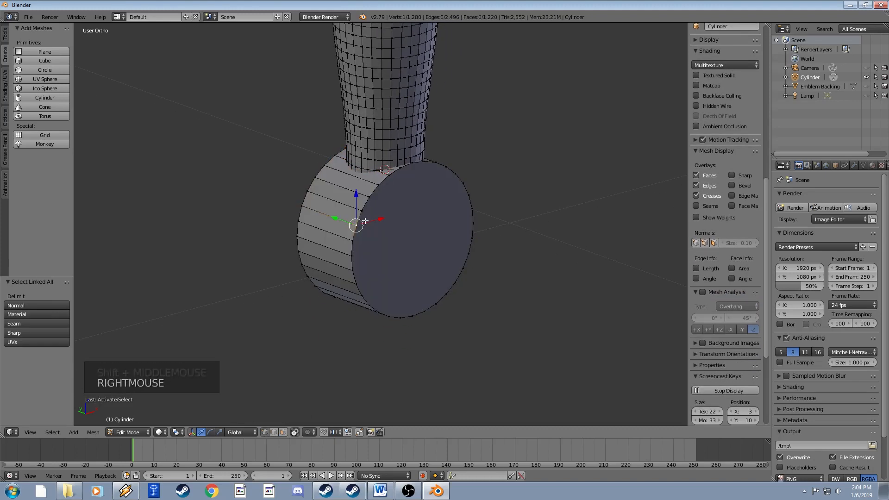
key("ctrl+l")
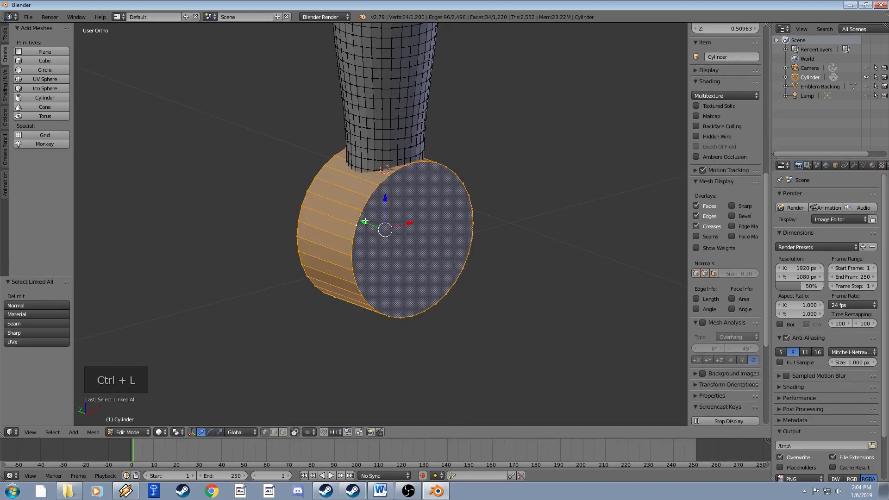
Select the handle's connected geometry from one vertex, inspect its join with the pommel, and return to Object Mode.
scroll(365, 222, "up", 2)
scroll(374, 215, "down", 2)
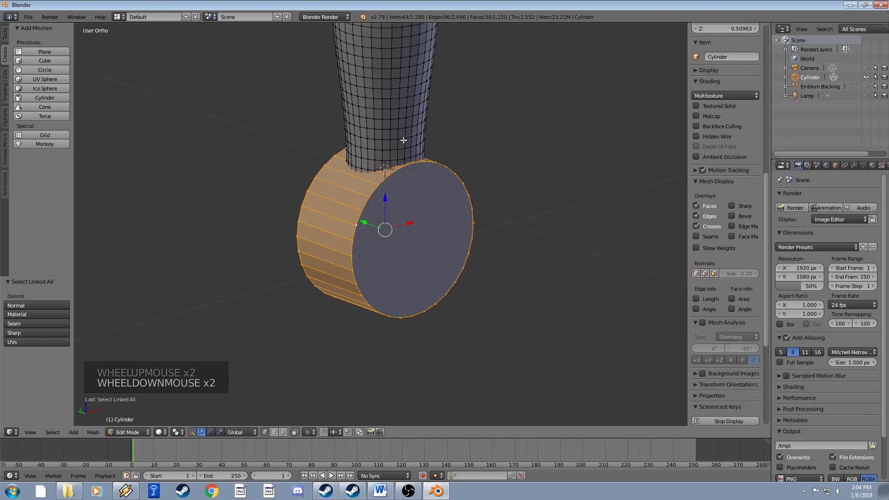
middle_click_drag(403, 140, 407, 255, "shift")
scroll(397, 196, "down", 2)
right_click(370, 144)
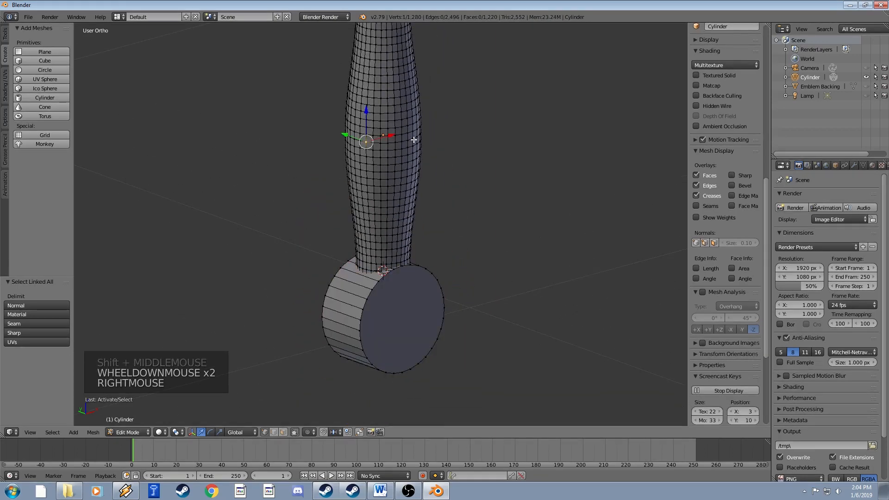
middle_click_drag(370, 144, 393, 147, "shift")
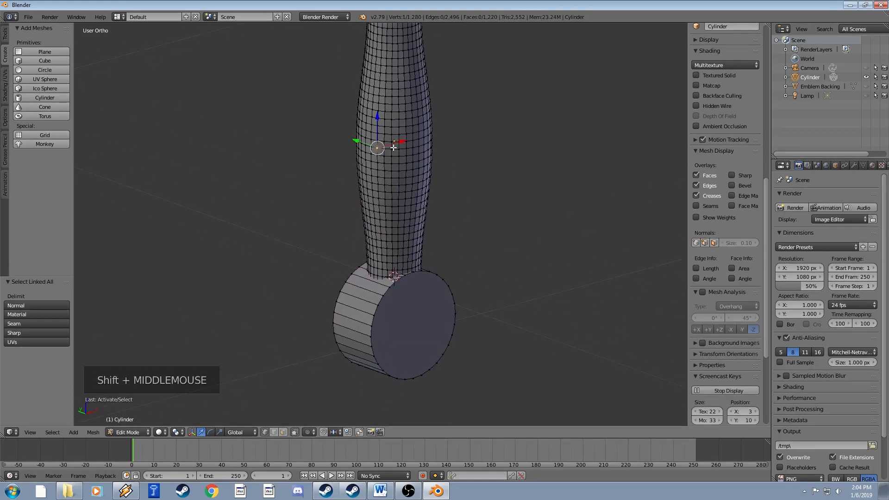
key("ctrl+l")
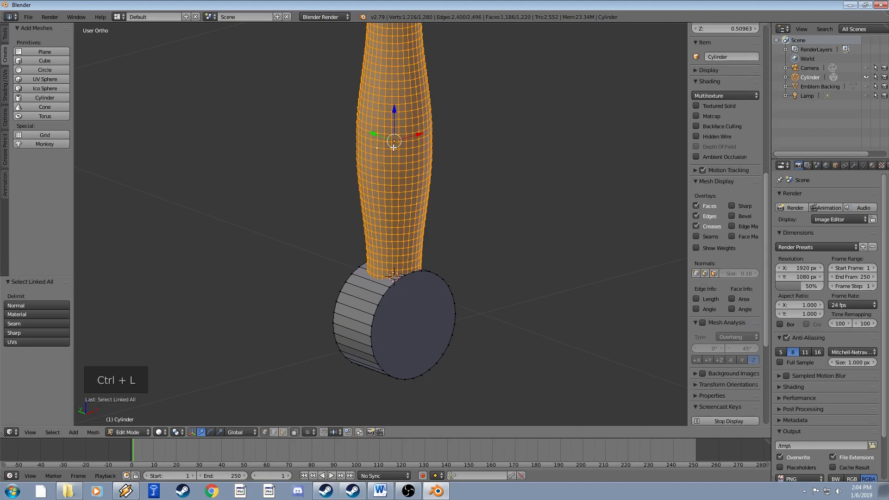
middle_click_drag(408, 145, 401, 219, "shift")
middle_click_drag(426, 254, 403, 154, "shift")
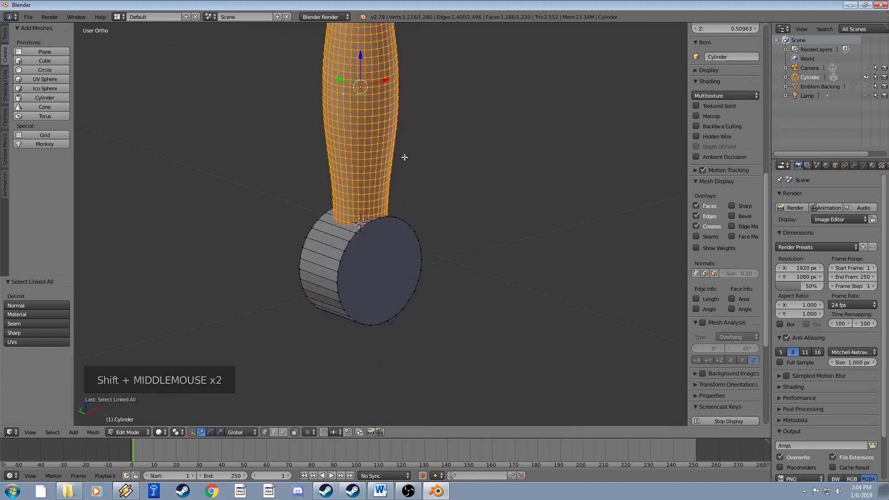
middle_click_drag(404, 104, 407, 154, "shift")
scroll(356, 202, "up", 4)
middle_click_drag(357, 202, 396, 275, "shift")
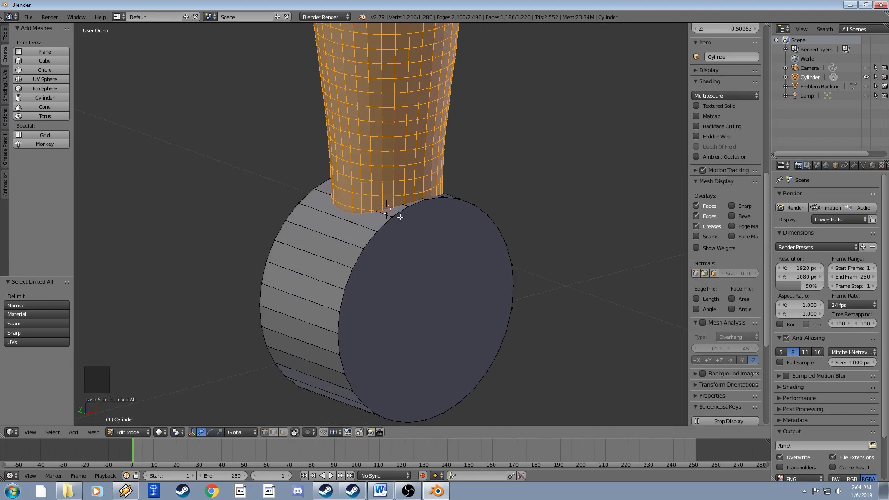
key("Tab")
scroll(400, 217, "down", 11)
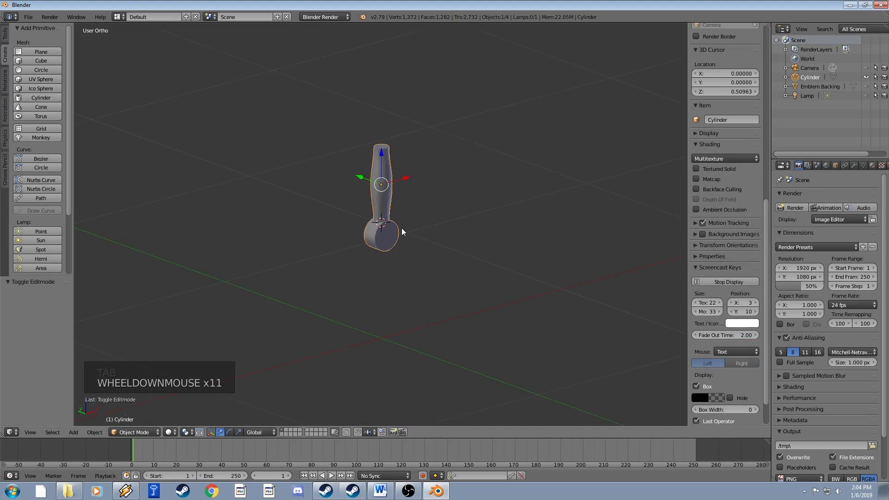
mouse_move(402, 228)
middle_mouse_down()
mouse_move(395, 240)
mouse_move(388, 217)
middle_mouse_up()
scroll(390, 231, "up", 9)
middle_click_drag(388, 217, 401, 234)
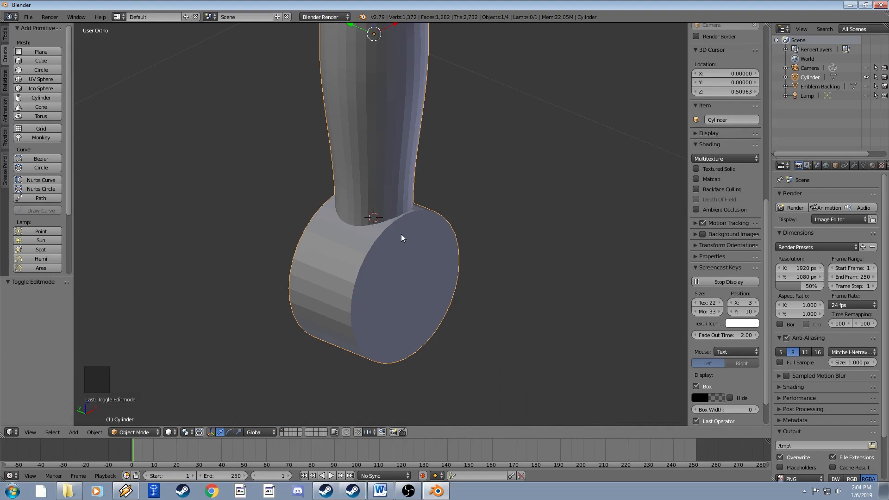
scroll(401, 234, "down", 2)
middle_click_drag(401, 224, 379, 240, "shift")
scroll(400, 265, "up", 1)
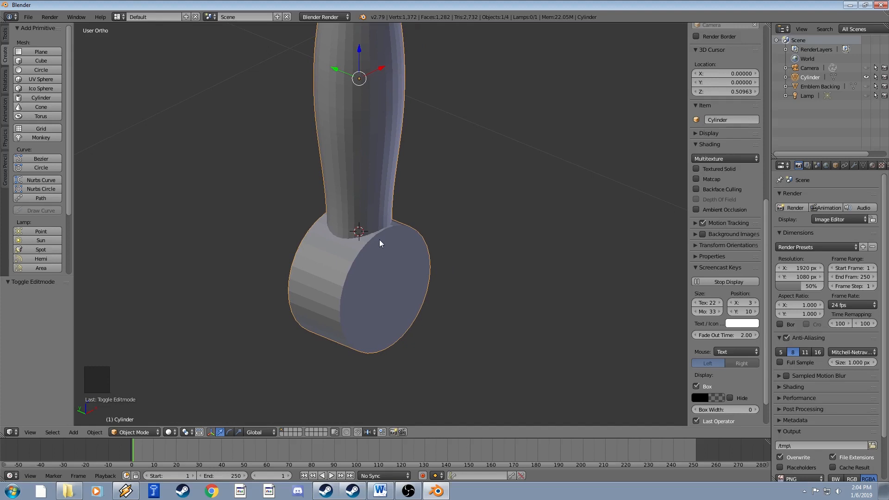
middle_click_drag(379, 240, 382, 276, "shift")
scroll(384, 232, "down", 3)
middle_click_drag(384, 232, 362, 208, "shift")
scroll(379, 261, "down", 2)
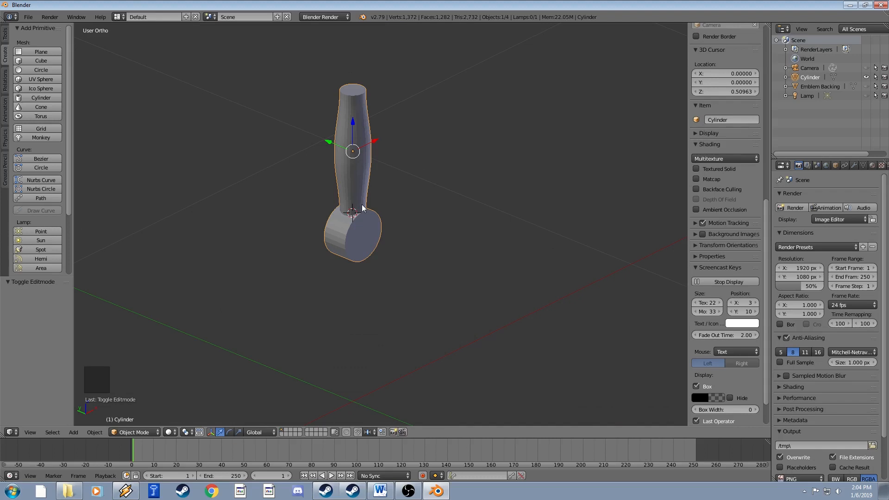
middle_click_drag(368, 206, 448, 255, "shift")
scroll(392, 258, "up", 3)
In Edit Mode, clear the selection and select the handle's top cap face in face select mode.
scroll(390, 245, "up", 1)
key("Tab")
key("a")
middle_click_drag(449, 266, 446, 210, "shift")
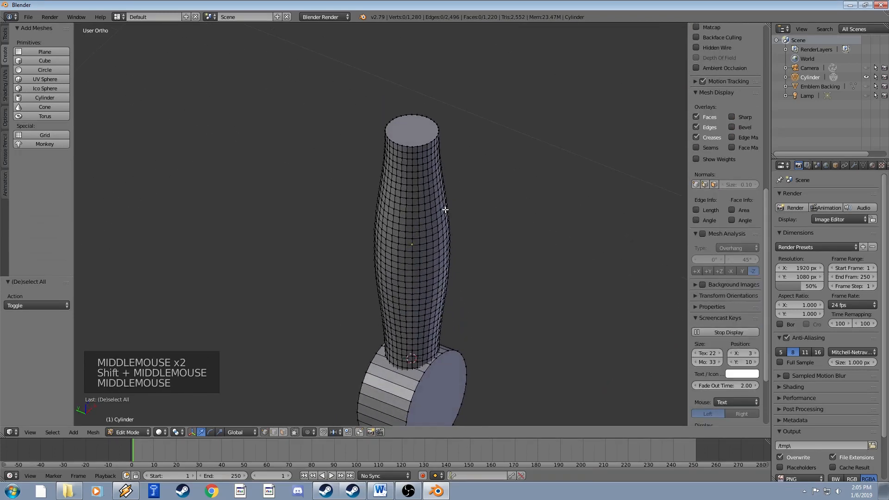
left_click(281, 434)
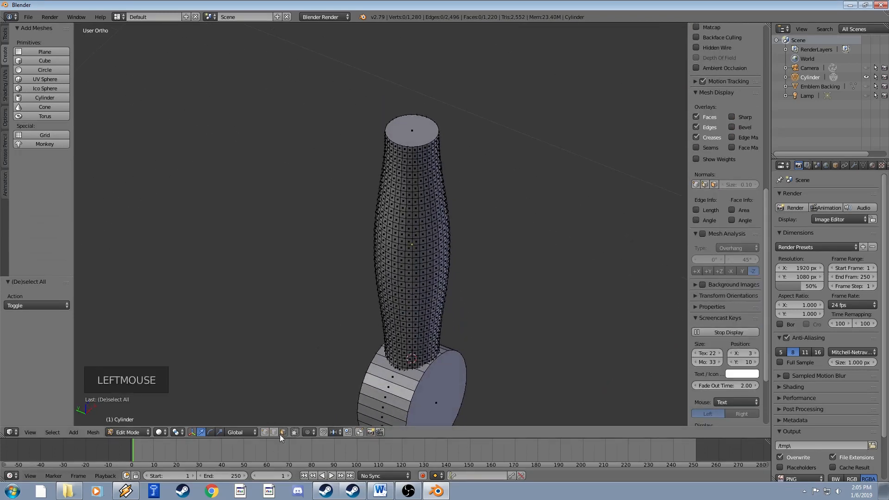
right_click(427, 127)
middle_click_drag(426, 126, 413, 173, "shift")
scroll(418, 156, "down", 2)
scroll(418, 156, "down", 2)
scroll(413, 173, "up", 2)
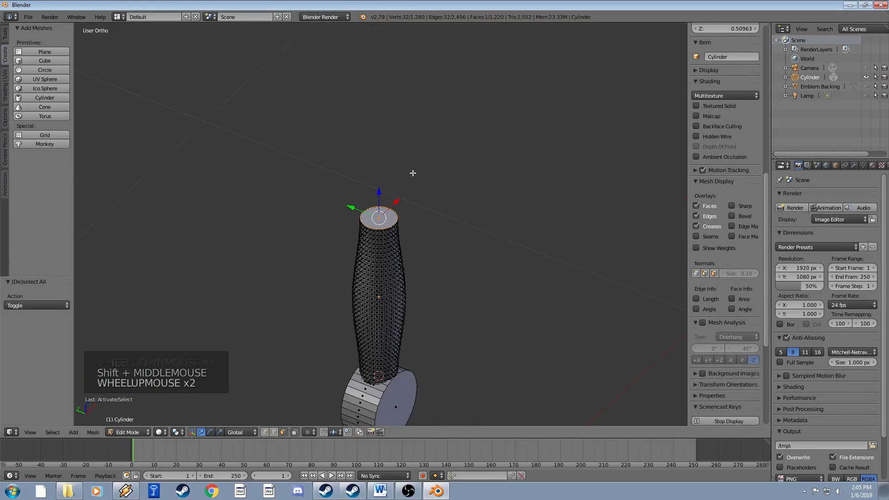
Snap the 3D cursor to the top cap's centre, undoing an accidental selection-to-cursor snap.
key("shift+s")
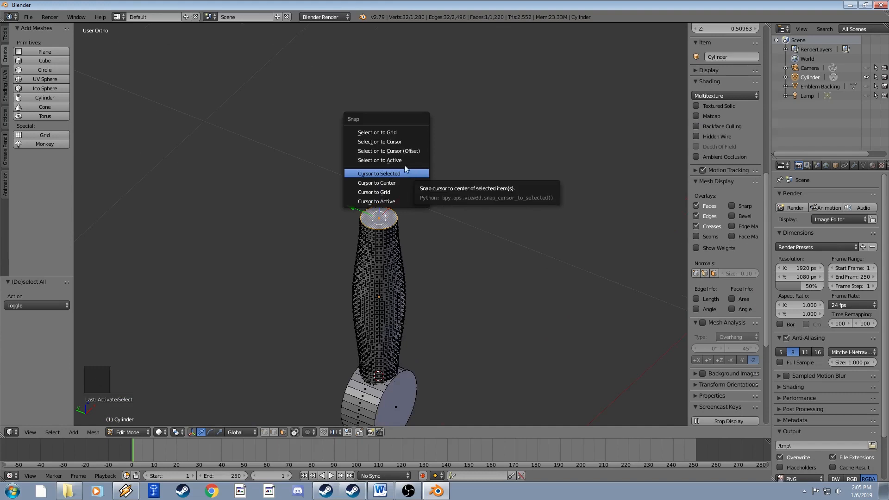
left_click(382, 142)
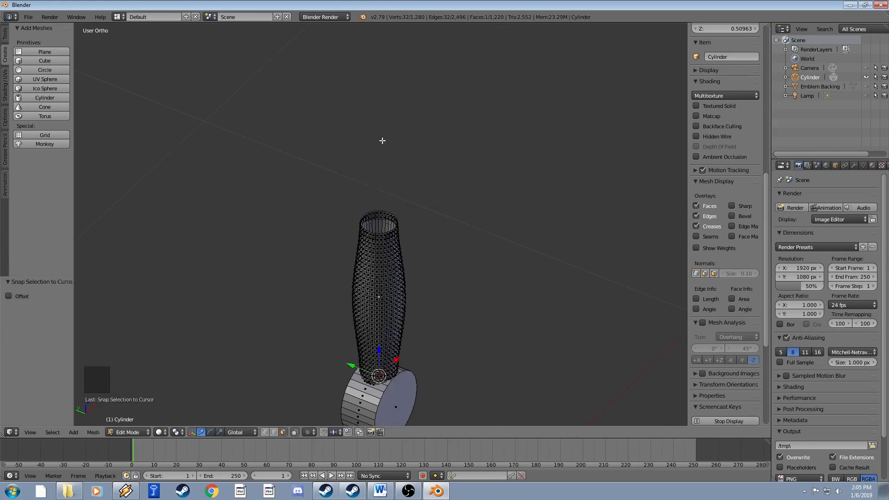
key("ctrl+z")
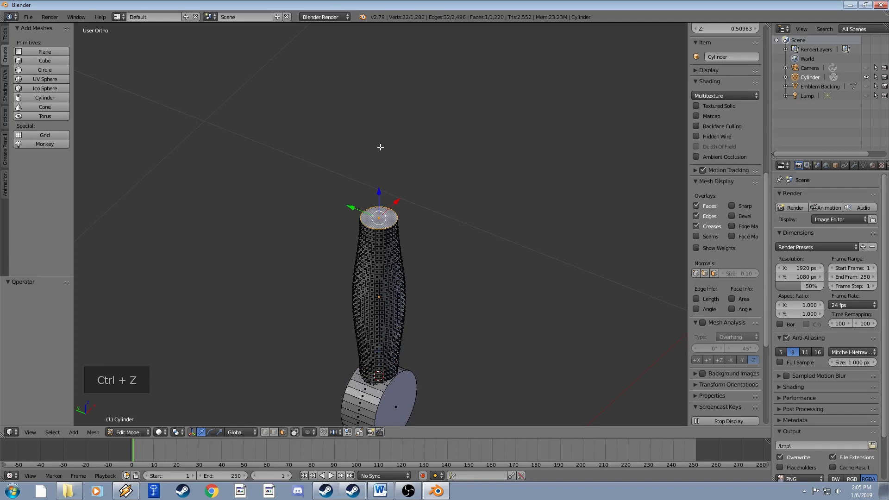
key("shift+s")
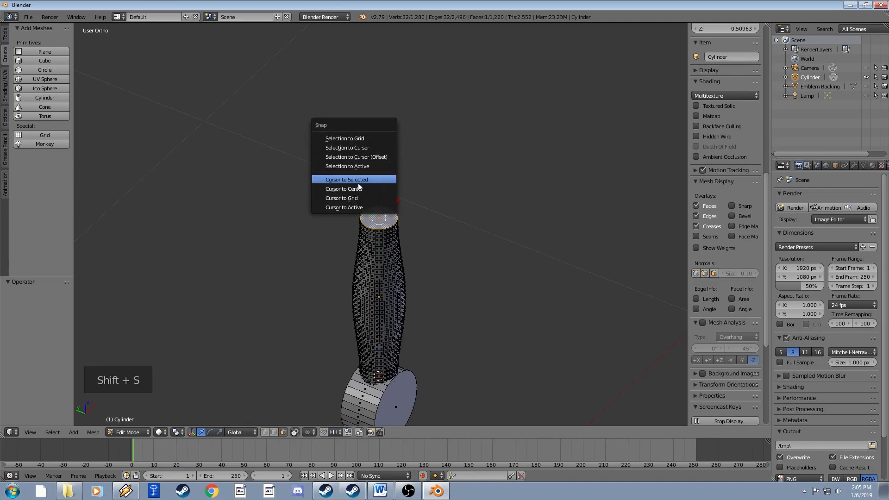
left_click(389, 176)
scroll(397, 195, "up", 3)
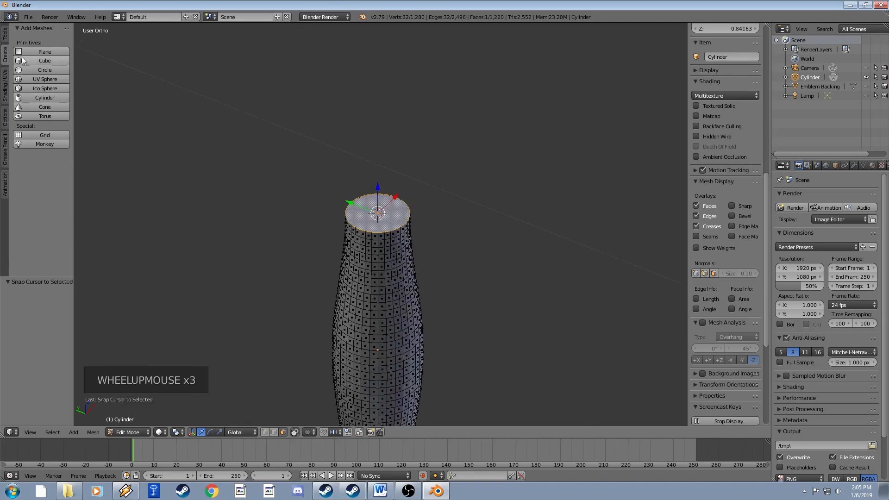
Add a plane at the 3D cursor and scale it down to a small square atop the handle.
left_click(56, 52)
scroll(511, 196, "down", 9)
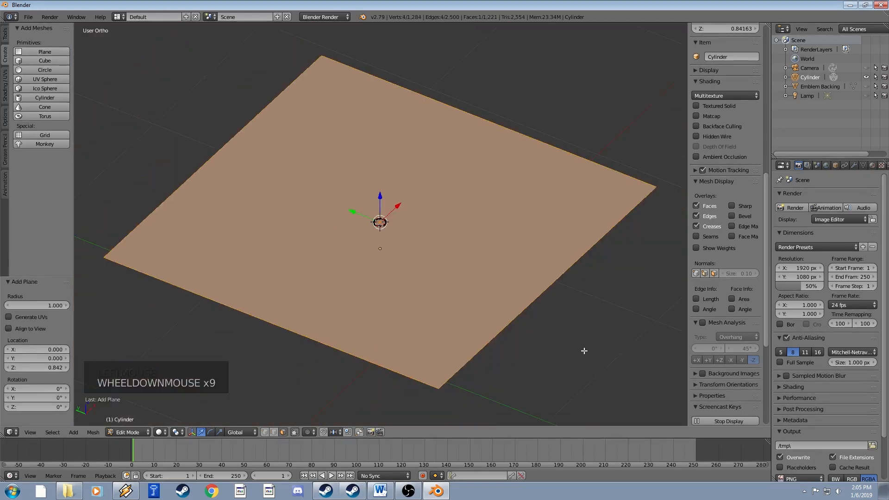
key("s")
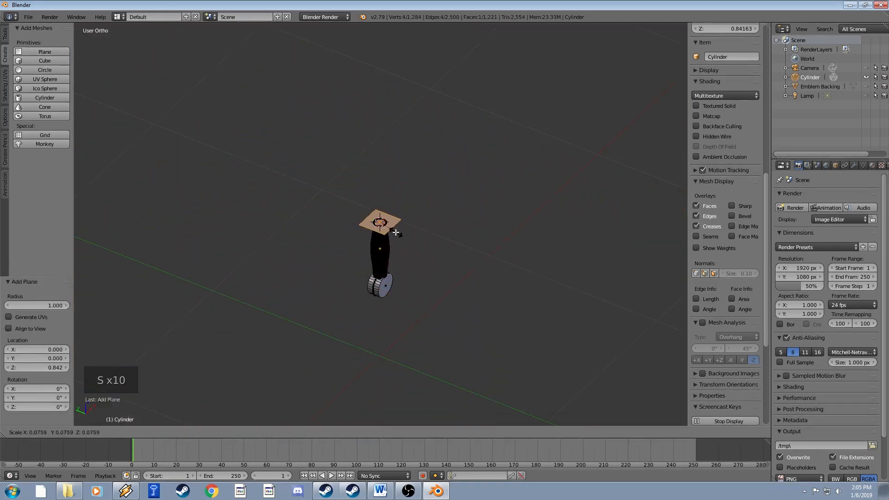
left_click(388, 230)
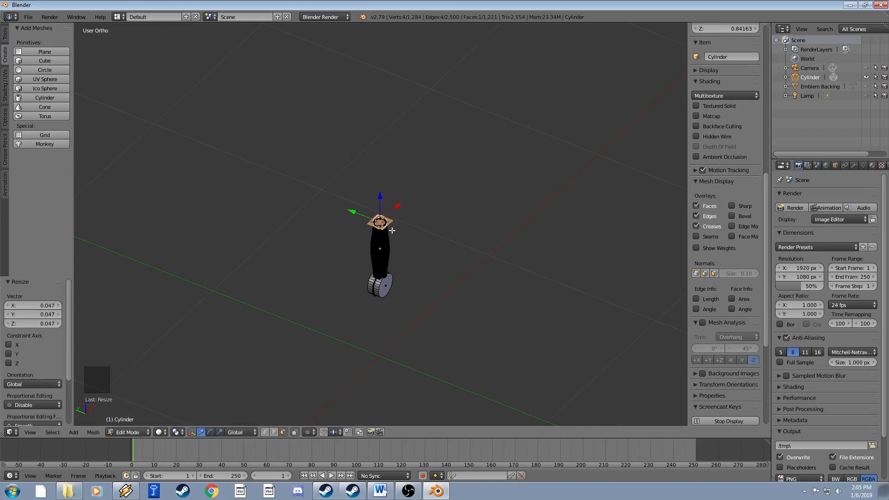
scroll(388, 230, "up", 11)
middle_click_drag(388, 230, 426, 240, "shift")
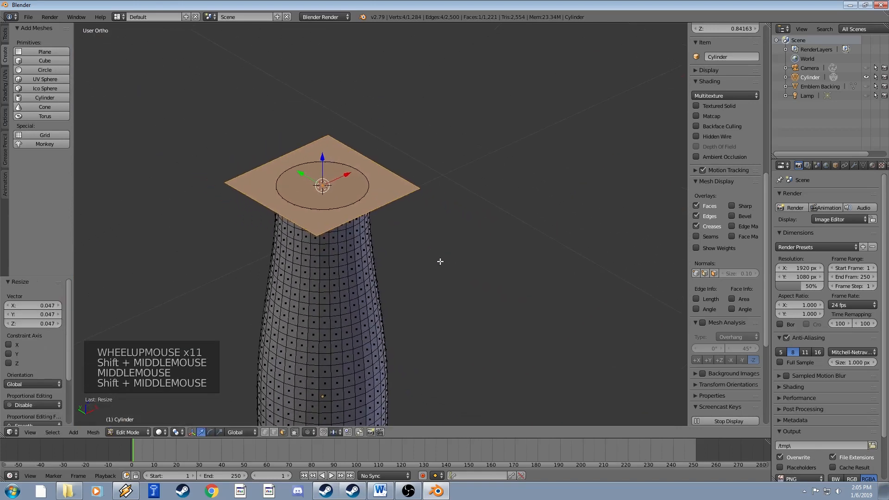
scroll(426, 239, "down", 5)
scroll(426, 239, "up", 4)
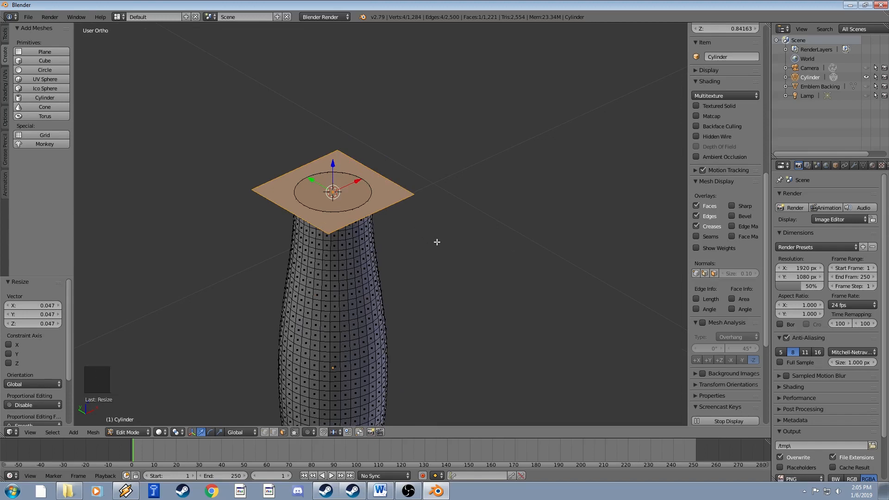
scroll(436, 242, "down", 5)
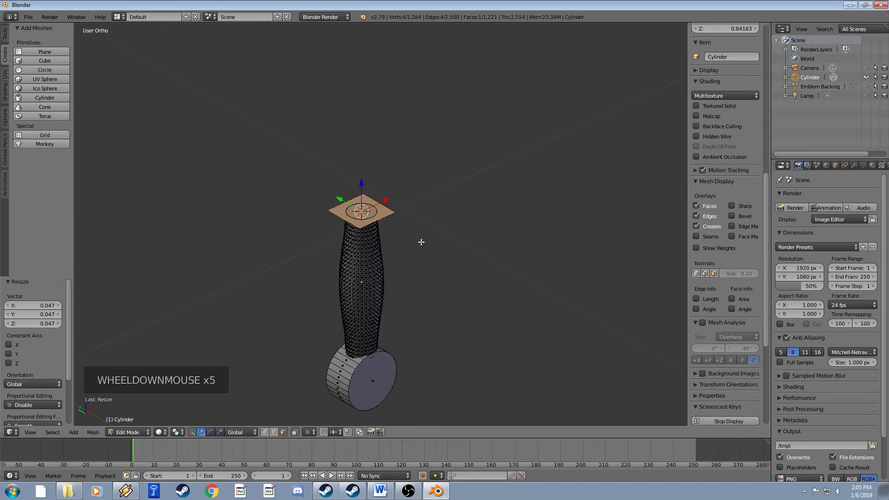
Stretch the square along X by 5.999 into a long thin strip.
key("s")
key("x")
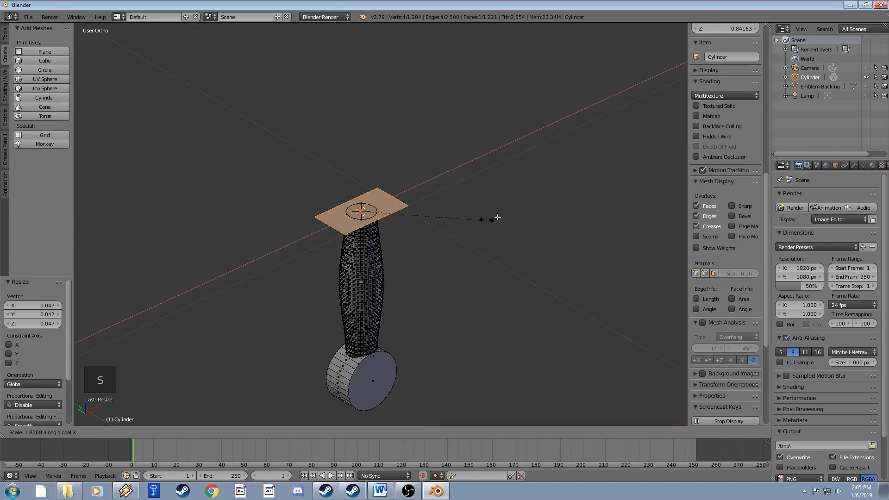
left_click(147, 149)
mouse_move(448, 261)
middle_mouse_down()
mouse_move(436, 257)
mouse_move(419, 214)
mouse_move(458, 258)
middle_mouse_up()
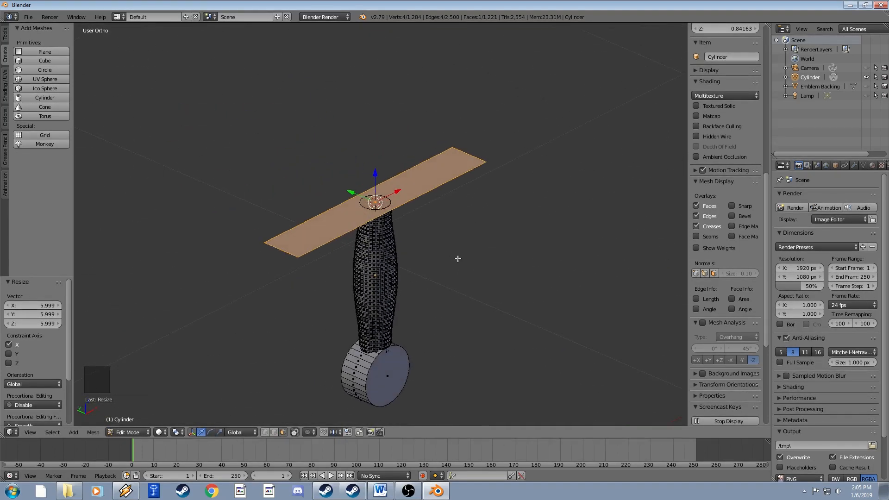
Extrude the strip upward by 0.047 into a solid crossguard bar.
key("e")
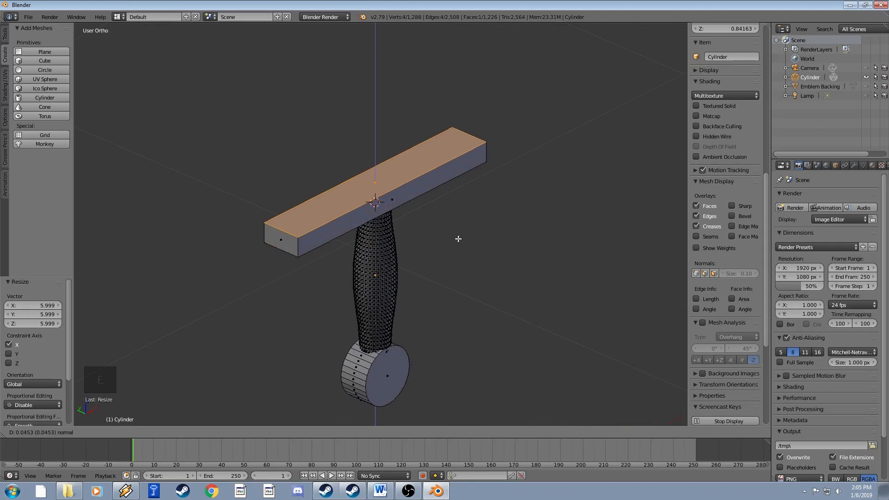
left_click(458, 237)
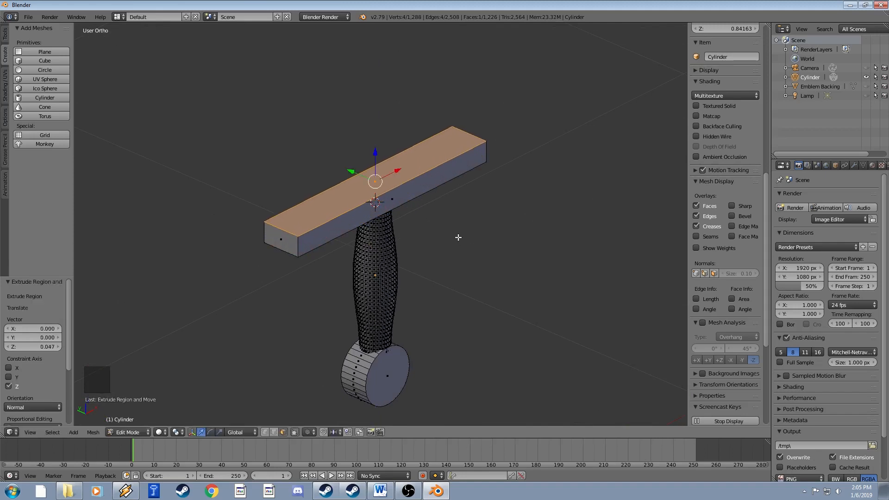
middle_click_drag(458, 237, 440, 173)
middle_click_drag(367, 176, 393, 213, "shift")
Select the whole pommel, scale it to 1.034, then scale it along Y to 1.123.
scroll(391, 304, "up", 2)
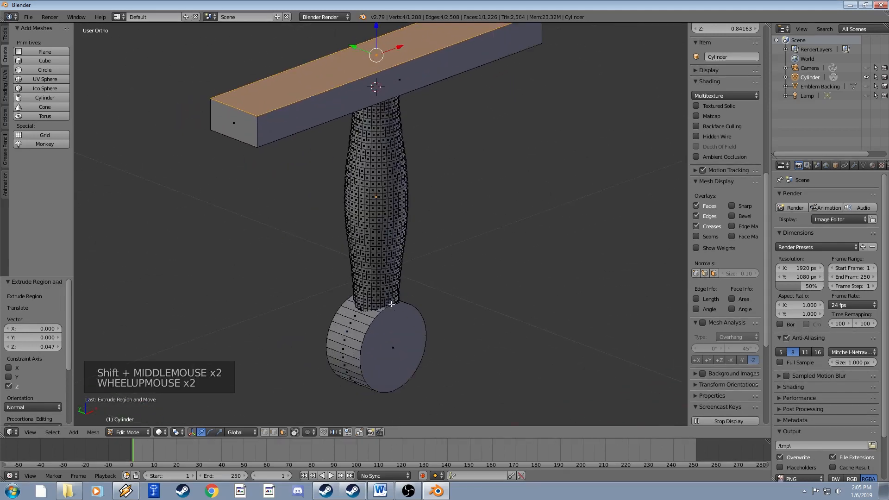
right_click(392, 345)
key("ctrl+l")
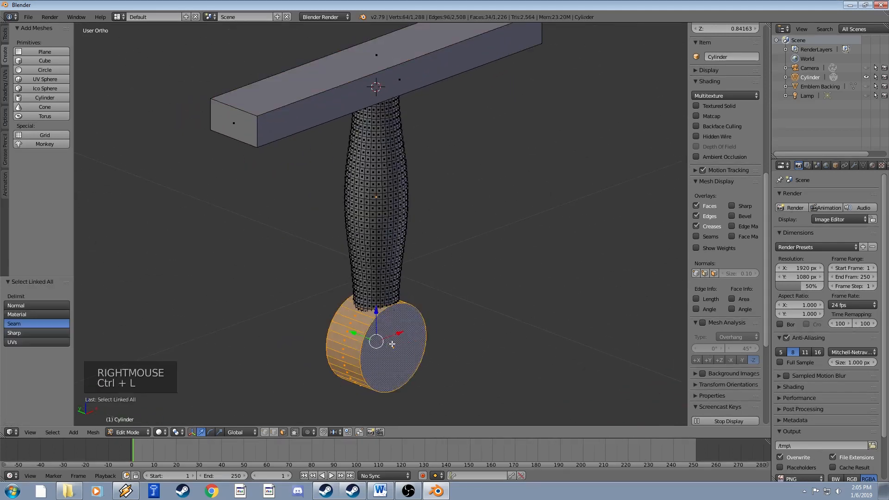
key("s")
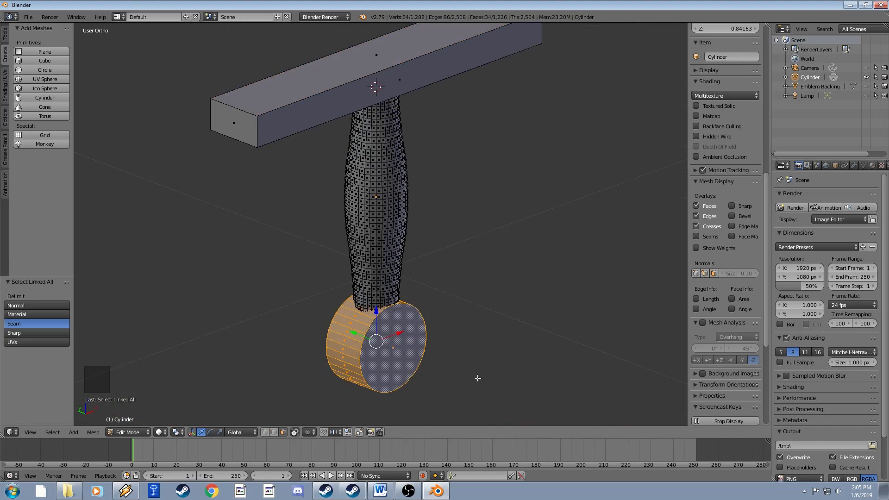
left_click(481, 379)
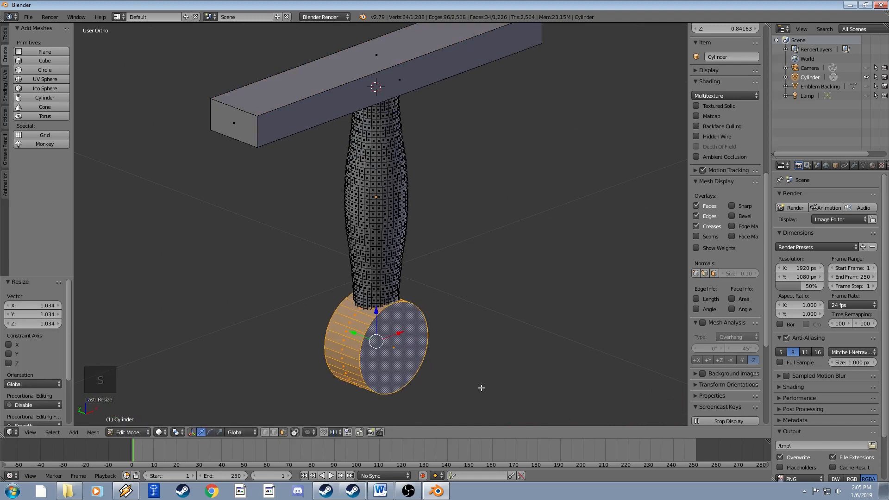
key("s")
key("y")
left_click(495, 391)
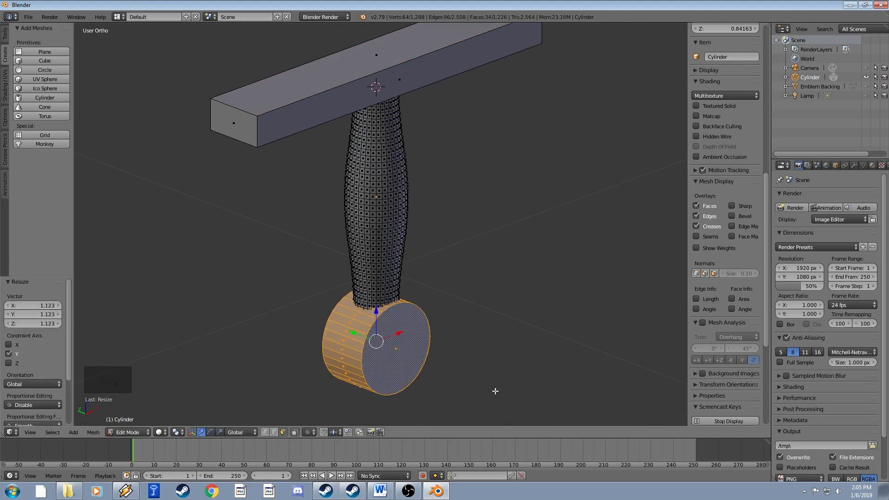
Inspect the hilt in Object Mode, then back in Edit Mode select the crossguard bar's top face.
key("Tab")
middle_click_drag(462, 341, 576, 324)
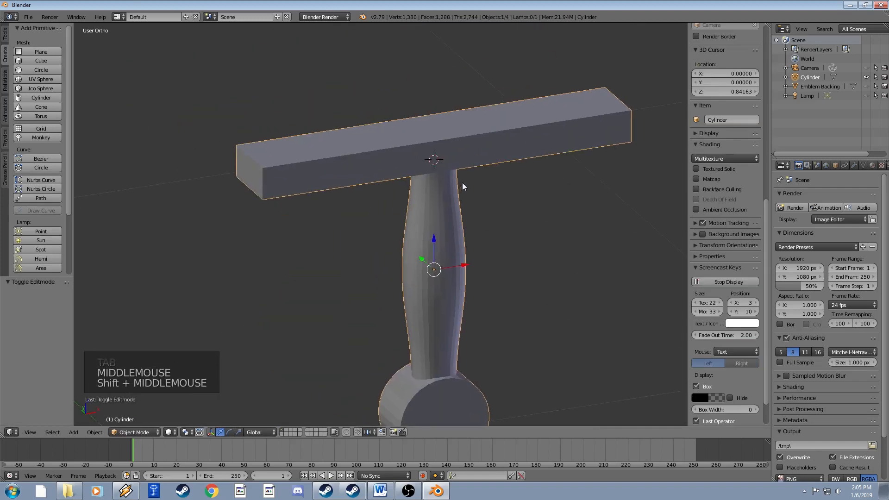
key("Tab")
middle_click_drag(463, 185, 428, 235, "shift")
right_click(417, 172)
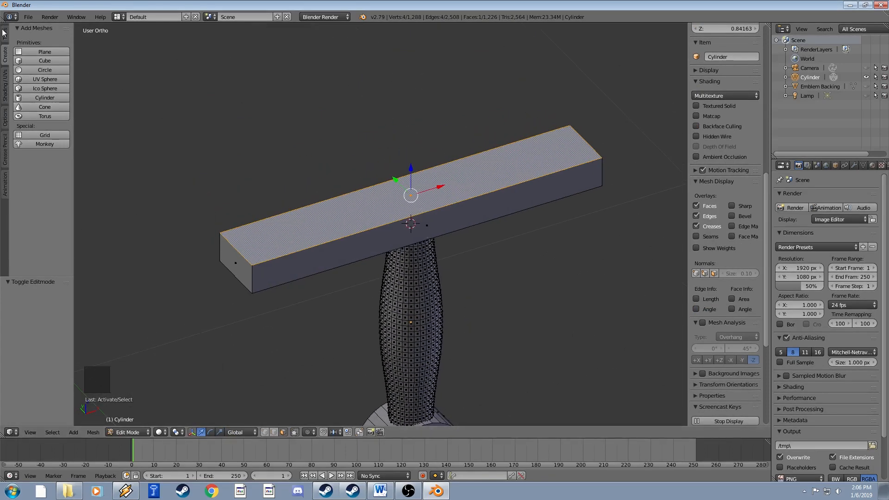
Cut six evenly spaced loops across the crossguard bar with Loop Cut and Slide, then use face select.
left_click(4, 33)
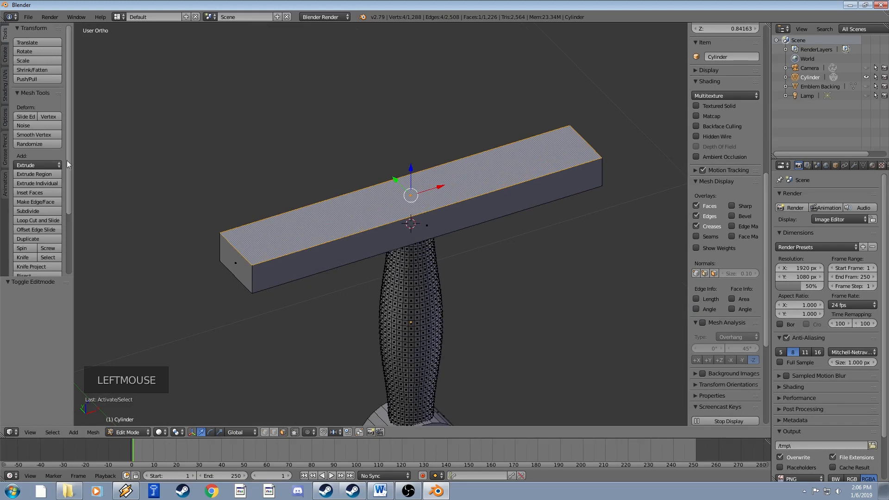
left_click(41, 221)
scroll(382, 255, "up", 7)
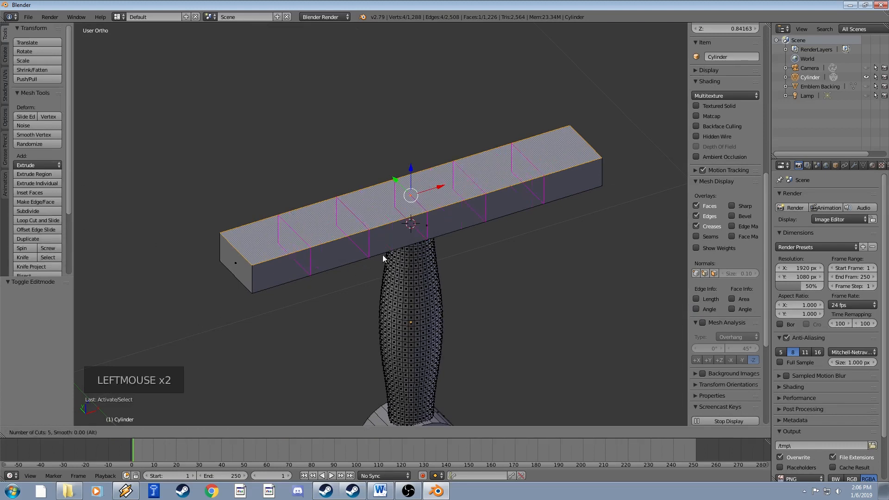
scroll(382, 255, "down", 2)
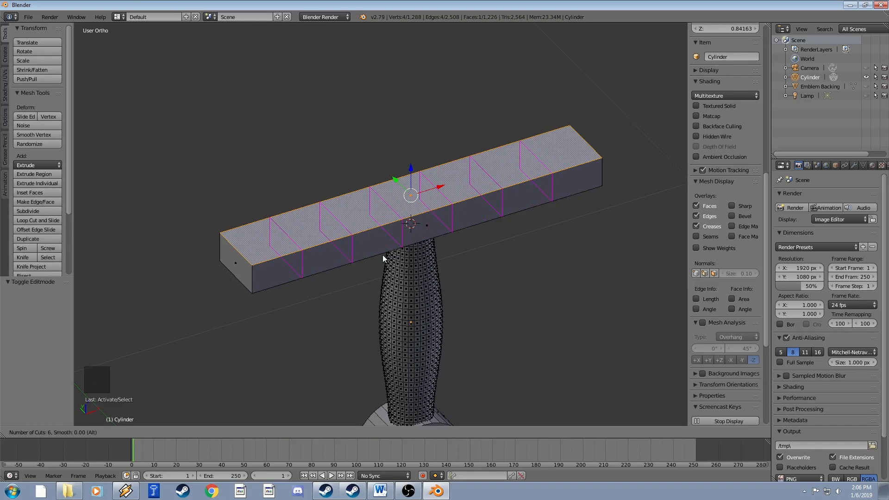
left_click(382, 255)
left_click(383, 254)
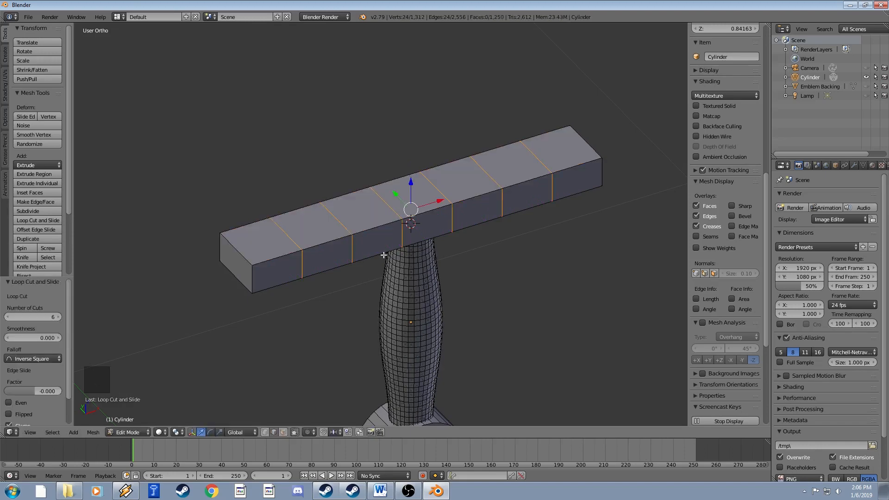
middle_click_drag(383, 255, 447, 228)
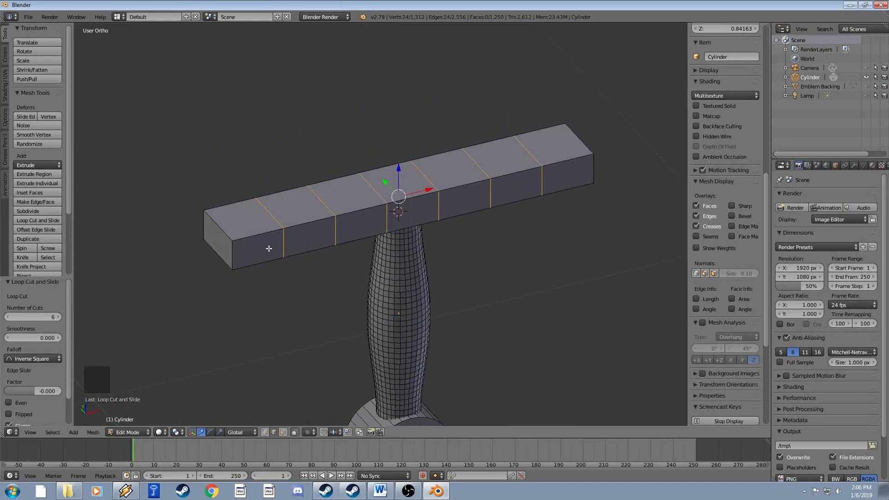
double_click(283, 431)
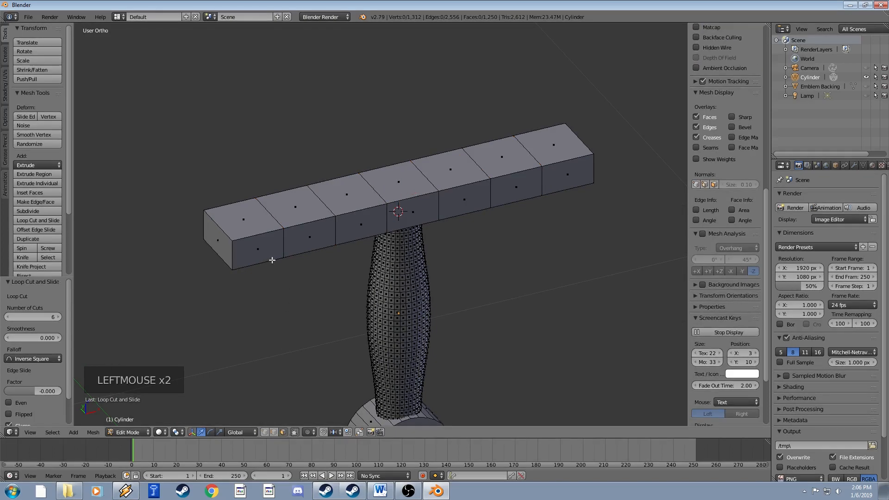
Select the crossguard's end-section faces and scale them along Y to 0.462.
right_click(259, 248)
middle_click_drag(258, 251, 391, 218)
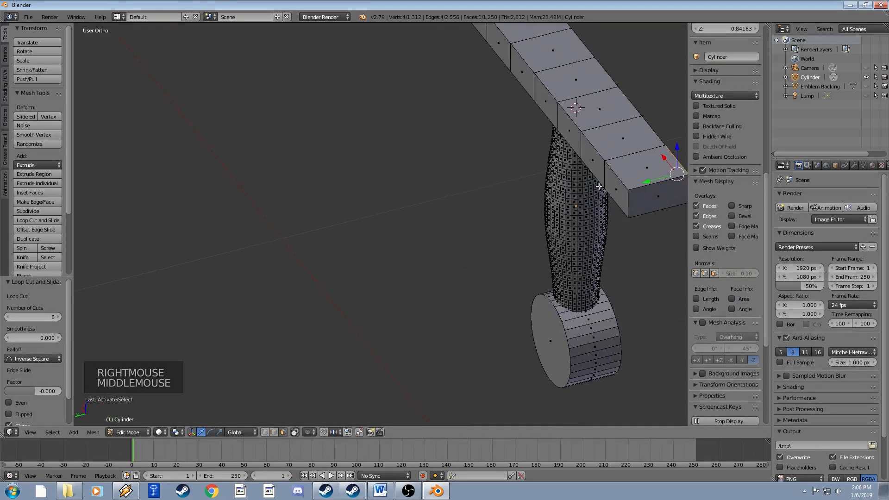
right_click(583, 164, "shift")
middle_click_drag(583, 163, 496, 239, "shift")
right_click(424, 178, "shift")
right_click(503, 244, "shift")
key("s")
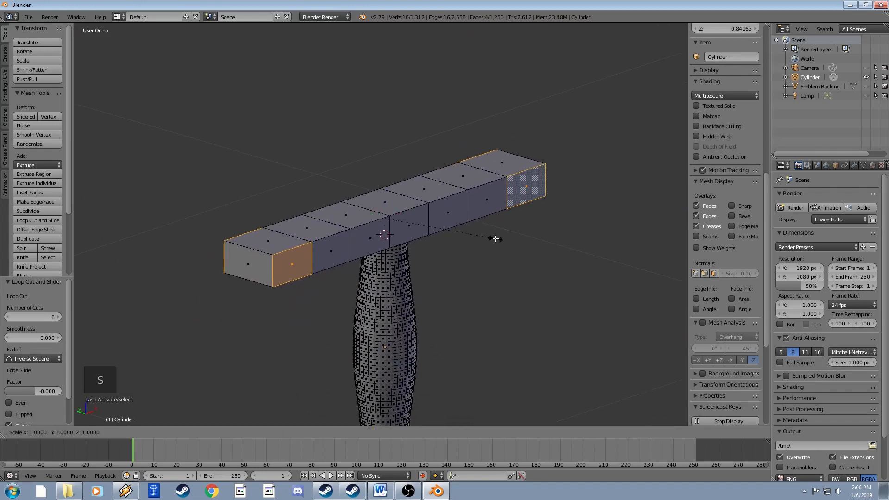
key("y")
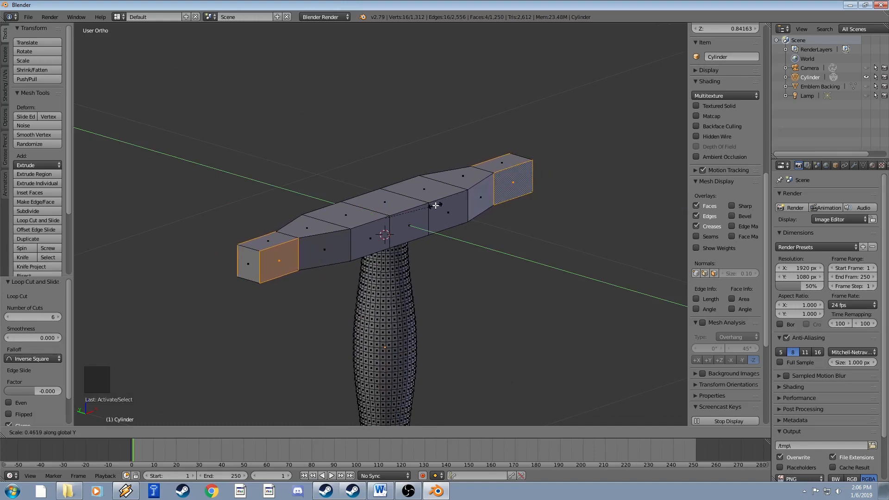
left_click(436, 205)
Deselect everything and switch to edge select mode.
middle_click_drag(436, 205, 431, 182)
key("a")
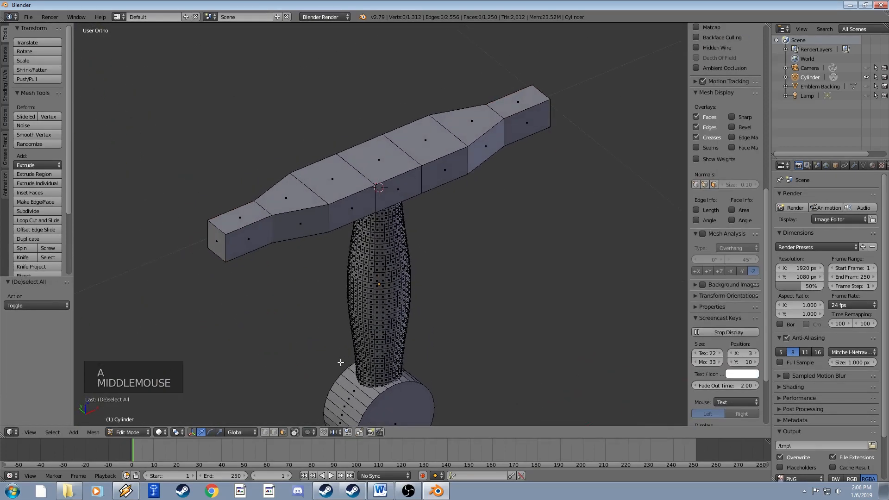
left_click(275, 433)
middle_click_drag(320, 262, 318, 286, "shift")
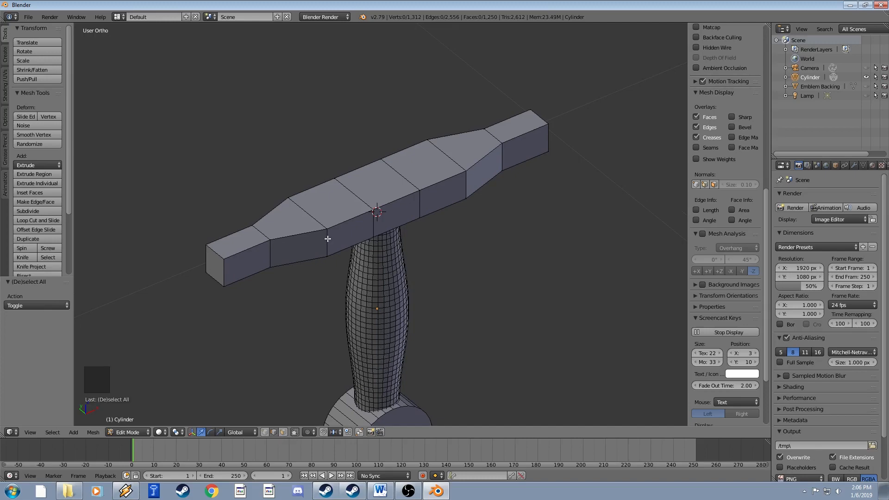
Select the edge loops either side of the crossguard's centre and scale them along X.
right_click(328, 239, "alt")
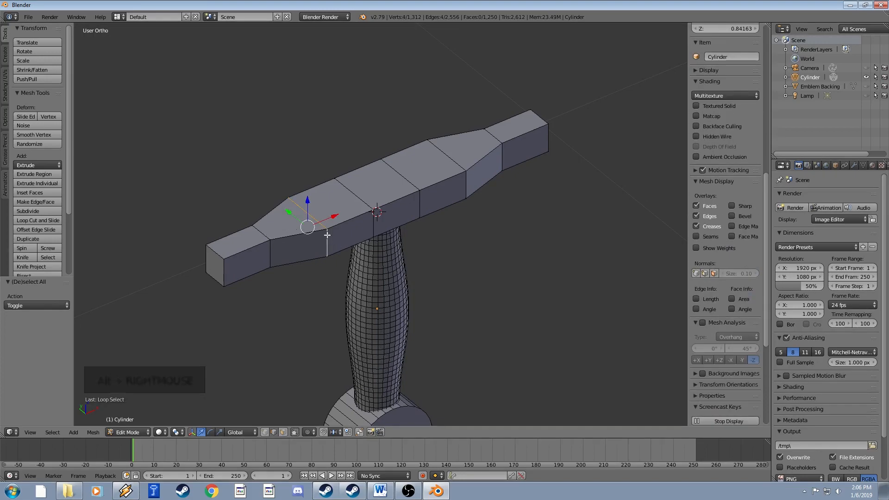
middle_click_drag(287, 234, 339, 223)
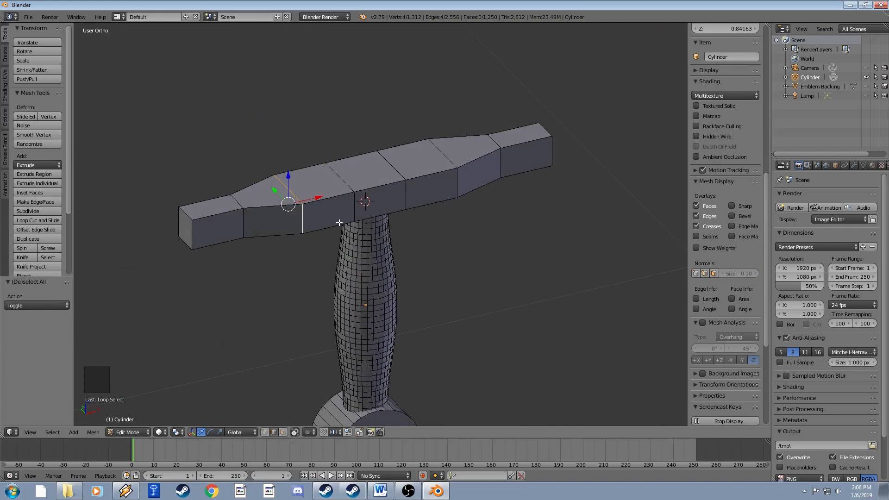
right_click(458, 184, "alt+shift")
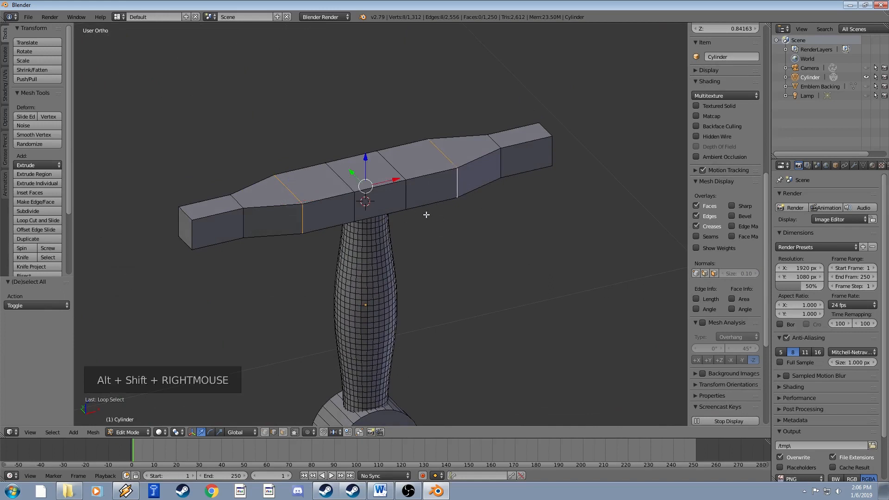
key("s")
key("x")
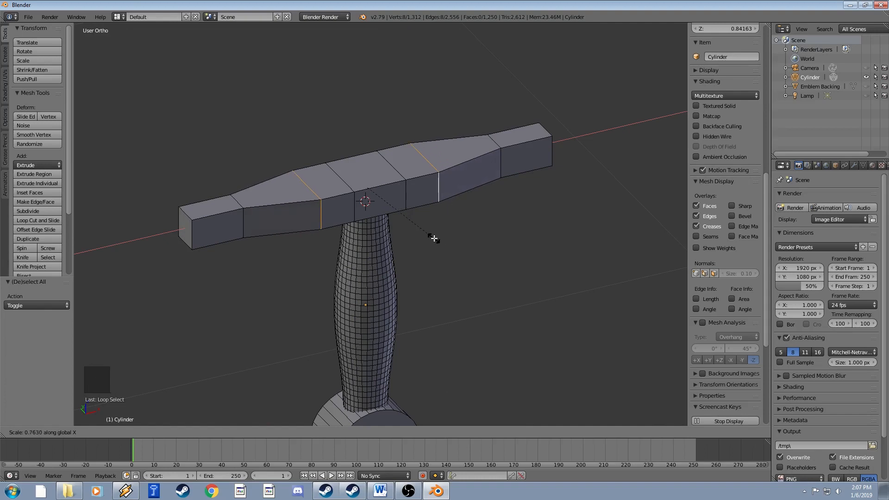
left_click(434, 238)
Check the sword in Object Mode, then in Edit Mode select the top edges at both crossguard ends.
key("Tab")
scroll(428, 238, "down", 4)
middle_click_drag(427, 237, 407, 255)
key("Tab")
scroll(399, 232, "up", 2)
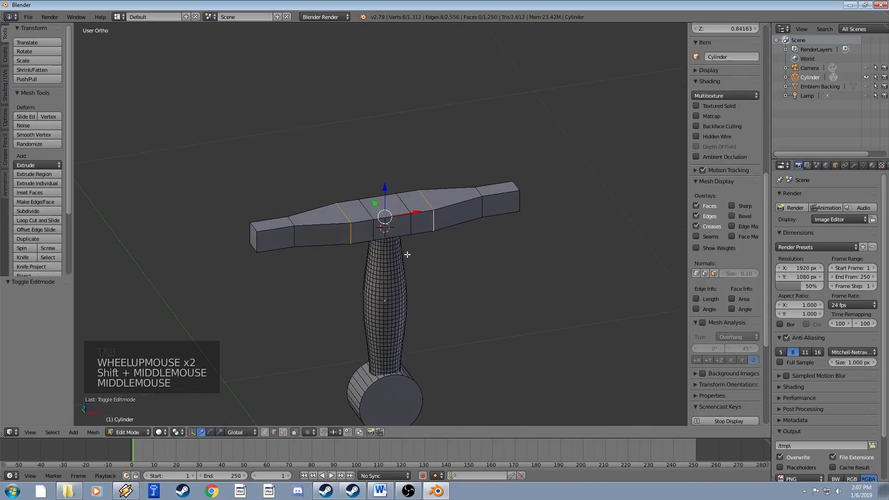
scroll(407, 254, "up", 2)
right_click(534, 179)
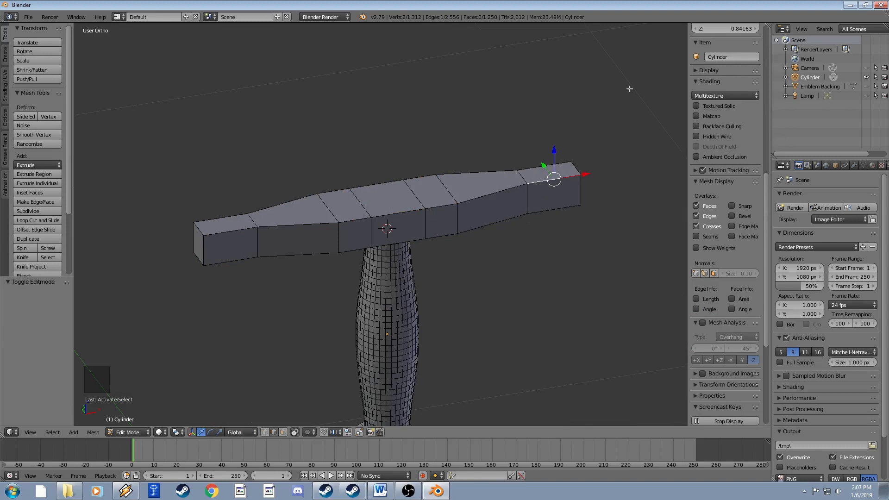
right_click(538, 167, "shift")
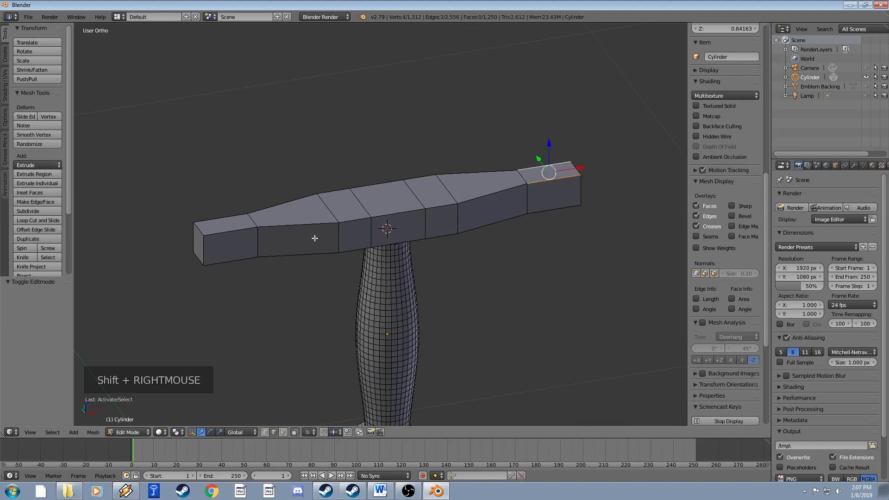
right_click(239, 233, "shift")
right_click(235, 220, "shift")
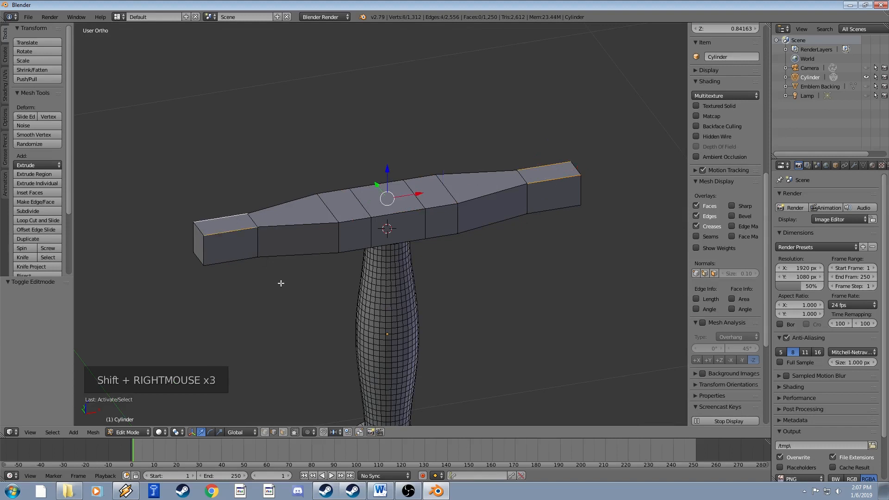
Subdivide the selected crossguard end sections with W > Subdivide.
key("w")
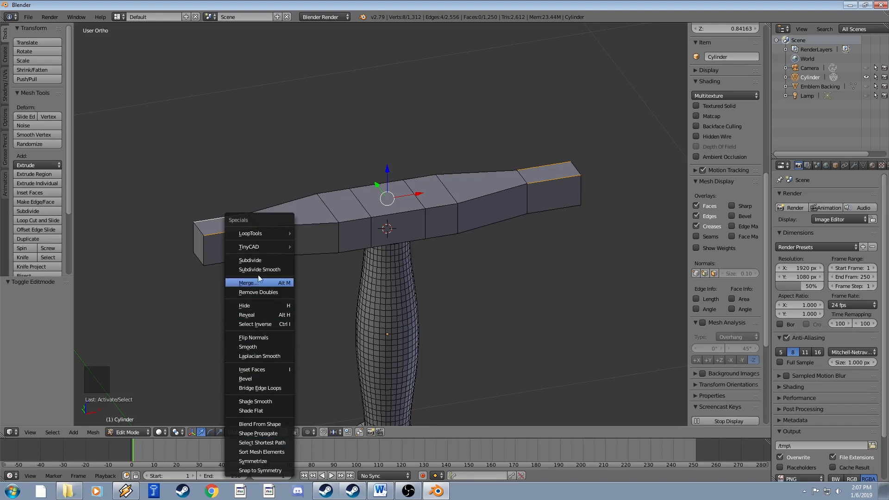
left_click(254, 257)
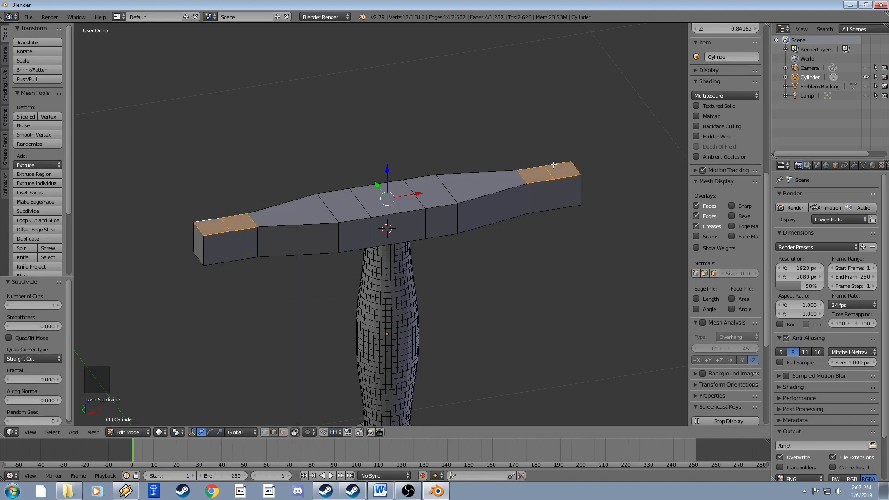
scroll(234, 231, "up", 1)
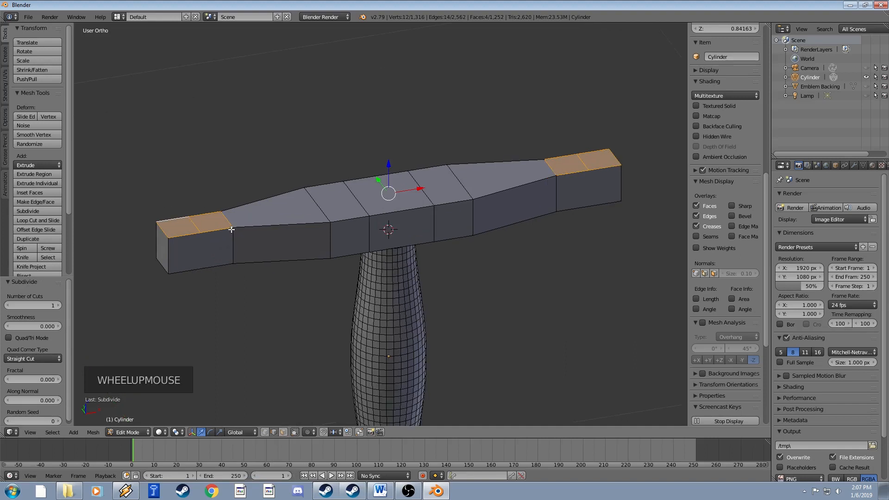
Select the top faces at both crossguard ends in face mode and extrude them upward.
right_click(579, 164)
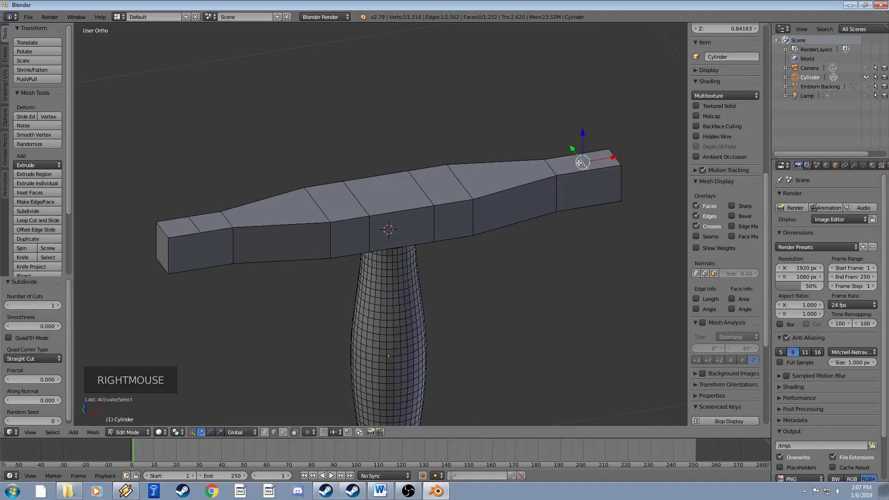
left_click(283, 432)
right_click(596, 159)
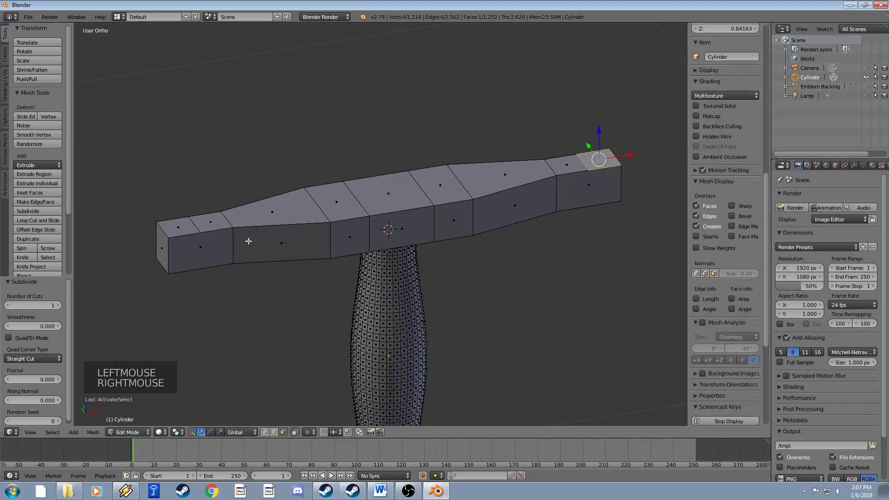
right_click(179, 227, "shift")
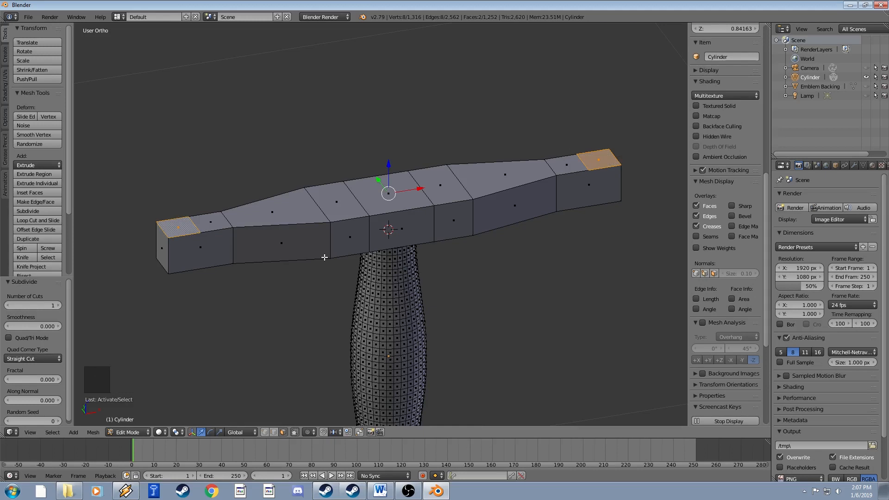
key("e")
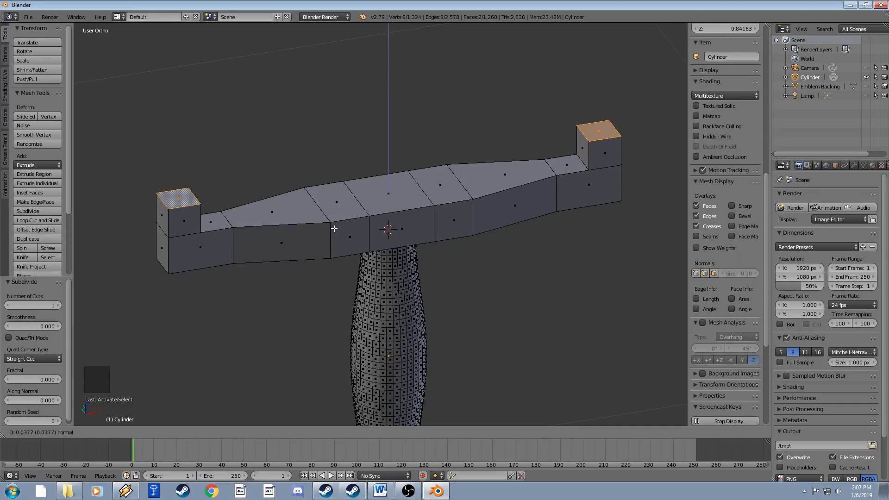
Confirm the extrusion, then select both blocks' top edges and move them down along Z.
left_click(334, 229)
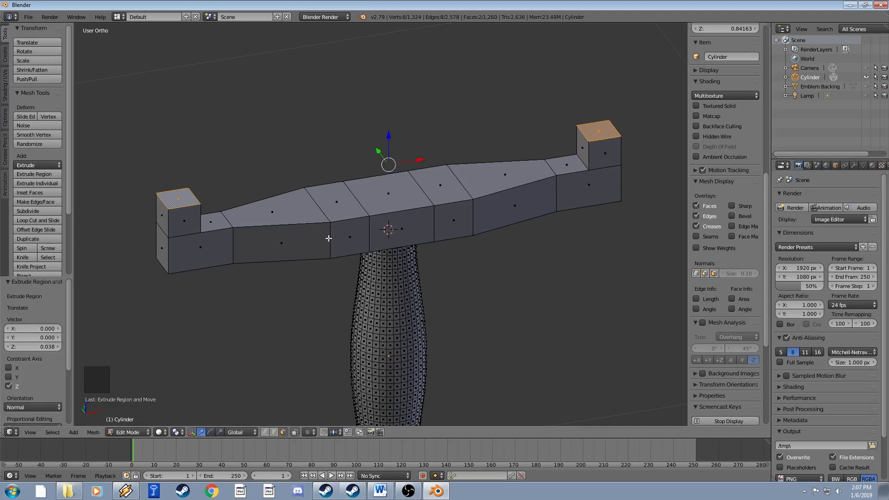
left_click(274, 432)
right_click(195, 195)
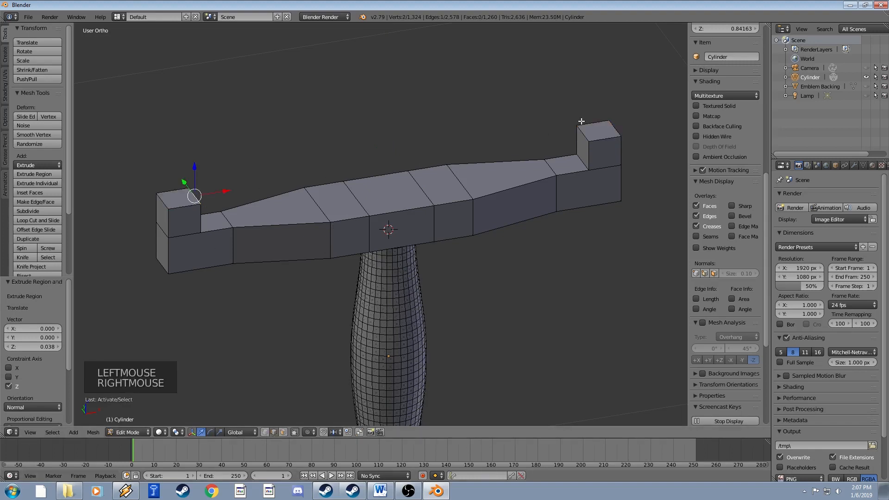
left_click(574, 167, "shift")
key("g")
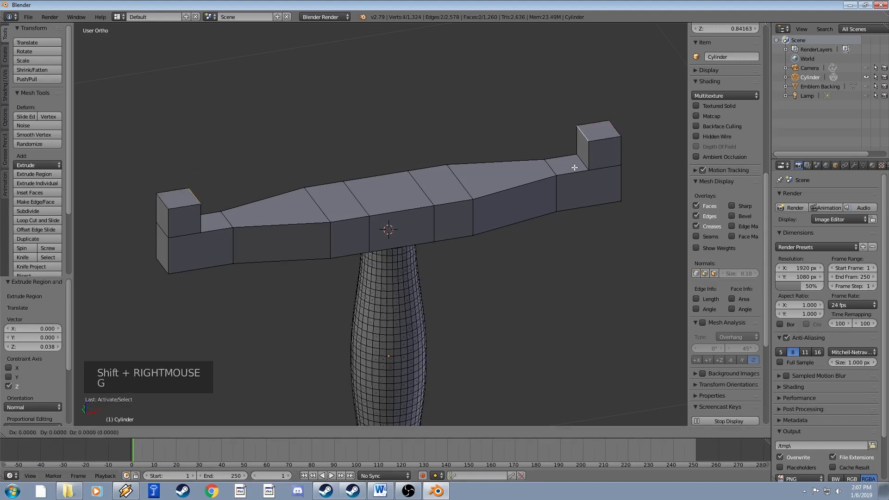
key("z")
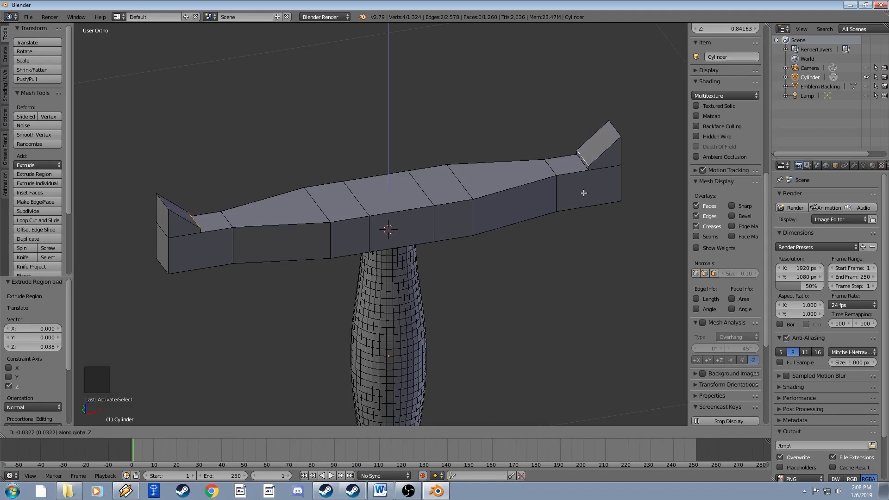
left_click(584, 194)
Return to Object Mode and orbit to a front view of the sword.
key("Tab")
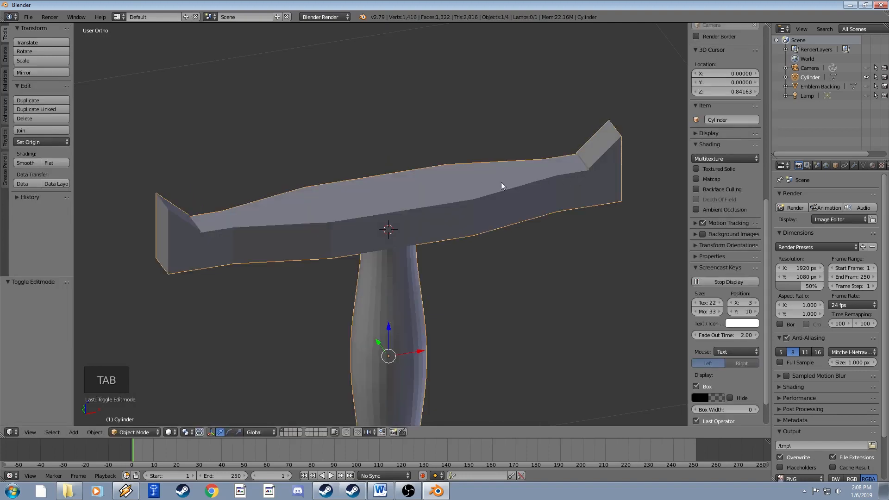
scroll(501, 182, "down", 5)
middle_click_drag(421, 193, 406, 231)
Return to Edit Mode and frame the crossguard in the view.
scroll(439, 238, "up", 3)
key("Tab")
scroll(426, 222, "up", 3)
scroll(406, 231, "down", 1)
scroll(405, 230, "down", 1)
scroll(406, 231, "up", 3)
scroll(406, 230, "down", 2)
scroll(405, 230, "up", 2)
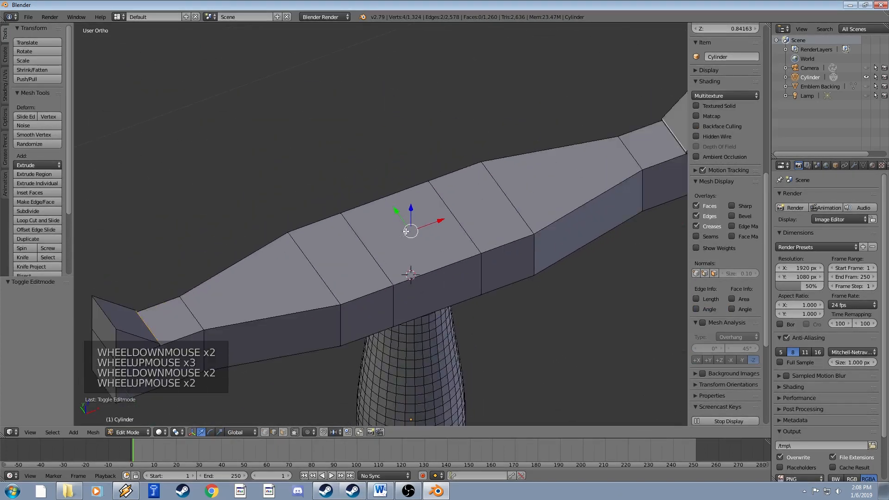
scroll(405, 231, "down", 3)
scroll(405, 230, "up", 1)
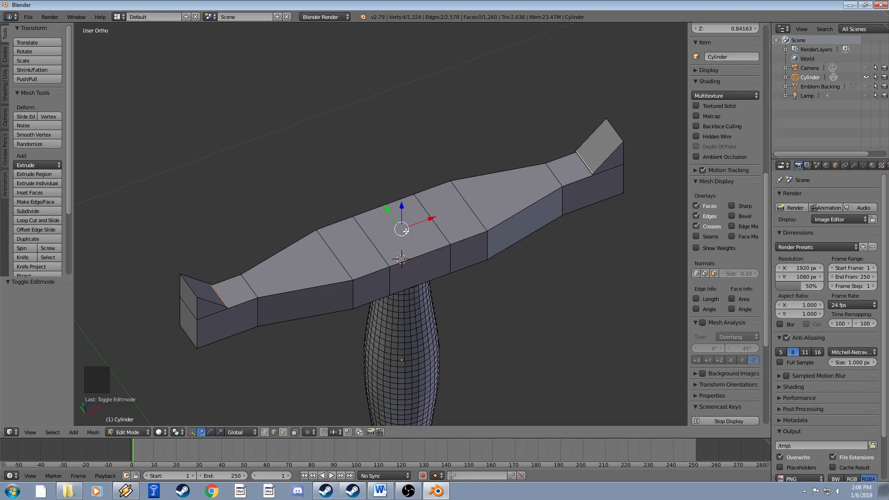
scroll(405, 230, "down", 2)
middle_click_drag(403, 241, 368, 241)
scroll(378, 204, "up", 3)
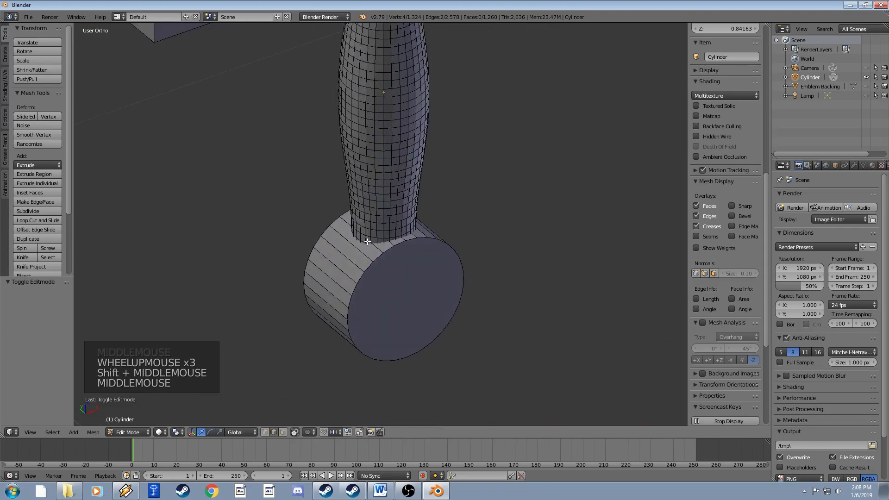
scroll(370, 245, "up", 3)
middle_click_drag(403, 175, 427, 277, "shift")
scroll(442, 184, "down", 6)
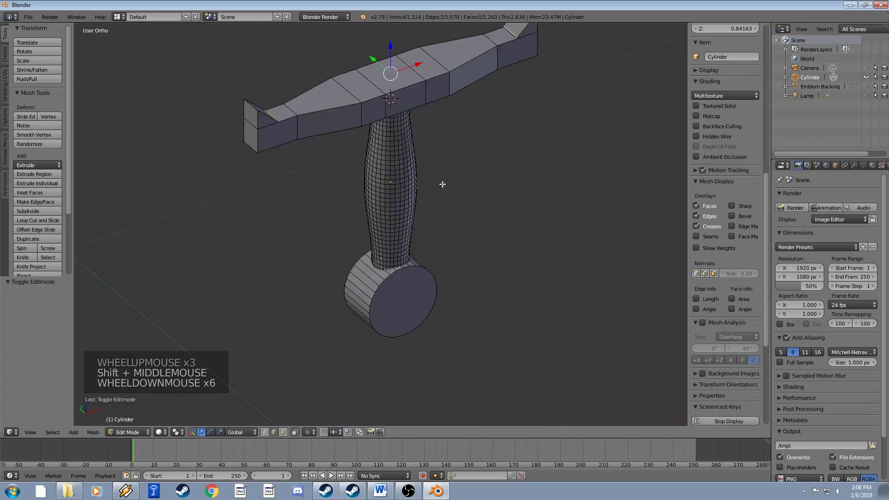
middle_click_drag(442, 184, 443, 260, "shift")
middle_click_drag(444, 259, 412, 272)
scroll(451, 293, "up", 2)
scroll(422, 283, "up", 1)
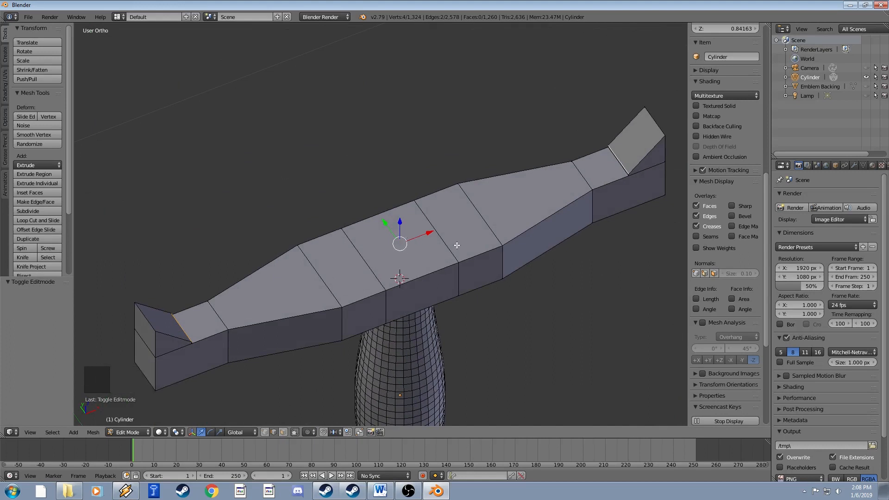
Select the edge loops just left and right of the crossguard's centre.
right_click(365, 260)
middle_click_drag(412, 257, 412, 230)
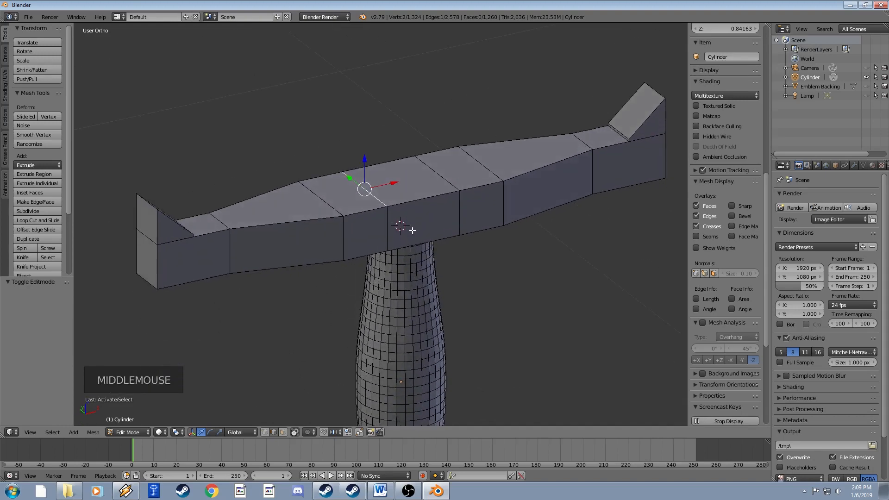
right_click(388, 226, "alt")
right_click(460, 209, "alt+shift")
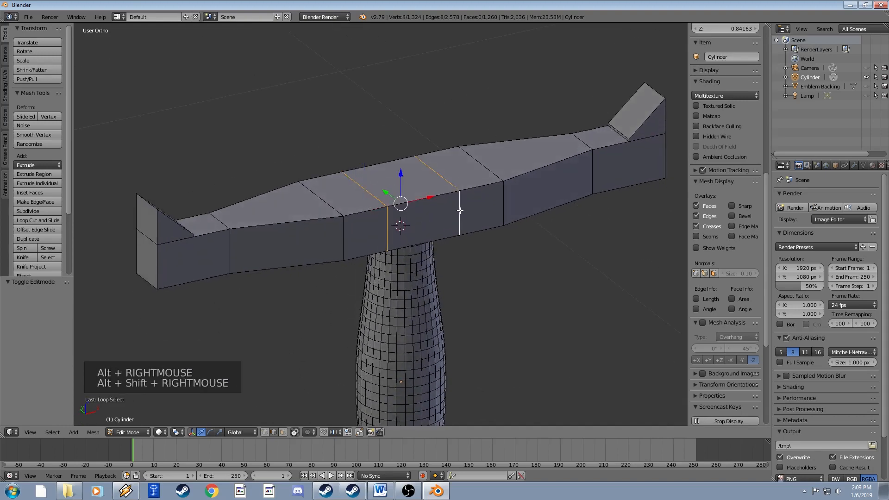
Scale the two central loops along X to widen the crossguard's middle section.
key("s")
key("x")
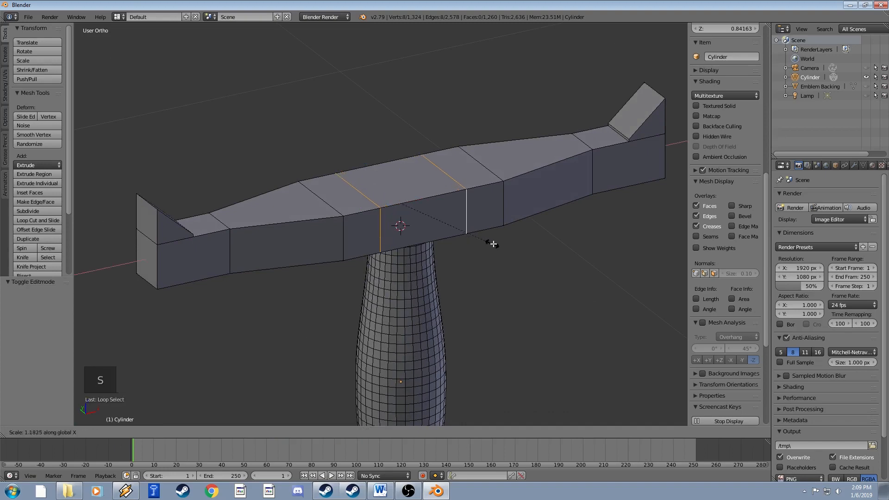
left_click(526, 237)
middle_click_drag(508, 235, 486, 278)
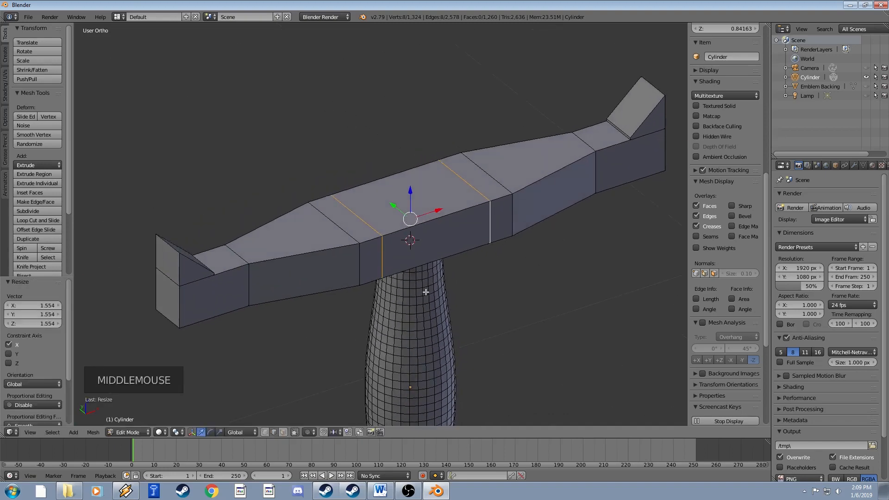
Inset the top face between the loops by 0.1202 and shrink it to 0.948.
left_click(283, 432)
right_click(417, 218)
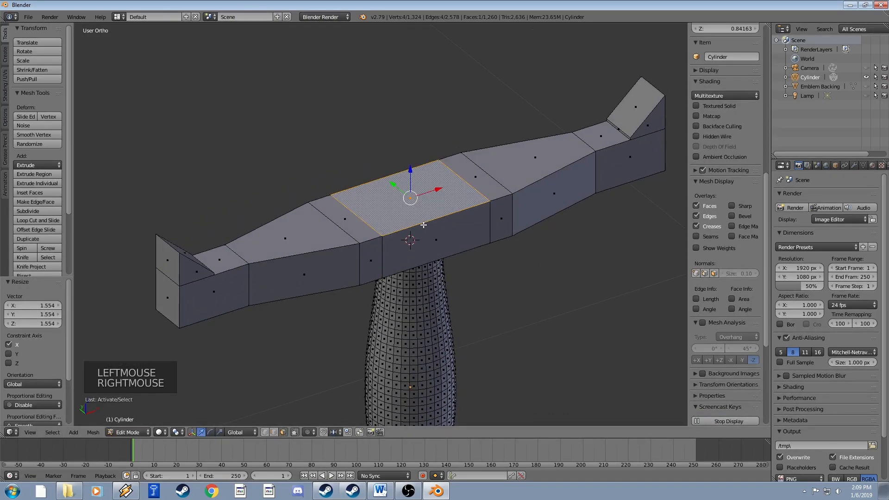
middle_click_drag(416, 217, 423, 235)
key("w")
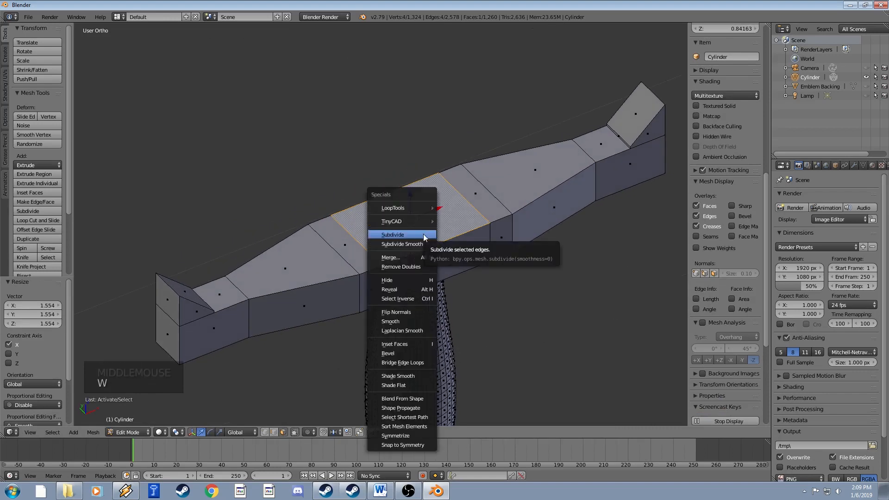
left_click(420, 343)
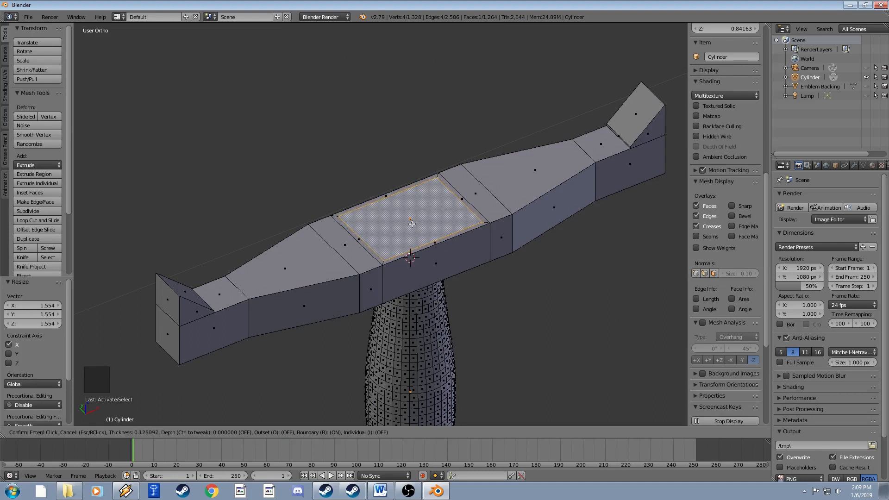
left_click(413, 230)
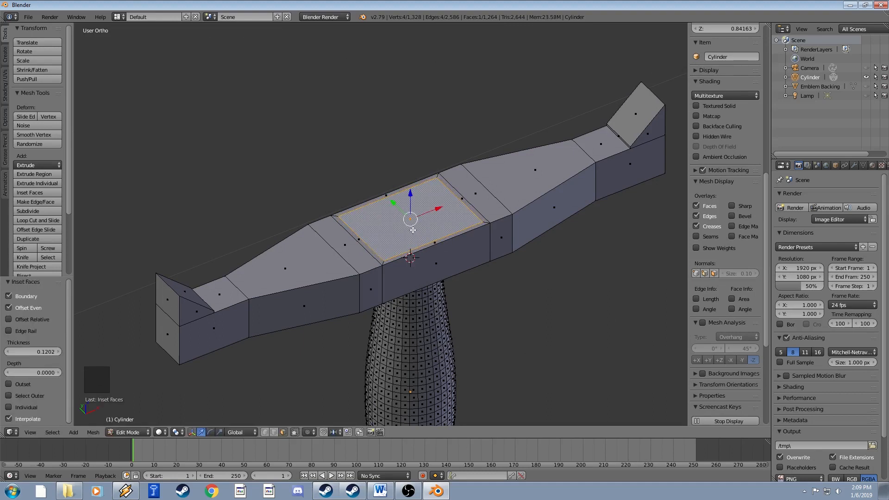
key("s")
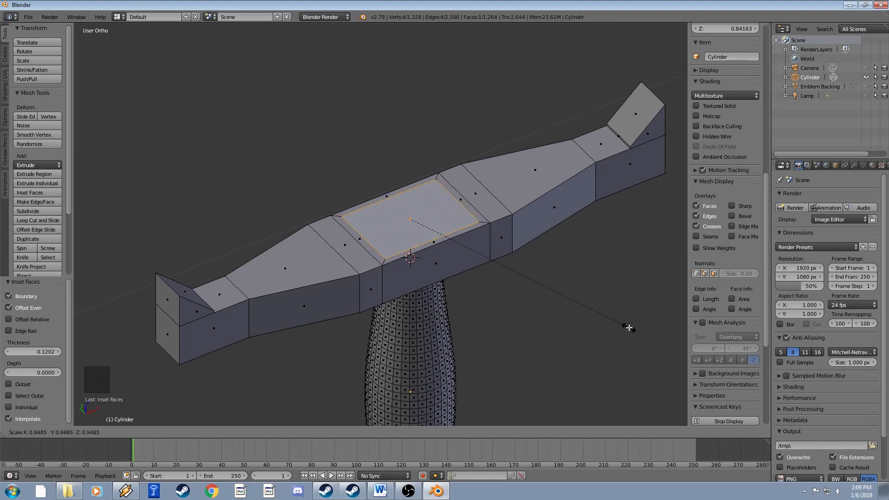
left_click(629, 328)
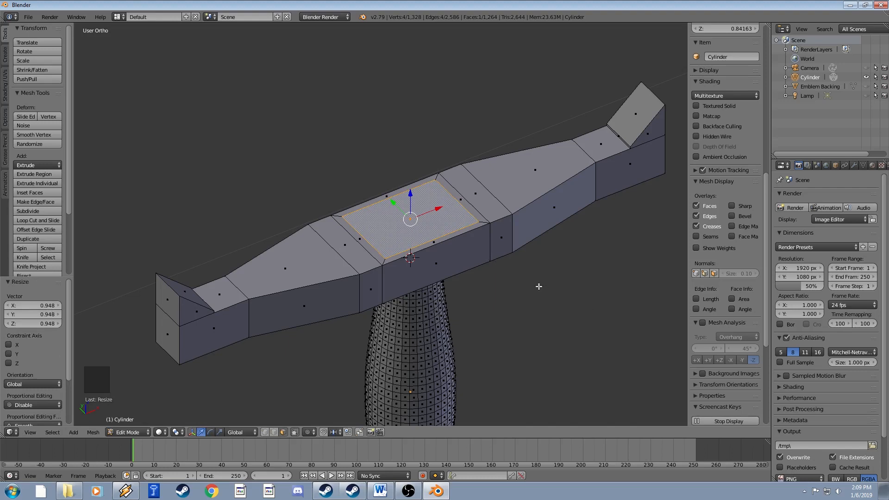
Scale the inset face along Y to narrow it.
key("s")
key("y")
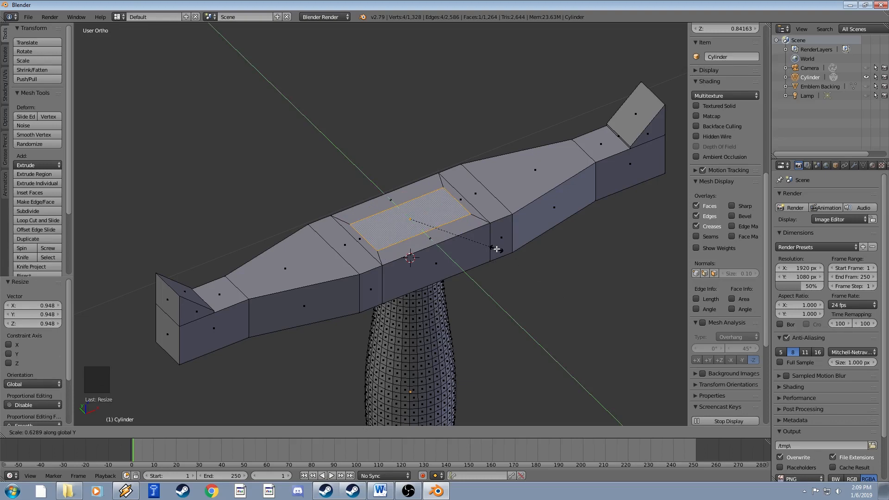
left_click(497, 249)
middle_click_drag(497, 249, 489, 269)
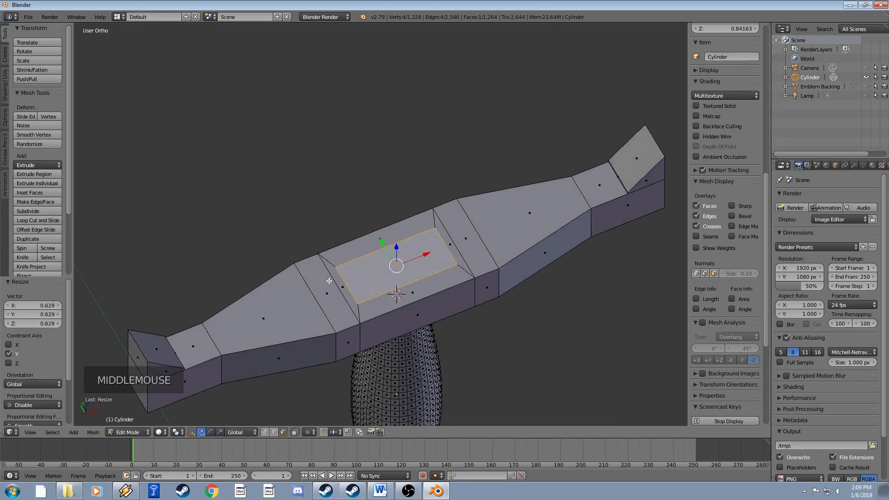
Subdivide the inset face lengthwise between its two side edges.
left_click(273, 432)
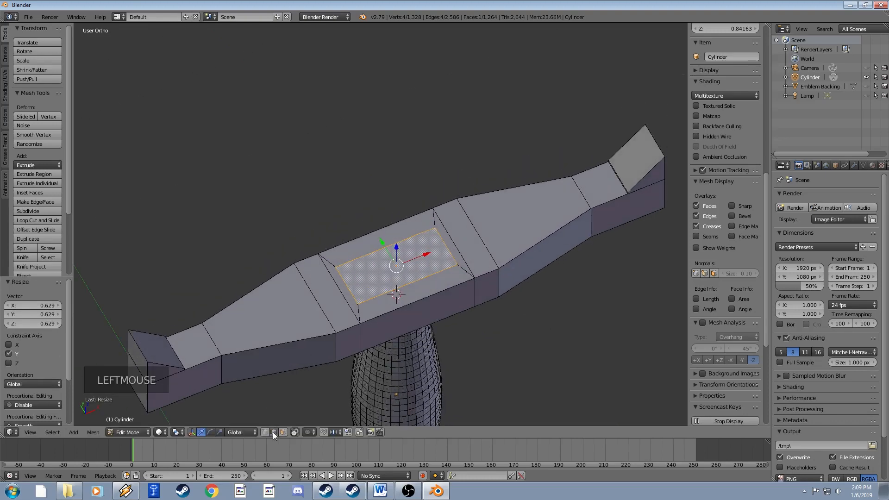
right_click(354, 286)
right_click(446, 248, "shift")
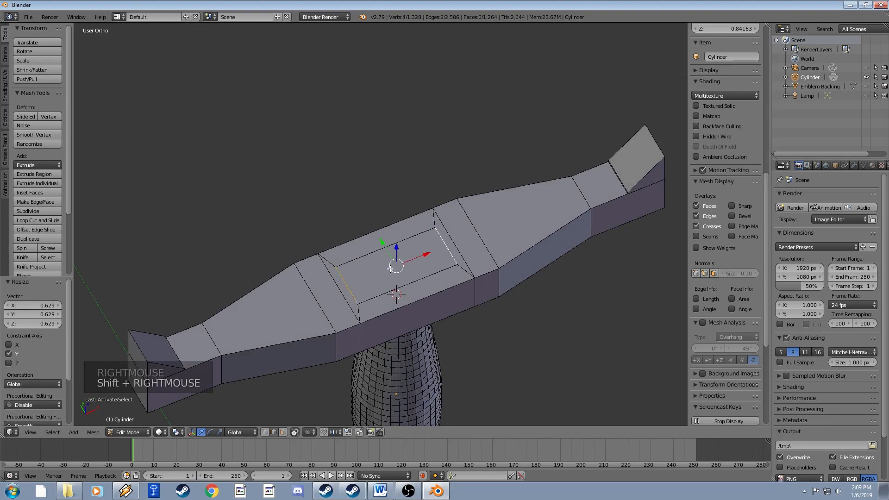
key("w")
left_click(366, 161)
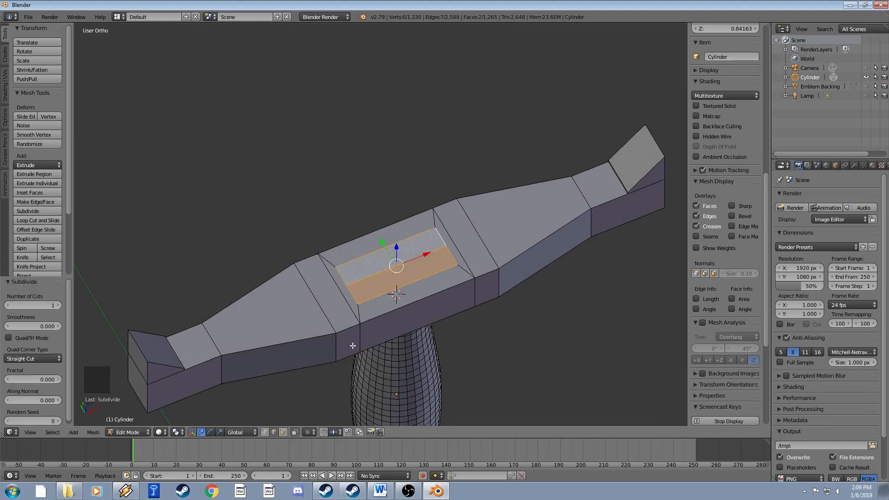
Select the inset's four corner vertices and squeeze them along X to 0.3922.
left_click(265, 432)
right_click(345, 286)
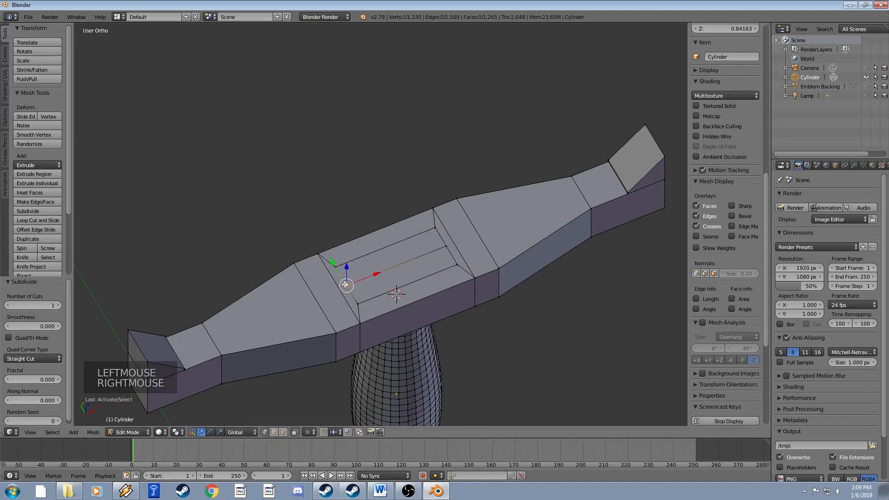
right_click(452, 246)
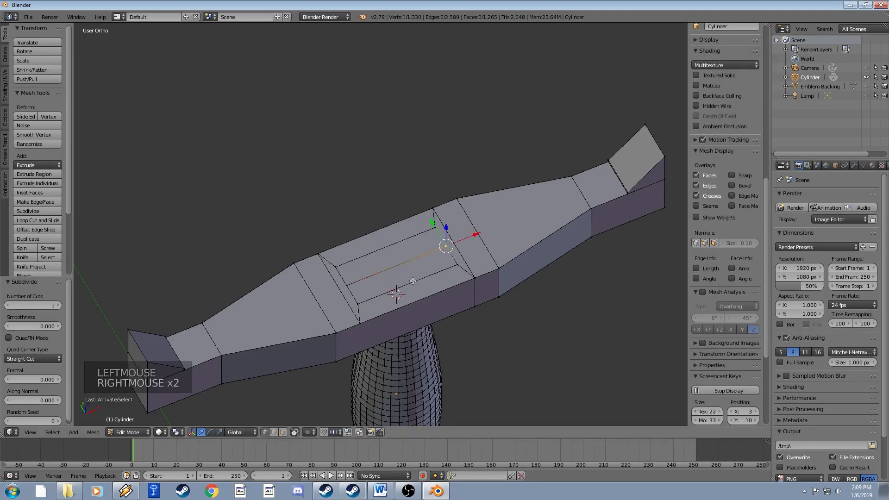
right_click(337, 267)
right_click(435, 228, "shift")
right_click(460, 266, "shift")
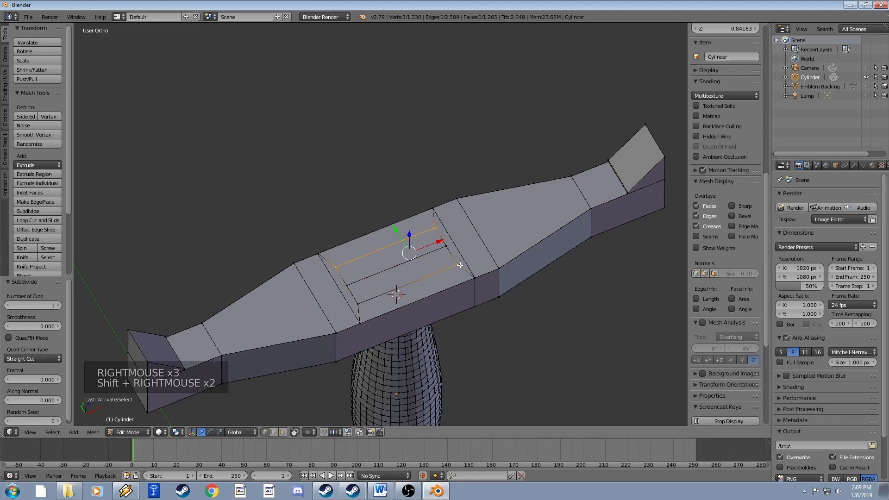
right_click(356, 302, "shift")
key("s")
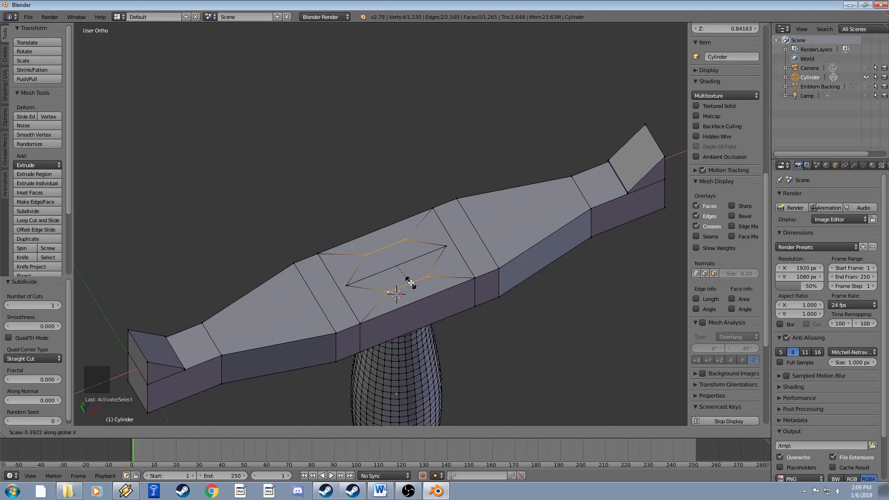
Scale the diamond's two tip vertices to 0.970 along X, then select the flanking edge loops.
left_click(411, 283)
right_click(443, 249)
right_click(353, 286, "shift")
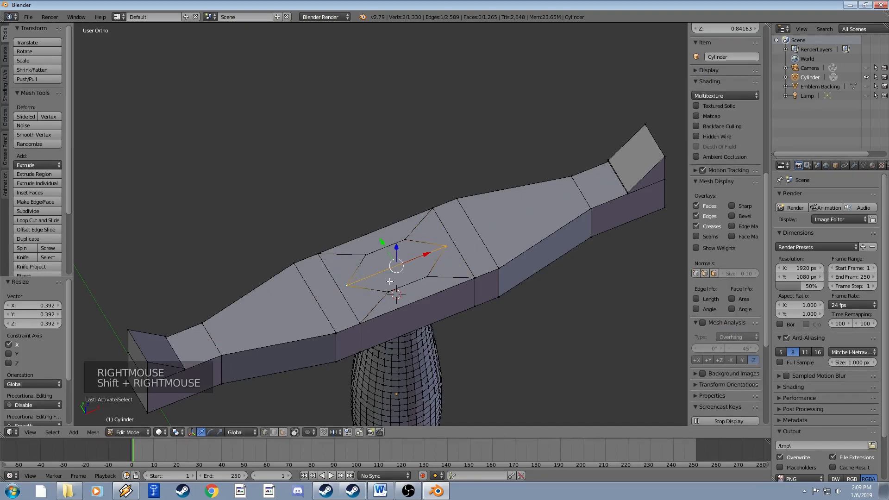
key("s")
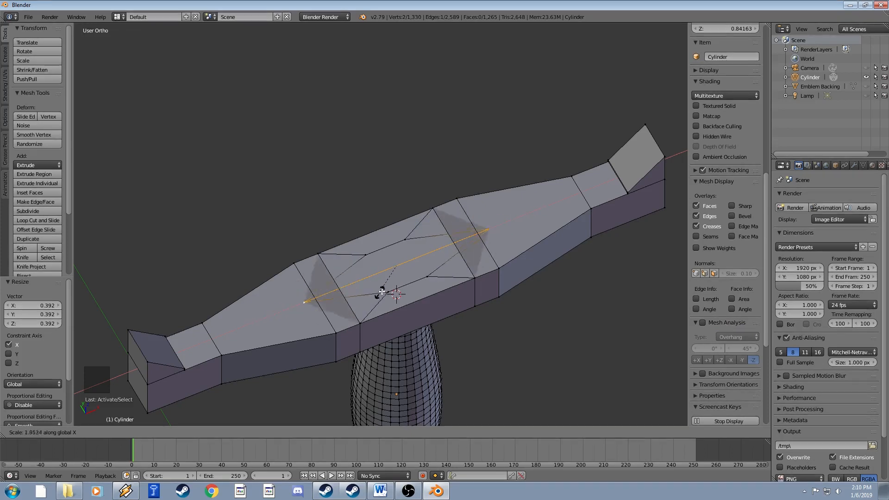
left_click(395, 282)
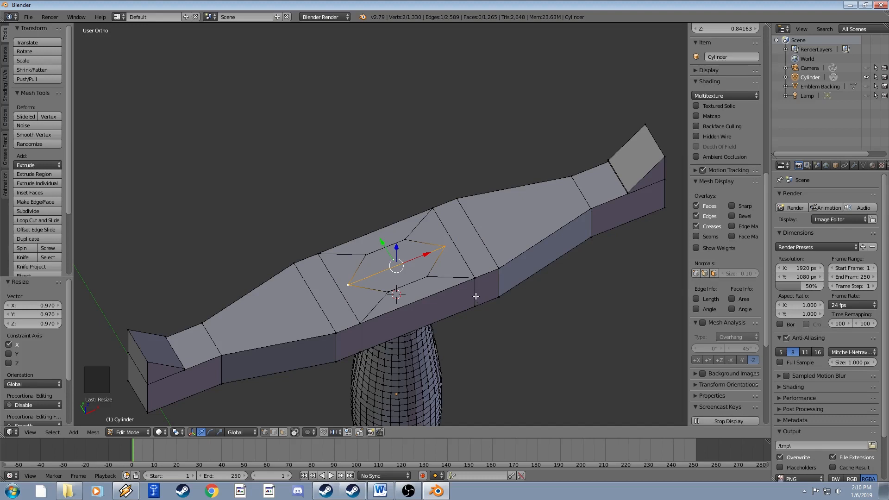
right_click(475, 278, "alt")
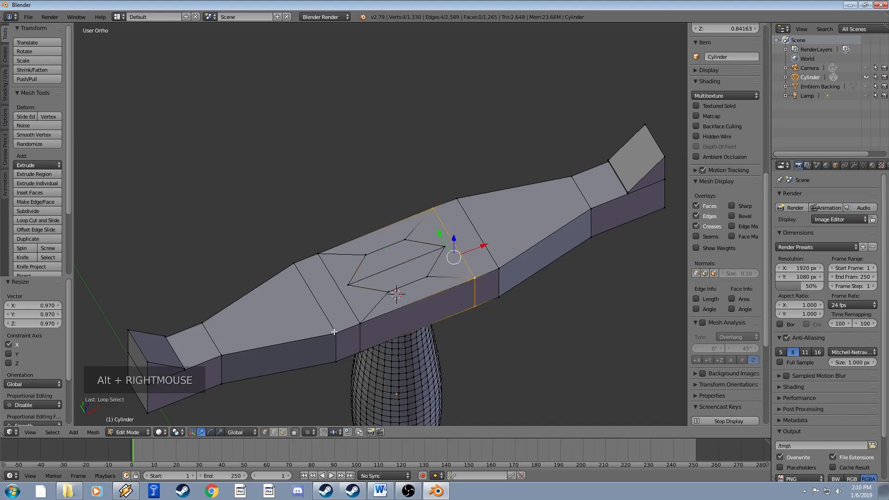
right_click(360, 328, "alt+shift")
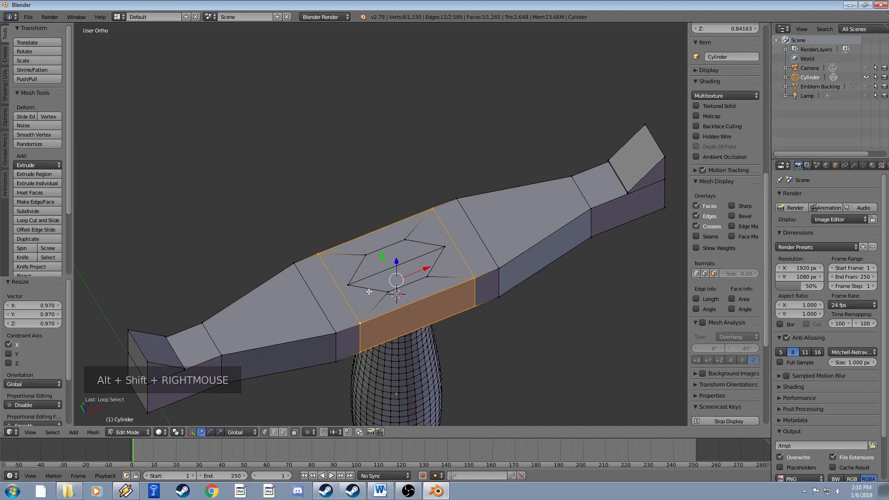
Select the vertical edges around the crossguard's centre section in edge mode.
key("a")
key("a")
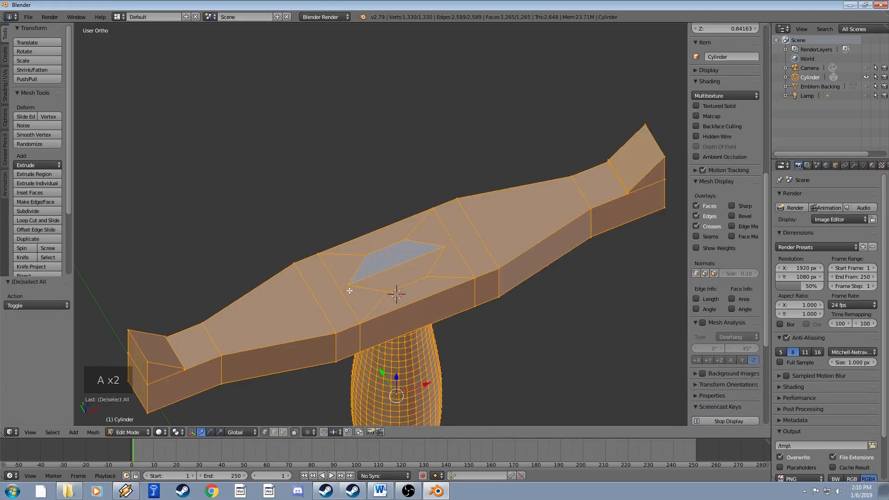
right_click(349, 291)
right_click(346, 291, "alt")
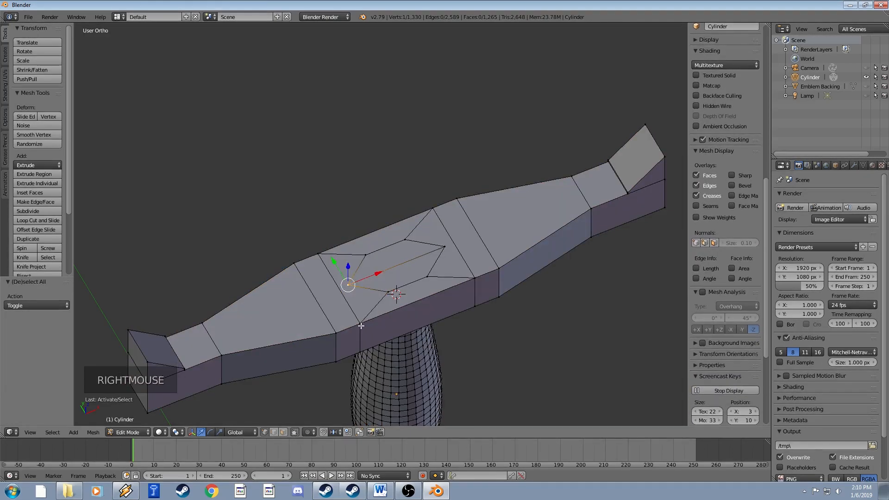
right_click(477, 278, "alt+shift")
right_click(474, 280)
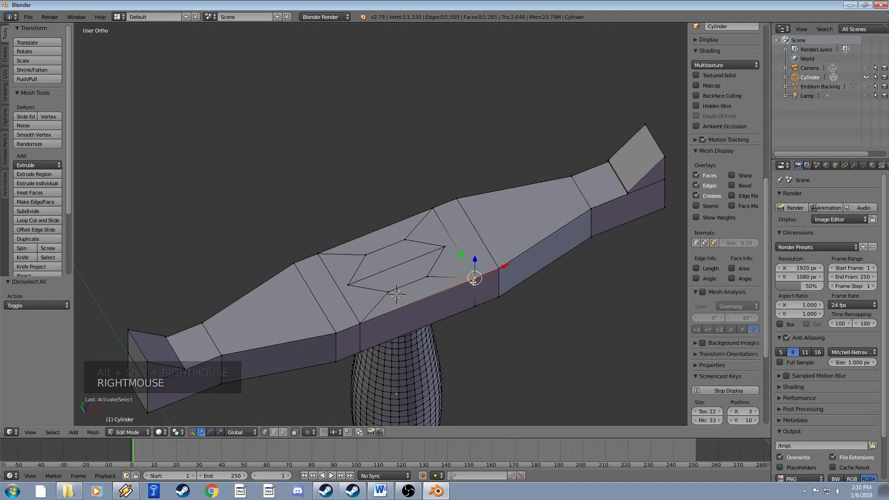
left_click(273, 432)
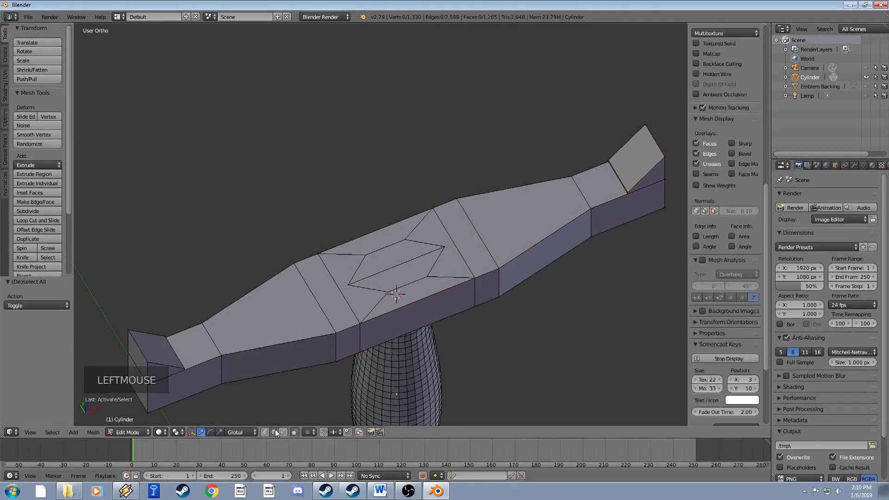
right_click(476, 287, "alt+shift")
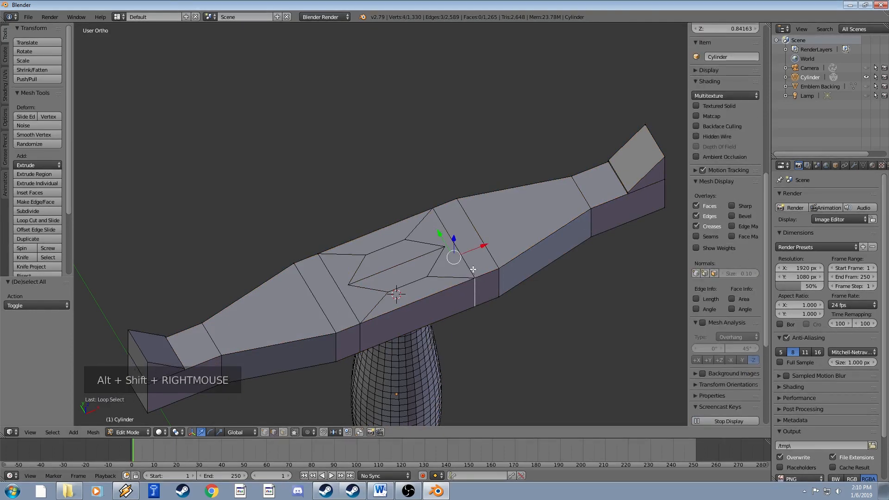
right_click(471, 280, "alt")
mouse_move(472, 280)
middle_mouse_down()
mouse_move(463, 216)
mouse_move(470, 281)
mouse_move(477, 240)
mouse_move(460, 218)
mouse_move(486, 275)
middle_mouse_up()
right_click(479, 240)
right_click(479, 242, "shift")
Turn off 'Limit selection to visible' so the hidden back edges become selectable.
middle_click_drag(486, 275, 483, 274)
middle_click_drag(483, 273, 476, 281, "shift")
middle_click_drag(477, 281, 435, 202)
right_click(392, 144, "shift")
middle_click_drag(392, 144, 491, 213)
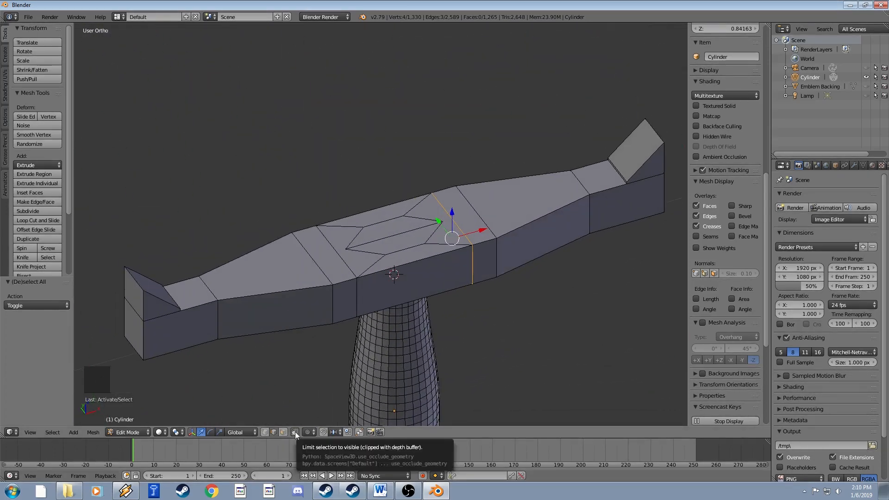
left_click(295, 431)
middle_click_drag(431, 296, 421, 251, "shift")
scroll(395, 329, "up", 1)
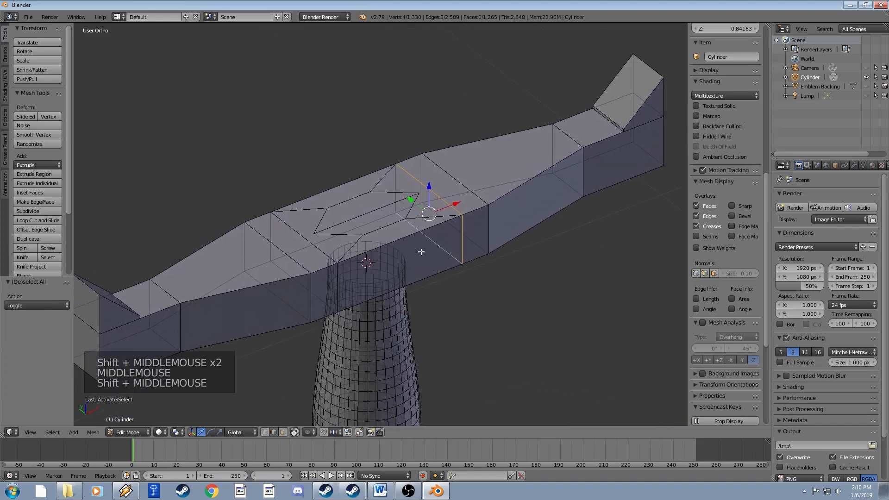
Add the centre section's back edges and widen the selection along X.
right_click(397, 190, "shift")
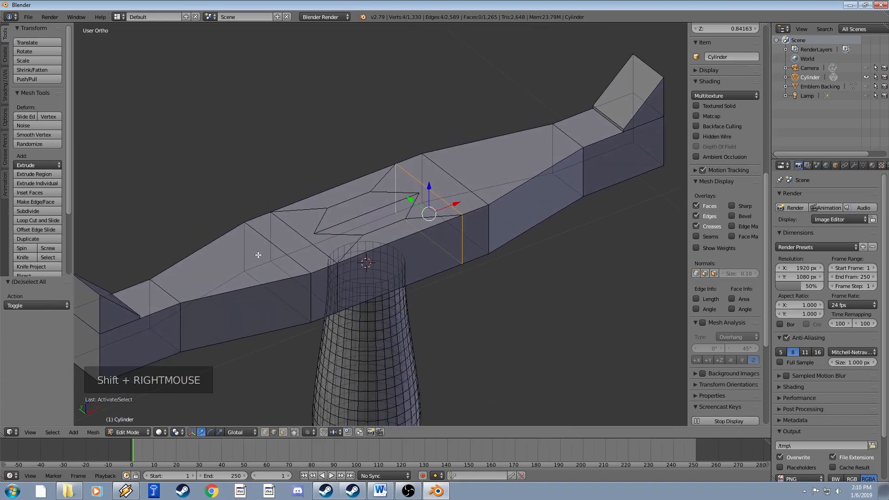
right_click(271, 248, "shift")
right_click(294, 230, "shift")
right_click(309, 287, "shift")
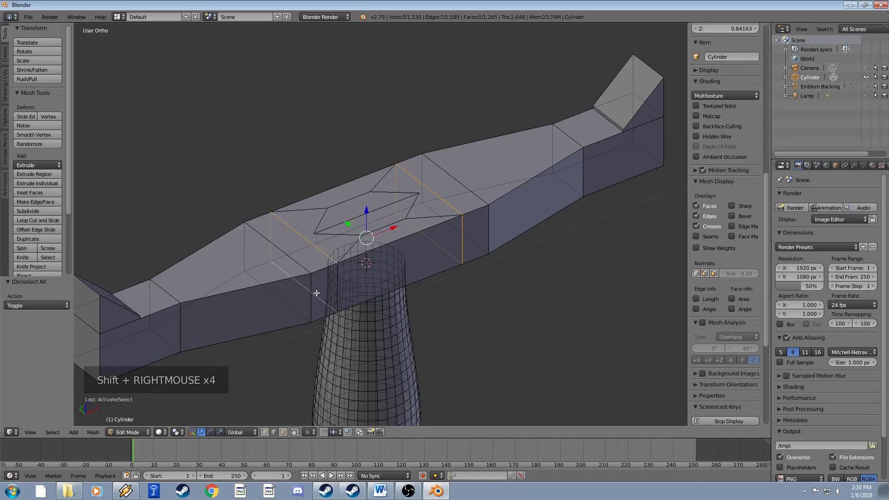
mouse_move(387, 280)
middle_mouse_down()
mouse_move(363, 280)
mouse_move(377, 280)
mouse_move(380, 290)
mouse_move(367, 266)
mouse_move(389, 290)
middle_mouse_up()
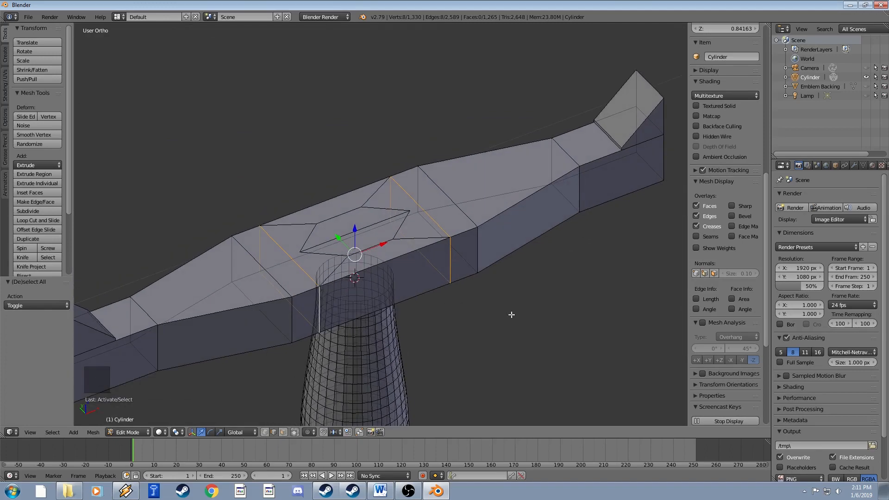
middle_click_drag(511, 314, 436, 241)
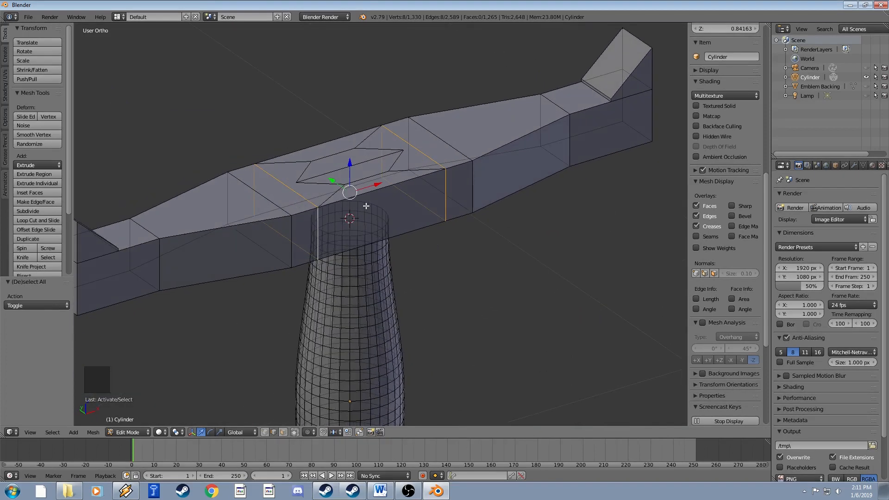
key("s")
key("x")
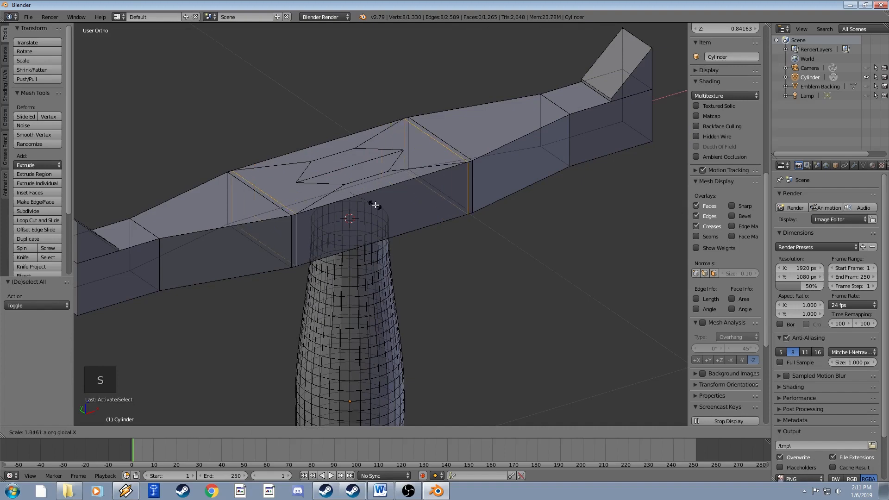
left_click(375, 205)
Scale the inner crossguard edge along X to 1.484.
middle_click_drag(402, 200, 401, 232, "shift")
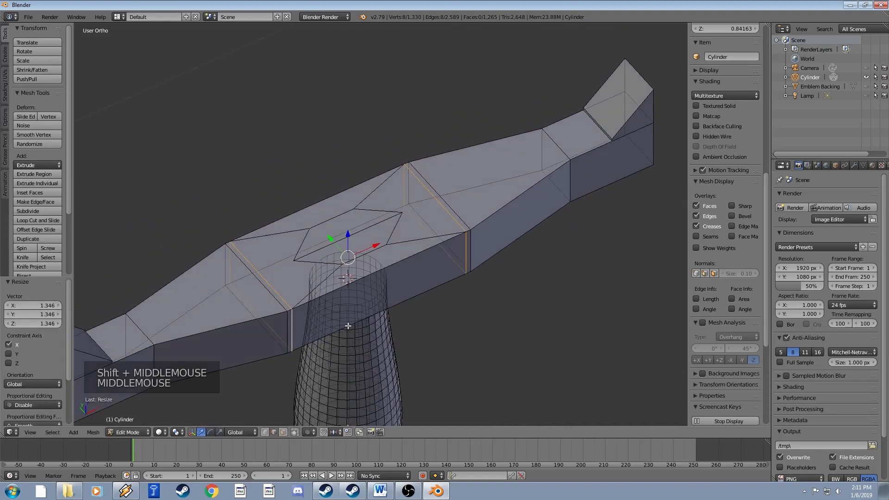
double_click(284, 280)
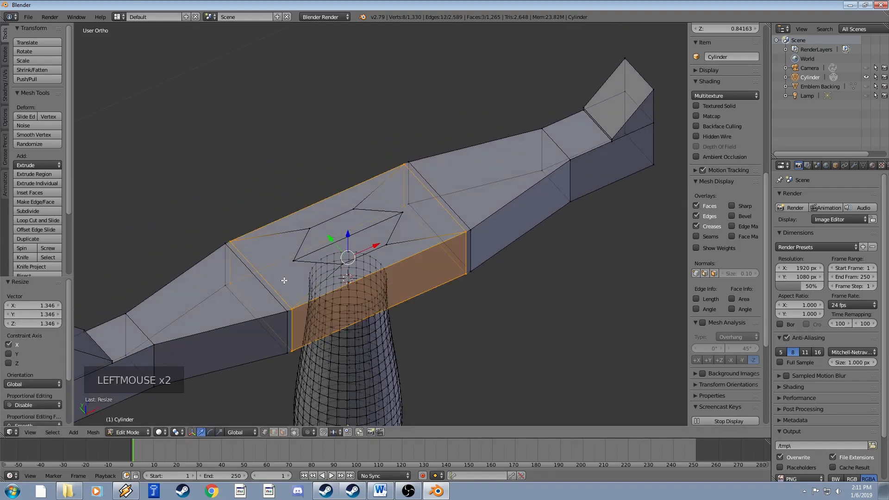
right_click(294, 260)
right_click(403, 214, "shift")
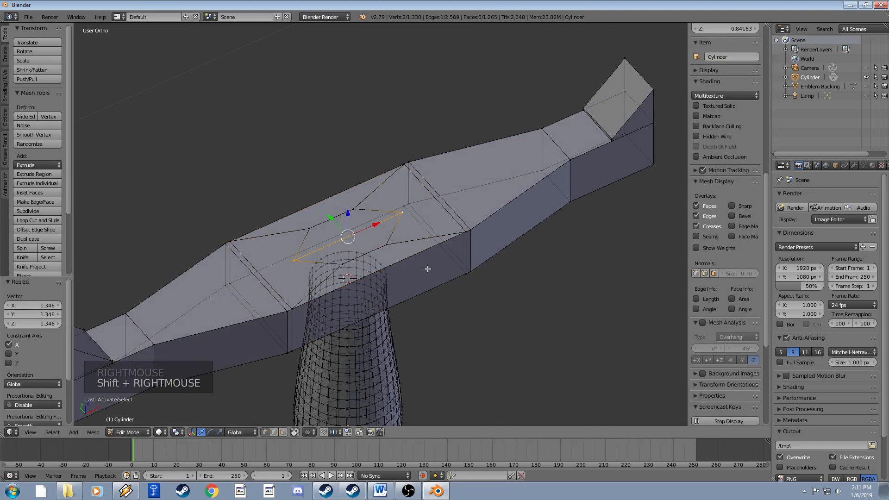
key("s")
key("x")
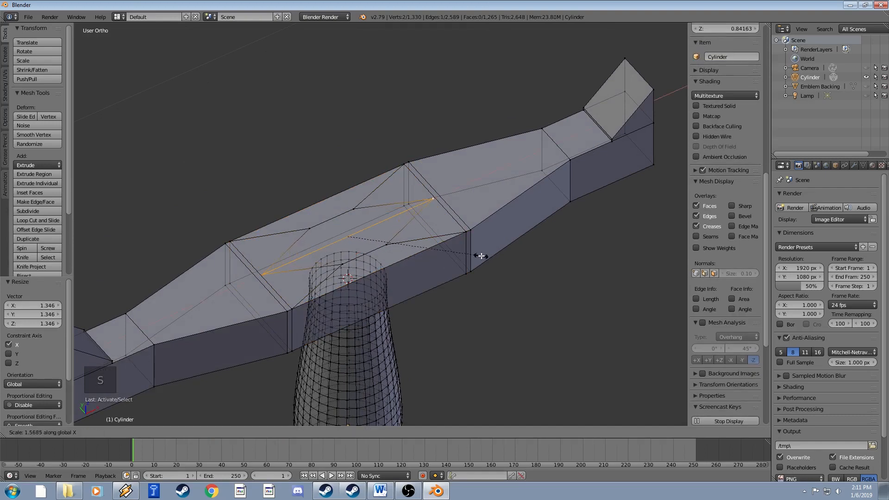
left_click(474, 259)
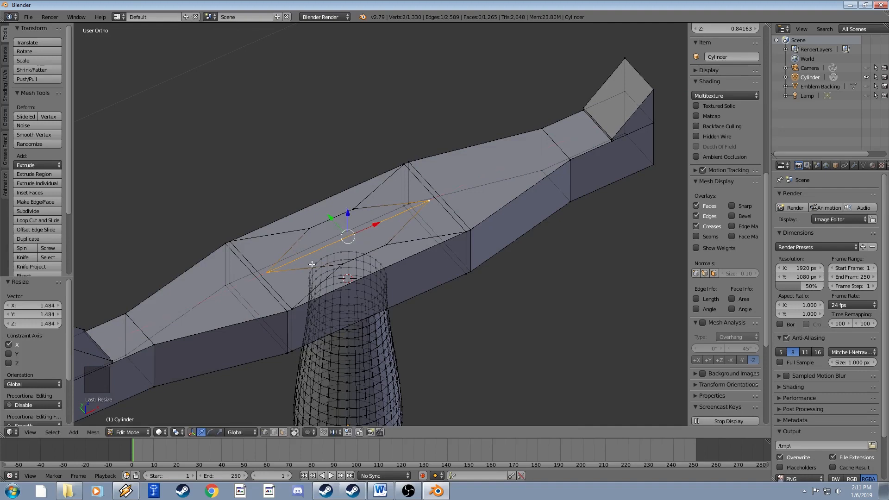
Widen the diamond's vertices along X to 1.559 and select its centre face.
right_click(358, 262)
right_click(345, 262)
right_click(387, 244, "shift")
right_click(355, 208, "shift")
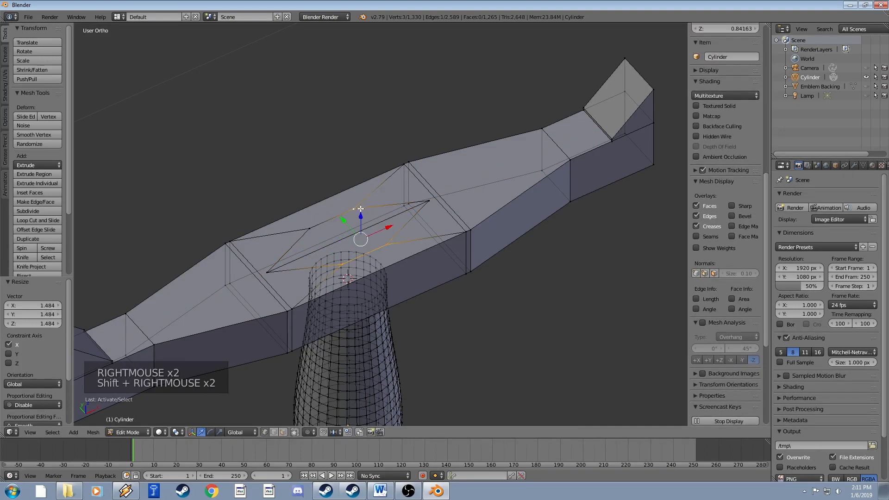
right_click(309, 229, "shift")
key("s")
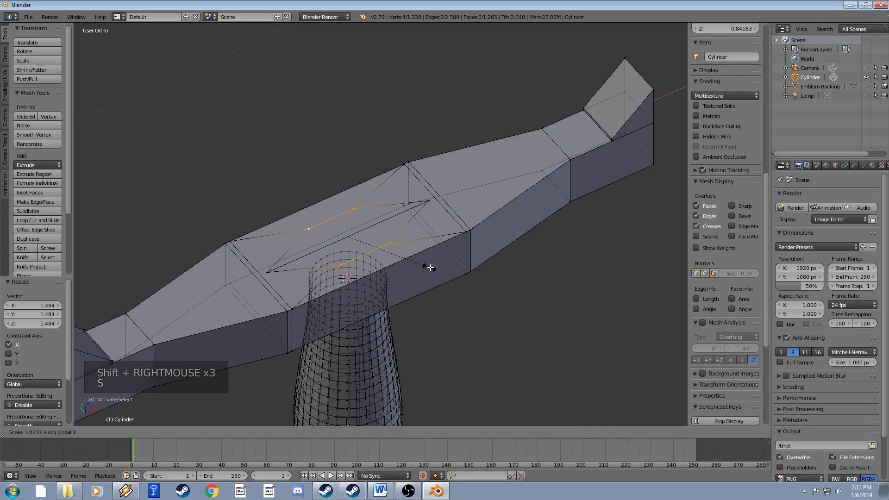
left_click(479, 257)
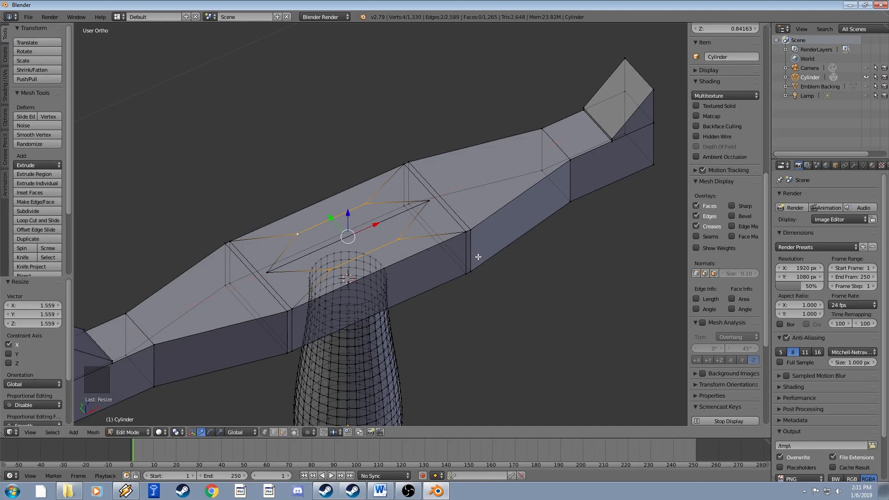
left_click(283, 433)
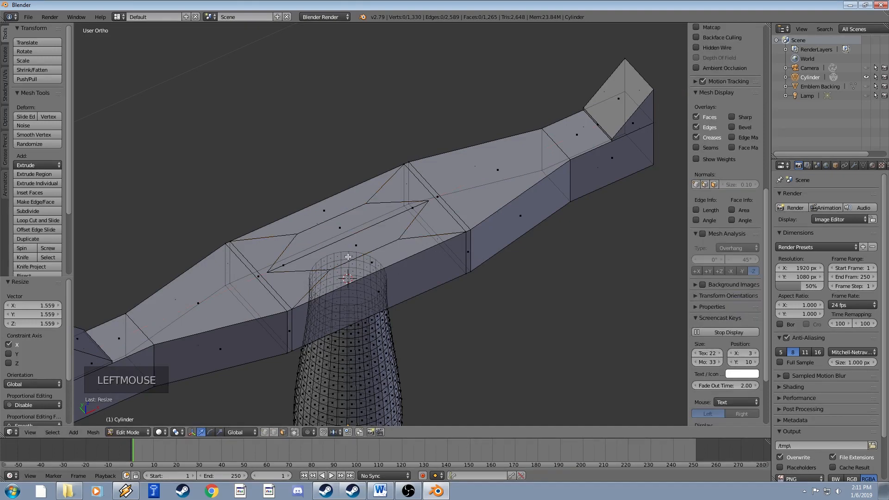
right_click(366, 249)
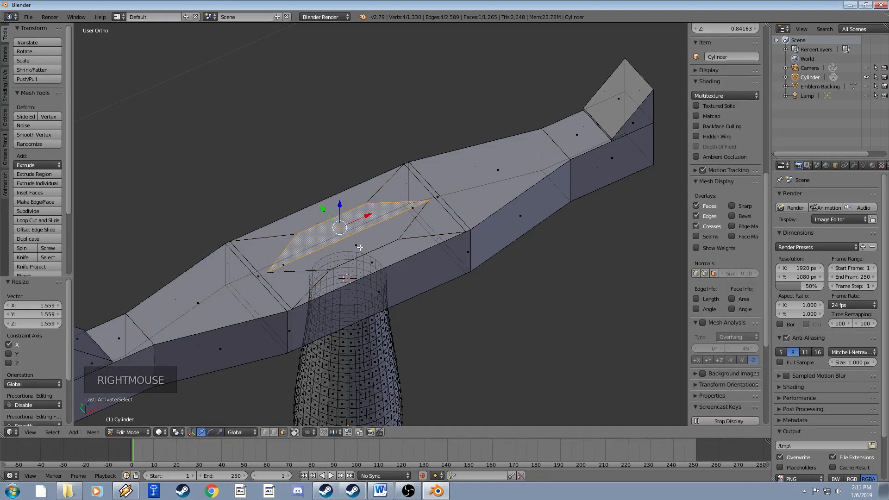
Extrude the two diamond faces upward into a long blade.
right_click(373, 239, "shift")
scroll(380, 236, "down", 8)
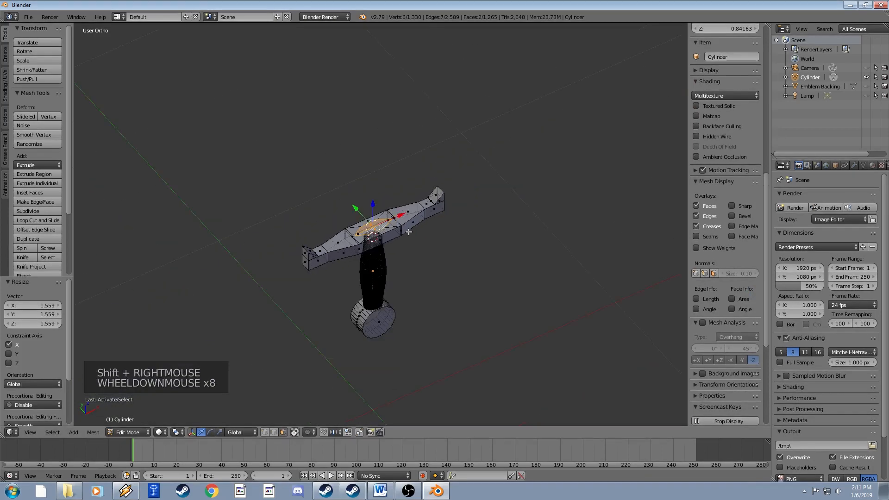
key("e")
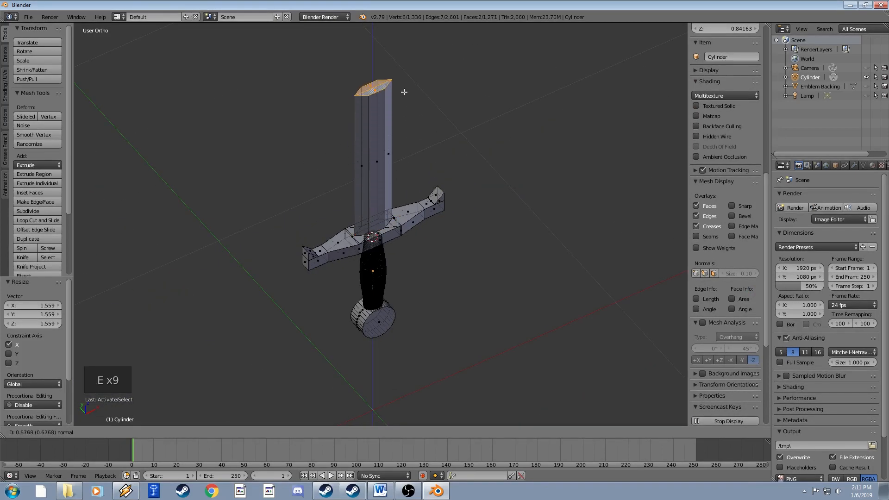
key("Tab")
middle_click_drag(445, 196, 444, 269)
middle_click_drag(445, 268, 419, 231)
Fill the blade's open top with a face.
key("Tab")
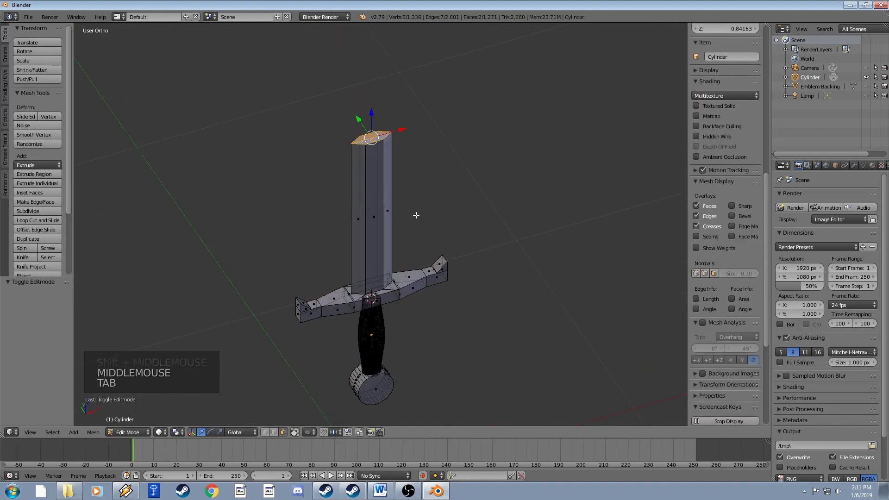
scroll(415, 215, "down", 3)
key("f")
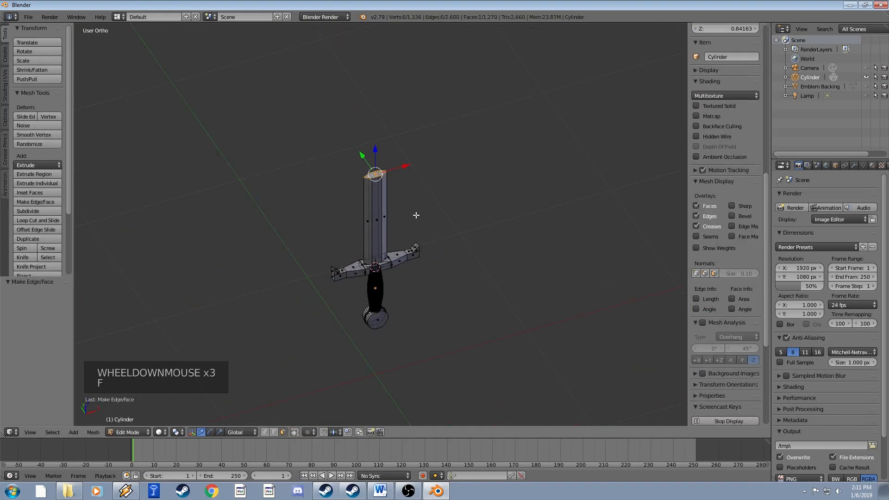
key("z")
key("z")
mouse_move(406, 191)
middle_mouse_down()
mouse_move(404, 173)
mouse_move(402, 194)
middle_mouse_up()
middle_click_drag(402, 194, 394, 220)
Raise the blade's top face 0.618 along Z.
key("g")
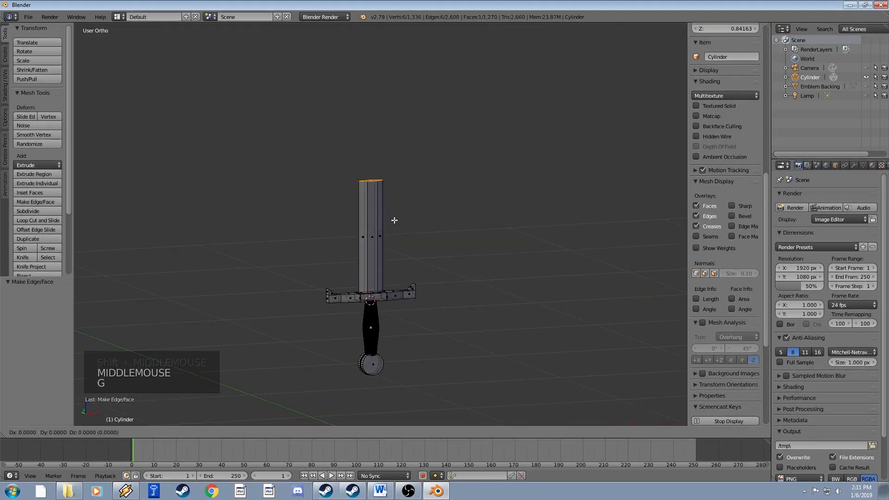
key("z")
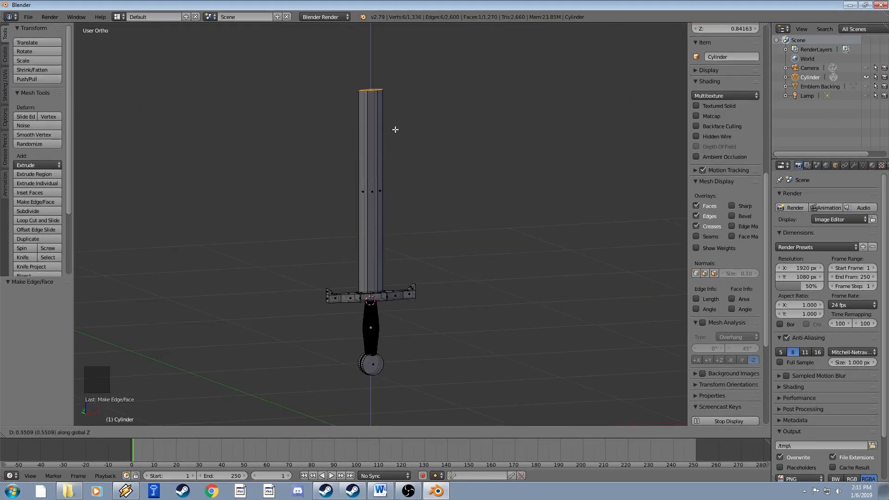
left_click(393, 118)
middle_click_drag(392, 120, 384, 398)
scroll(397, 218, "up", 5)
middle_click_drag(390, 293, 423, 346, "shift")
scroll(415, 301, "up", 1)
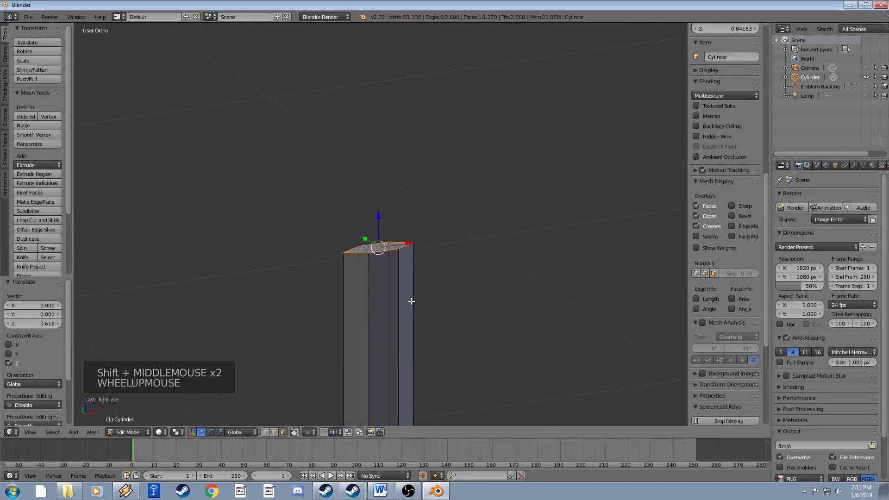
key("e")
key("e")
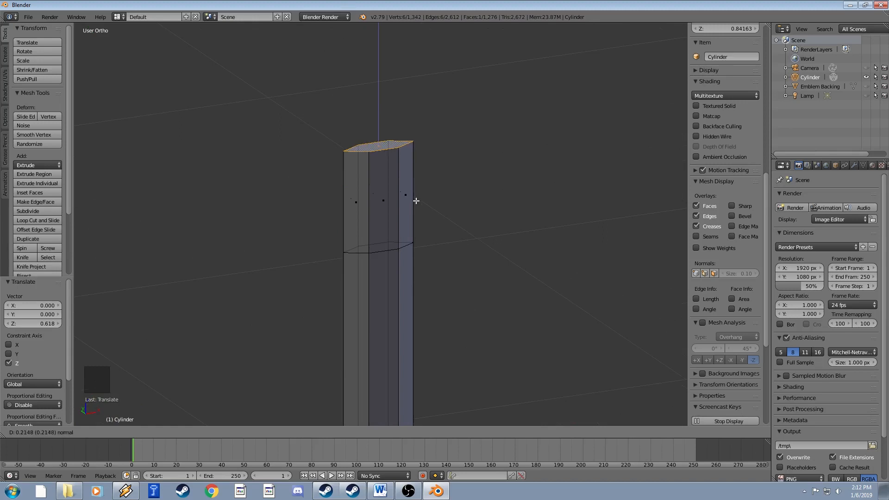
left_click(416, 201)
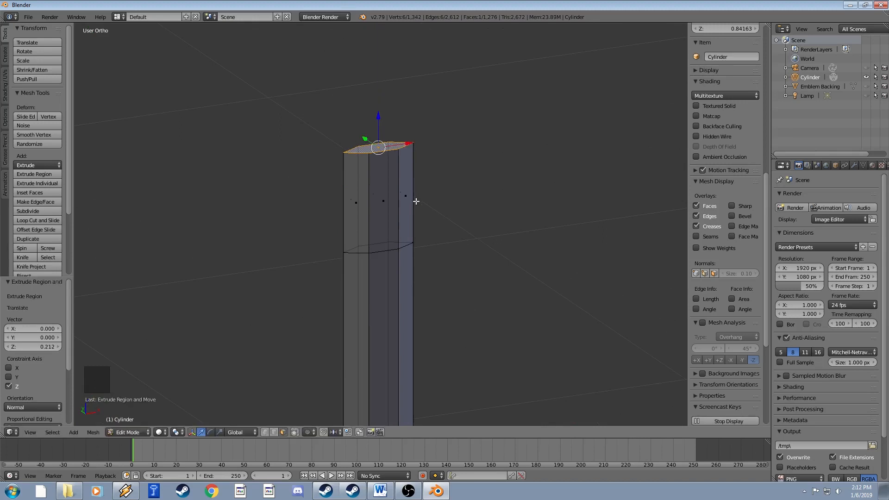
scroll(420, 216, "up", 3)
middle_click_drag(413, 242, 406, 223, "shift")
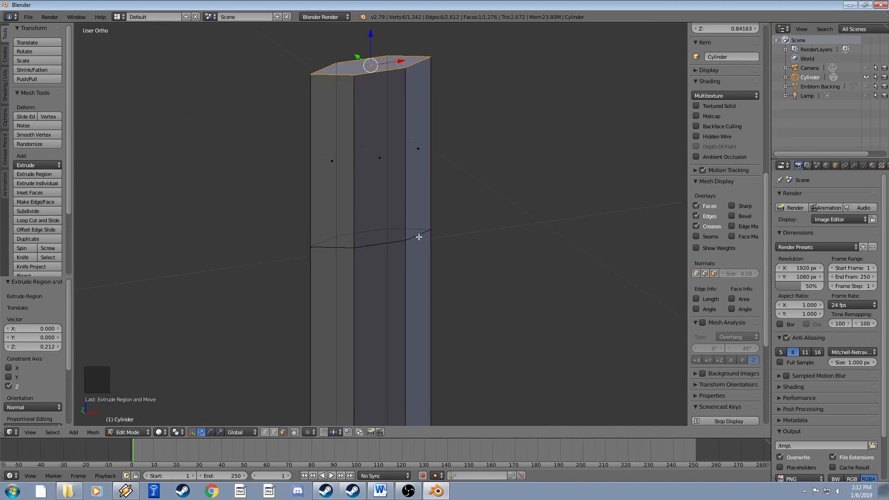
scroll(416, 237, "down", 3)
middle_click_drag(415, 236, 406, 182, "shift")
scroll(401, 196, "down", 4)
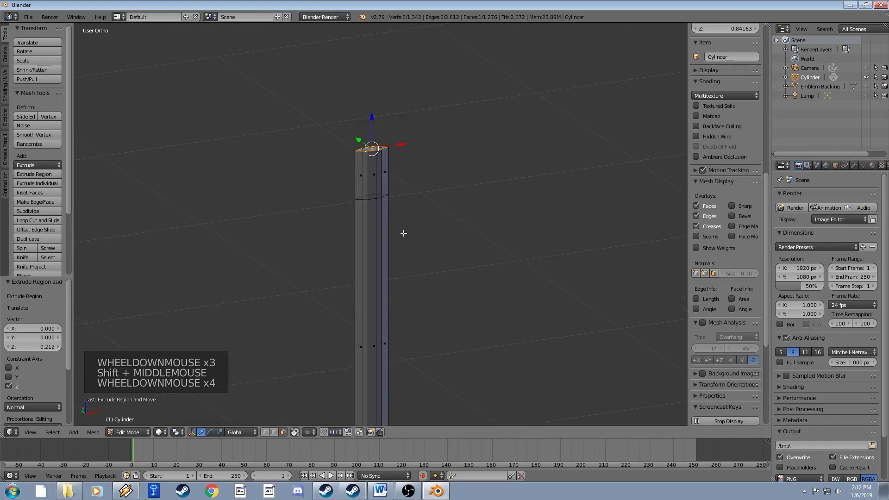
middle_click_drag(403, 235, 398, 169, "shift")
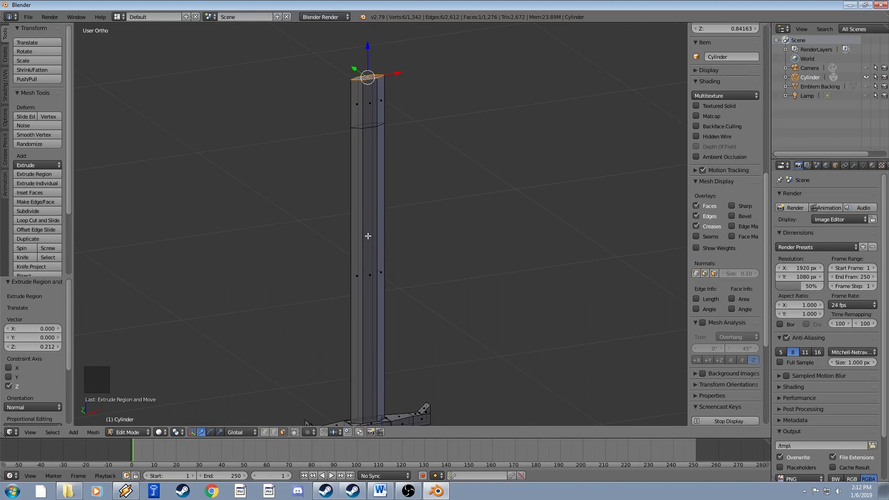
middle_click_drag(368, 236, 357, 334, "shift")
scroll(372, 227, "up", 3)
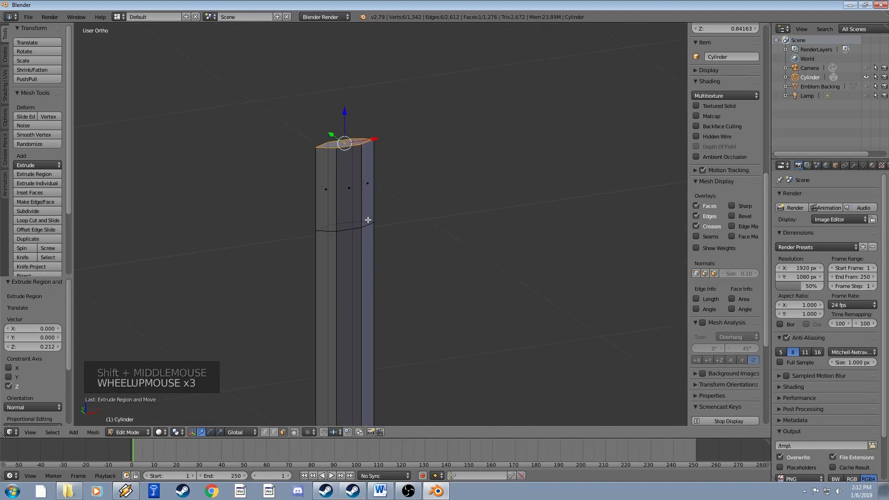
key("ctrl+z")
scroll(430, 282, "down", 3)
middle_click_drag(430, 281, 425, 141, "shift")
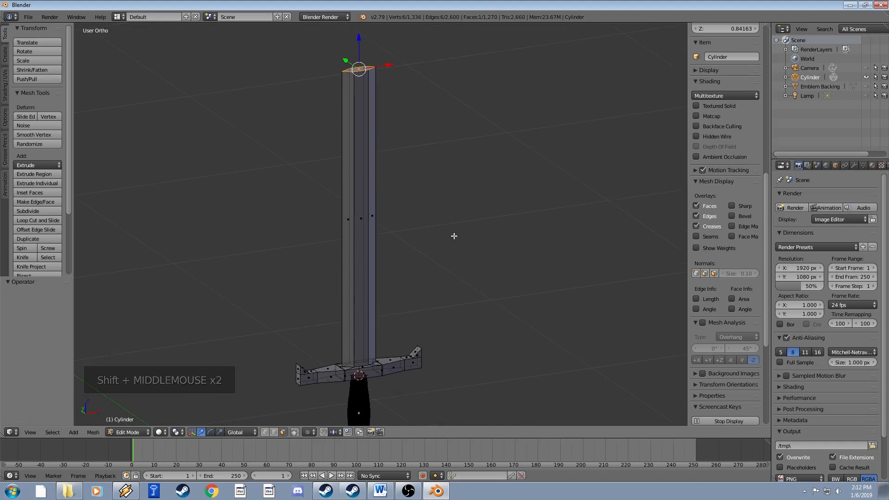
key("s")
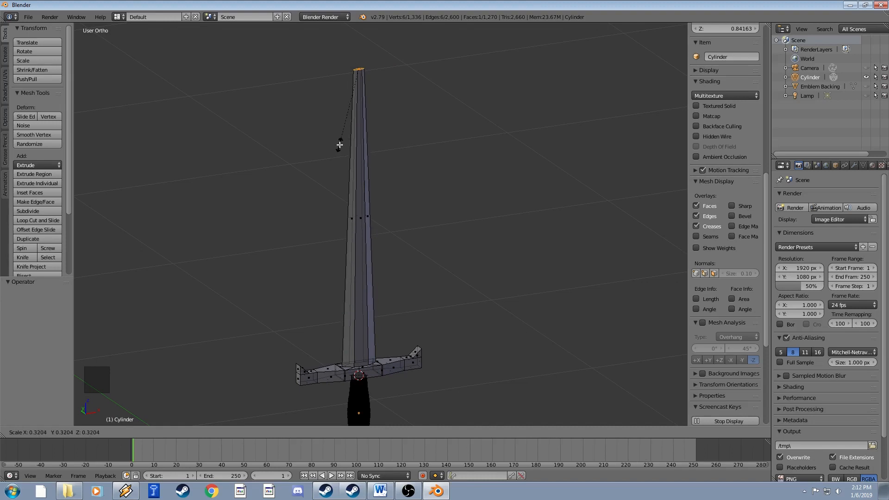
left_click(349, 127)
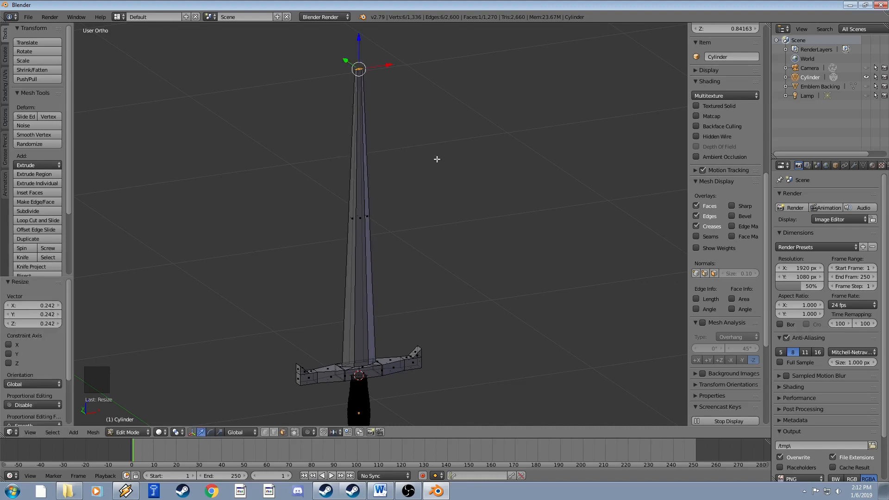
key("ctrl+z")
middle_click_drag(401, 120, 401, 294, "shift")
Extrude the blade's top face again by 0.228.
scroll(423, 229, "down", 1)
scroll(430, 193, "up", 5)
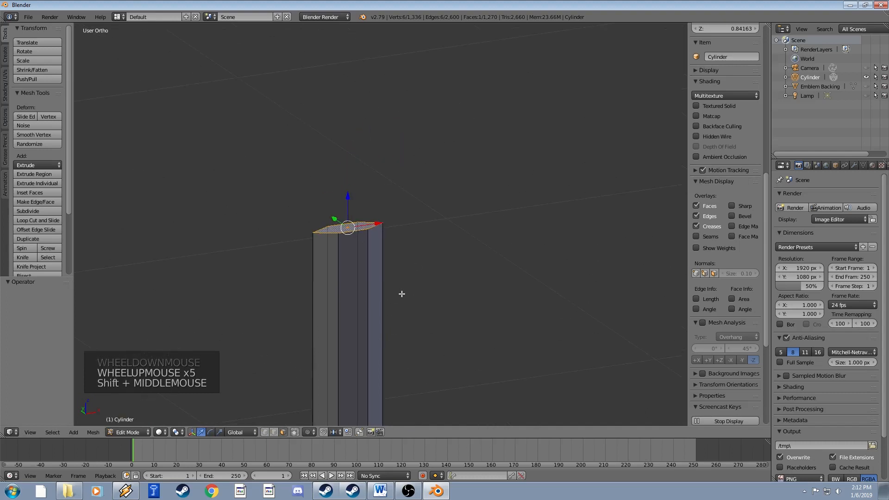
scroll(413, 187, "up", 2)
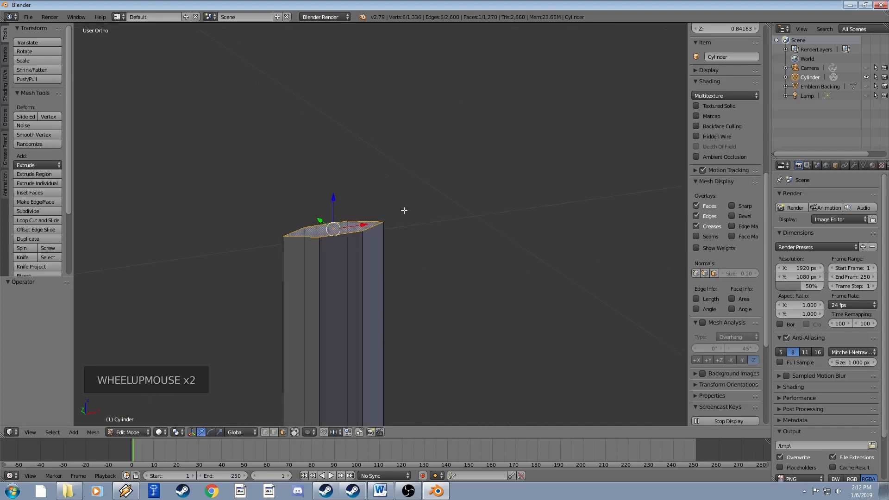
scroll(387, 234, "up", 3)
scroll(387, 235, "down", 3)
key("e")
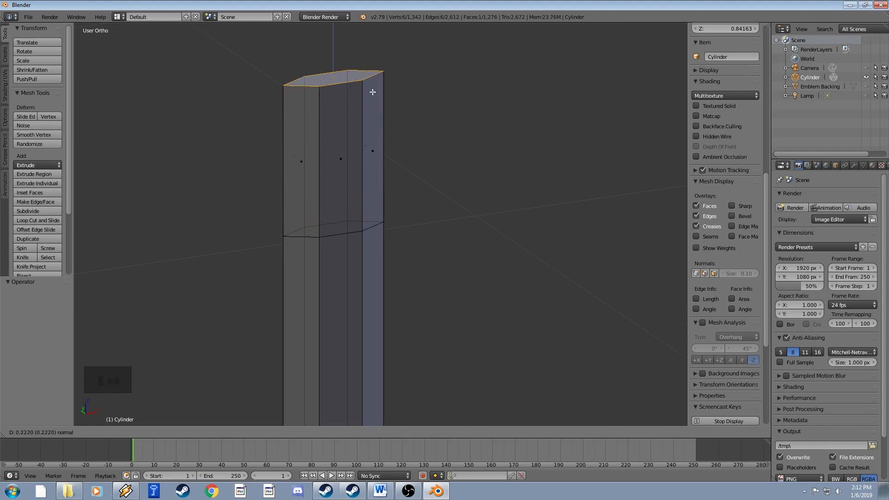
left_click(373, 87)
Scale the new top face down to 0.0526 as a trial pointed tip.
scroll(375, 92, "down", 2)
middle_click_drag(366, 121, 383, 103, "shift")
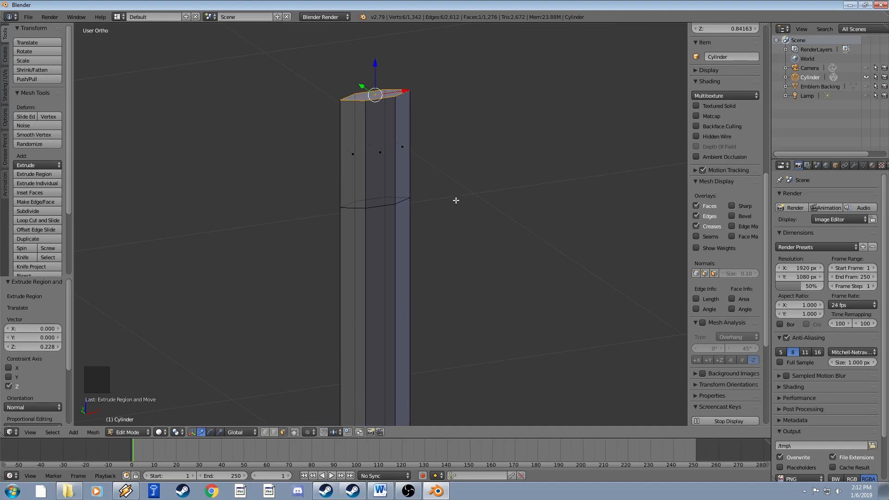
scroll(454, 194, "down", 1)
middle_click_drag(450, 190, 434, 198, "shift")
scroll(433, 198, "up", 3)
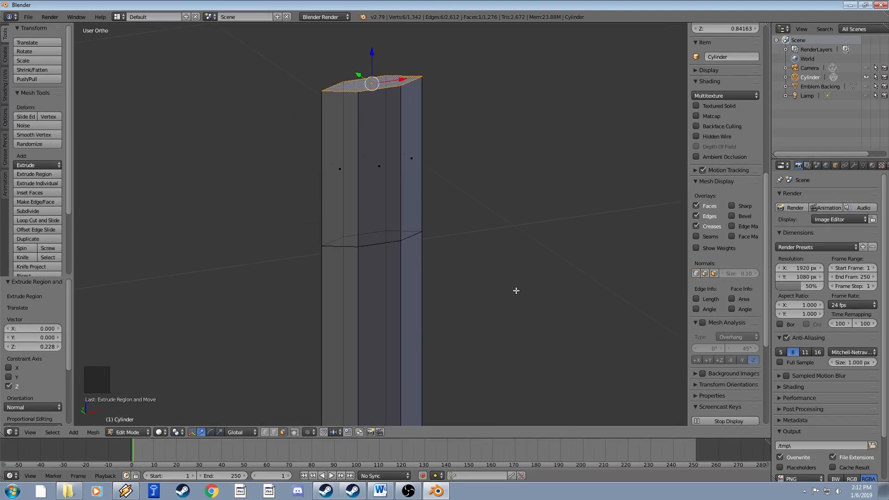
key("s")
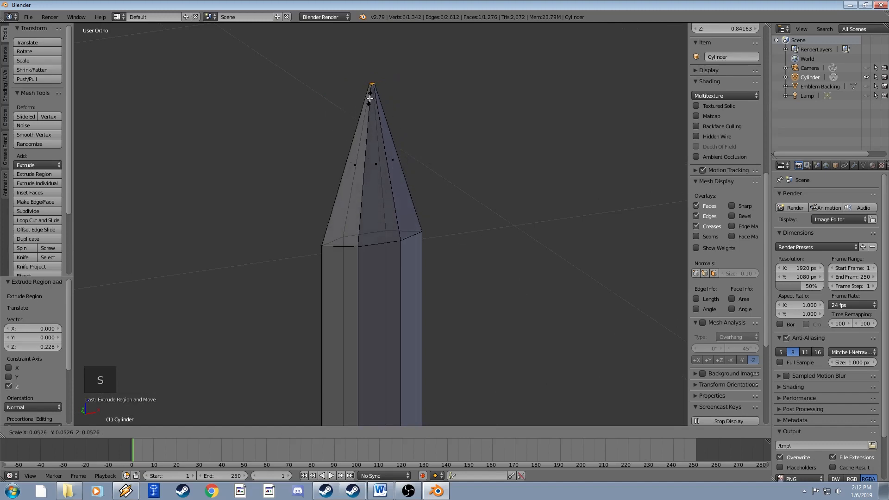
left_click(371, 94)
Check the whole sword in Object Mode, then undo the pointed tip in Edit Mode.
scroll(409, 148, "down", 13)
scroll(403, 270, "up", 2)
key("Tab")
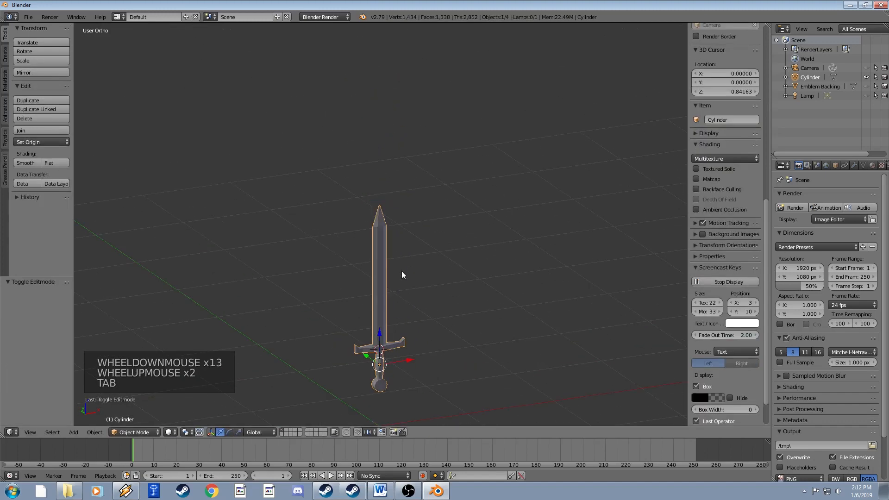
mouse_move(402, 271)
middle_mouse_down()
mouse_move(382, 240)
mouse_move(410, 267)
middle_mouse_up()
scroll(411, 262, "up", 7)
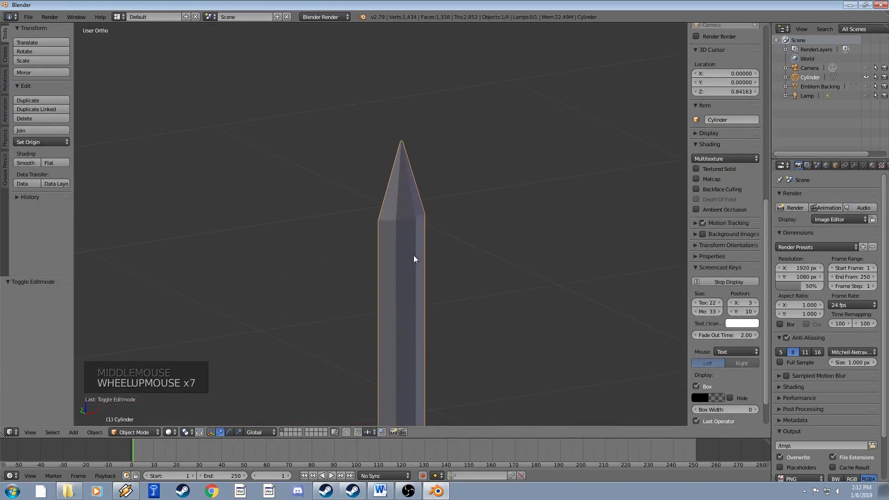
key("Tab")
key("ctrl+z")
key("ctrl+z")
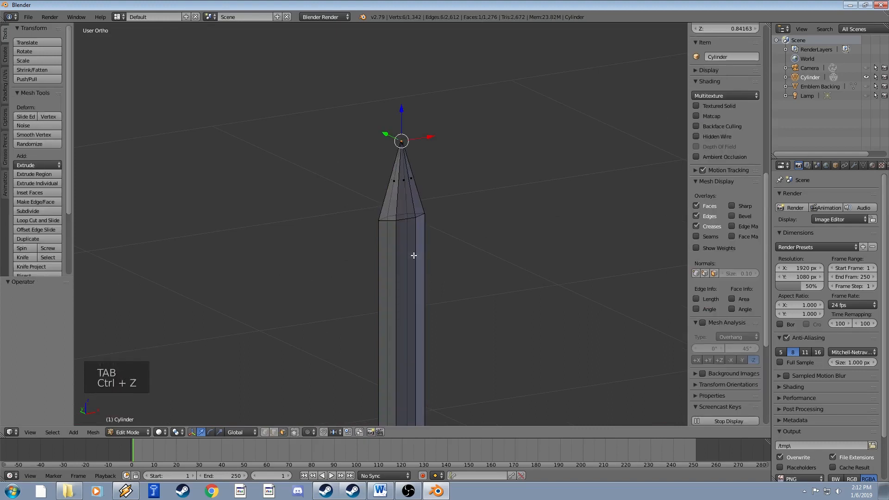
scroll(414, 252, "up", 3)
middle_click_drag(462, 168, 412, 218, "shift")
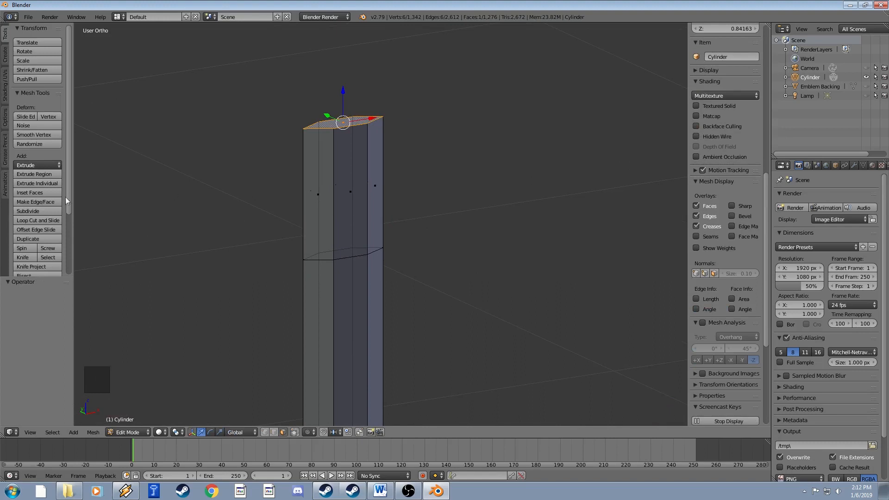
Add 32 evenly spaced edge loops along the upper blade.
left_click(38, 223)
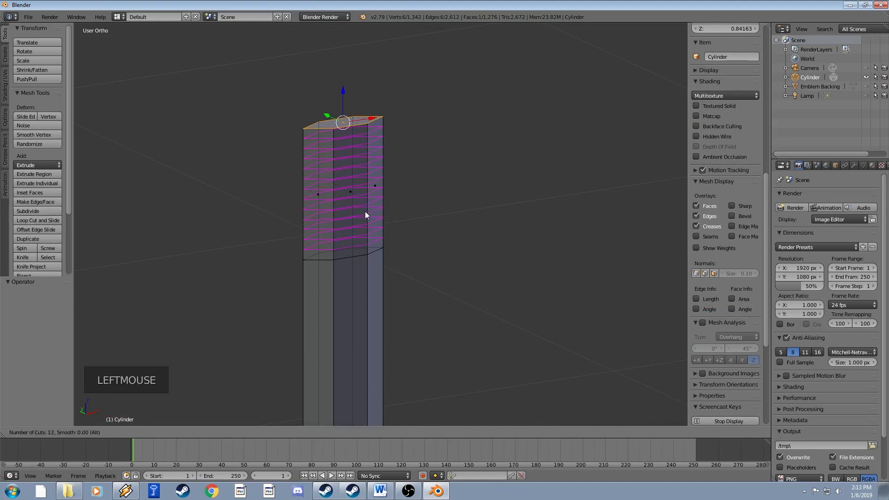
scroll(365, 214, "up", 16)
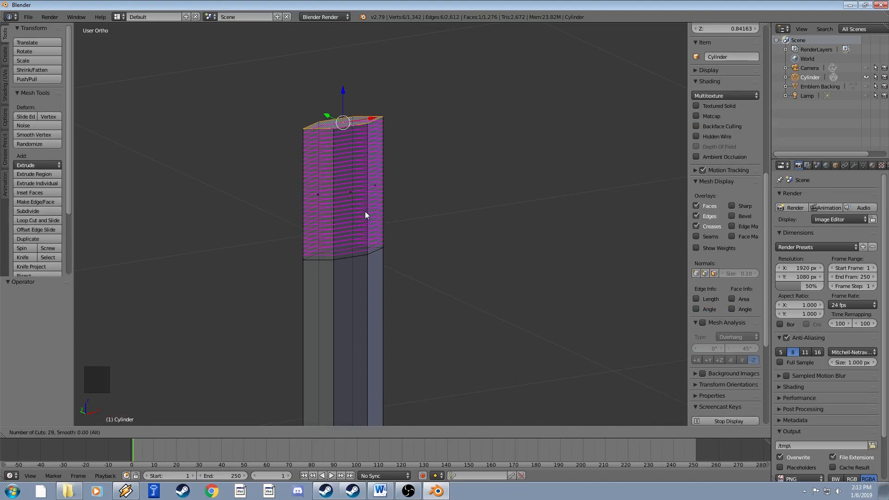
left_click(364, 214)
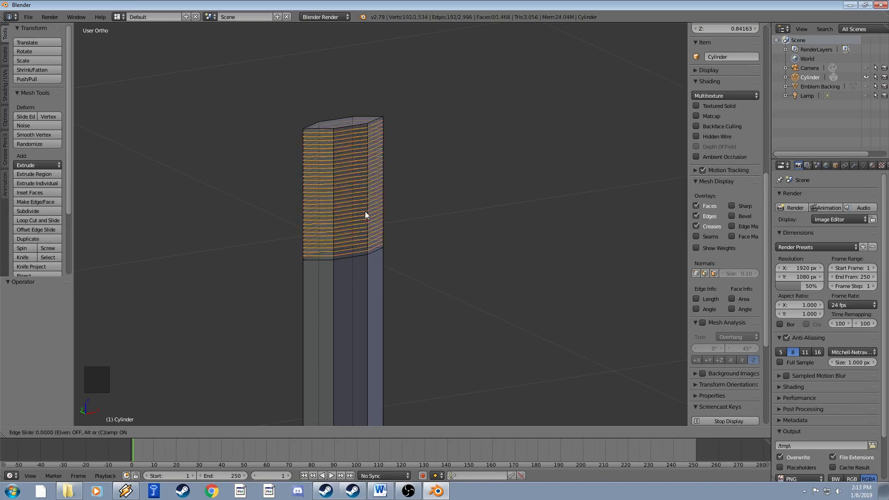
left_click(365, 215)
middle_click_drag(365, 215, 348, 154)
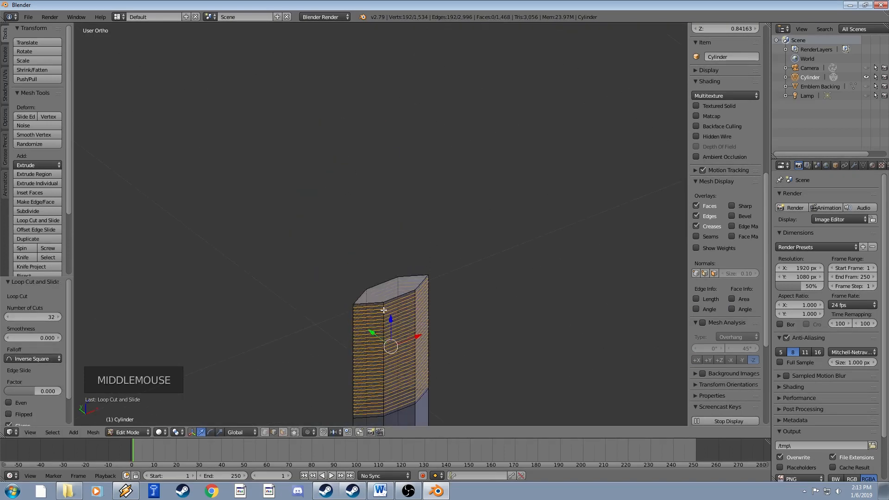
Limit selection to visible geometry and switch to face select mode at the blade top.
left_click(297, 433)
right_click(393, 292)
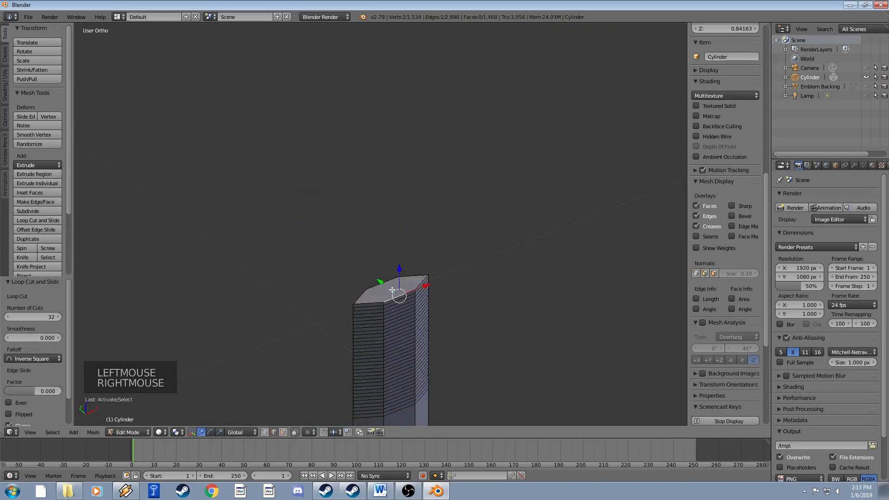
left_click(284, 432)
left_click(283, 431)
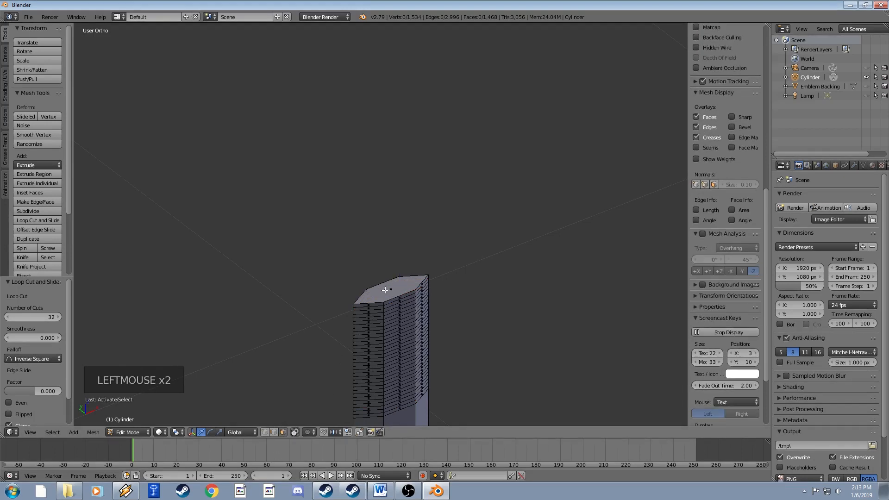
right_click(386, 291)
middle_click_drag(424, 305, 348, 239, "shift")
Select the blade's flat top face.
left_click(293, 432)
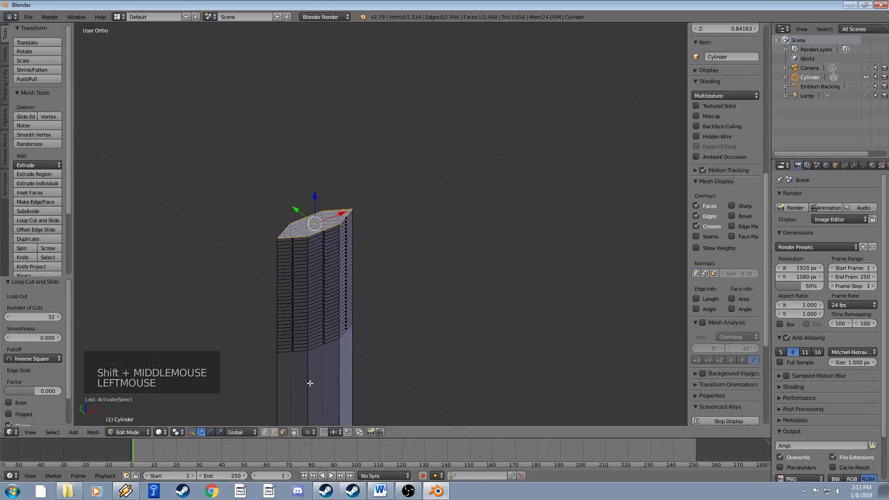
scroll(307, 383, "up", 3)
middle_click_drag(307, 383, 313, 267, "shift")
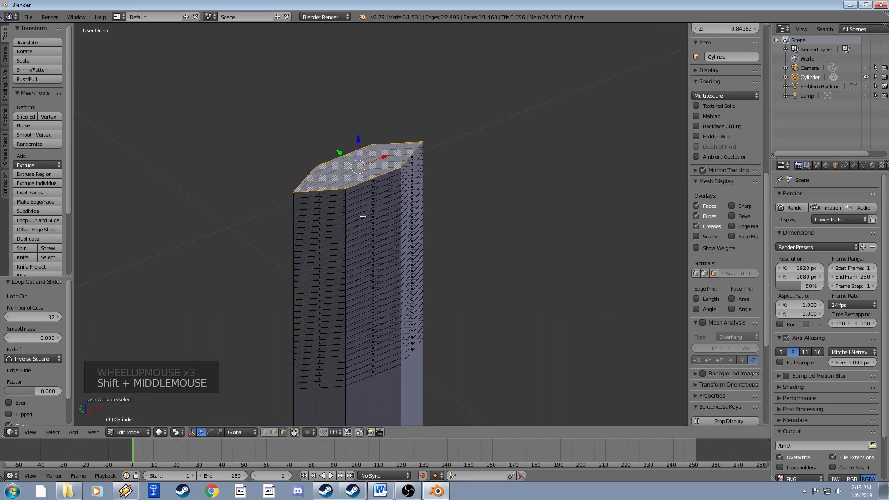
right_click(343, 171)
right_click(345, 172)
right_click(345, 172)
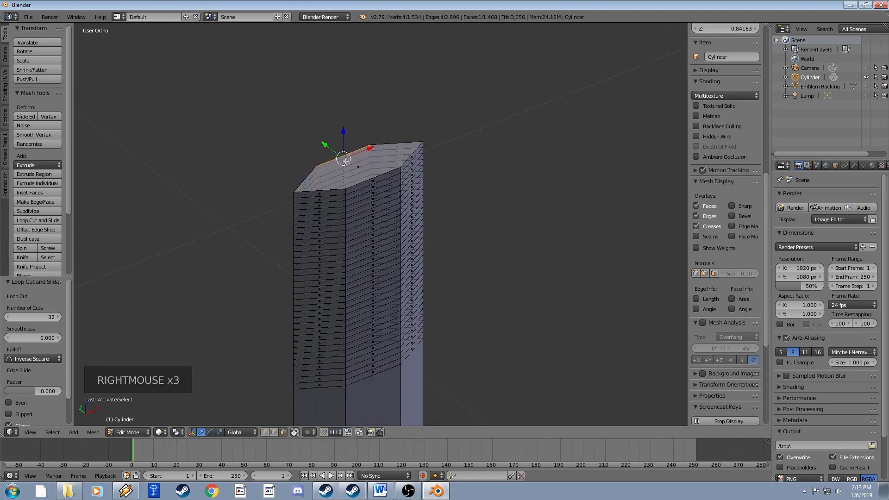
right_click(349, 179)
right_click(354, 184)
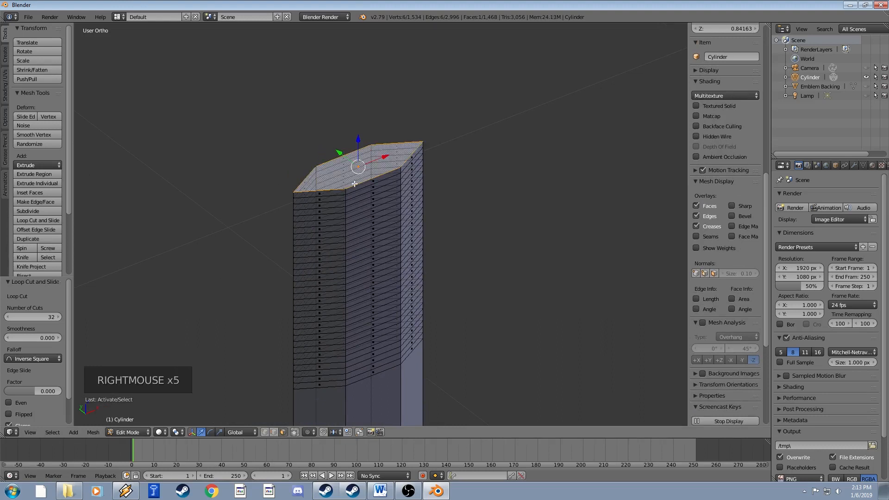
left_click(294, 432)
Enable proportional editing from the header options.
middle_click_drag(432, 224, 484, 318, "shift")
scroll(463, 201, "down", 1)
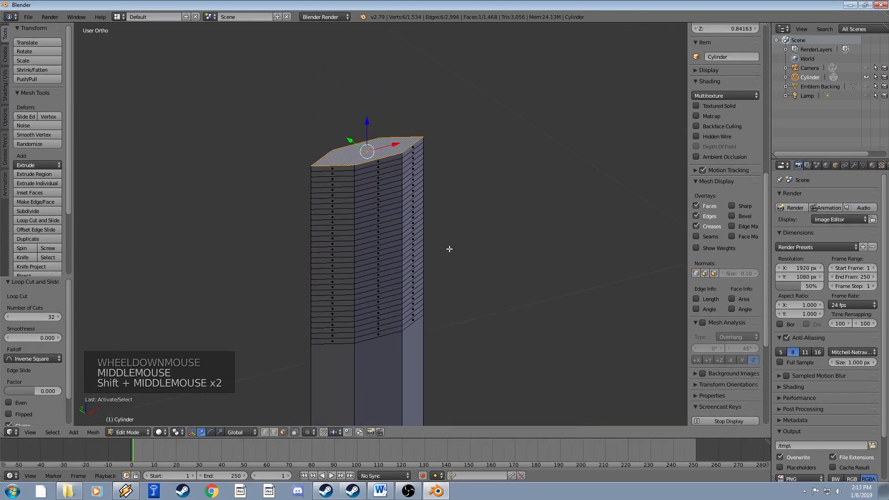
left_click(308, 435)
left_click(320, 388)
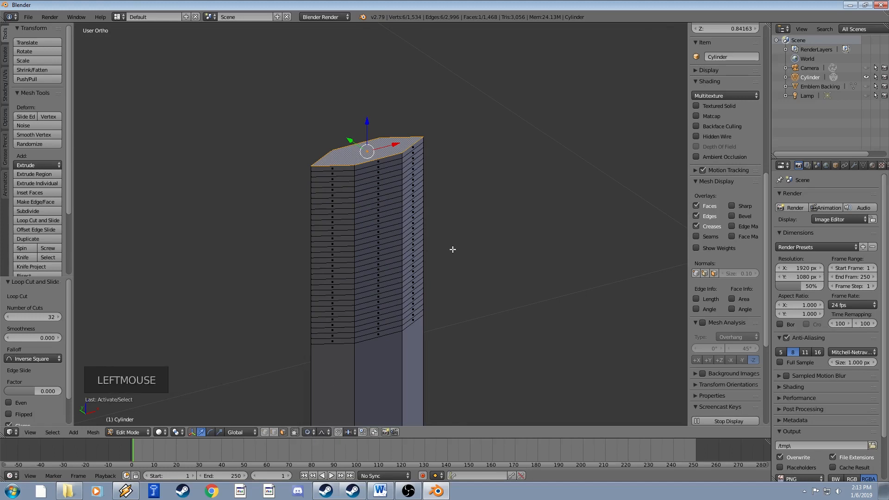
middle_click_drag(453, 249, 470, 263, "shift")
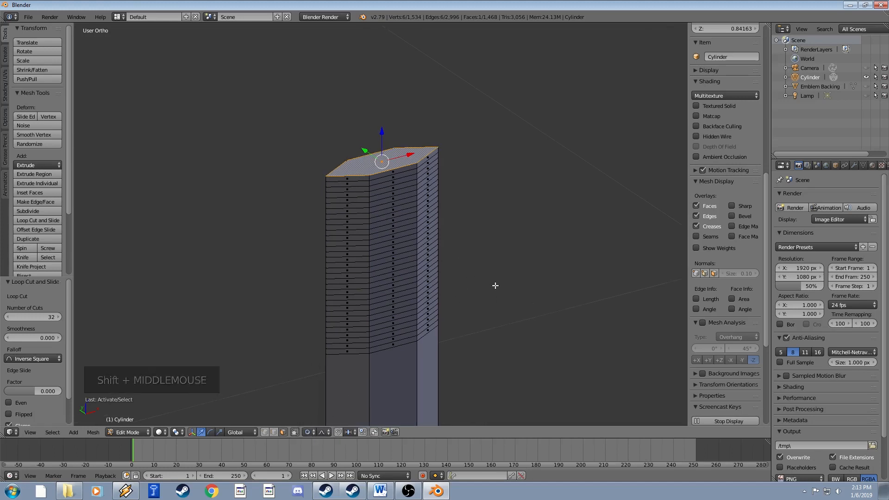
Proportionally scale the top face down to 0.041 with a tightened falloff.
key("s")
scroll(459, 257, "down", 2)
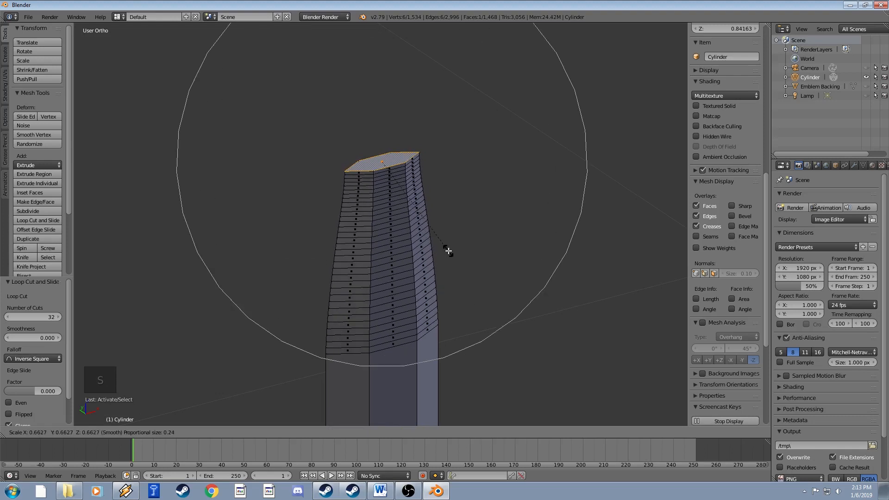
scroll(448, 250, "up", 1)
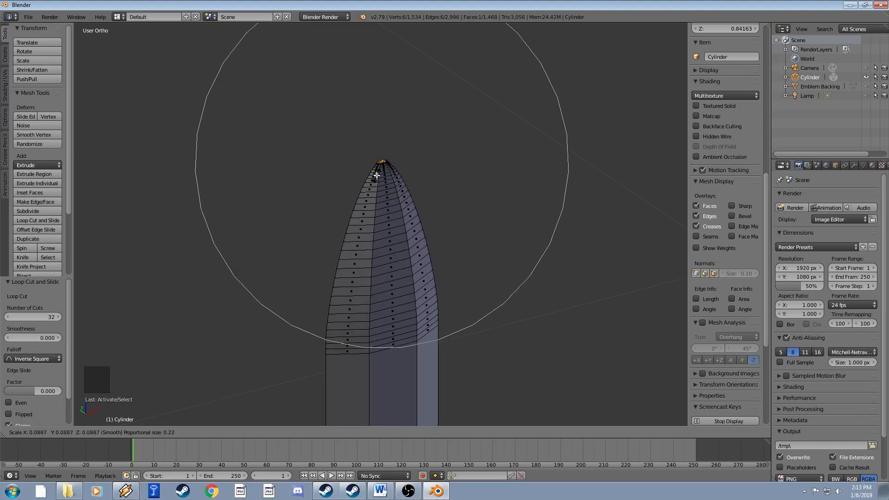
left_click(404, 222)
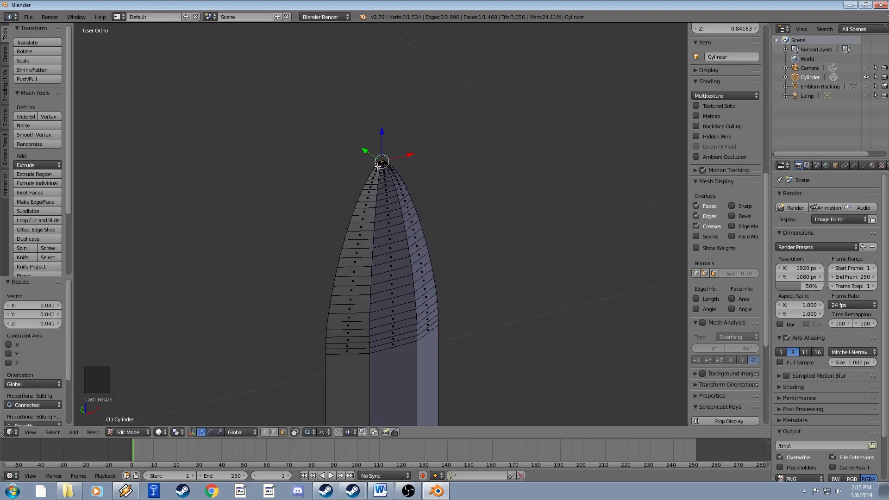
Inspect the rounded tip in Object Mode, deselect the sword, and return to Edit Mode.
key("Tab")
scroll(405, 221, "down", 8)
middle_click_drag(418, 256, 421, 218)
scroll(393, 207, "down", 3)
scroll(427, 240, "up", 7)
scroll(420, 218, "up", 4)
scroll(420, 218, "up", 1)
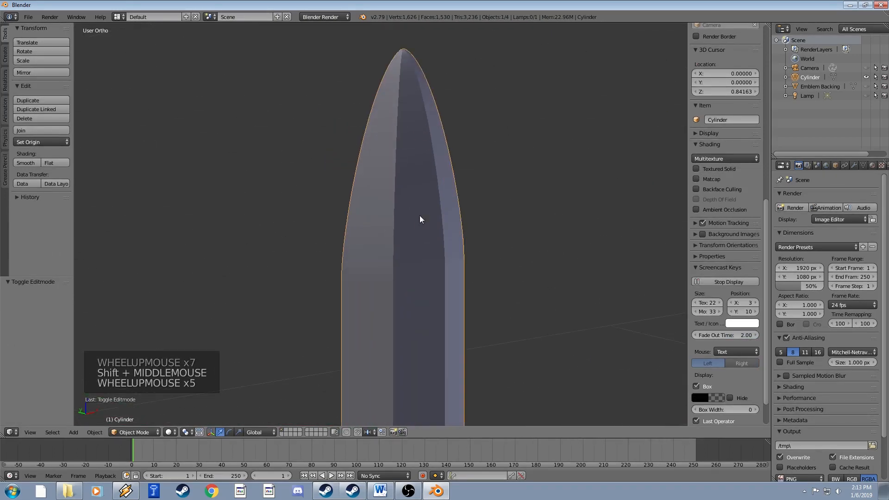
scroll(418, 226, "down", 7)
scroll(419, 227, "down", 4)
scroll(440, 241, "up", 6)
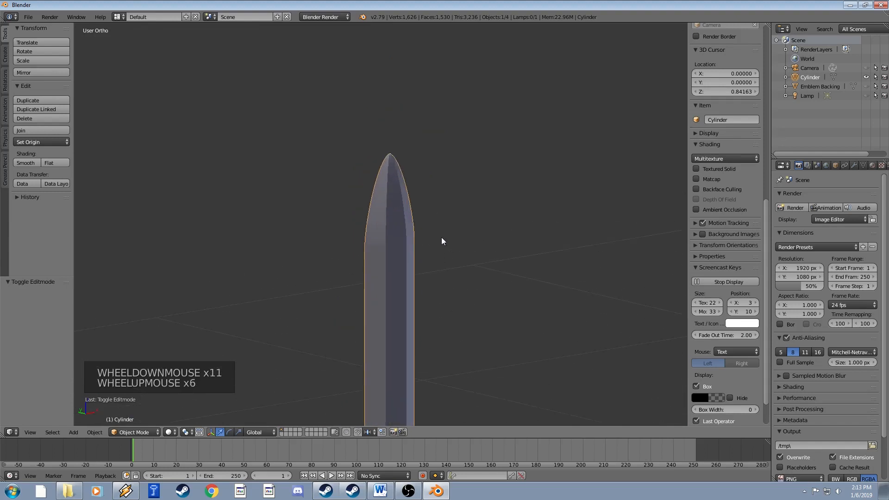
middle_click_drag(440, 240, 405, 258, "shift")
scroll(384, 240, "up", 5)
key("a")
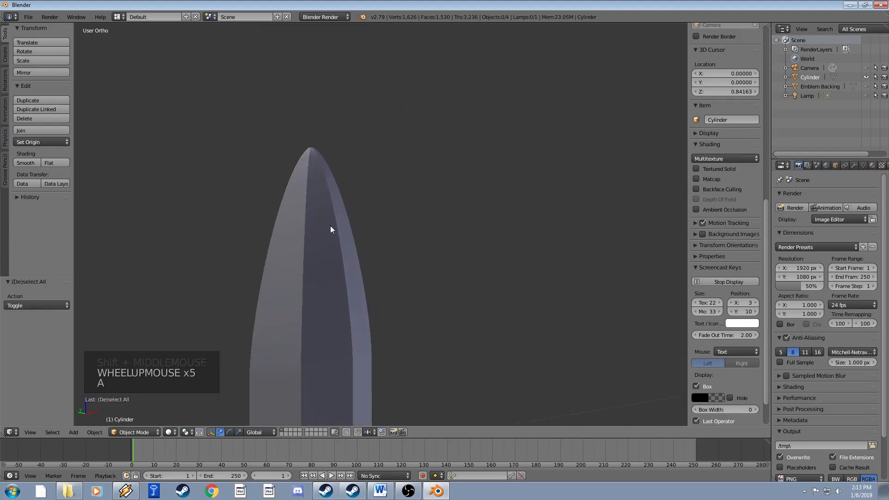
key("Tab")
Zoom in on the tiny flat face at the blade tip and open the Delete menu.
scroll(345, 246, "up", 6)
middle_click_drag(338, 218, 361, 250, "shift")
scroll(363, 241, "up", 6)
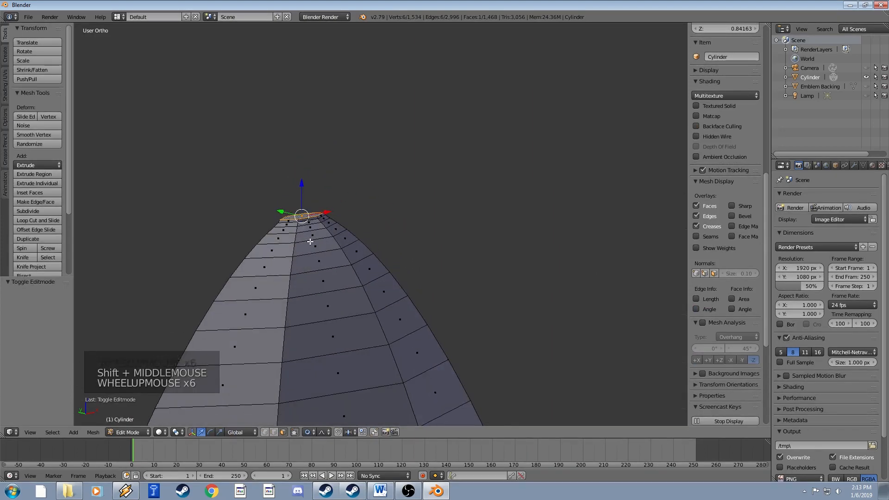
scroll(316, 228, "up", 3)
middle_click_drag(284, 224, 393, 213, "shift")
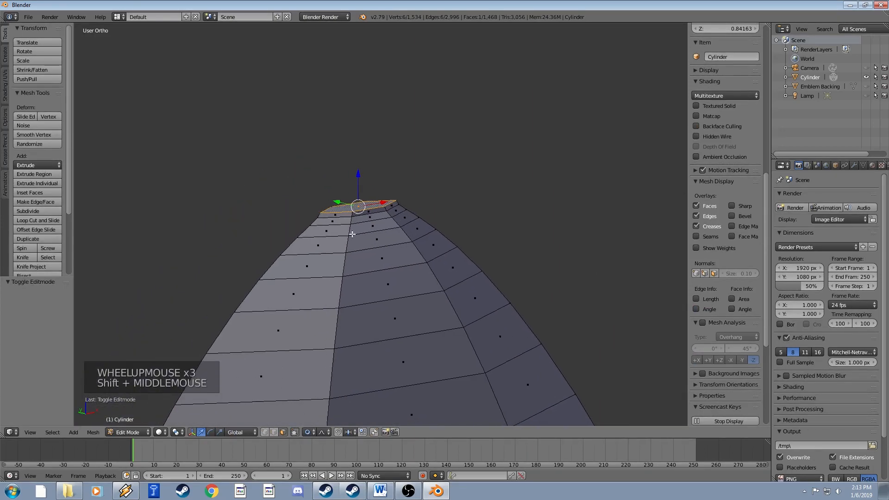
scroll(272, 226, "up", 3)
scroll(343, 228, "down", 3)
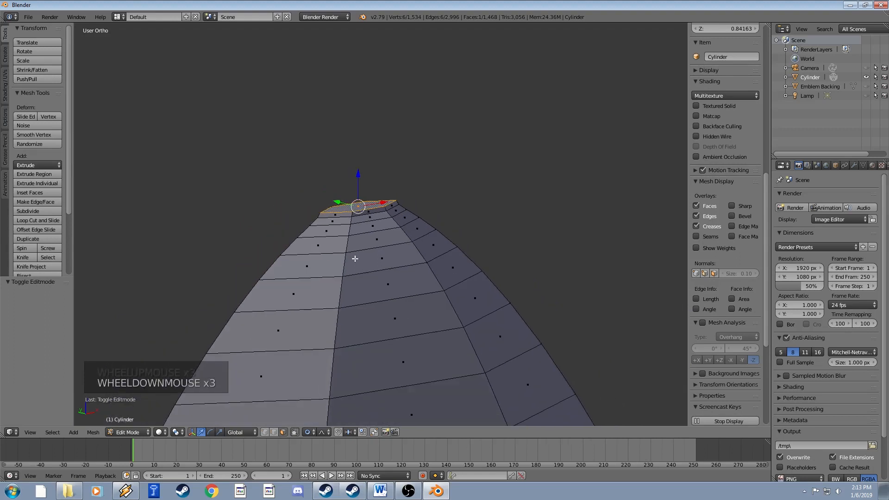
scroll(374, 272, "up", 1)
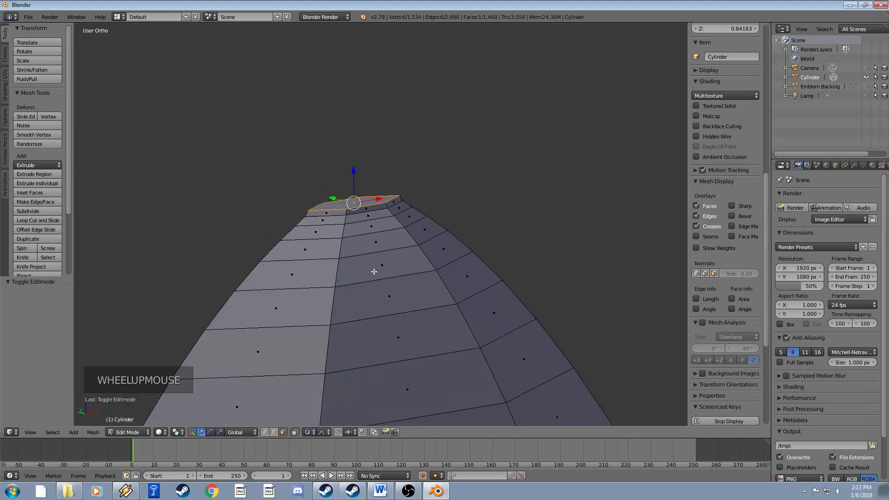
key("w")
key("w")
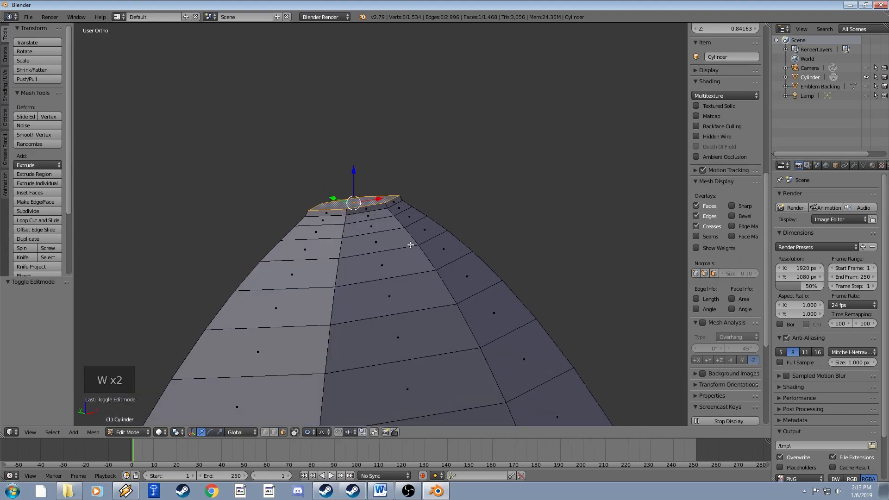
key("x")
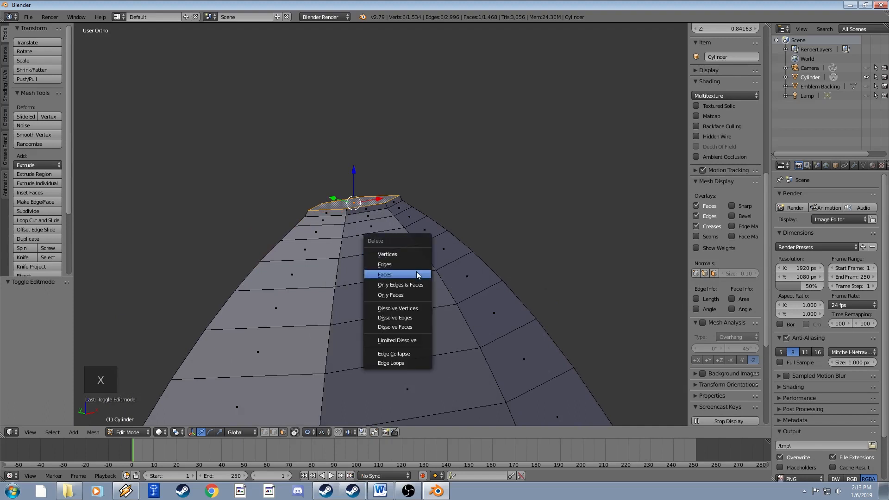
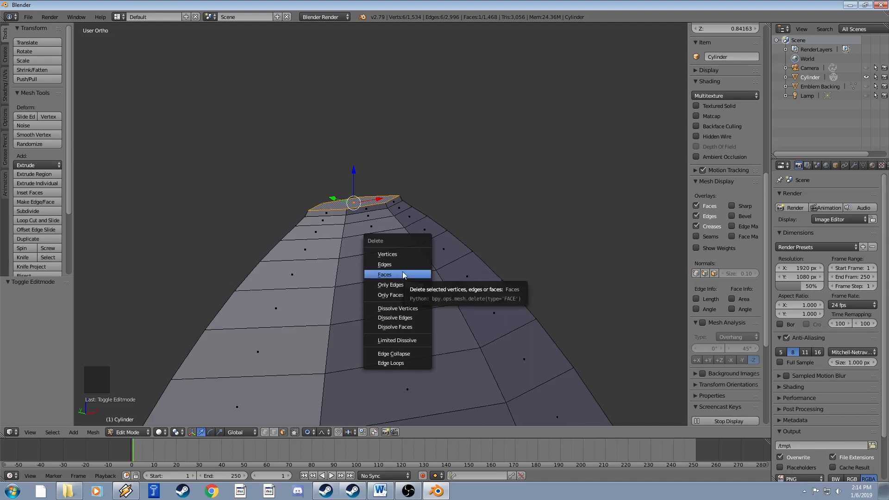
Edge-collapse the blade's tip faces into a single vertex.
left_click(395, 354)
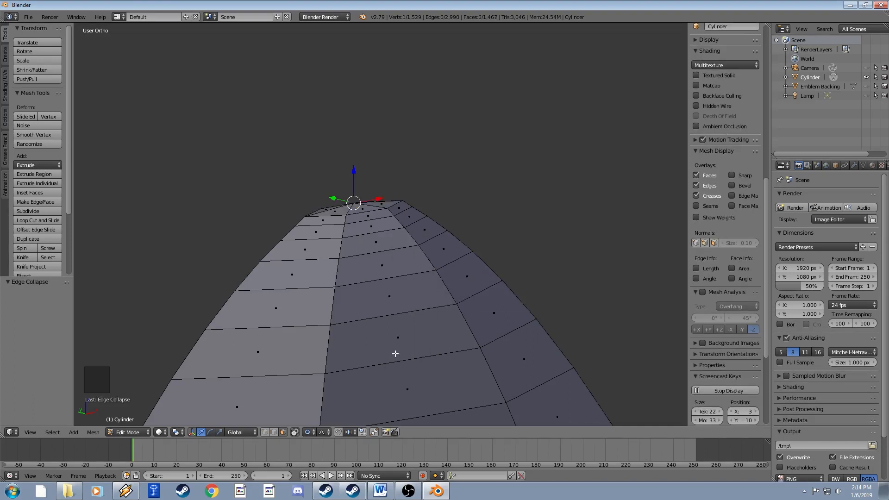
middle_click_drag(368, 243, 369, 249)
scroll(370, 249, "down", 2)
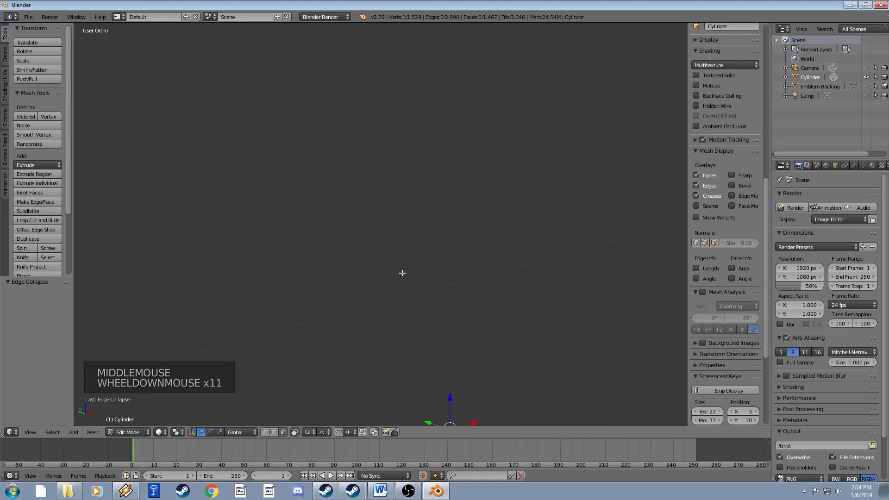
middle_click_drag(403, 274, 327, 161, "shift")
scroll(342, 195, "down", 1, "shift")
scroll(341, 194, "up", 7)
scroll(342, 194, "up", 1, "shift")
middle_click_drag(341, 195, 413, 244, "shift")
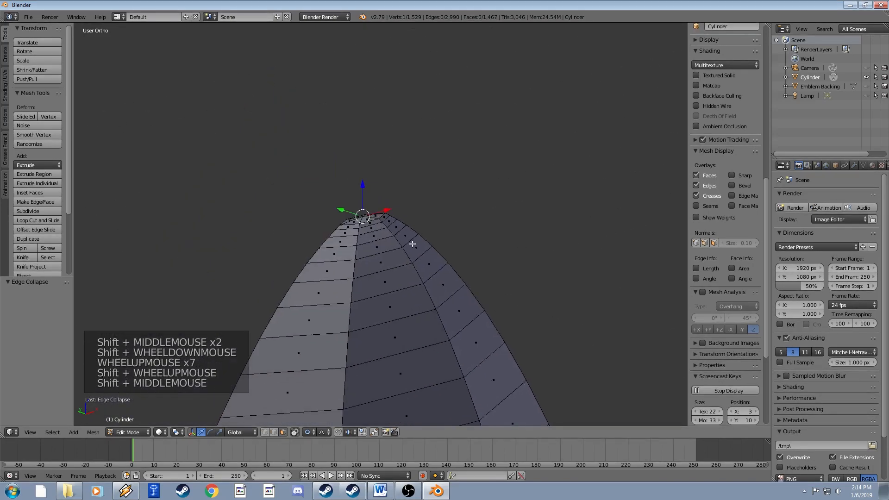
scroll(412, 244, "up", 5)
scroll(370, 227, "down", 1)
scroll(356, 216, "up", 1)
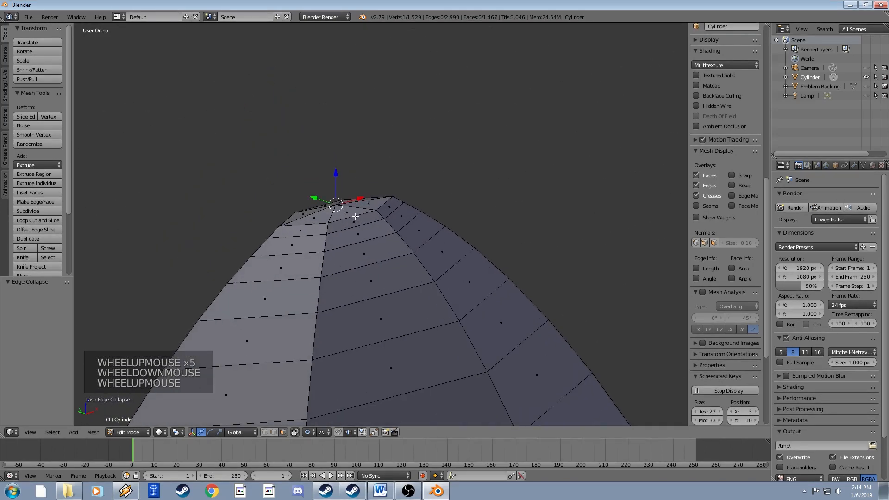
In vertex select, turn off proportional editing and start raising the tip vertex along Z.
left_click(267, 432)
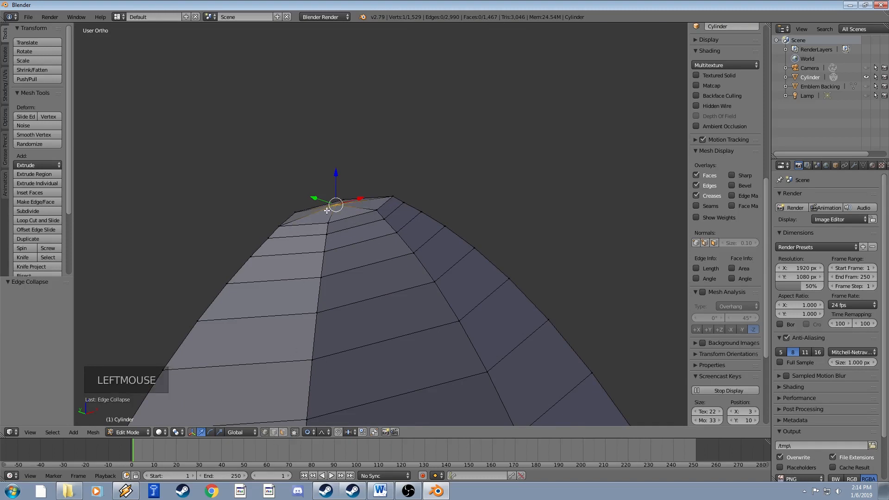
key("g")
key("z")
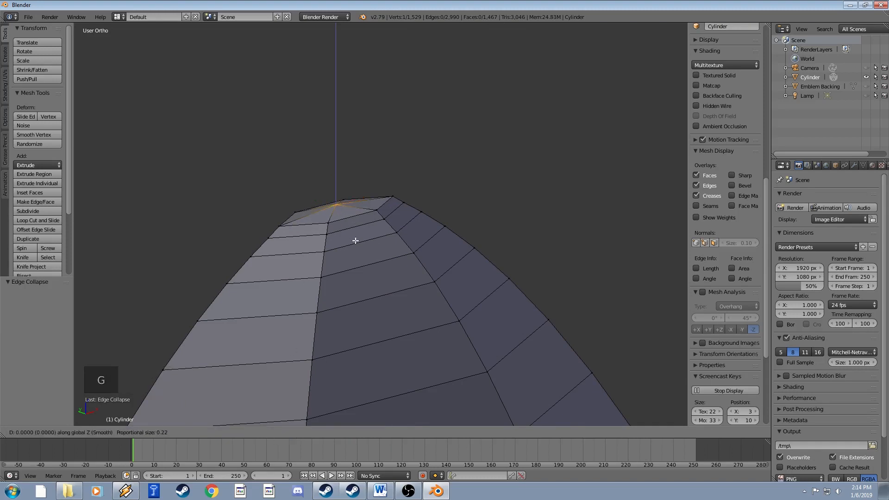
left_click(357, 233)
key("ctrl+z")
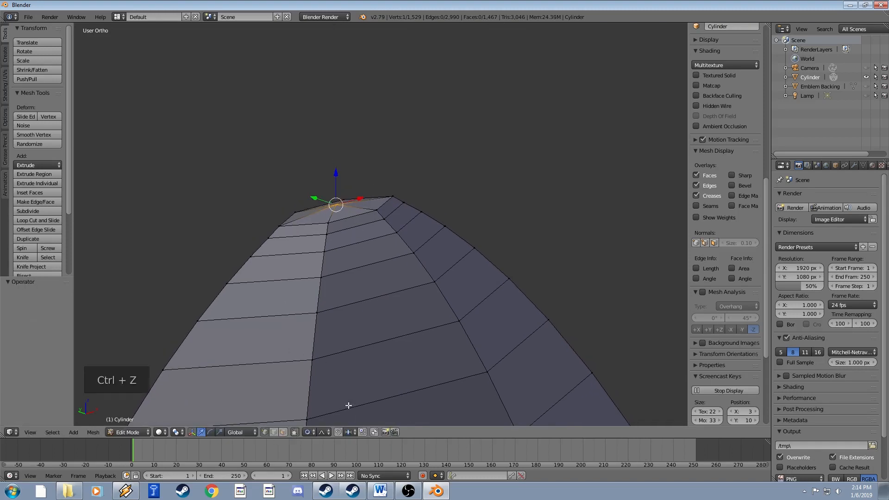
left_click(309, 432)
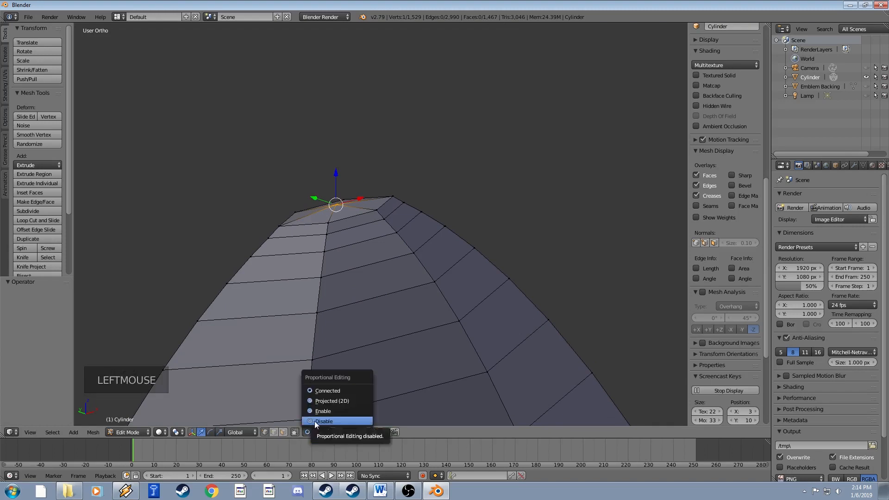
left_click(315, 421)
key("g")
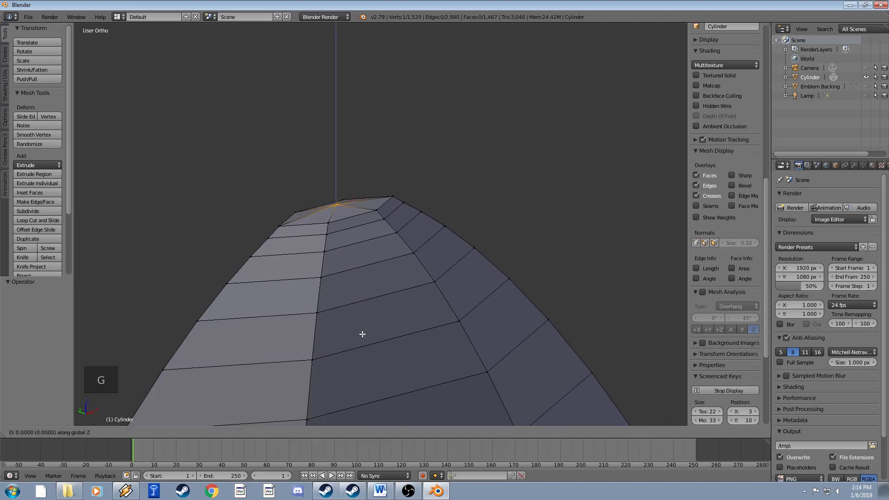
Confirm the raised tip vertex and inspect the sharpened blade point.
left_click(363, 304)
key("Tab")
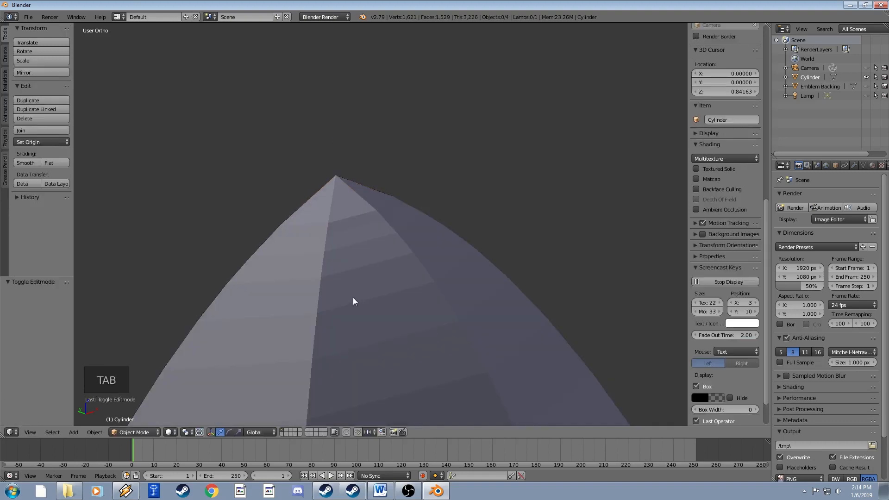
scroll(353, 297, "down", 16)
middle_click_drag(371, 263, 373, 259)
scroll(374, 258, "down", 7)
scroll(374, 256, "up", 2)
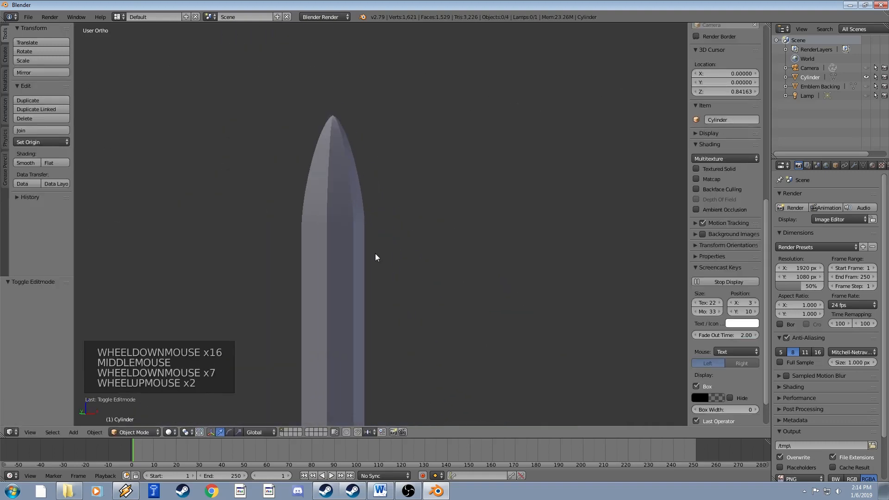
key("Tab")
scroll(357, 189, "up", 3)
middle_click_drag(357, 189, 450, 242, "shift")
scroll(432, 234, "up", 8)
scroll(436, 236, "up", 2)
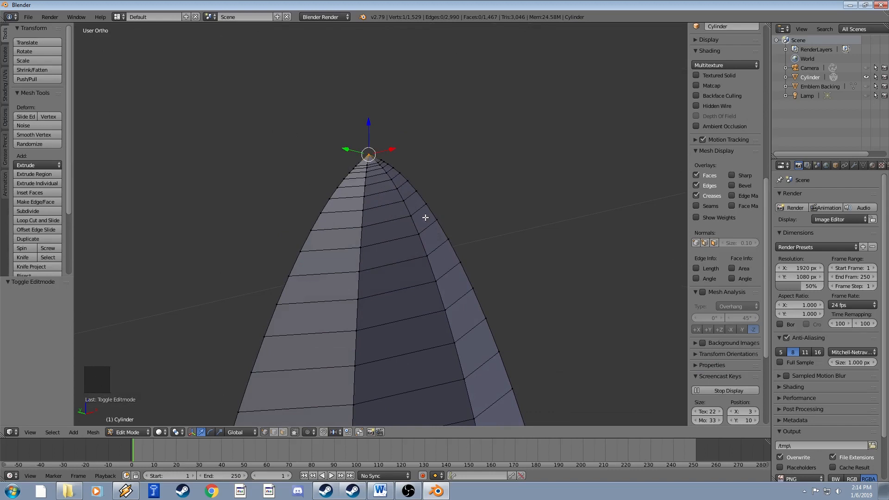
Snap the 3D cursor to the tip vertex and centre the view on it.
key("shift+s")
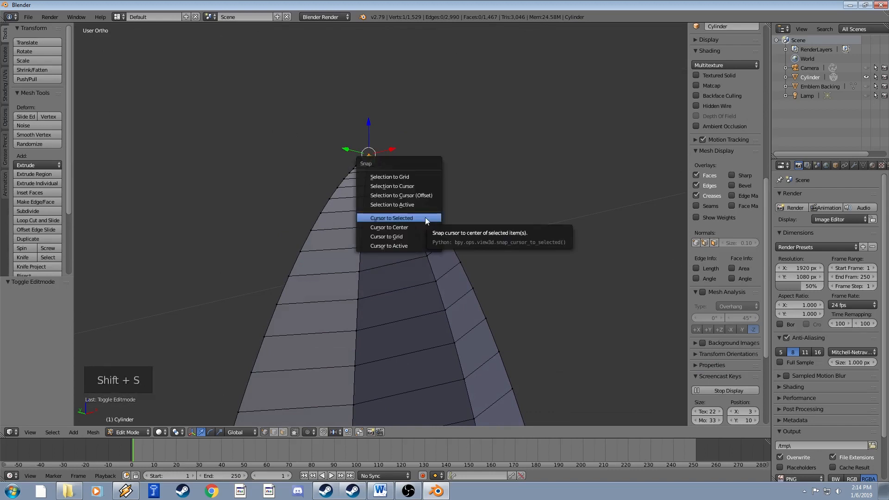
left_click(425, 217)
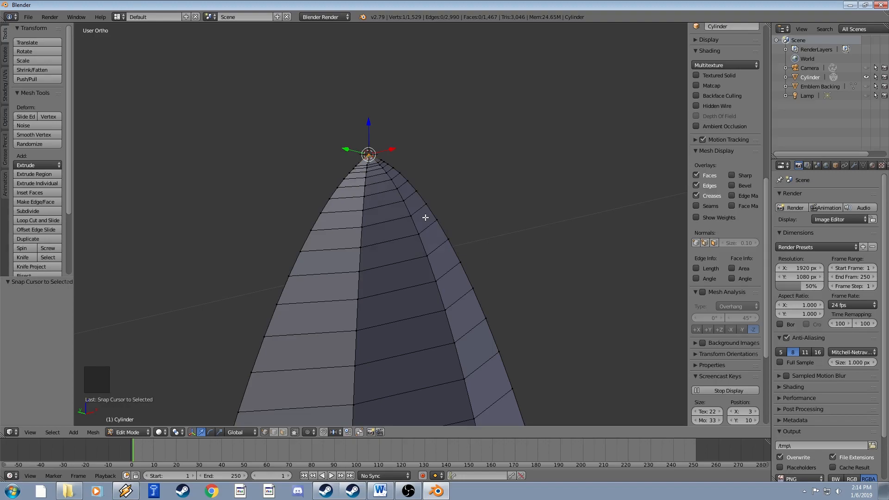
key("alt+Home")
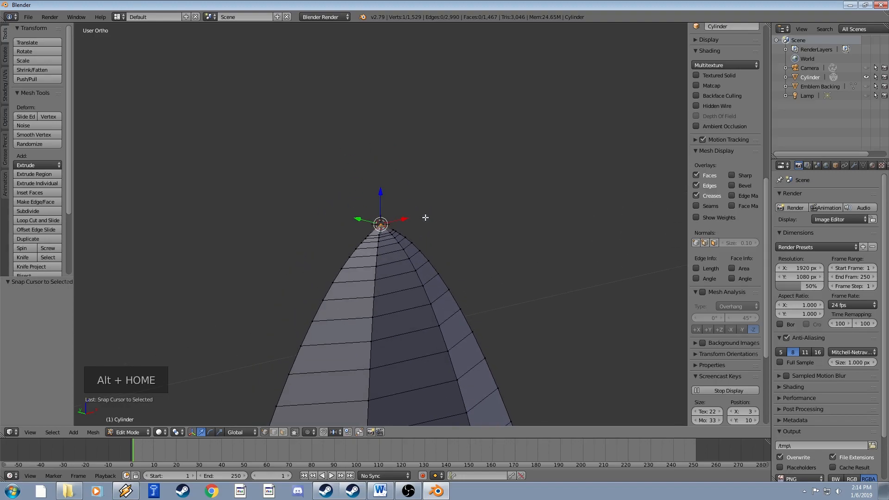
middle_click_drag(425, 217, 524, 248)
scroll(505, 258, "down", 11)
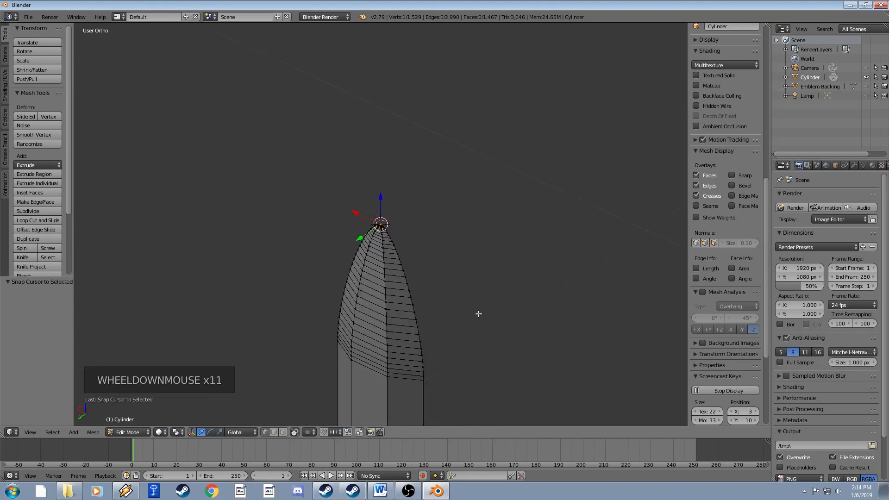
scroll(478, 314, "down", 6)
middle_click_drag(476, 314, 397, 185)
Return to Object Mode and frame the whole sword at an angle.
key("Tab")
scroll(393, 327, "down", 3)
middle_click(416, 253, "shift")
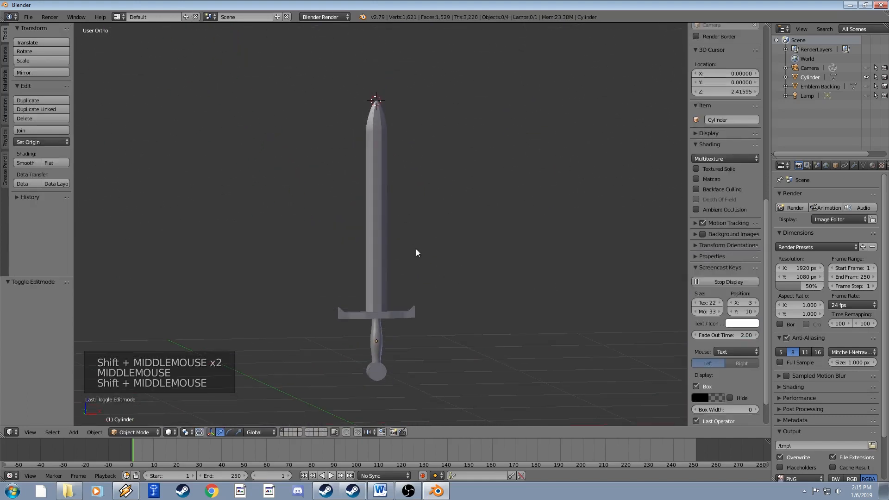
mouse_move(415, 249)
middle_mouse_down("shift")
mouse_move(410, 222)
mouse_move(421, 243)
middle_mouse_up("shift")
scroll(411, 222, "up", 2)
scroll(422, 245, "down", 2)
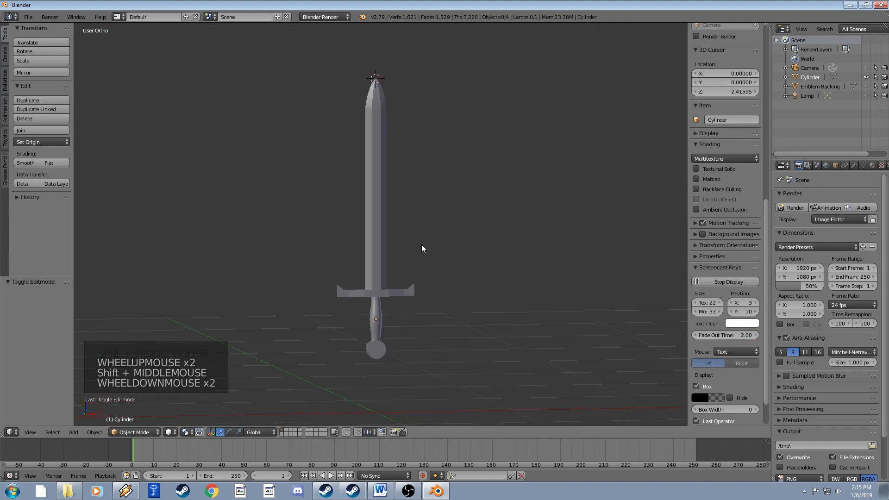
scroll(422, 245, "up", 2)
middle_click_drag(415, 281, 431, 254, "shift")
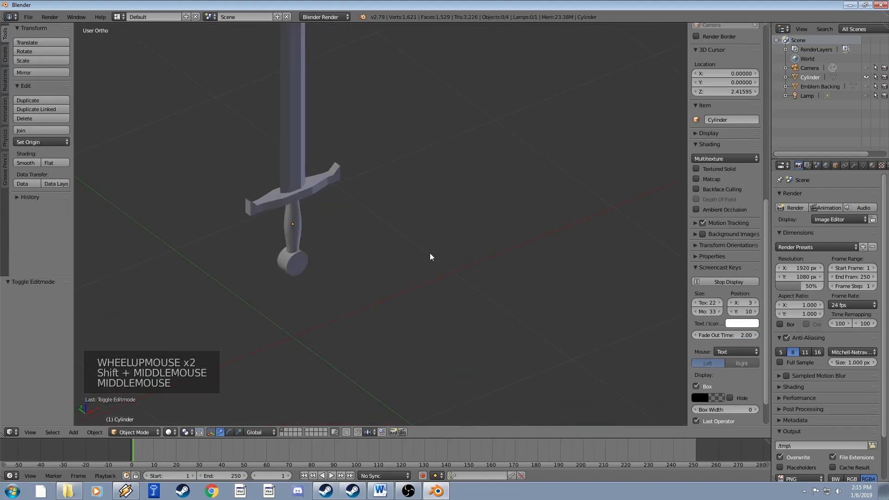
Unhide the Emblem Backing disc and rotate the sword 91° about X to lie flat.
left_click(866, 86)
middle_click_drag(401, 169, 424, 144, "shift")
middle_click_drag(432, 203, 405, 222, "shift")
scroll(405, 222, "up", 3)
right_click(404, 222)
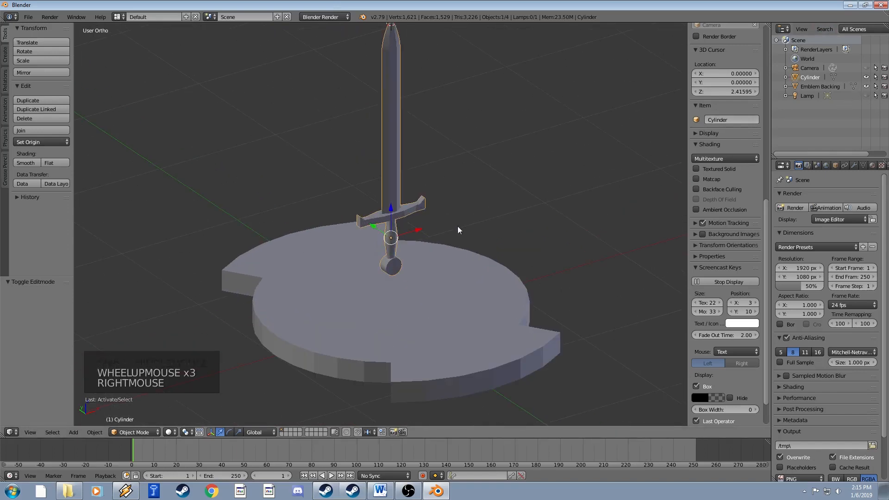
key("r")
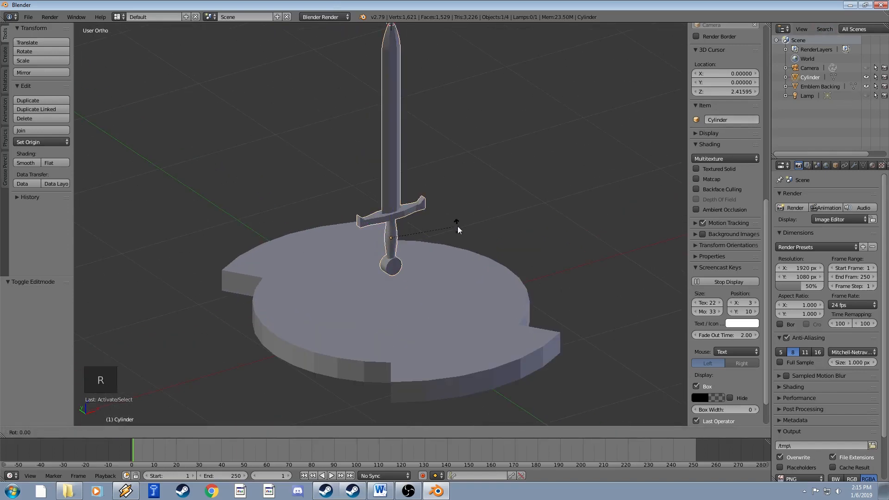
type("x91")
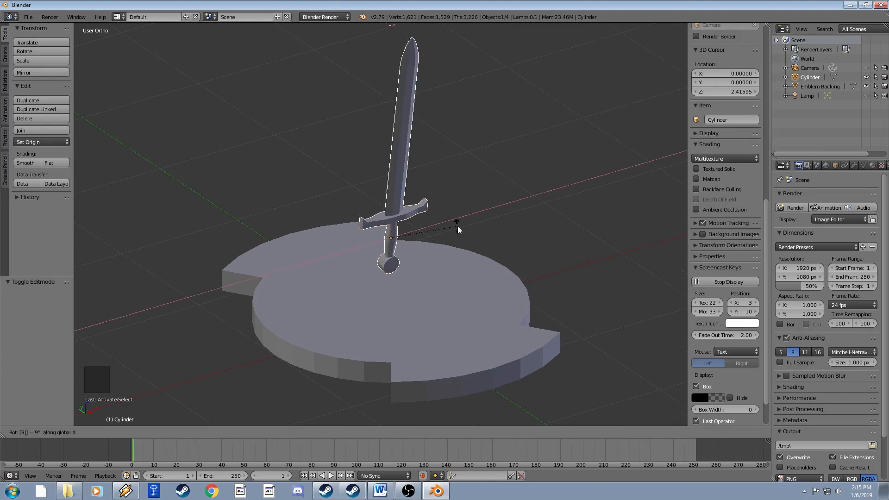
key("Return")
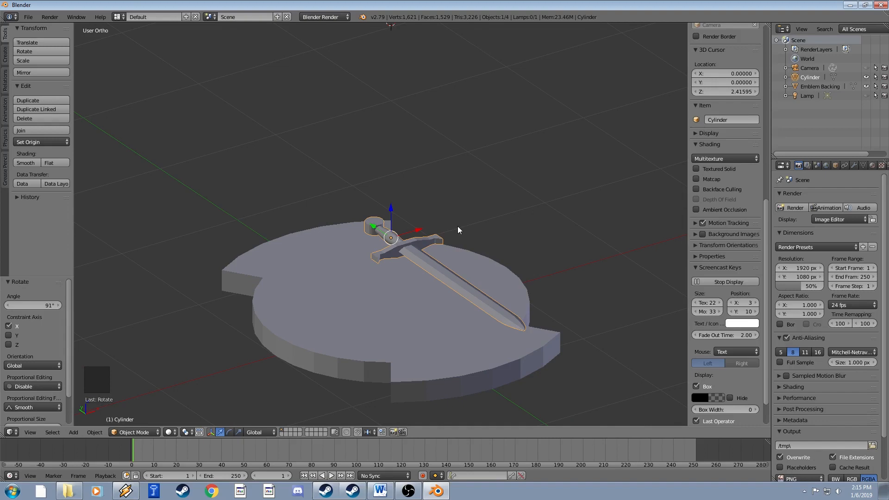
From the top view, flip the sword 180° about X.
key("KP_7")
type("r")
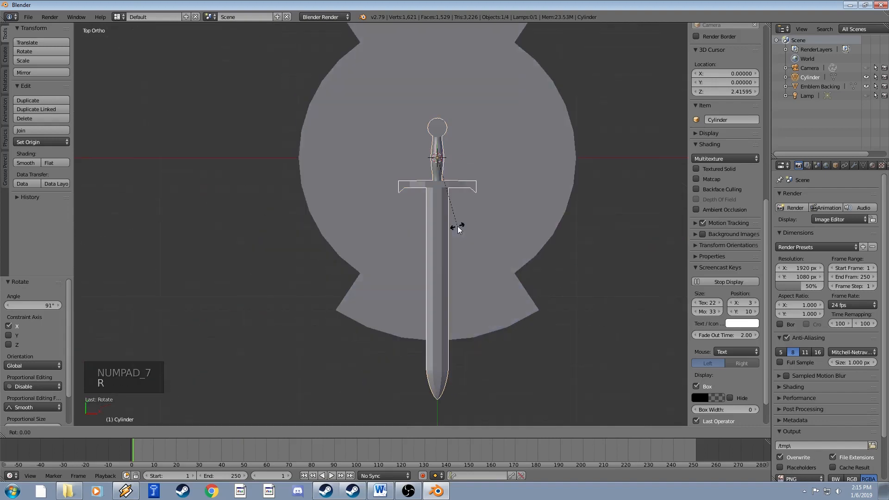
type("x180")
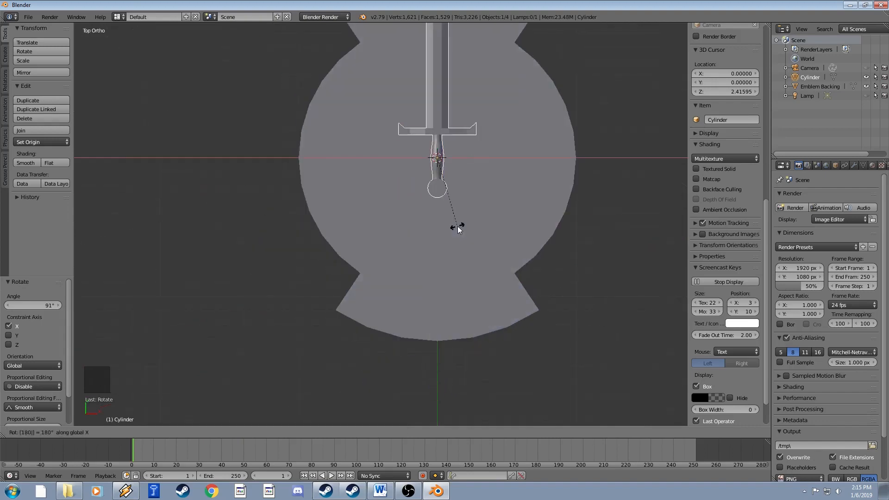
key("Return")
Move the sword 0.698 down along Y and scale it to 0.815.
middle_click_drag(452, 197, 415, 262, "shift")
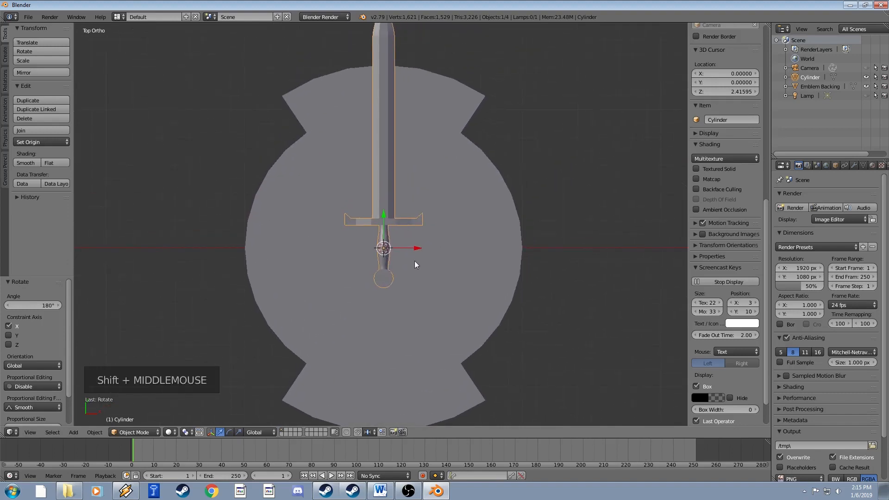
key("g")
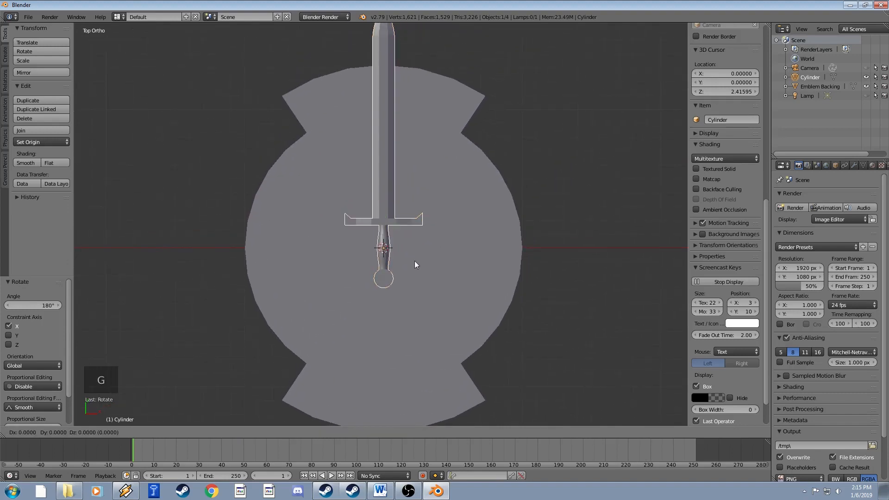
key("y")
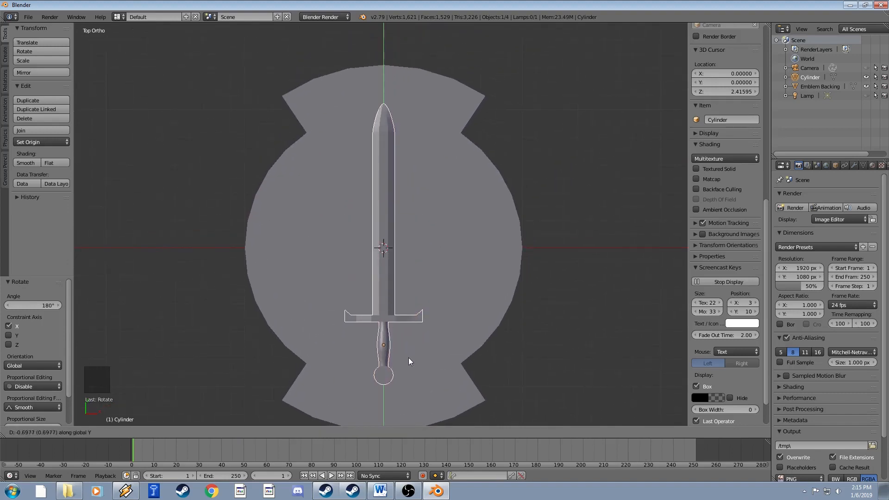
left_click(408, 358)
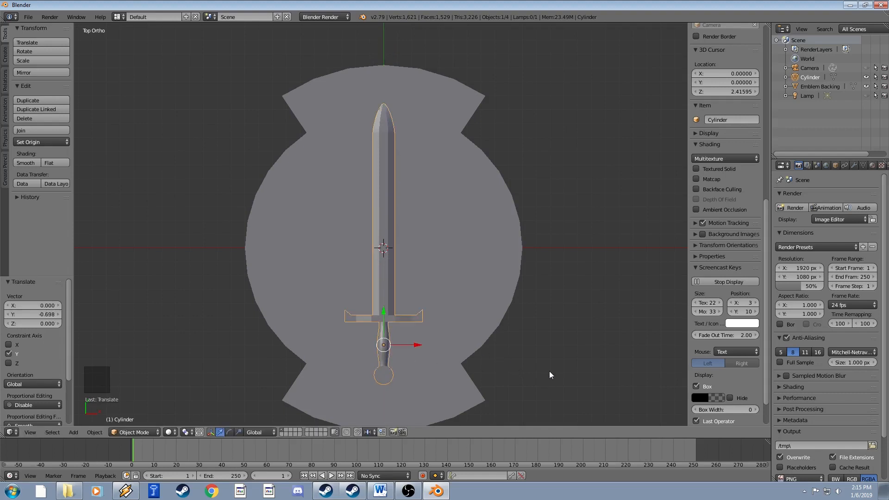
key("s")
left_click(518, 368)
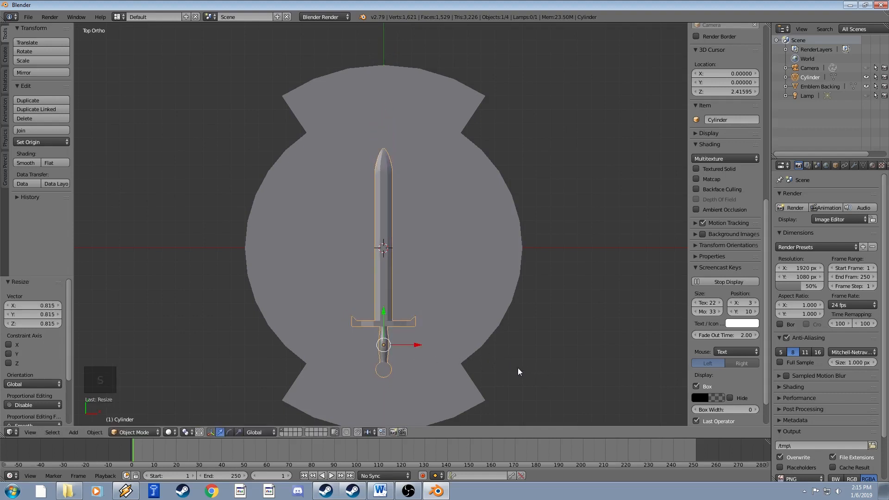
Nudge the sword 0.120 up along Y and recentre the view on the disc.
key("g")
key("y")
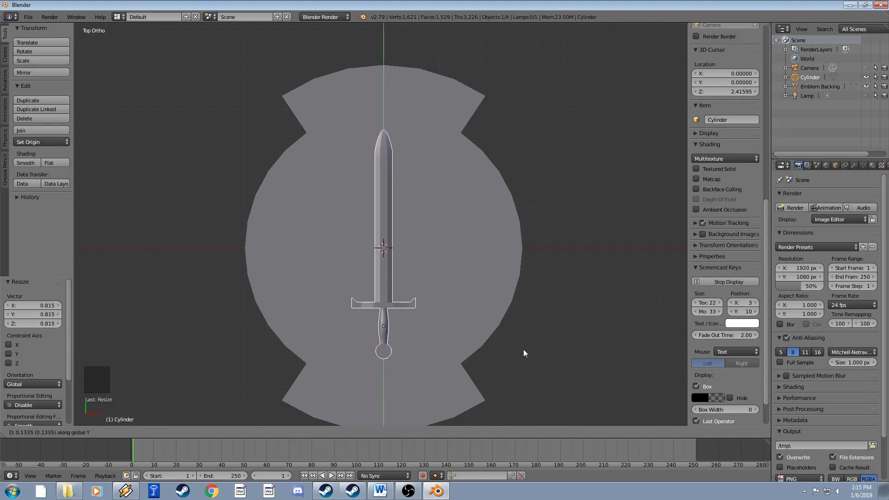
left_click(521, 351)
middle_click_drag(496, 330, 510, 293, "shift")
scroll(509, 271, "up", 2)
scroll(510, 294, "down", 3)
scroll(508, 292, "up", 1)
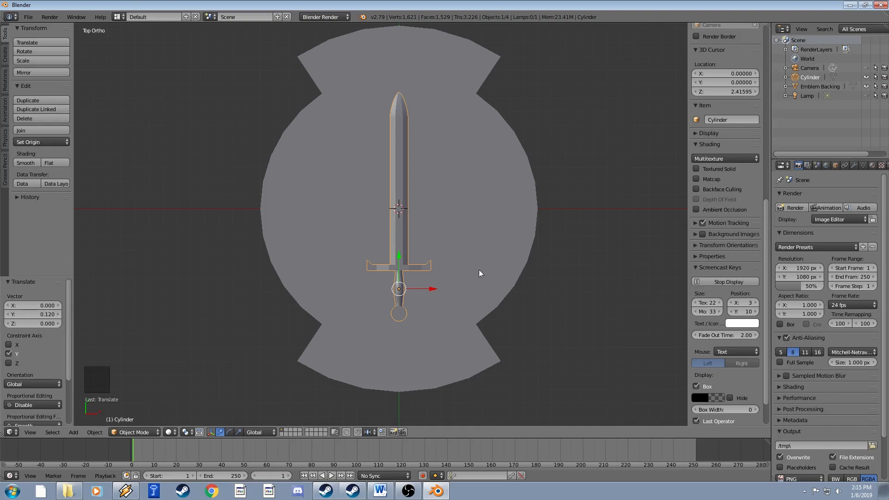
middle_click_drag(479, 270, 452, 241, "shift")
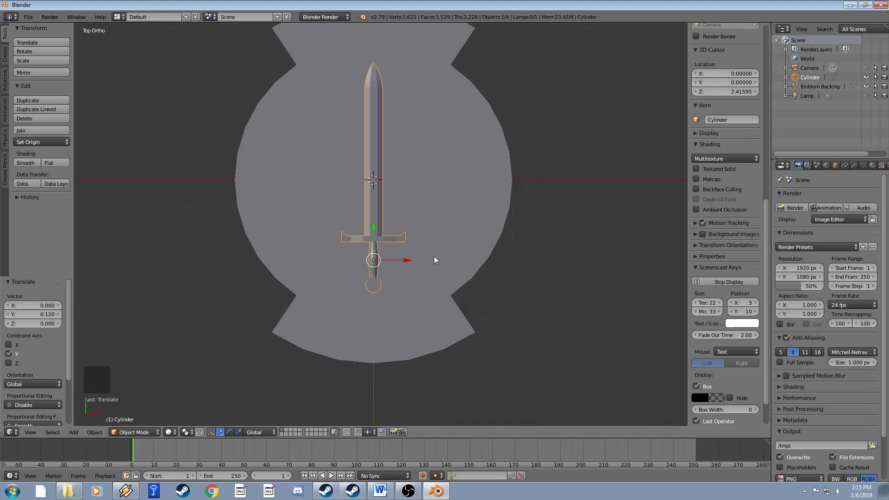
key("r")
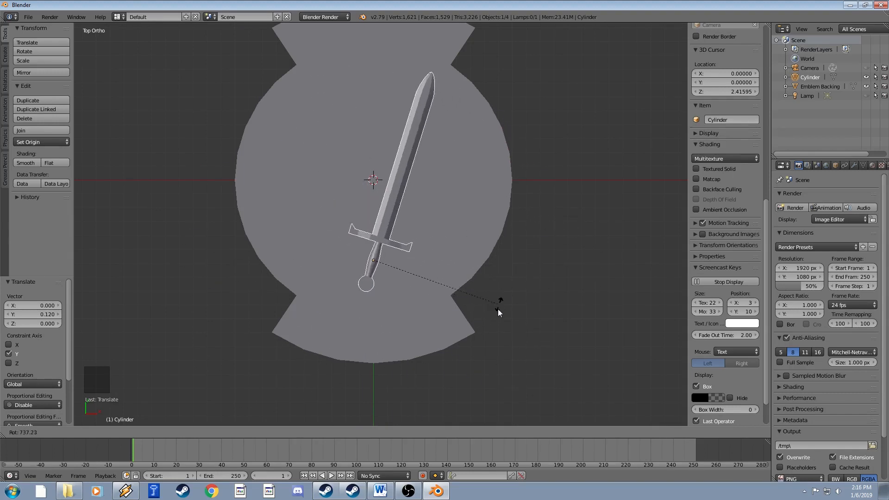
Confirm the sword's diagonal tilt across the emblem disc.
left_click(507, 309)
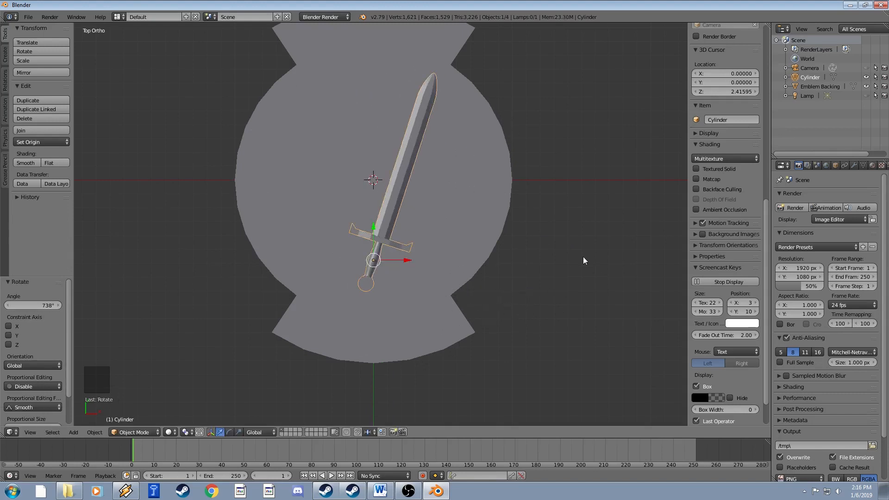
scroll(350, 281, "up", 5)
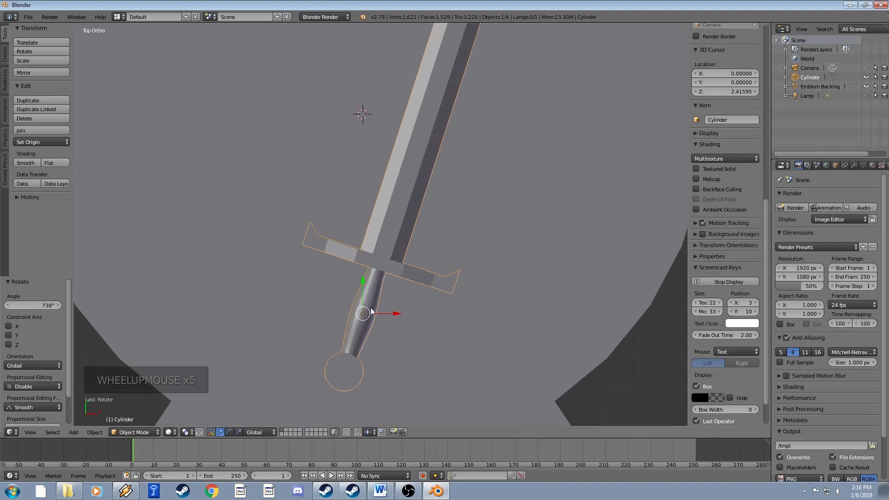
Undo the diagonal rotation and orbit to an angled view of the disc.
scroll(367, 307, "down", 1)
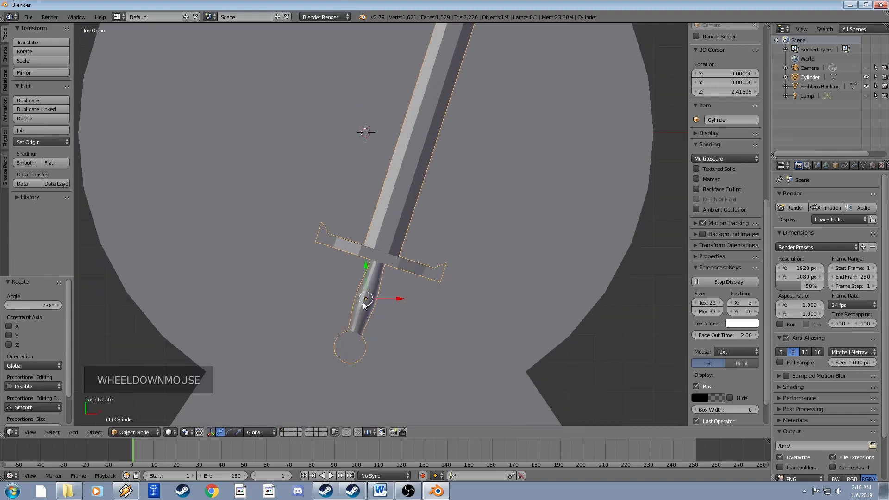
scroll(363, 302, "up", 1)
scroll(371, 293, "down", 5)
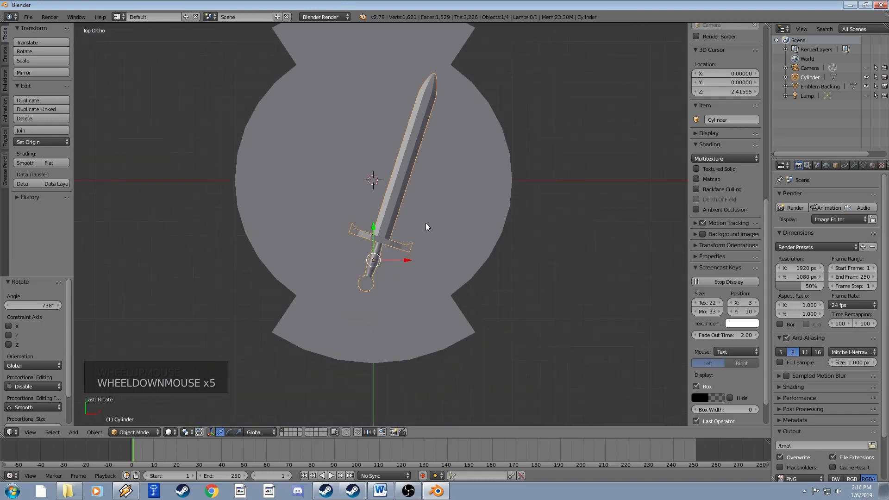
key("ctrl+z")
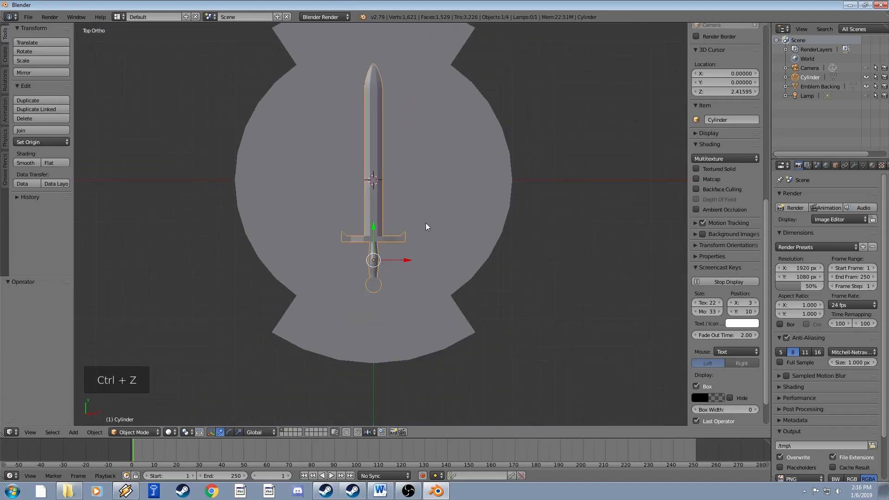
scroll(417, 213, "up", 1)
scroll(385, 217, "down", 1)
scroll(383, 218, "down", 1)
middle_click_drag(383, 219, 390, 192)
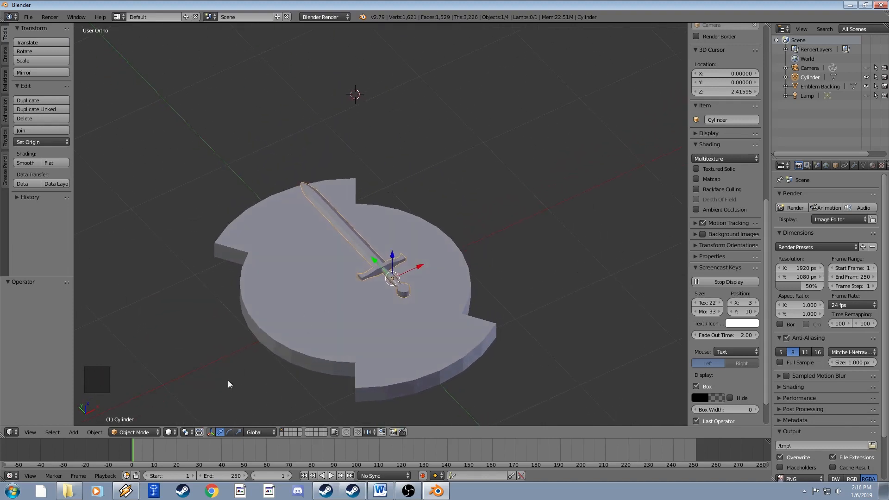
Snap the 3D cursor to the Emblem Backing's top face centre, then reselect the sword.
right_click(338, 296)
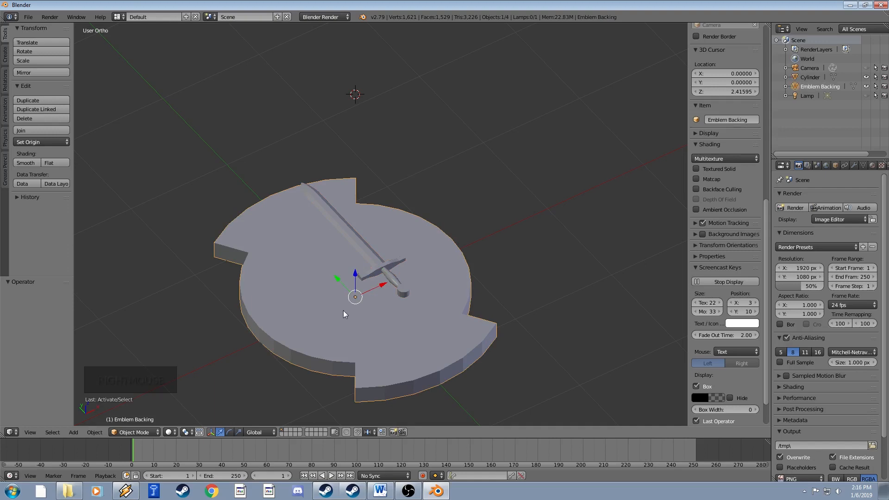
key("Tab")
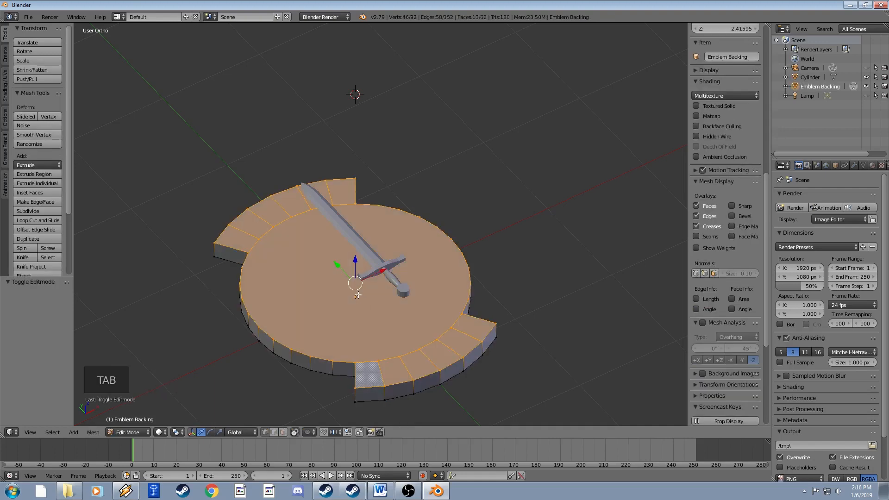
left_click(283, 432)
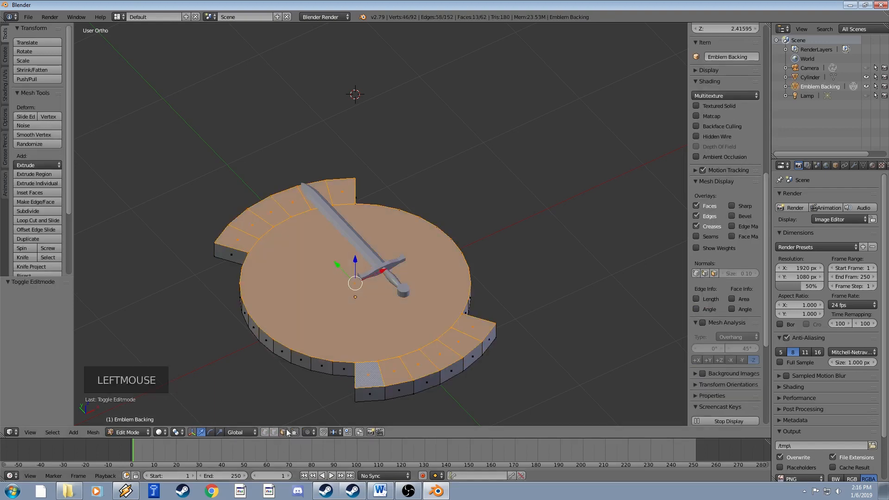
right_click(345, 291)
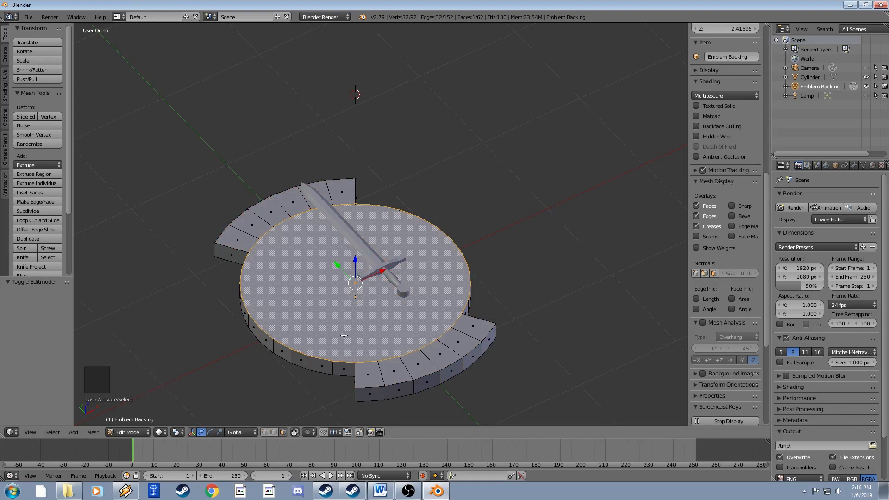
key("shift+s")
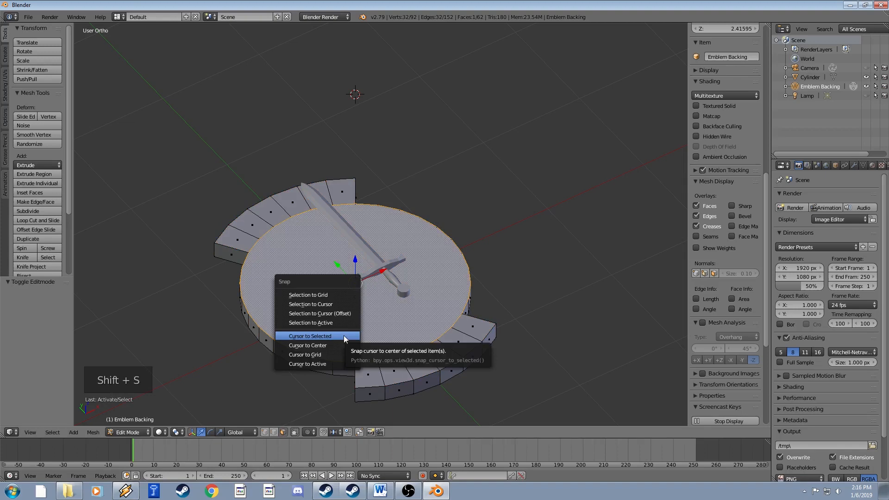
left_click(318, 337)
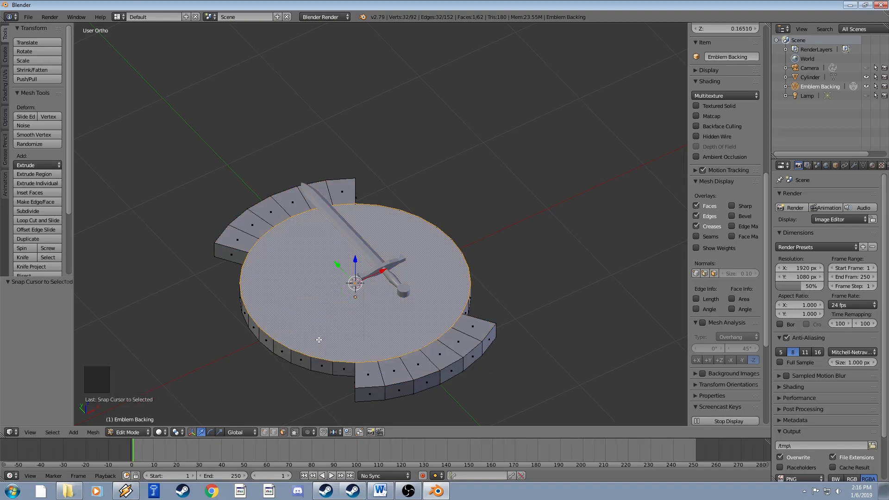
key("Tab")
right_click(382, 265)
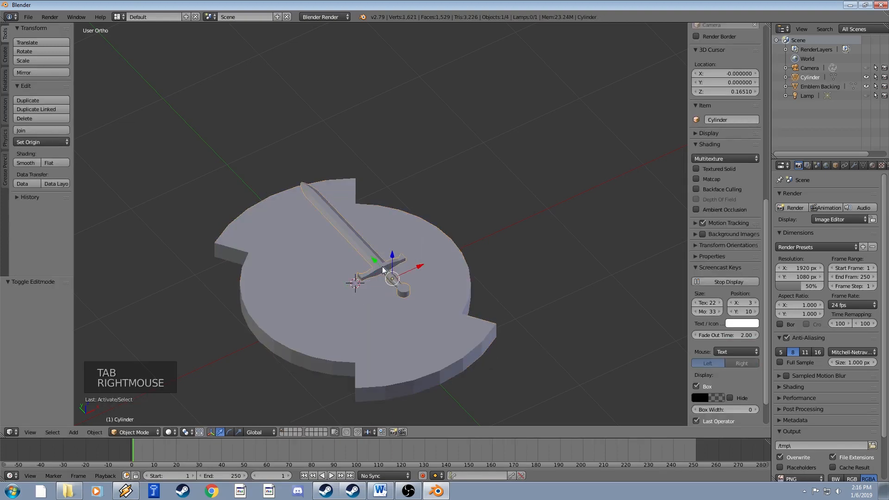
In top view, set the pivot to the 3D cursor and rotate the sword 45°.
middle_click_drag(423, 273, 402, 303)
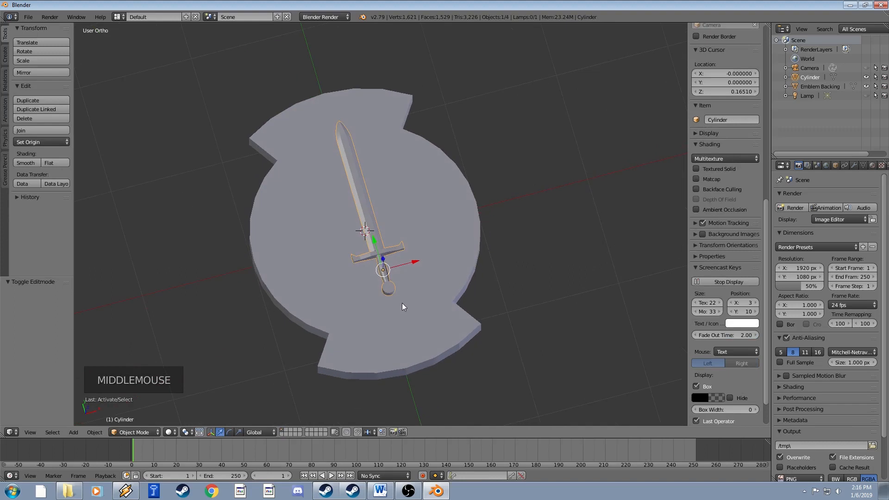
key("KP_7")
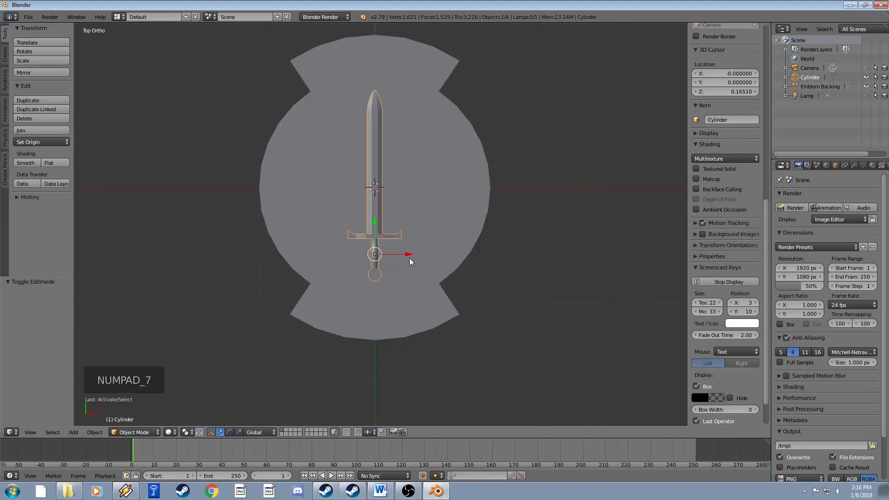
middle_click_drag(402, 302, 390, 331, "shift")
left_click(182, 436)
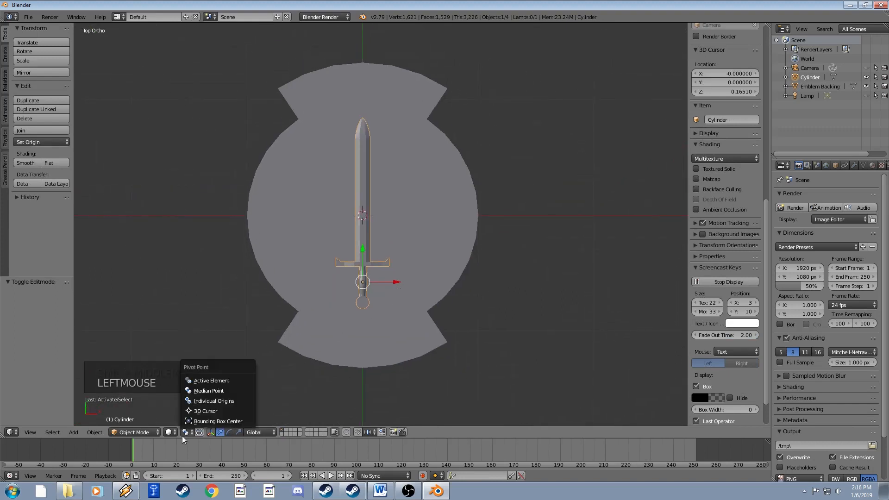
left_click(199, 412)
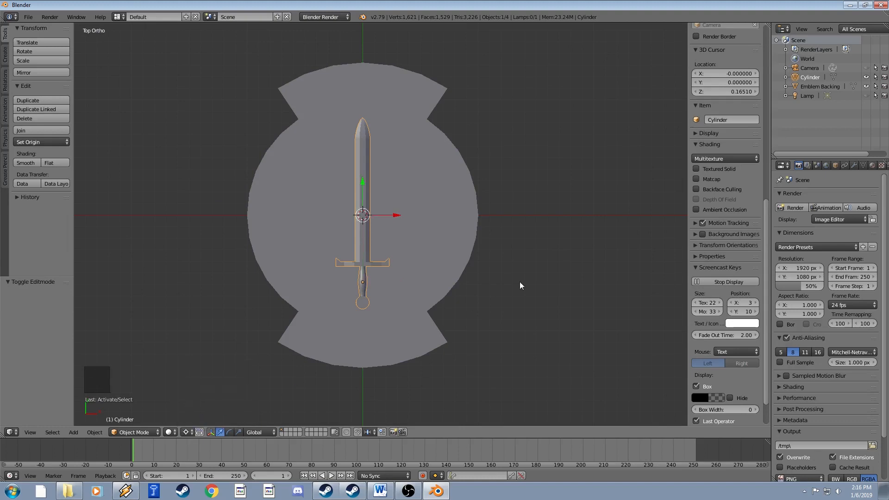
type("r45")
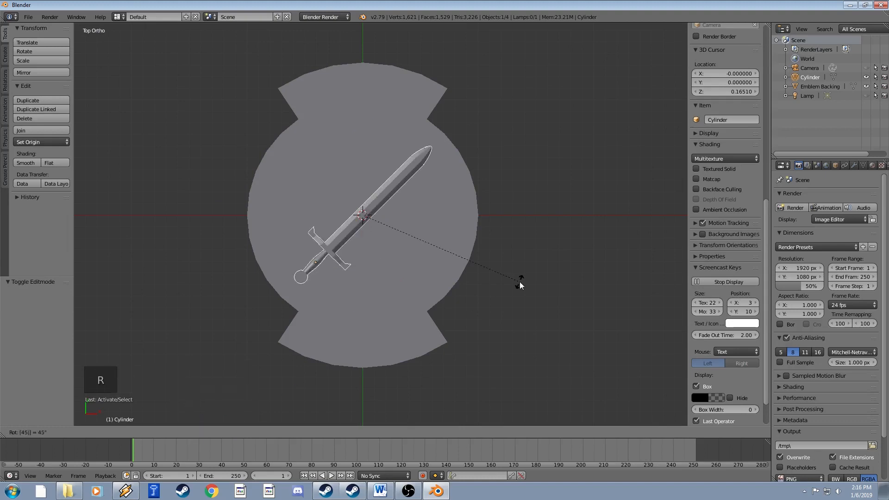
key("Return")
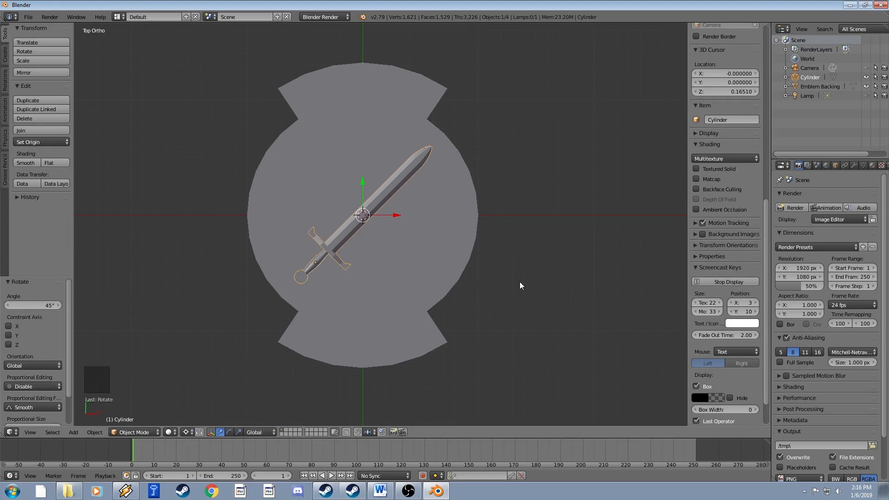
Duplicate the sword, creating Cylinder.001.
scroll(520, 281, "up", 2)
middle_click_drag(521, 282, 532, 254, "shift")
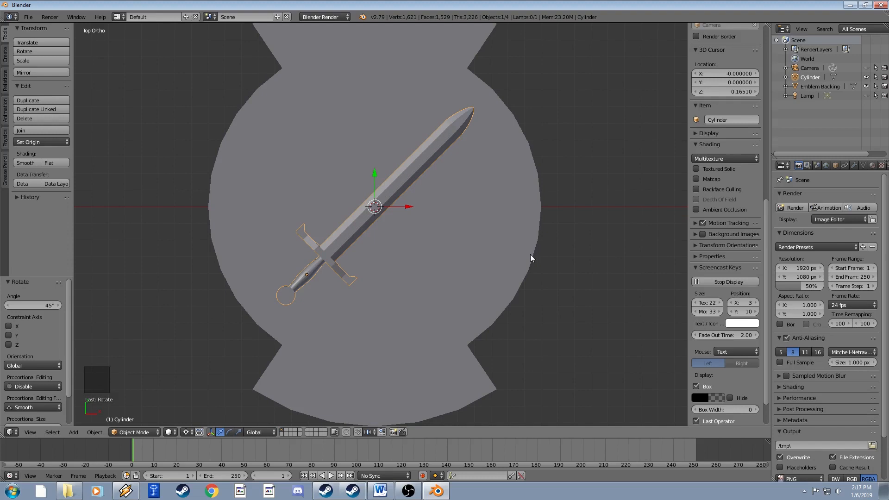
key("shift+d")
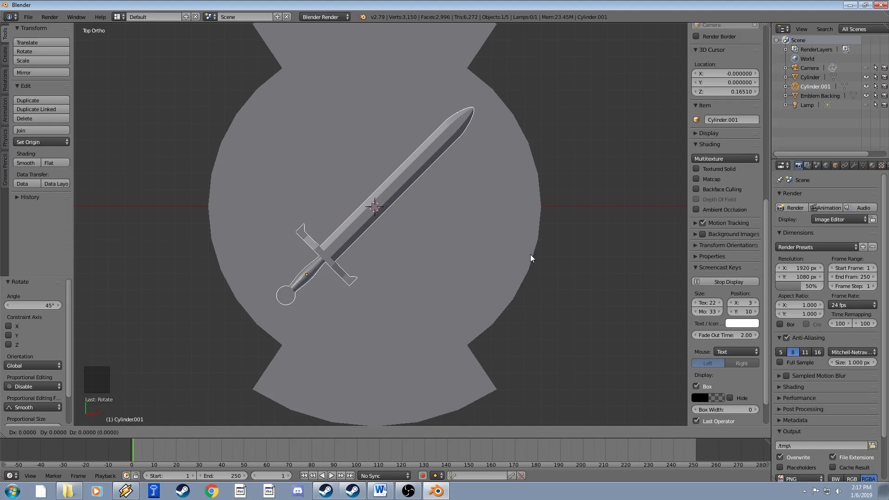
Rotate the copy by 45°, 90°, then 45° so it crosses the original sword.
key("r")
type("45")
key("Return")
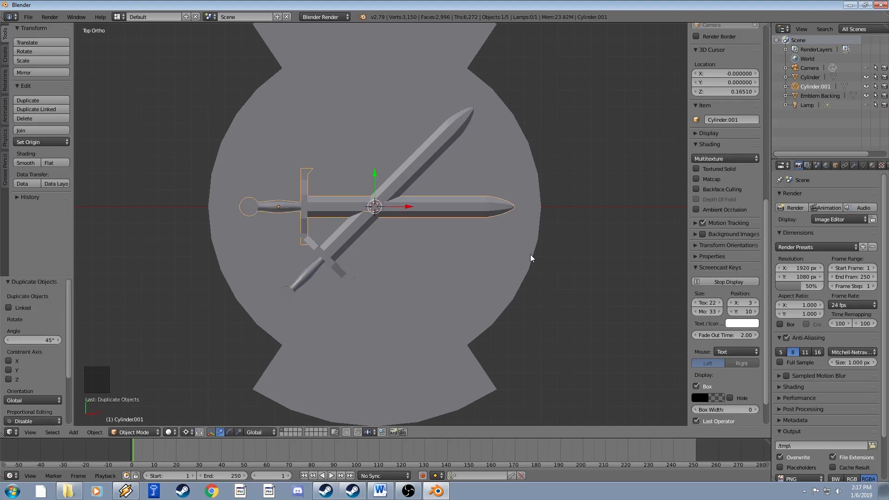
key("r")
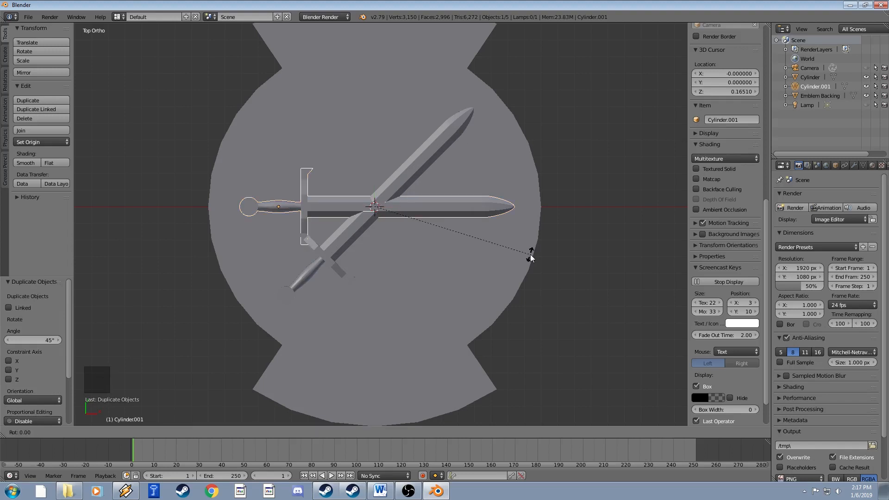
type("90")
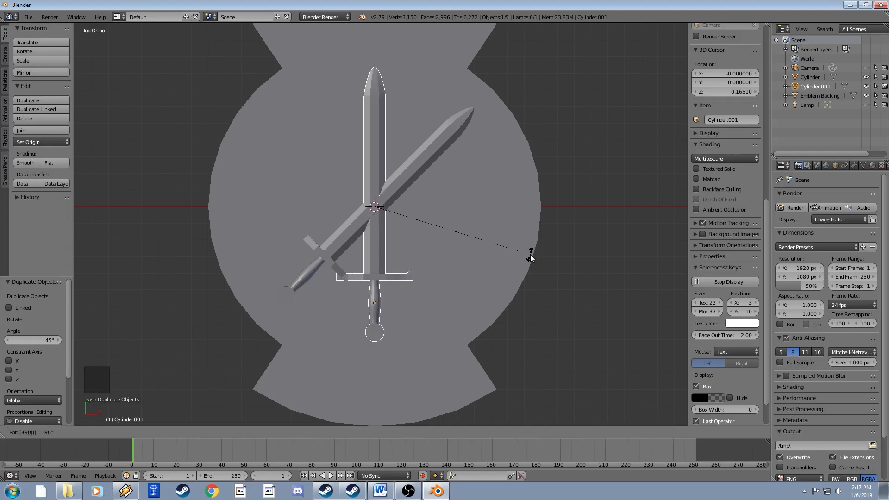
key("Return")
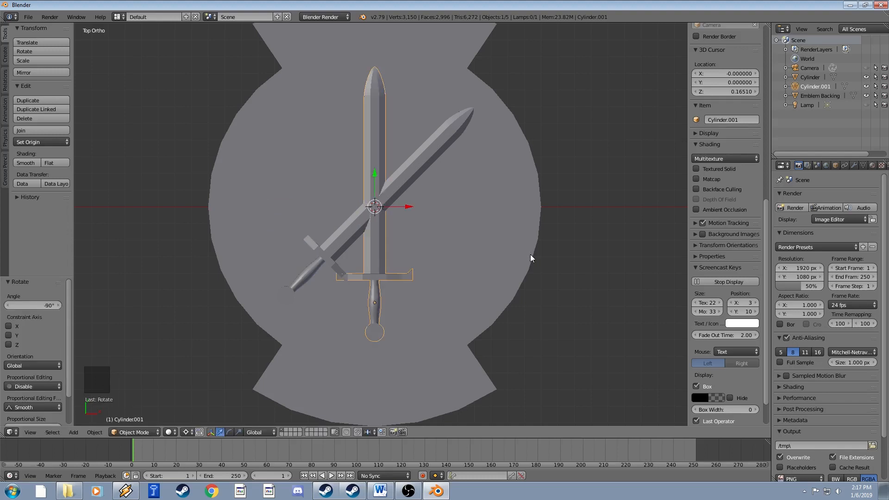
key("r")
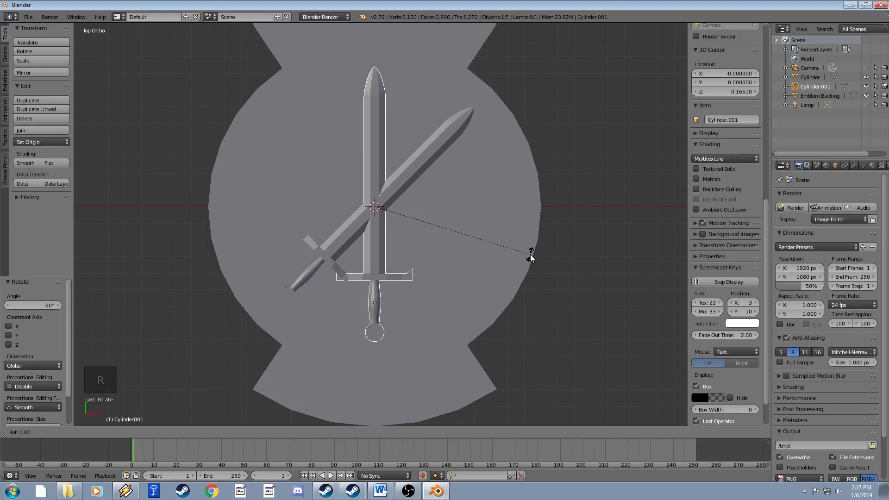
type("45")
key("Return")
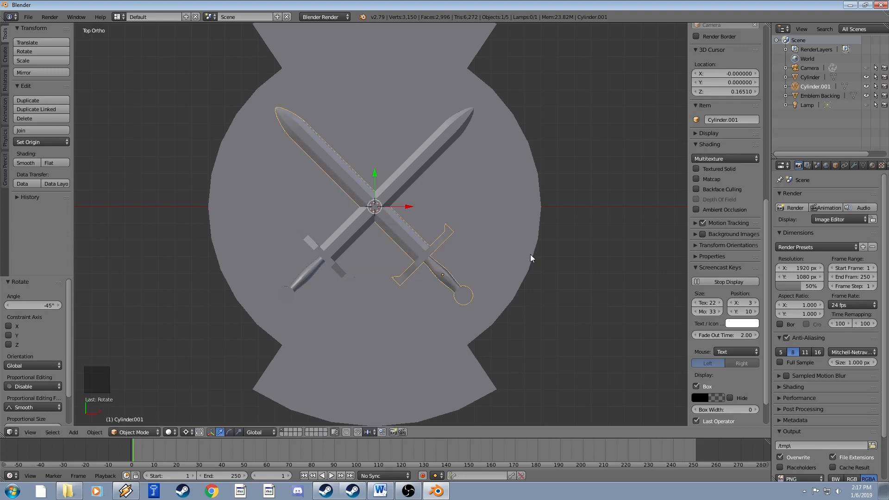
Lower the sword copy Cylinder.001 slightly along Z, checking from a side view.
middle_click_drag(404, 238, 406, 189)
scroll(412, 217, "down", 4)
middle_click_drag(416, 243, 415, 229, "shift")
mouse_move(415, 229)
middle_mouse_down()
mouse_move(414, 216)
mouse_move(415, 254)
mouse_move(407, 218)
middle_mouse_up()
scroll(402, 223, "up", 7)
middle_click_drag(407, 218, 395, 181)
scroll(401, 218, "up", 3)
mouse_move(401, 218)
middle_mouse_down()
mouse_move(397, 202)
mouse_move(411, 230)
middle_mouse_up()
key("f")
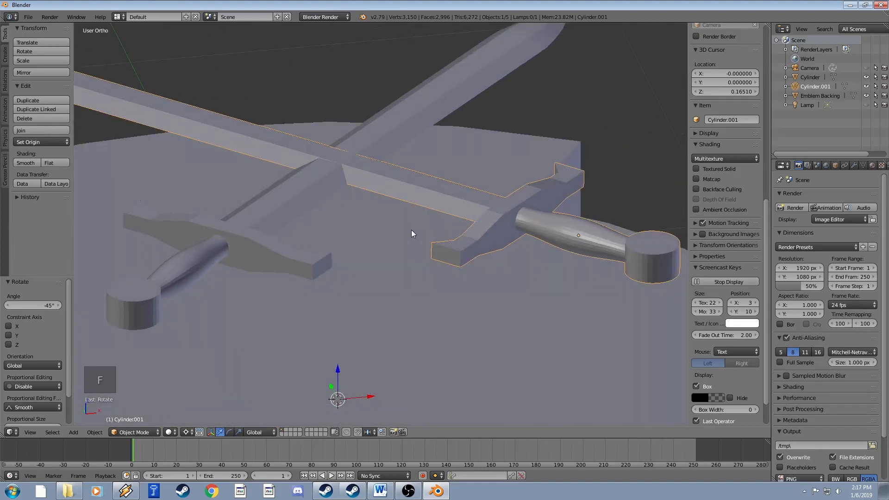
key("z")
key("z")
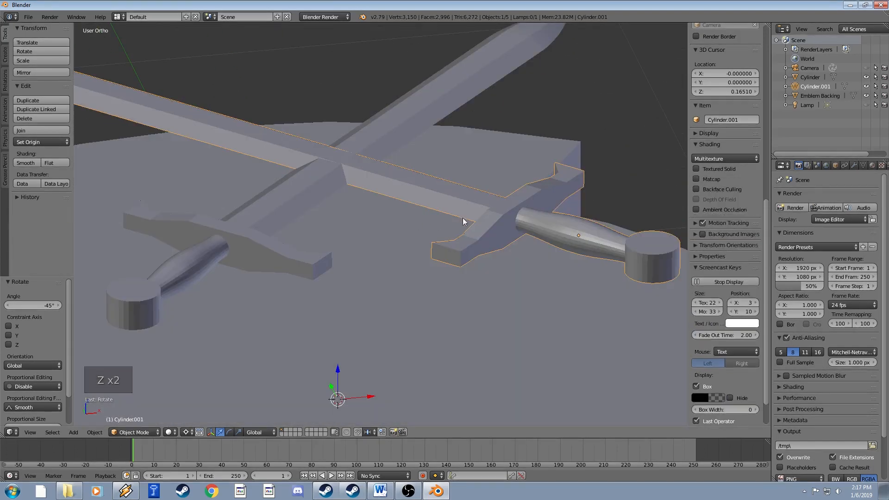
key("g")
key("z")
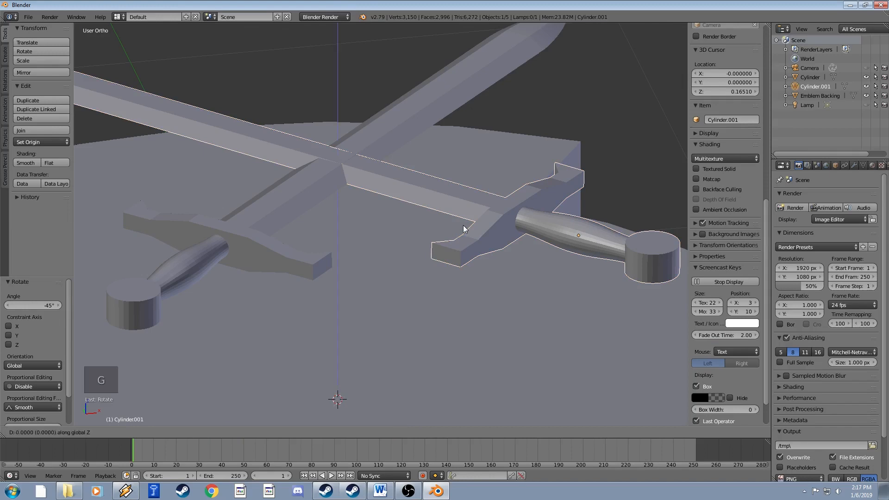
left_click(461, 226)
Select both swords and lower them along Z onto the disc's top surface.
middle_click_drag(462, 226, 465, 255)
scroll(445, 214, "down", 5)
middle_click_drag(444, 214, 421, 177)
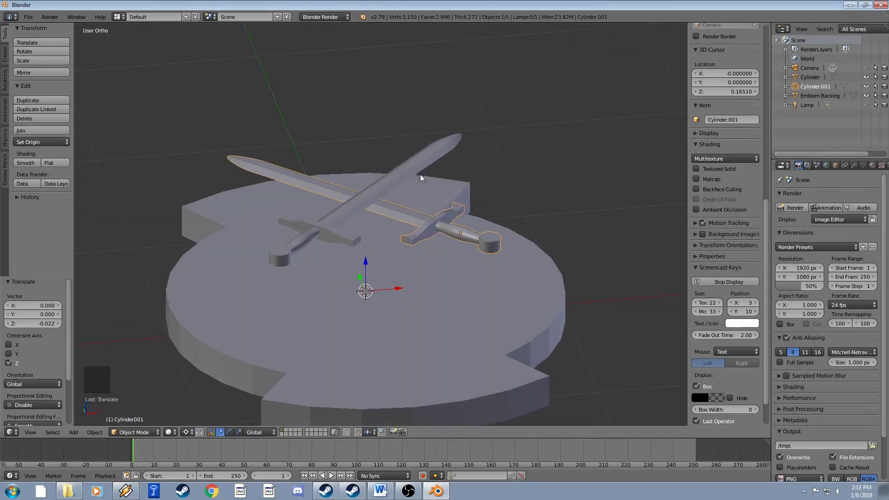
right_click(336, 220, "shift")
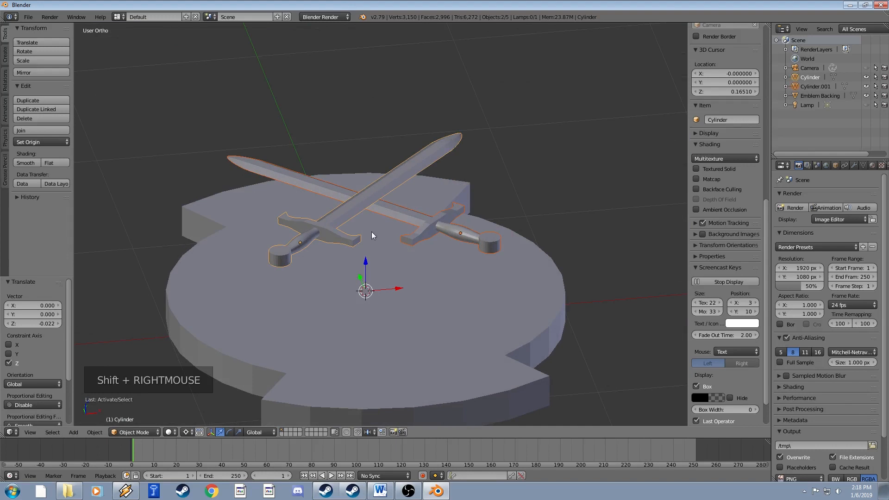
key("g")
key("z")
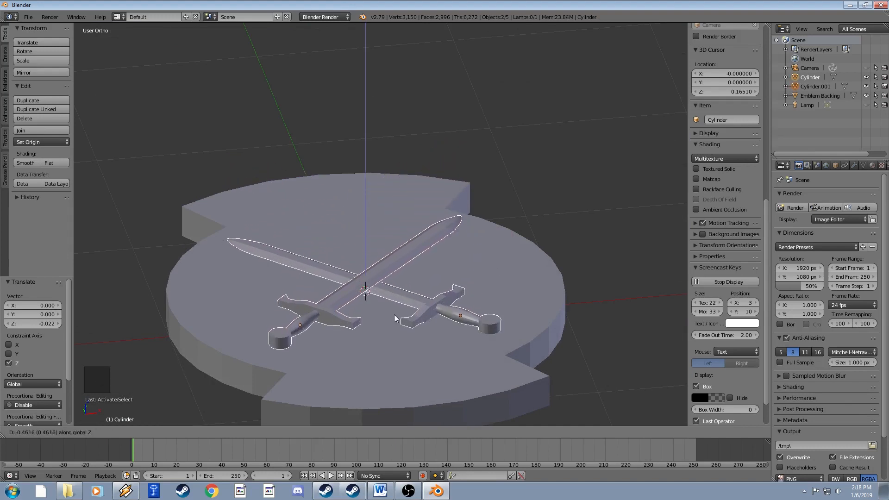
left_click(395, 312)
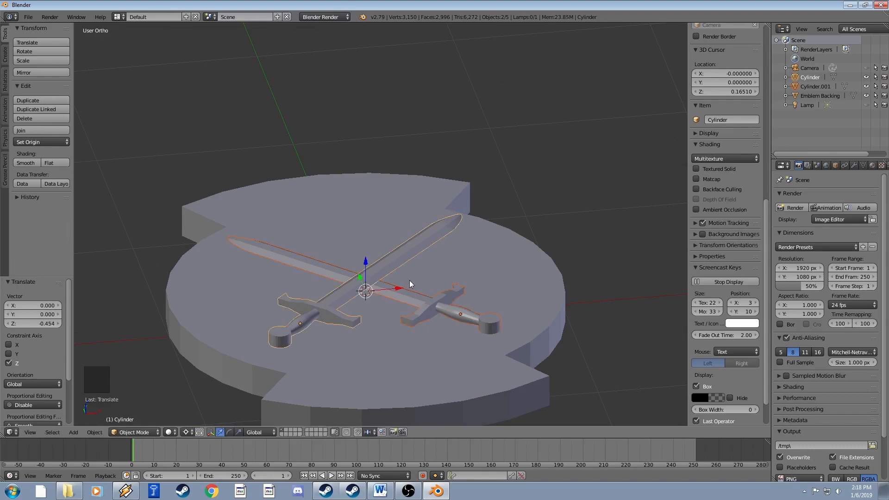
middle_click_drag(409, 280, 397, 307)
scroll(397, 307, "down", 4)
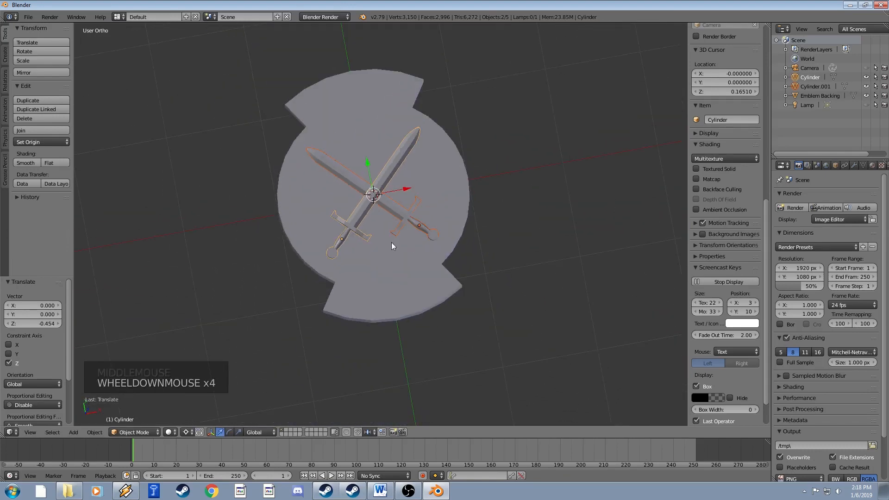
middle_click_drag(391, 243, 385, 242, "shift")
mouse_move(385, 242)
middle_mouse_down()
mouse_move(373, 244)
mouse_move(380, 222)
mouse_move(395, 248)
middle_mouse_up()
scroll(380, 221, "up", 3)
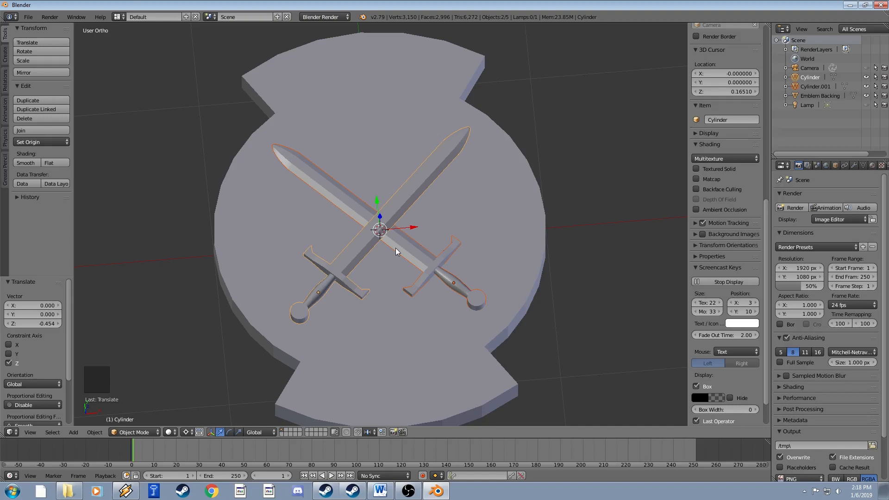
middle_click_drag(393, 298, 389, 298, "shift")
middle_click_drag(388, 298, 335, 246)
scroll(361, 276, "up", 3)
middle_click_drag(430, 190, 476, 210)
middle_click_drag(476, 210, 468, 208, "shift")
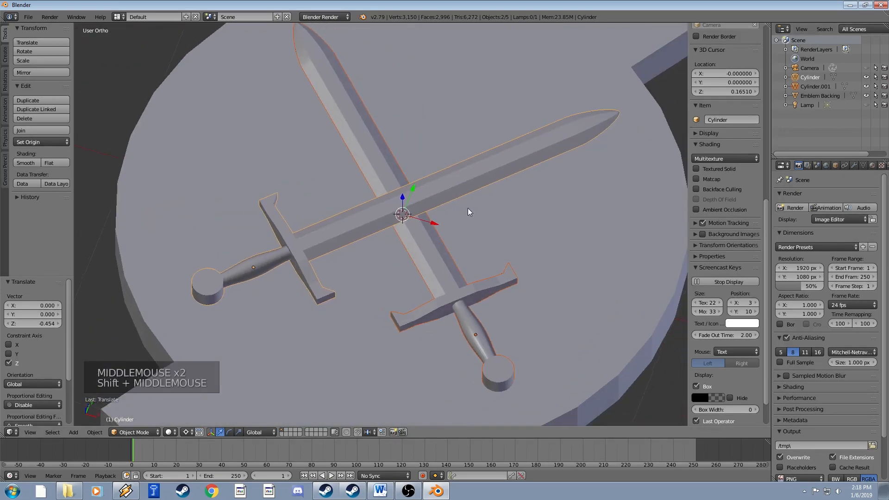
scroll(454, 196, "down", 3)
middle_click_drag(314, 140, 352, 161, "shift")
middle_click_drag(352, 161, 362, 221)
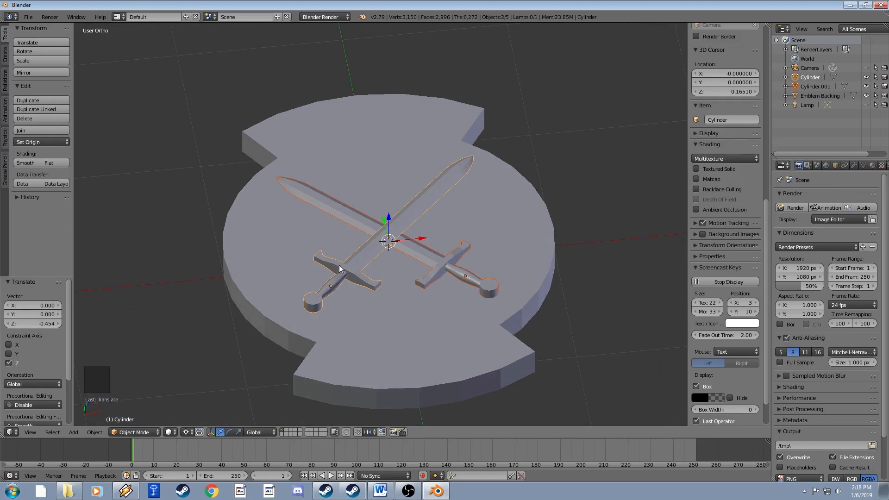
middle_click_drag(371, 243, 389, 227)
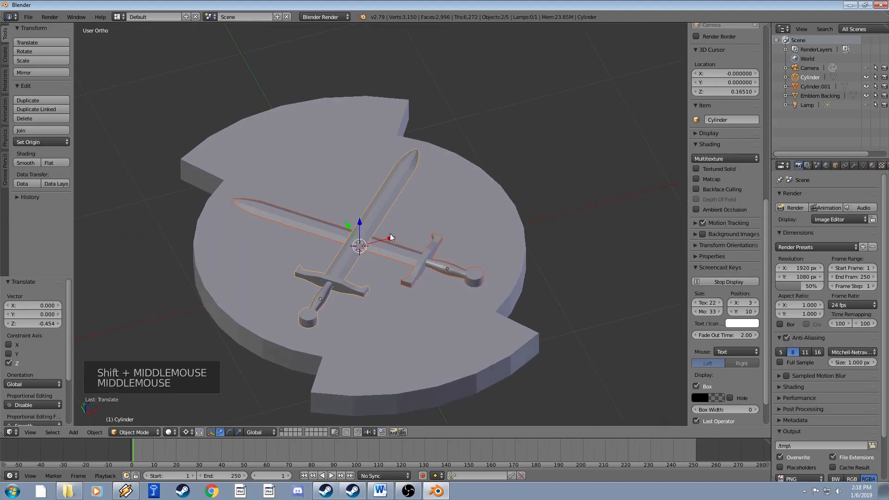